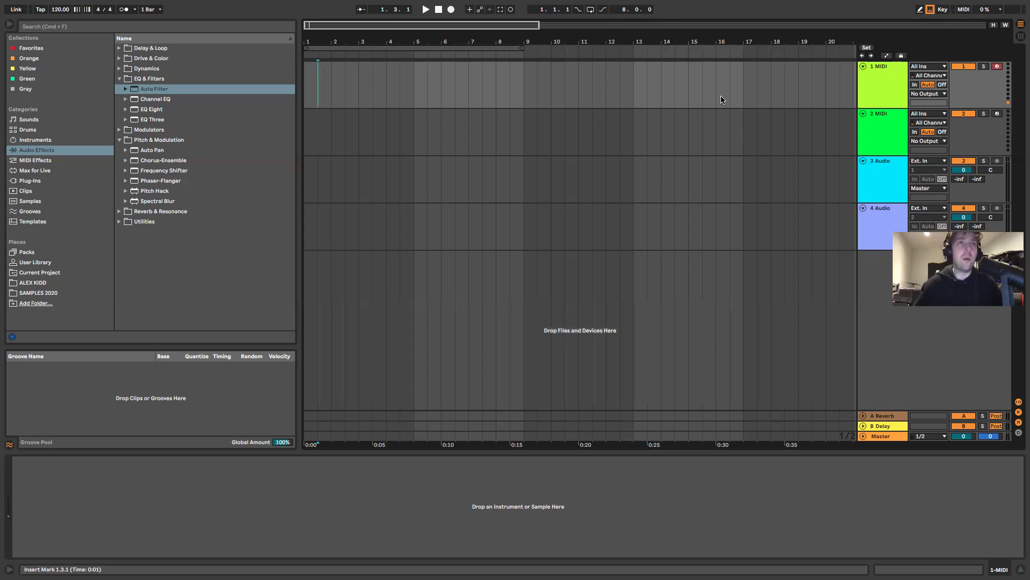
Find Utility among the audio effects' Utilities and load it onto the 1 MIDI track.
{"action": "left_click", "coordinate": [34, 158]}
{"action": "left_click", "coordinate": [32, 153]}
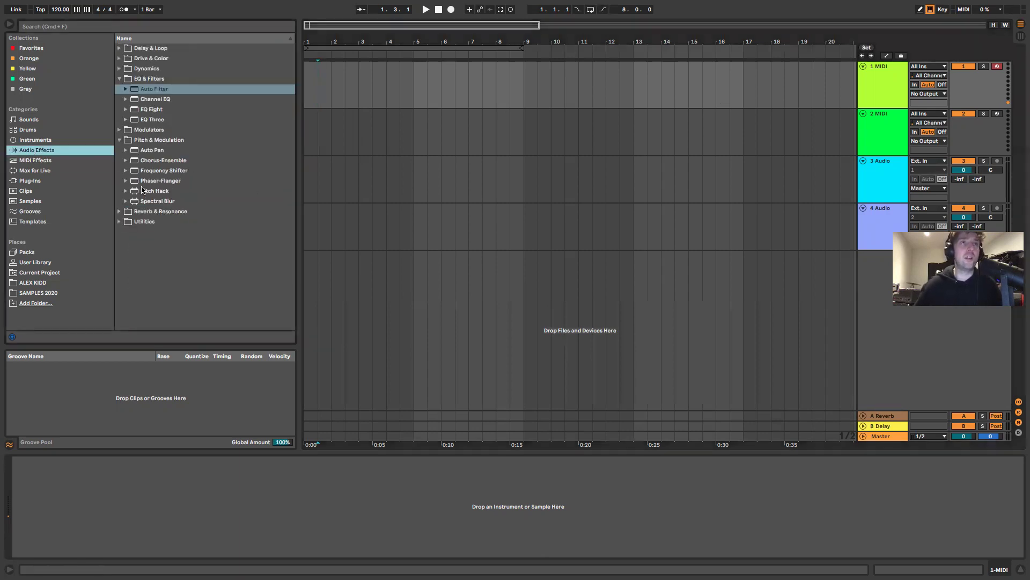
{"action": "left_click", "coordinate": [121, 82]}
{"action": "left_click", "coordinate": [122, 99]}
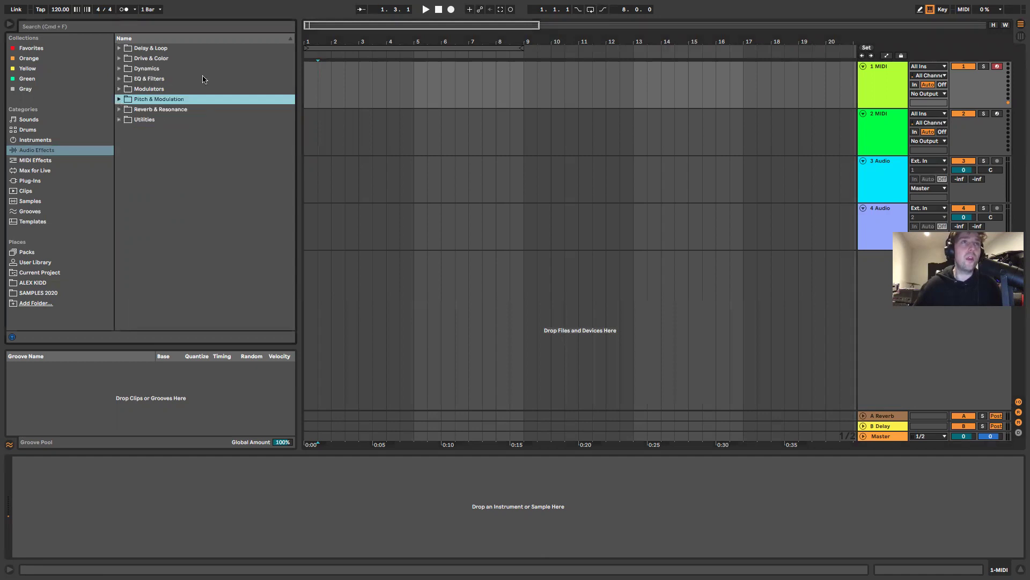
{"action": "left_click", "coordinate": [120, 119]}
{"action": "left_click", "coordinate": [131, 170]}
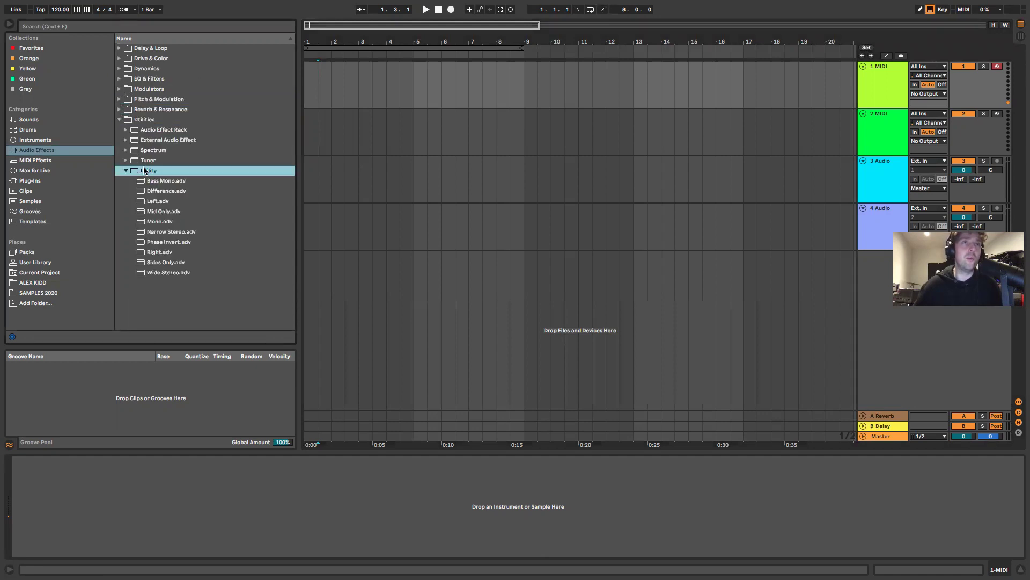
{"action": "double_click", "coordinate": [144, 170]}
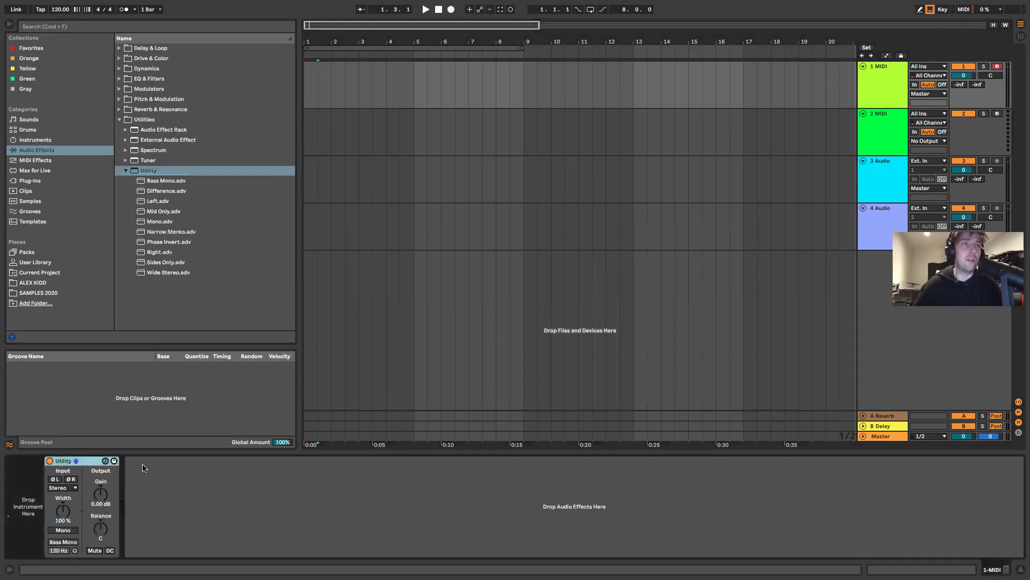
Set the Utility's stereo width to 0% and select bars 1 to 9 on the 1 MIDI track.
{"action": "left_click", "coordinate": [65, 512]}
{"action": "left_click_drag", "start_coordinate": [66, 514], "coordinate": [65, 547]}
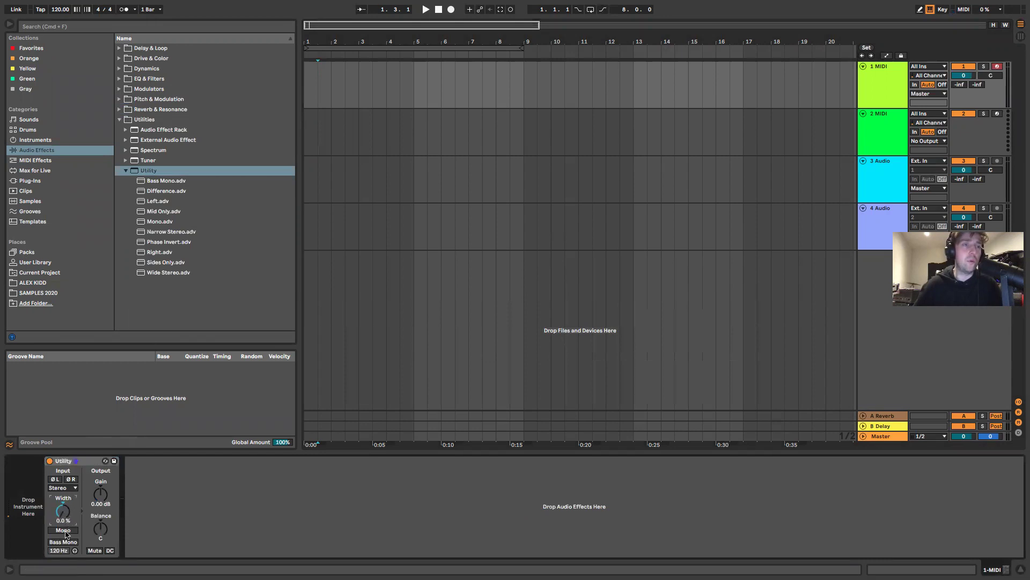
{"action": "left_click", "coordinate": [64, 461]}
{"action": "left_click_drag", "start_coordinate": [306, 86], "coordinate": [524, 90]}
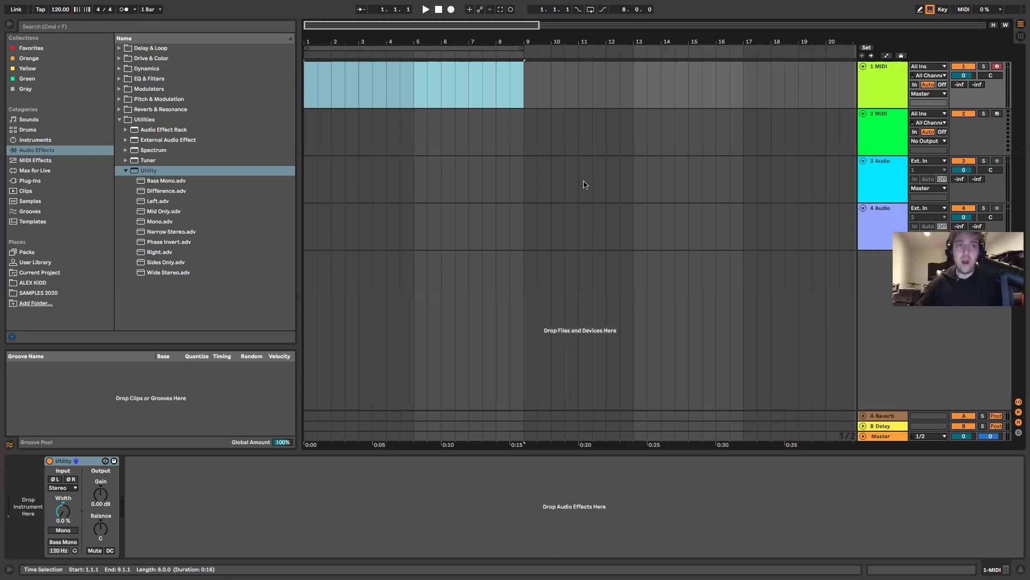
Switch the Utility's Mono option on and off several times to demonstrate it, leaving it off.
{"action": "mouse_move", "coordinate": [63, 511]}
{"action": "left_mouse_down"}
{"action": "mouse_move", "coordinate": [63, 473]}
{"action": "mouse_move", "coordinate": [61, 516]}
{"action": "left_mouse_up"}
{"action": "left_click", "coordinate": [63, 530]}
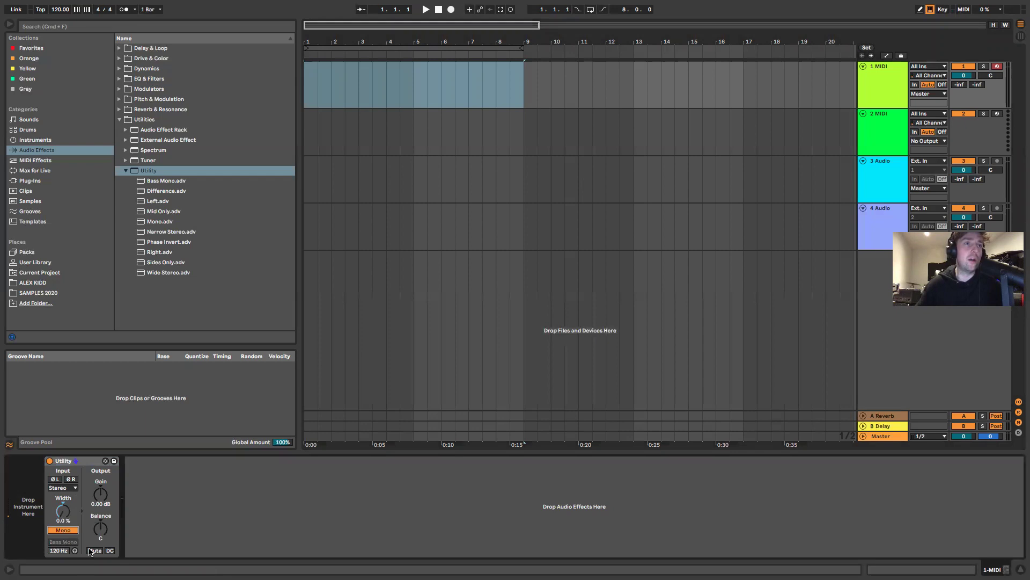
{"action": "left_click", "coordinate": [65, 531]}
{"action": "left_click", "coordinate": [65, 531]}
{"action": "left_click", "coordinate": [66, 532]}
{"action": "left_click", "coordinate": [65, 531]}
{"action": "left_click", "coordinate": [66, 531]}
Enable Bass Mono on the Utility, adjust its crossover frequency to 119 Hz, and switch Bass Mono off again.
{"action": "left_click", "coordinate": [62, 542]}
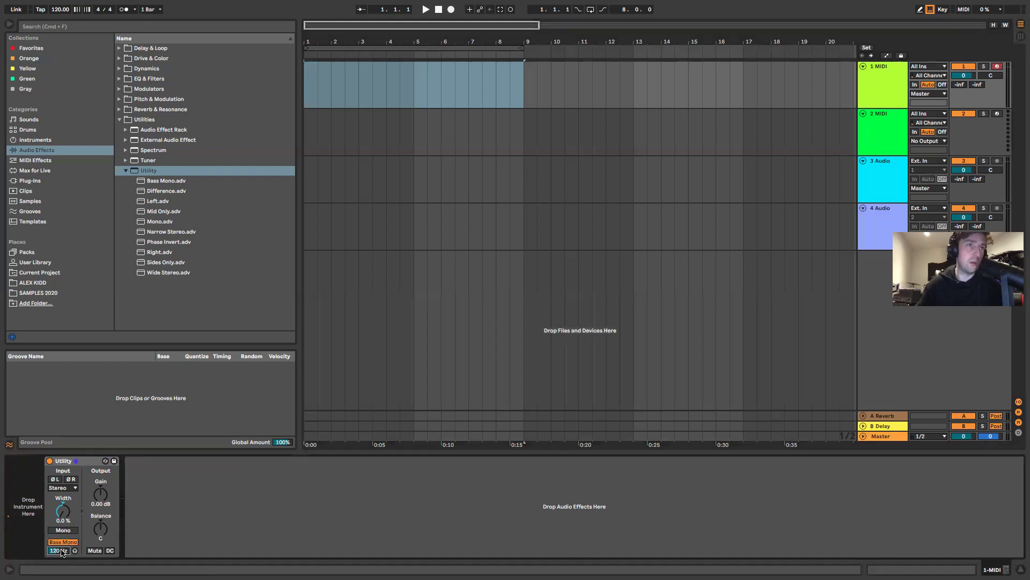
{"action": "mouse_move", "coordinate": [73, 551]}
{"action": "left_mouse_down"}
{"action": "mouse_move", "coordinate": [73, 531]}
{"action": "mouse_move", "coordinate": [59, 561]}
{"action": "left_mouse_up"}
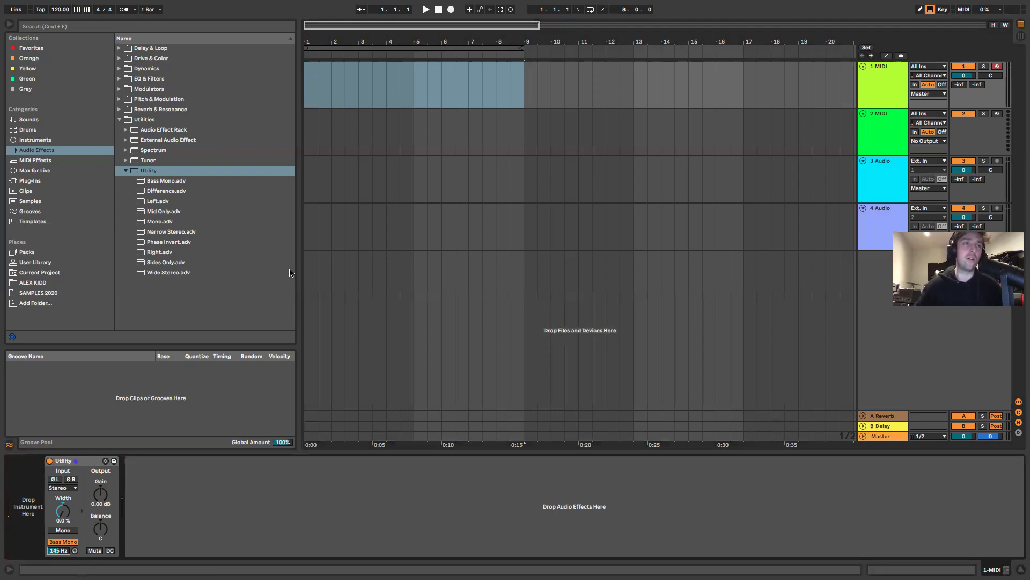
{"action": "mouse_move", "coordinate": [65, 551]}
{"action": "left_mouse_down"}
{"action": "mouse_move", "coordinate": [64, 561]}
{"action": "mouse_move", "coordinate": [59, 545]}
{"action": "left_mouse_up"}
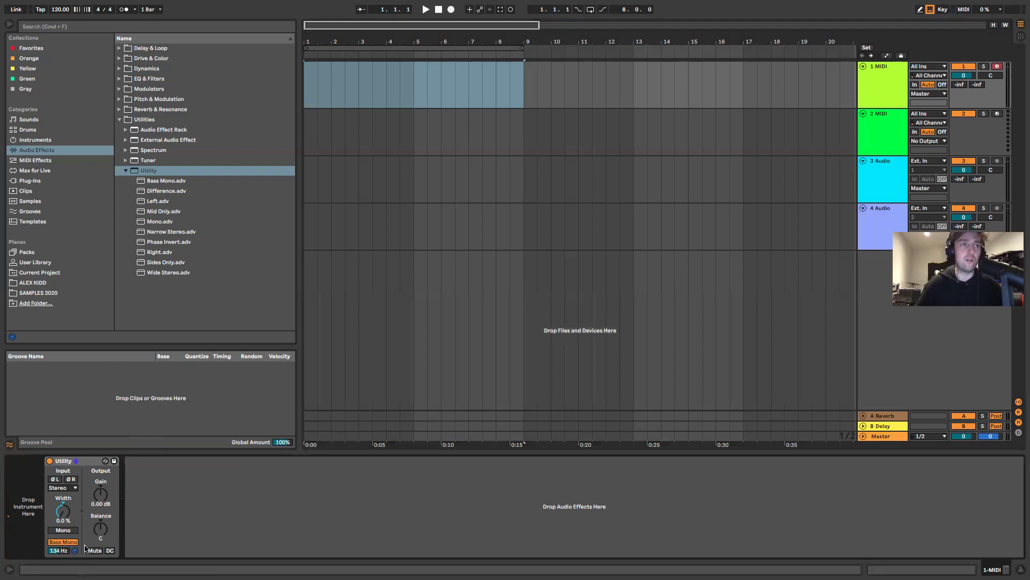
{"action": "left_click_drag", "start_coordinate": [60, 550], "coordinate": [60, 555]}
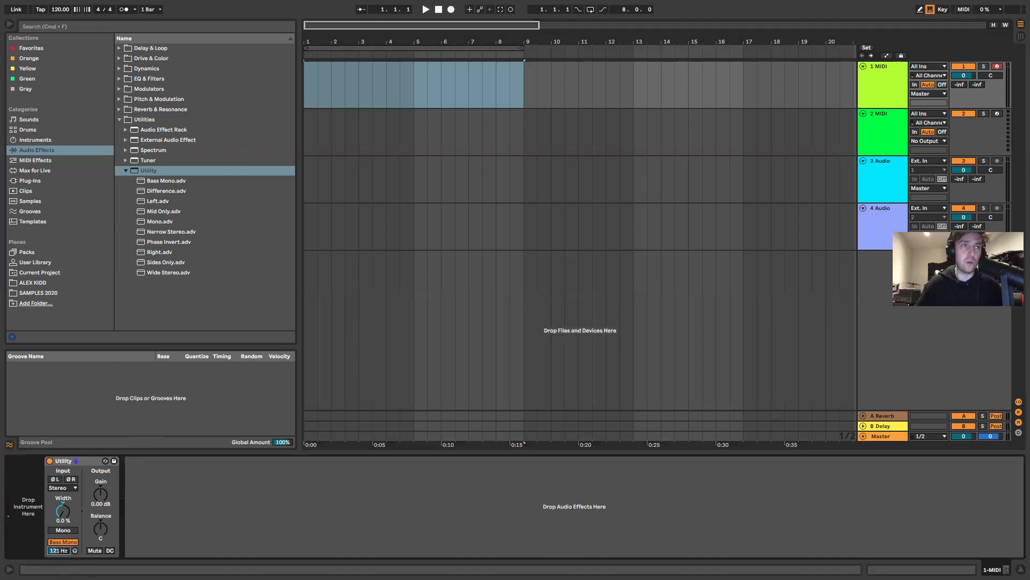
{"action": "left_click", "coordinate": [64, 541]}
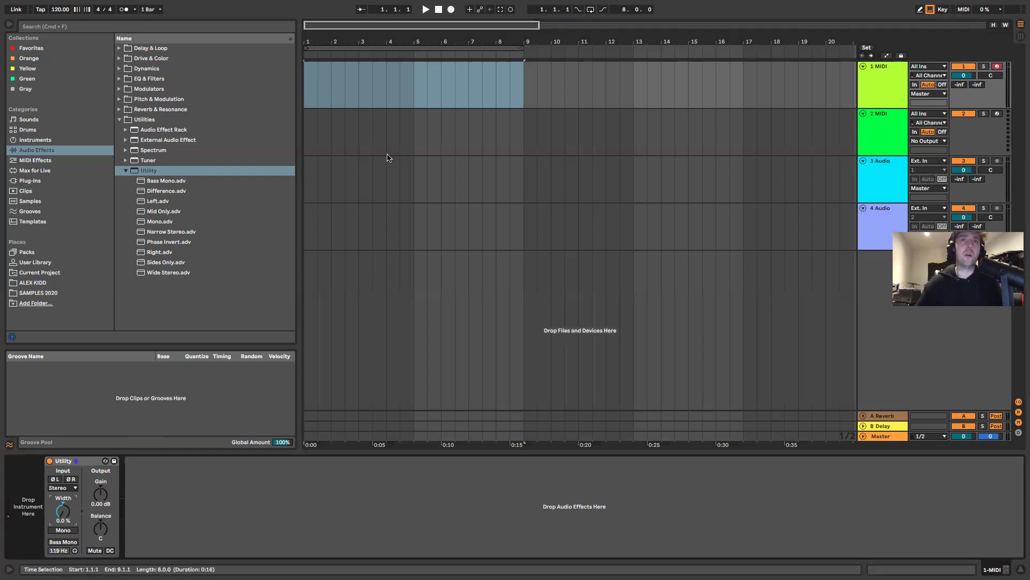
Select the arrangement from bar 1 to bar 9 across all four tracks.
{"action": "left_click", "coordinate": [416, 132]}
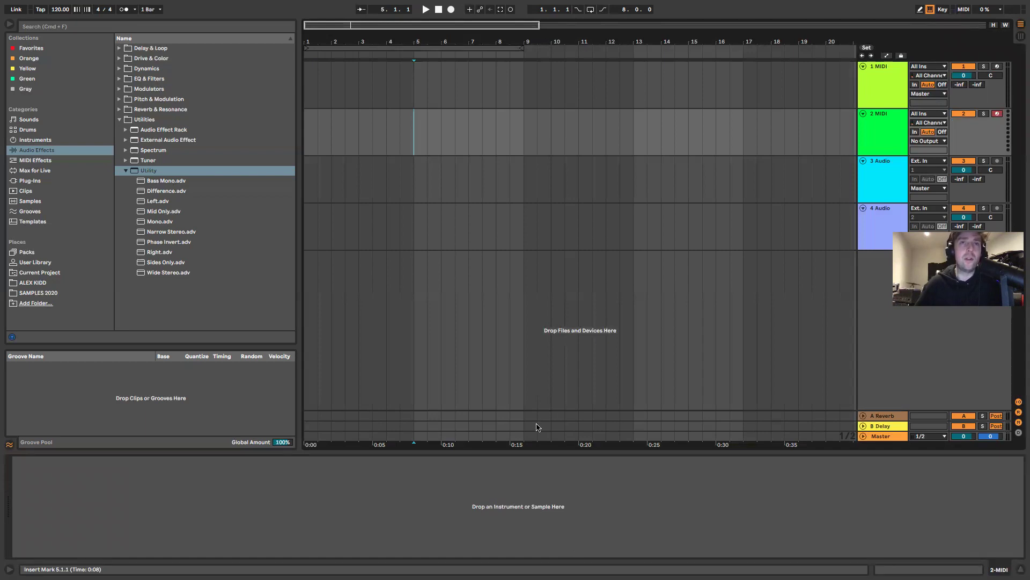
{"action": "left_click", "coordinate": [414, 243]}
{"action": "key", "text": "super+a"}
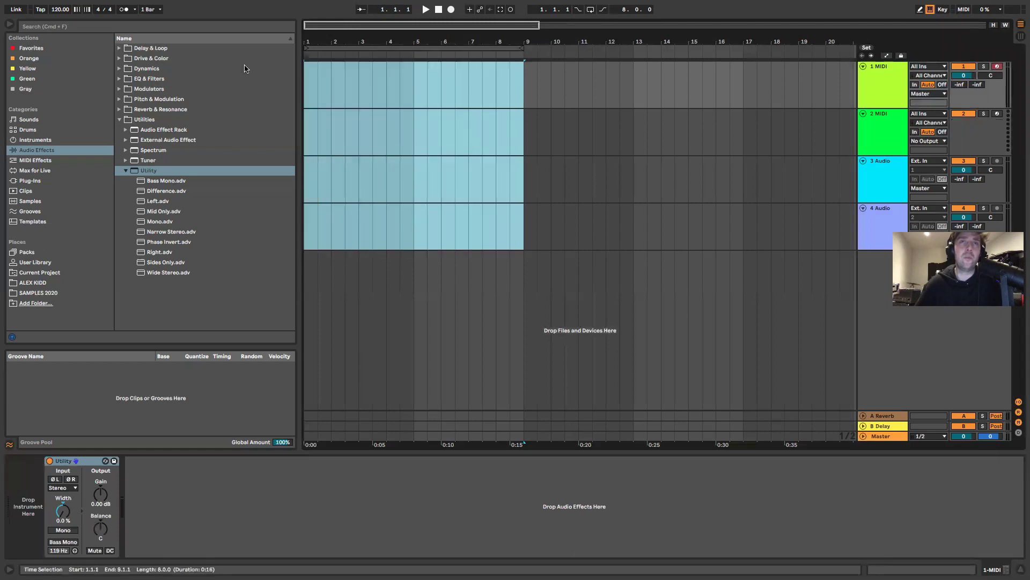
{"action": "left_click", "coordinate": [418, 233]}
{"action": "key", "text": "super+a"}
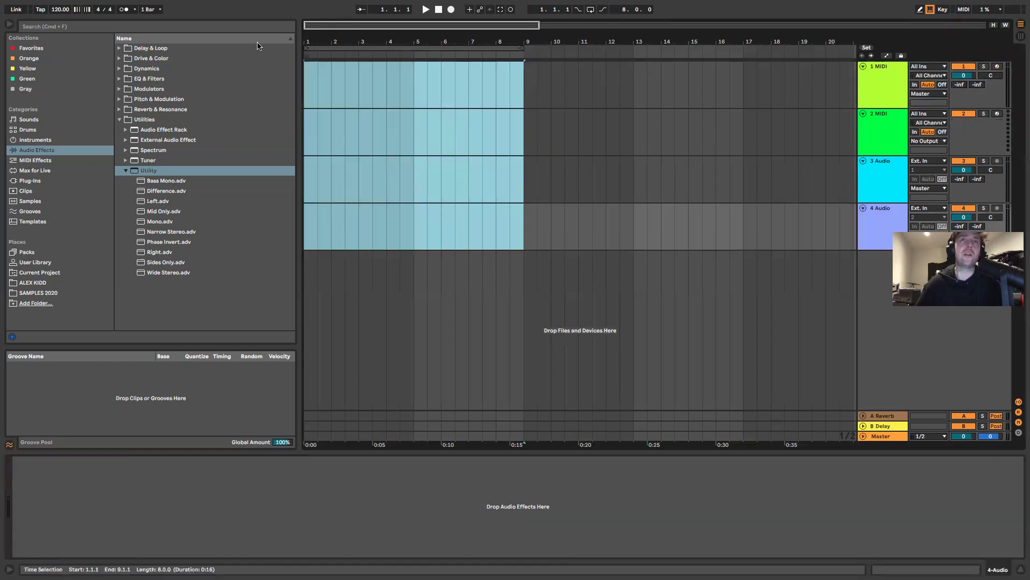
{"action": "left_click", "coordinate": [400, 230]}
{"action": "left_click_drag", "start_coordinate": [510, 230], "coordinate": [483, 230]}
{"action": "key", "text": "super+a"}
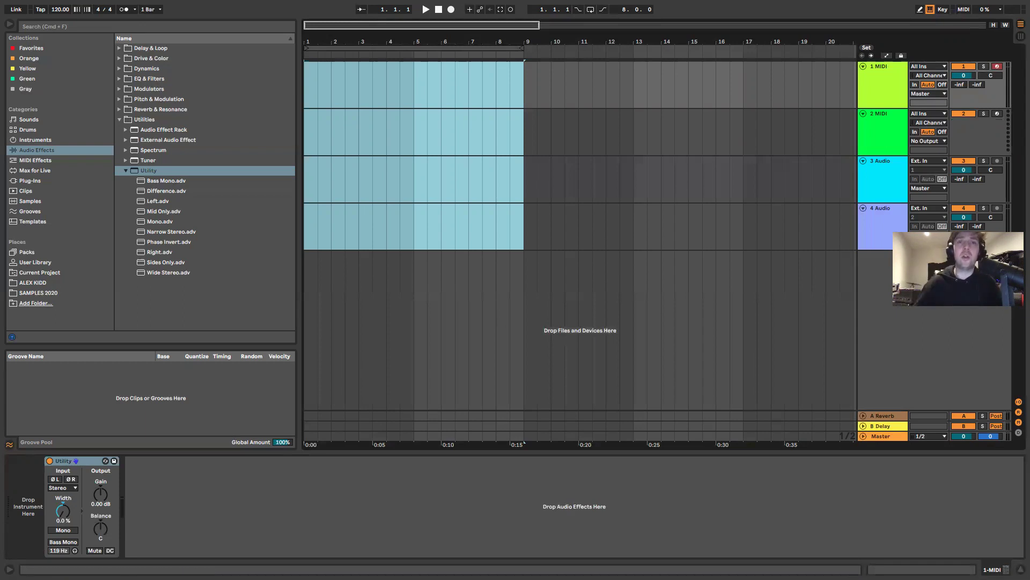
Switch to Chrome and find the definition of mono in the Mono vs. Stereo mixing tips article.
{"action": "left_click", "coordinate": [562, 565]}
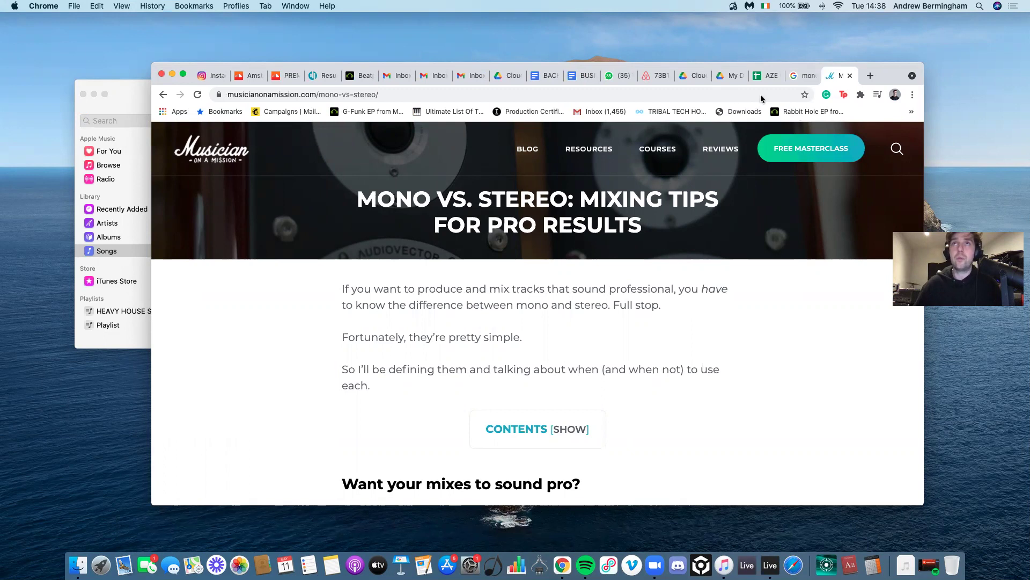
{"action": "scroll", "coordinate": [462, 327], "scroll_direction": "down", "scroll_amount": 3}
{"action": "scroll", "coordinate": [465, 325], "scroll_direction": "up", "scroll_amount": 3}
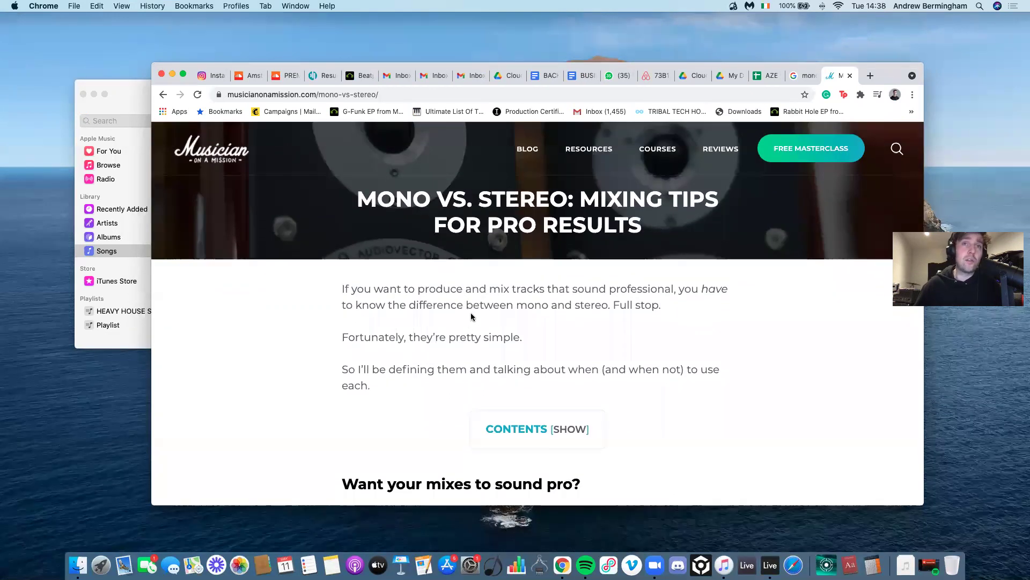
{"action": "scroll", "coordinate": [471, 370], "scroll_direction": "down", "scroll_amount": 3}
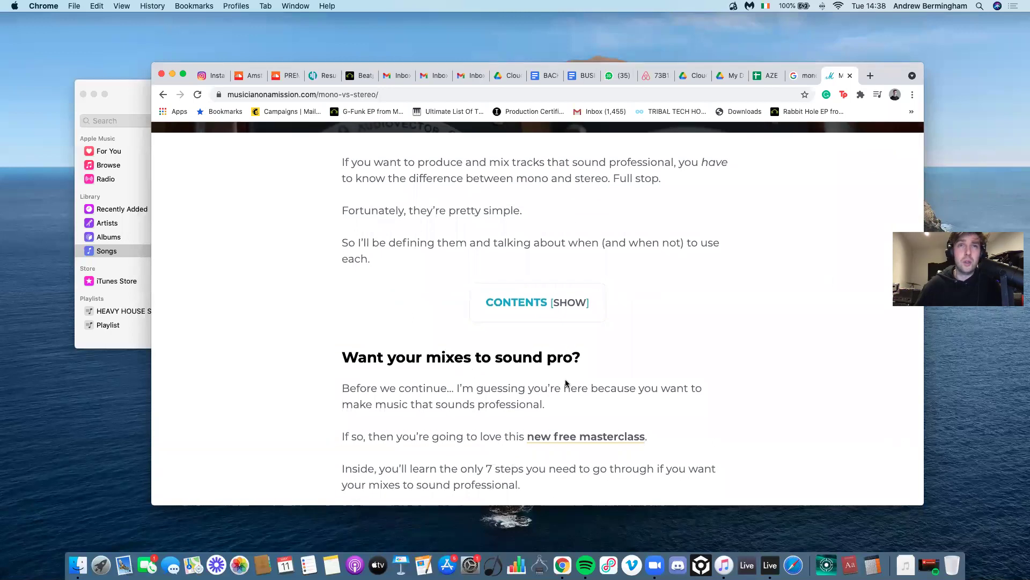
{"action": "scroll", "coordinate": [563, 381], "scroll_direction": "down", "scroll_amount": 15}
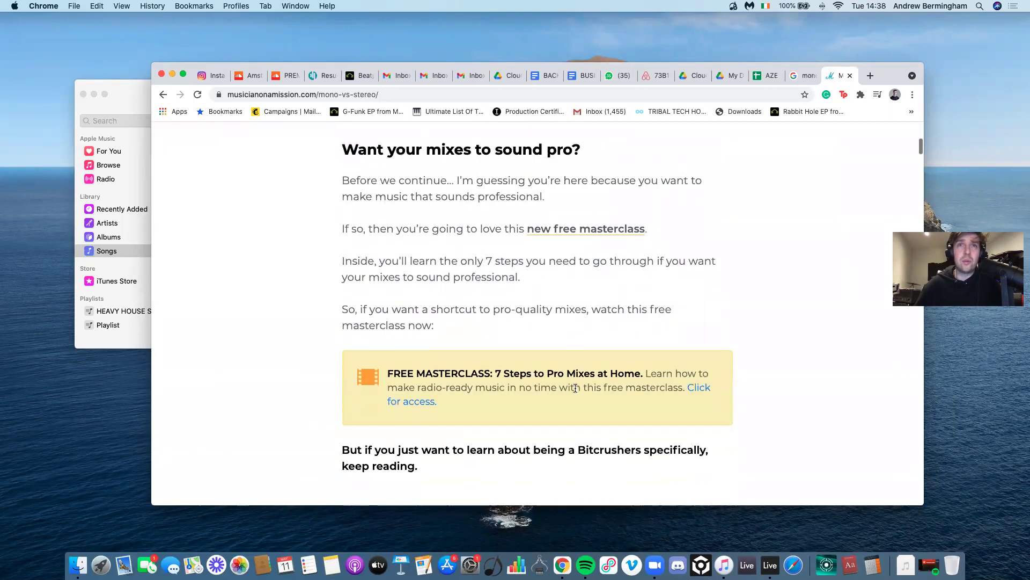
{"action": "scroll", "coordinate": [575, 390], "scroll_direction": "up", "scroll_amount": 5}
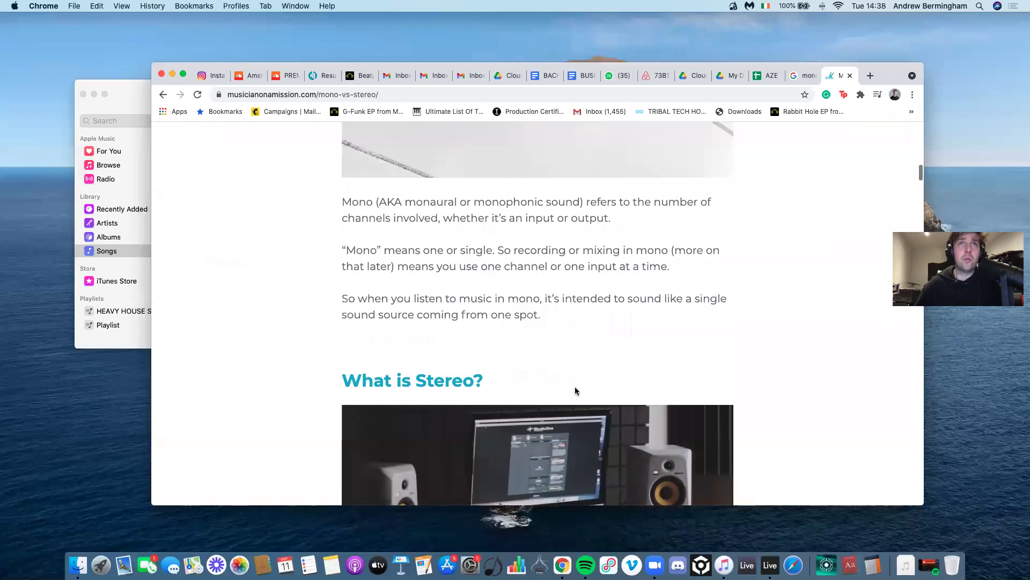
Read the paragraphs on what mono means and how music in mono sounds, highlighting the text being read.
{"action": "left_click_drag", "start_coordinate": [344, 250], "coordinate": [544, 249]}
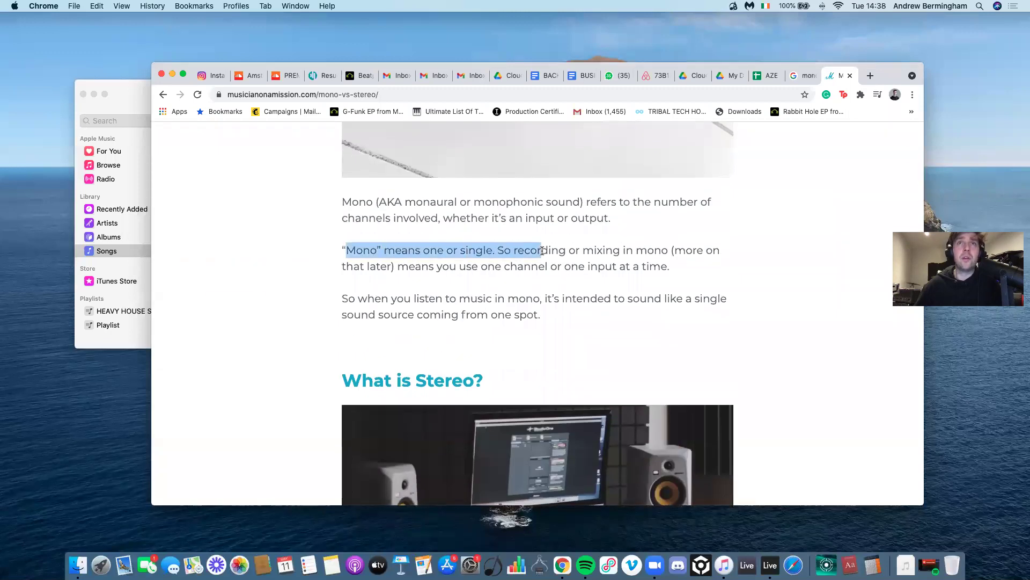
{"action": "left_click", "coordinate": [544, 249]}
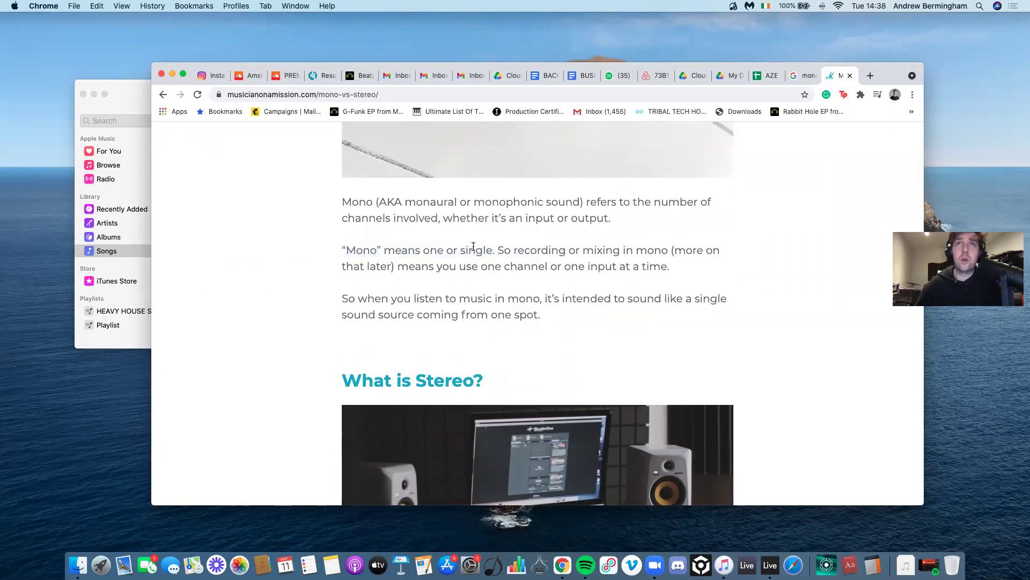
{"action": "left_click_drag", "start_coordinate": [346, 250], "coordinate": [395, 250]}
{"action": "left_click", "coordinate": [456, 266]}
{"action": "left_click_drag", "start_coordinate": [671, 267], "coordinate": [338, 252]}
{"action": "left_click", "coordinate": [351, 264]}
{"action": "left_click_drag", "start_coordinate": [551, 330], "coordinate": [271, 283]}
{"action": "left_click", "coordinate": [306, 294]}
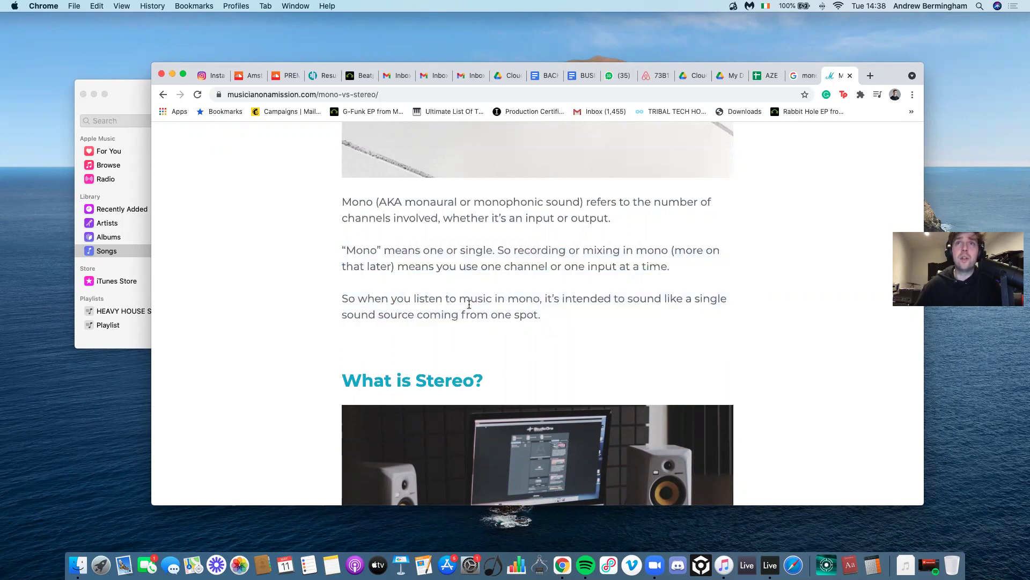
{"action": "left_click_drag", "start_coordinate": [345, 301], "coordinate": [529, 338]}
{"action": "left_click", "coordinate": [529, 338]}
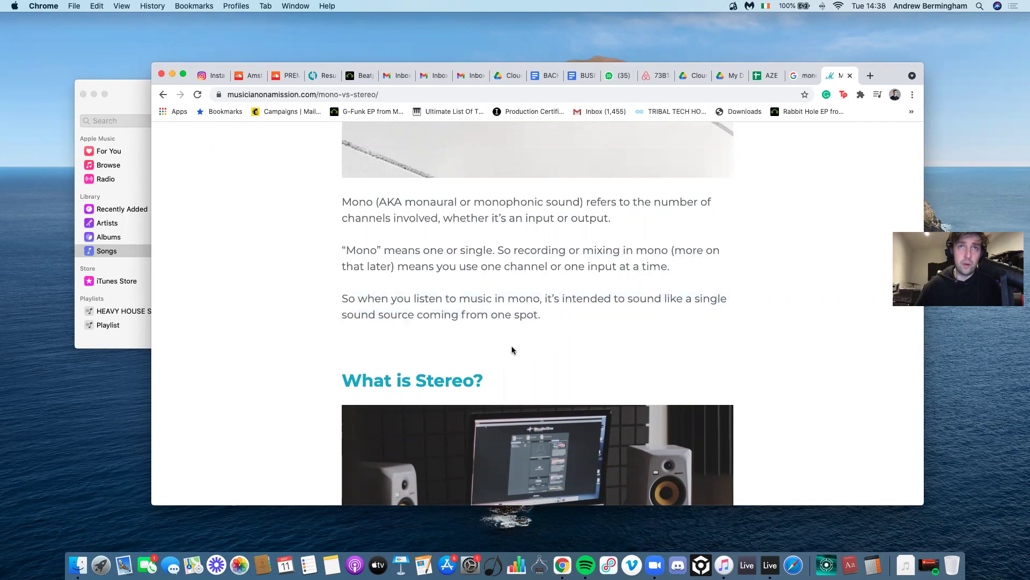
Read the paragraphs under "What is Stereo?", highlighting the definition and the text on deeper, wider sound.
{"action": "scroll", "coordinate": [515, 349], "scroll_direction": "down", "scroll_amount": 6}
{"action": "left_click_drag", "start_coordinate": [346, 339], "coordinate": [496, 358]}
{"action": "left_click", "coordinate": [496, 358]}
{"action": "left_click_drag", "start_coordinate": [341, 386], "coordinate": [630, 402]}
{"action": "left_click", "coordinate": [465, 389]}
{"action": "left_click_drag", "start_coordinate": [611, 411], "coordinate": [343, 355]}
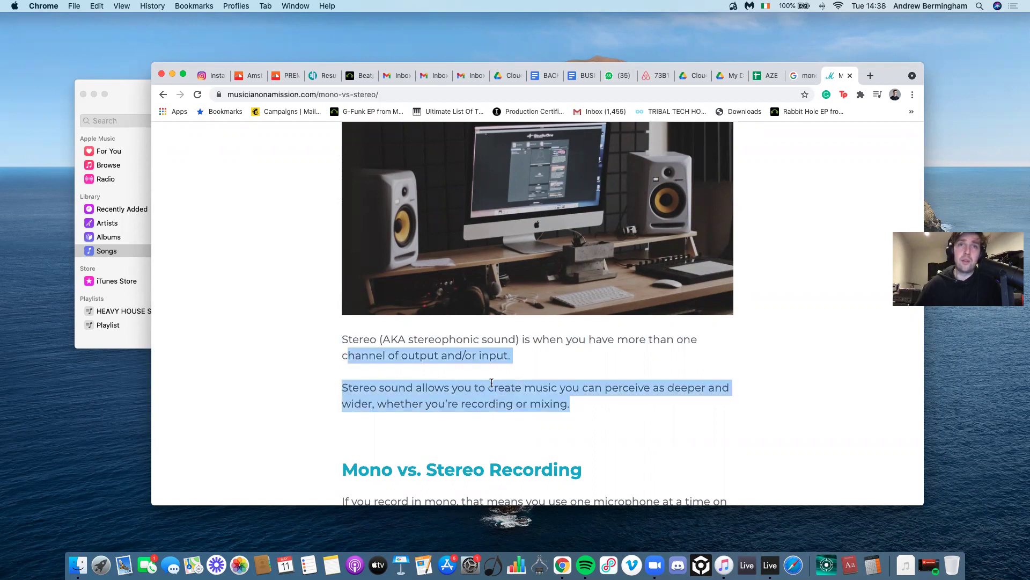
{"action": "left_click", "coordinate": [344, 355]}
Skim the article's "Mono vs. Stereo Recording" section and continue to the part about mixing in mono.
{"action": "scroll", "coordinate": [343, 355], "scroll_direction": "down", "scroll_amount": 4}
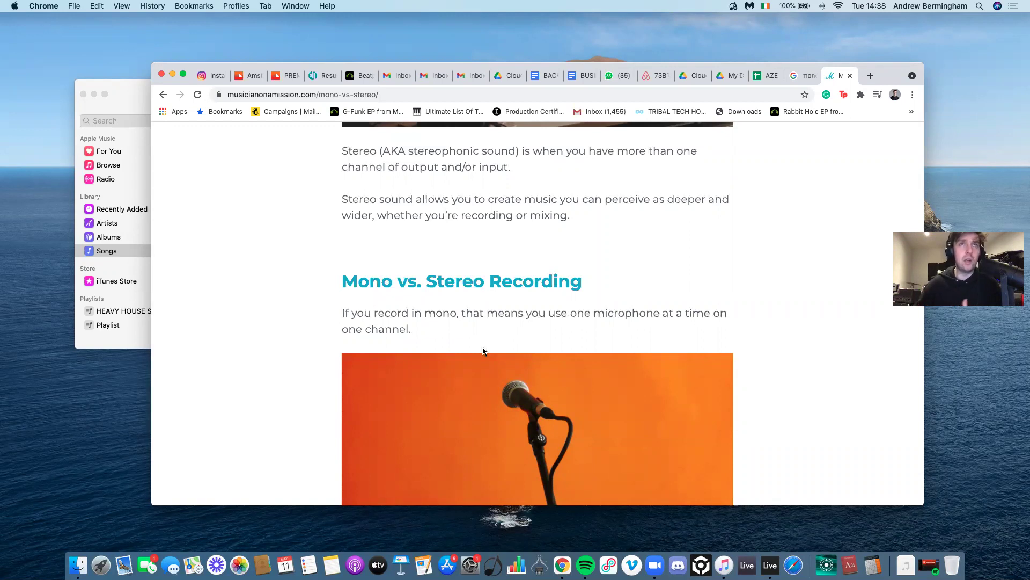
{"action": "scroll", "coordinate": [483, 352], "scroll_direction": "down", "scroll_amount": 6}
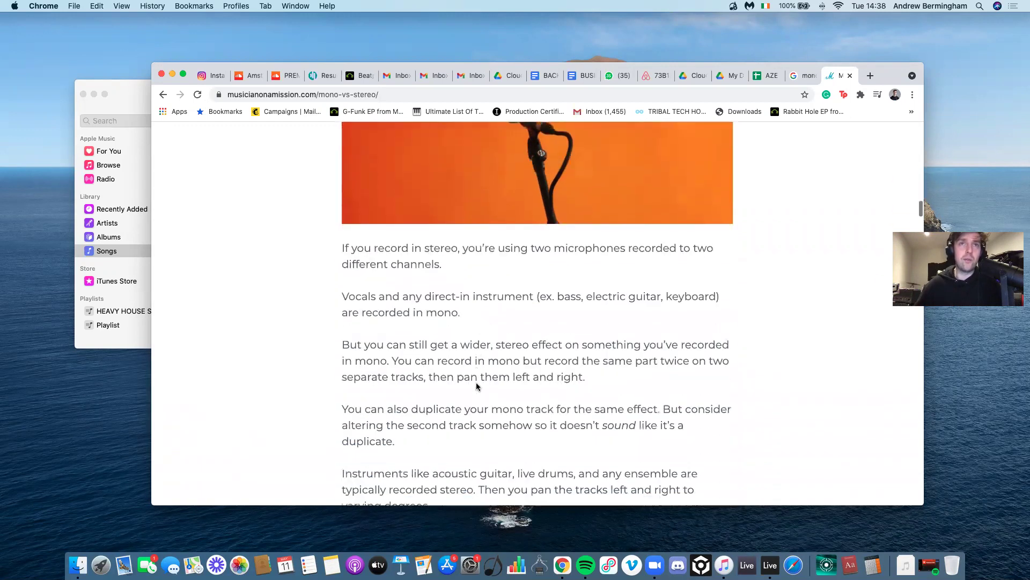
{"action": "scroll", "coordinate": [476, 386], "scroll_direction": "down", "scroll_amount": 5}
{"action": "scroll", "coordinate": [476, 384], "scroll_direction": "up", "scroll_amount": 2}
{"action": "scroll", "coordinate": [458, 399], "scroll_direction": "down", "scroll_amount": 1}
{"action": "scroll", "coordinate": [458, 399], "scroll_direction": "down", "scroll_amount": 7}
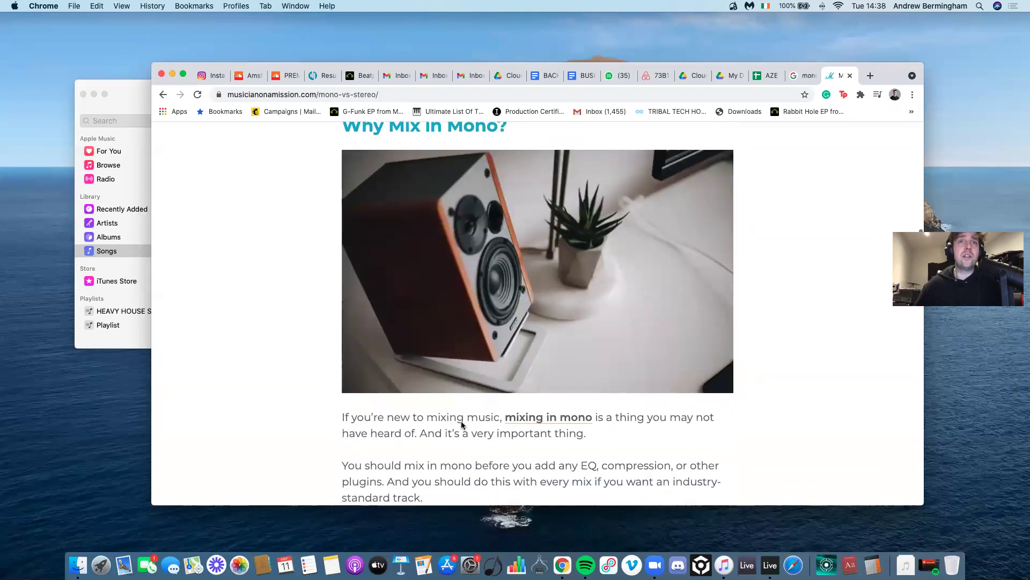
Highlight the "Why Mix in Mono?" heading and read the advice on mixing in mono beneath it.
{"action": "scroll", "coordinate": [455, 410], "scroll_direction": "up", "scroll_amount": 1}
{"action": "left_click_drag", "start_coordinate": [345, 144], "coordinate": [501, 147]}
{"action": "left_click", "coordinate": [502, 148]}
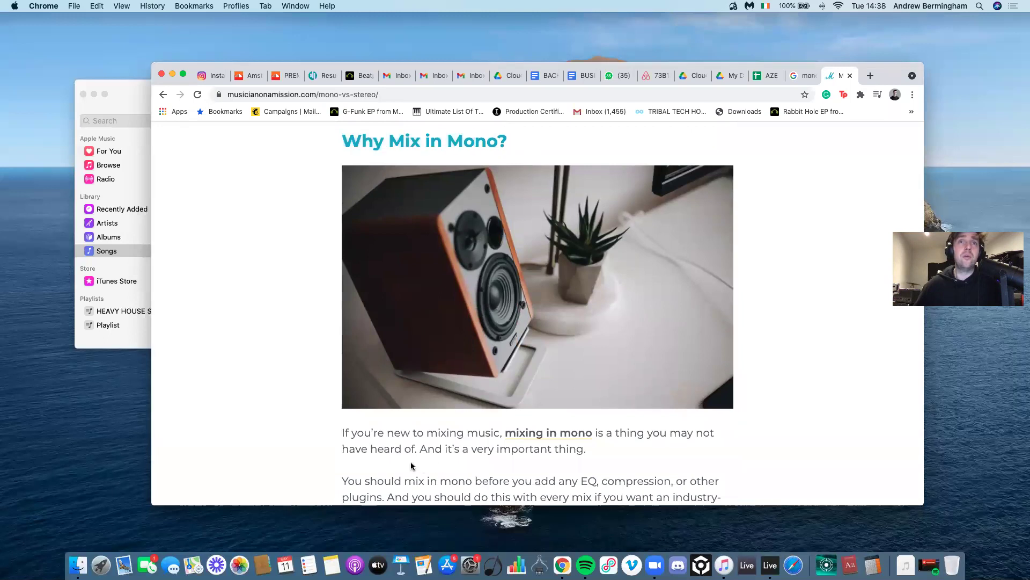
{"action": "scroll", "coordinate": [443, 427], "scroll_direction": "down", "scroll_amount": 2}
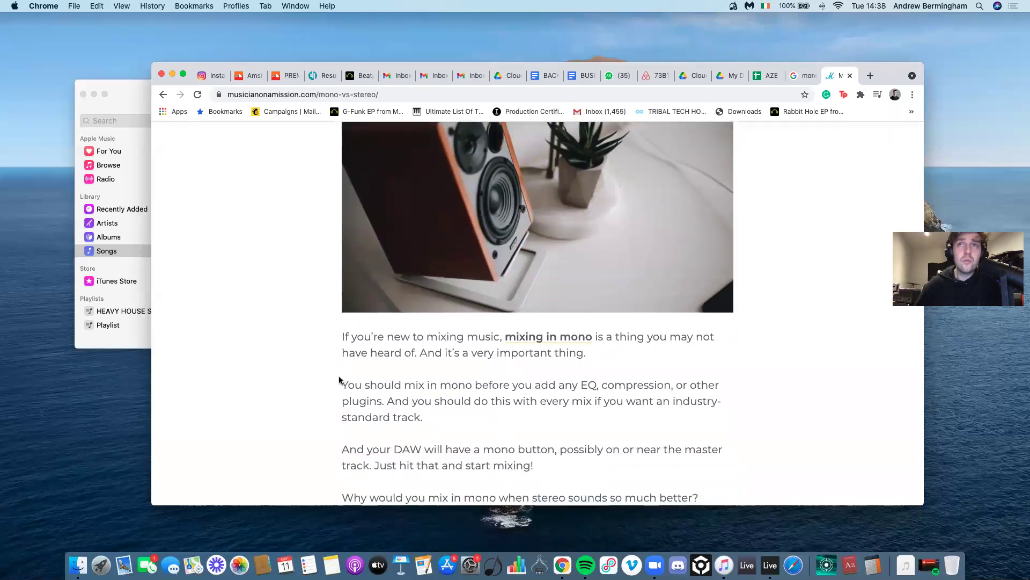
{"action": "scroll", "coordinate": [430, 428], "scroll_direction": "down", "scroll_amount": 1}
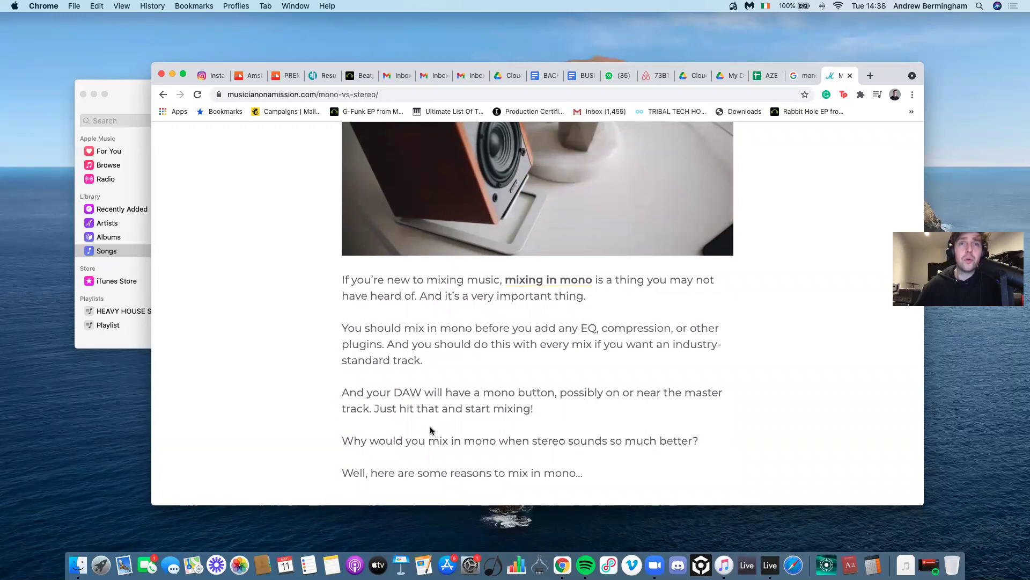
Read the section on mixes translating to other sound sources, highlighting the paragraphs about monitors, headphones, car and Bluetooth playback.
{"action": "scroll", "coordinate": [430, 430], "scroll_direction": "down", "scroll_amount": 5}
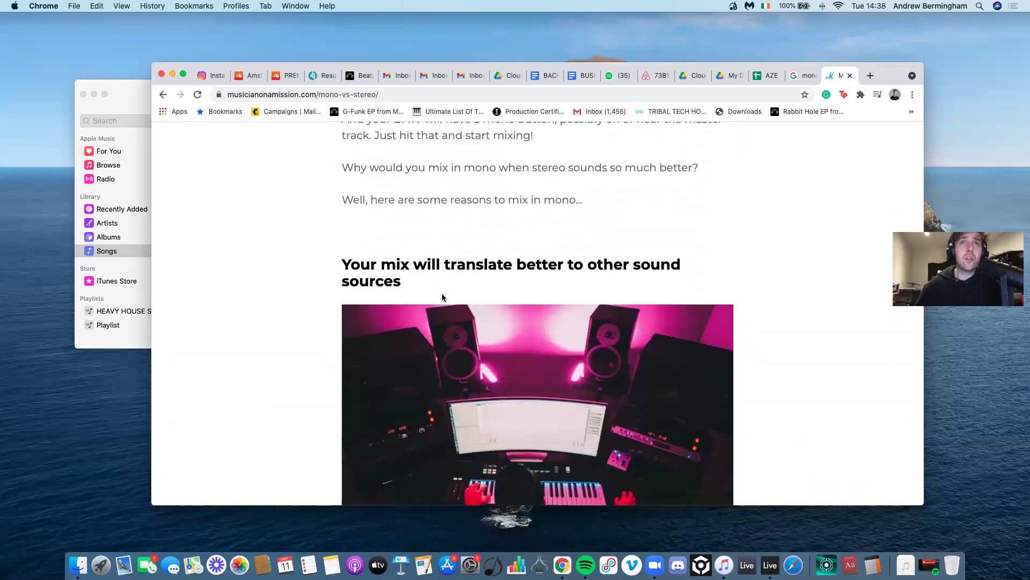
{"action": "scroll", "coordinate": [461, 360], "scroll_direction": "down", "scroll_amount": 7}
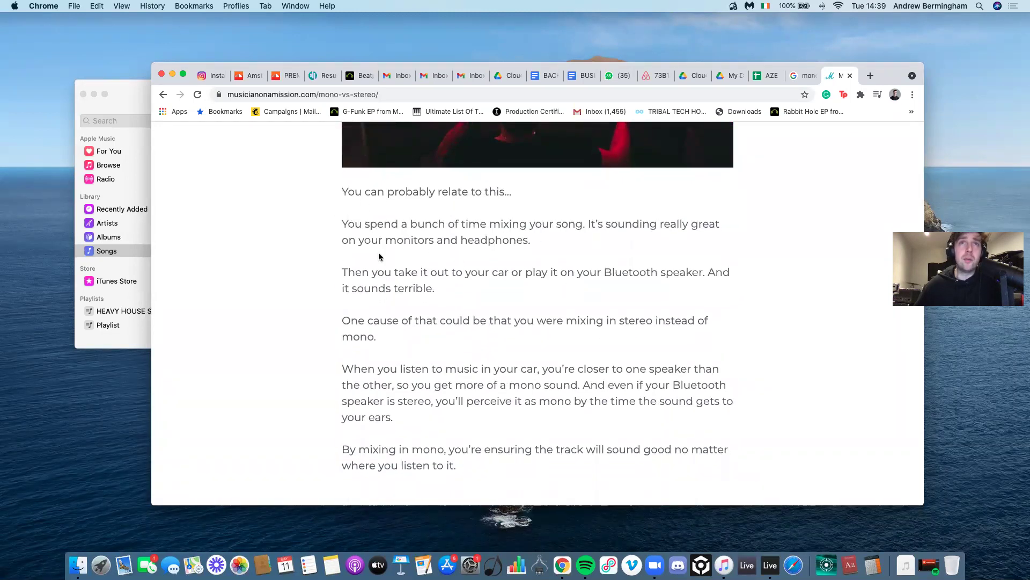
{"action": "left_click_drag", "start_coordinate": [558, 273], "coordinate": [326, 216]}
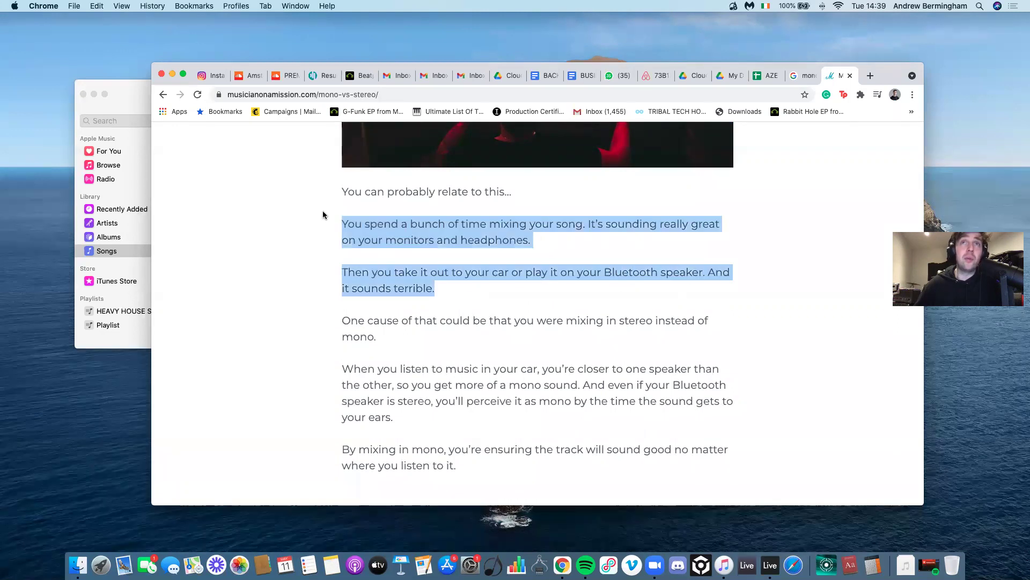
Read the paragraphs on car and Bluetooth listening, through to the closing sentence about mixing in mono.
{"action": "left_click", "coordinate": [400, 275]}
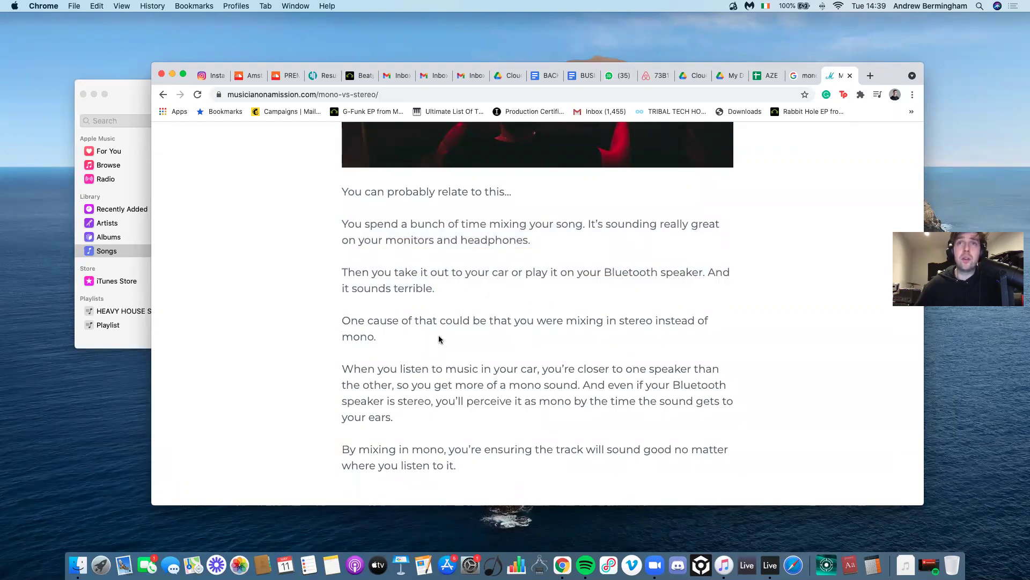
{"action": "left_click_drag", "start_coordinate": [495, 347], "coordinate": [344, 189]}
{"action": "left_click", "coordinate": [421, 316]}
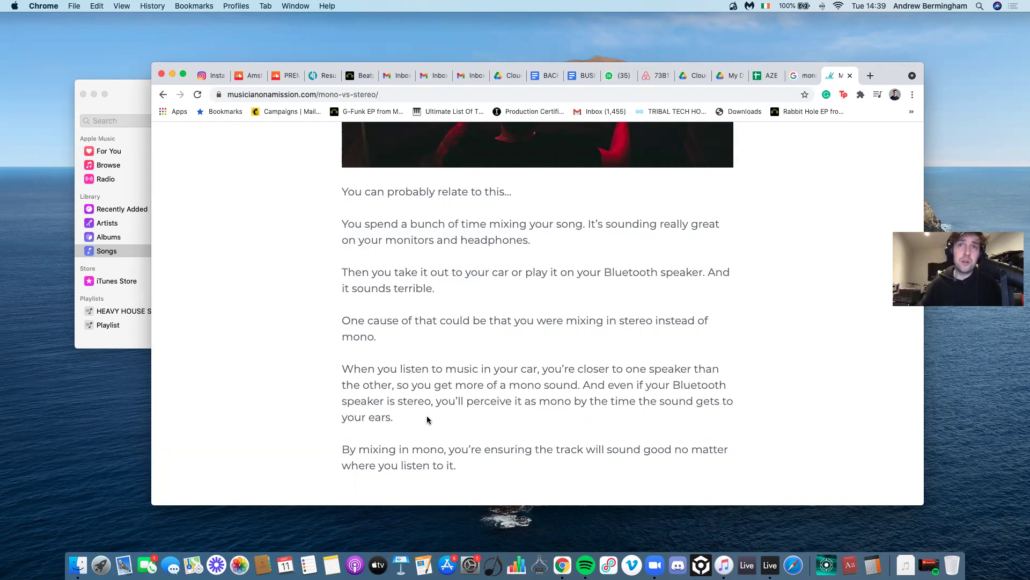
{"action": "mouse_move", "coordinate": [497, 473]}
{"action": "left_mouse_down"}
{"action": "mouse_move", "coordinate": [307, 444]}
{"action": "mouse_move", "coordinate": [490, 467]}
{"action": "left_mouse_up"}
{"action": "left_click", "coordinate": [272, 444]}
{"action": "left_click", "coordinate": [489, 467]}
{"action": "scroll", "coordinate": [498, 484], "scroll_direction": "down", "scroll_amount": 3}
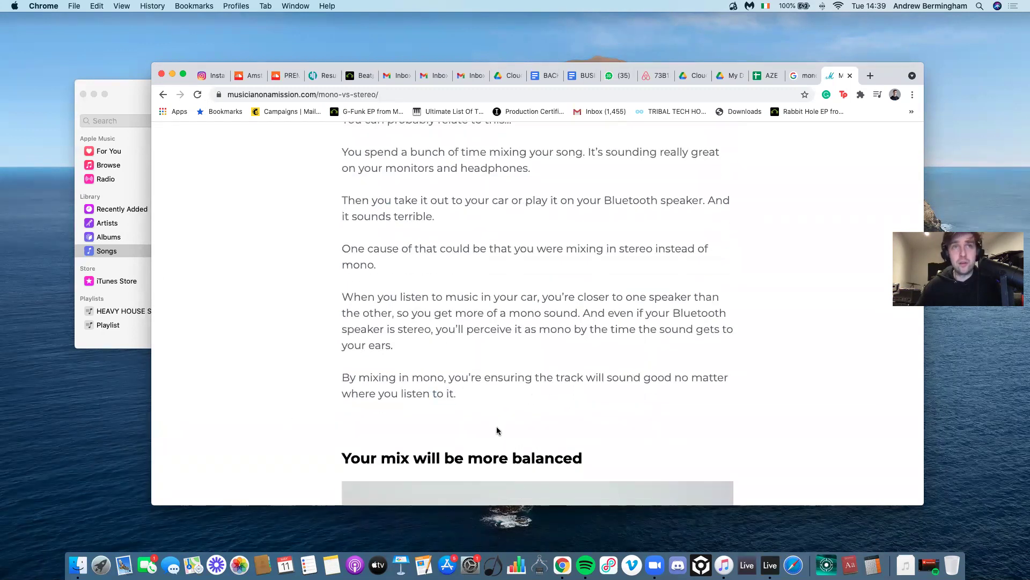
Highlight the sentence on tracks sounding good anywhere and skim the "Your mix will be more balanced" section through to phase issues.
{"action": "scroll", "coordinate": [497, 430], "scroll_direction": "down", "scroll_amount": 5}
{"action": "left_click_drag", "start_coordinate": [520, 261], "coordinate": [327, 226]}
{"action": "left_click", "coordinate": [326, 226]}
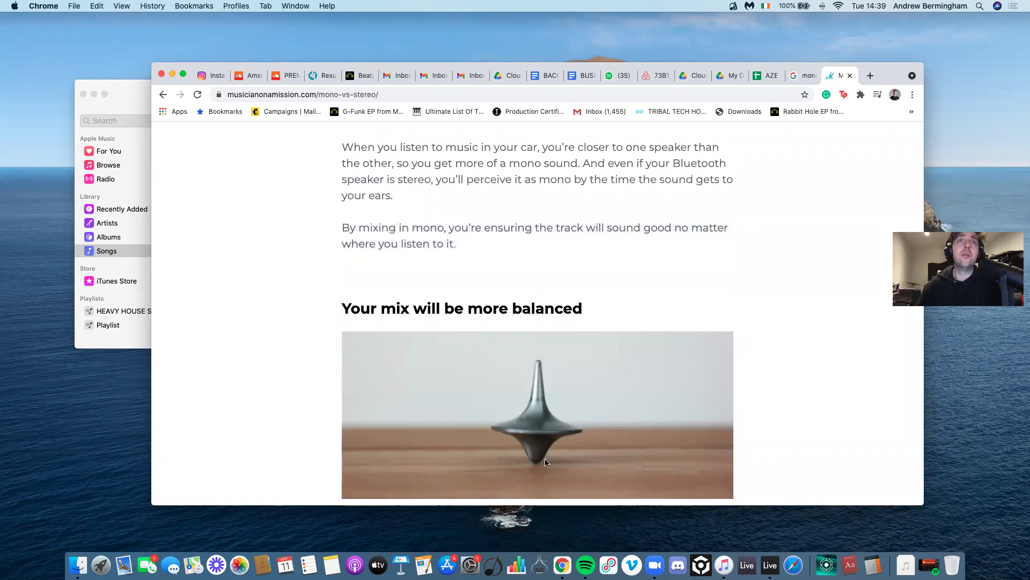
{"action": "scroll", "coordinate": [547, 462], "scroll_direction": "down", "scroll_amount": 4}
{"action": "scroll", "coordinate": [516, 433], "scroll_direction": "up", "scroll_amount": 3}
{"action": "scroll", "coordinate": [515, 433], "scroll_direction": "down", "scroll_amount": 10}
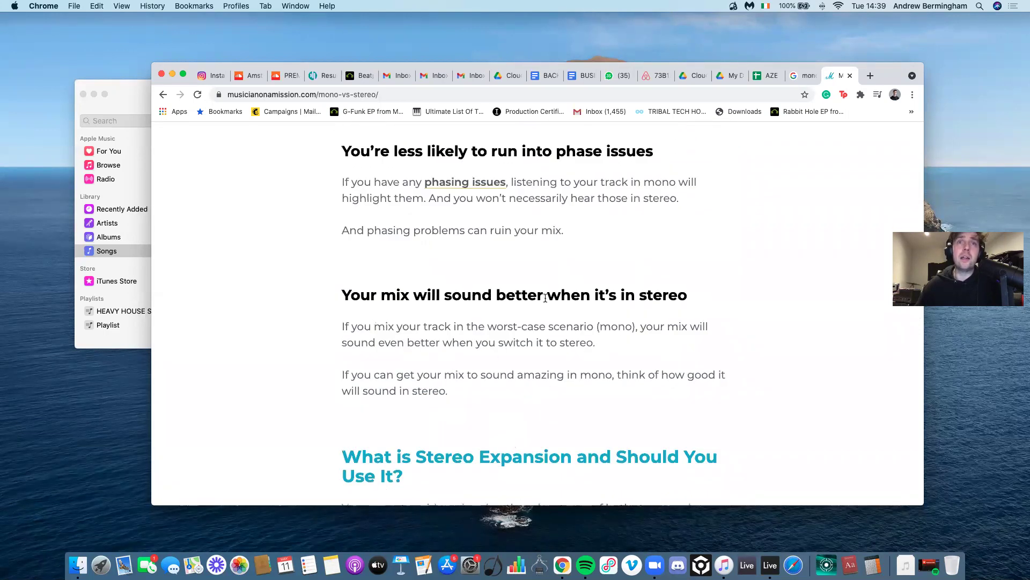
Skim the article's stereo expansion tips on the presence zone, reverb, panning and double-tracking, down to the Haas Effect.
{"action": "scroll", "coordinate": [529, 434], "scroll_direction": "down", "scroll_amount": 5}
{"action": "scroll", "coordinate": [527, 437], "scroll_direction": "down", "scroll_amount": 10}
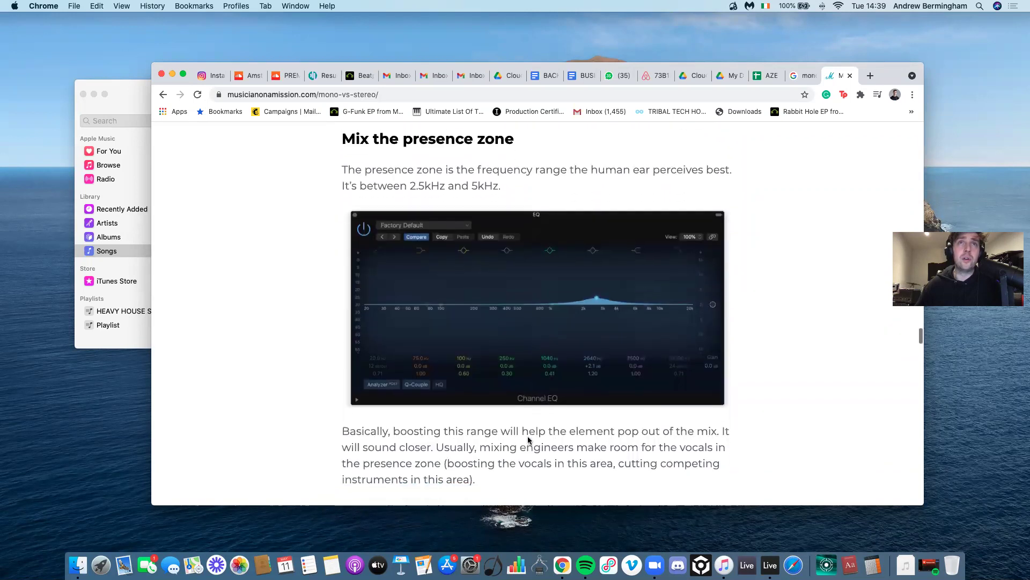
{"action": "scroll", "coordinate": [528, 440], "scroll_direction": "down", "scroll_amount": 2}
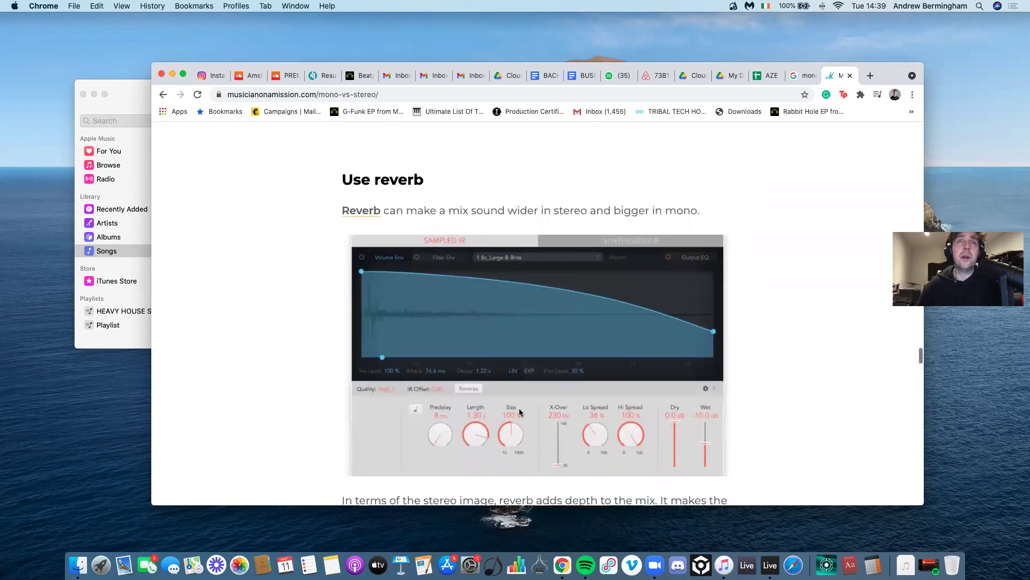
{"action": "scroll", "coordinate": [518, 412], "scroll_direction": "up", "scroll_amount": 9}
{"action": "scroll", "coordinate": [471, 276], "scroll_direction": "down", "scroll_amount": 8}
{"action": "scroll", "coordinate": [485, 343], "scroll_direction": "down", "scroll_amount": 9}
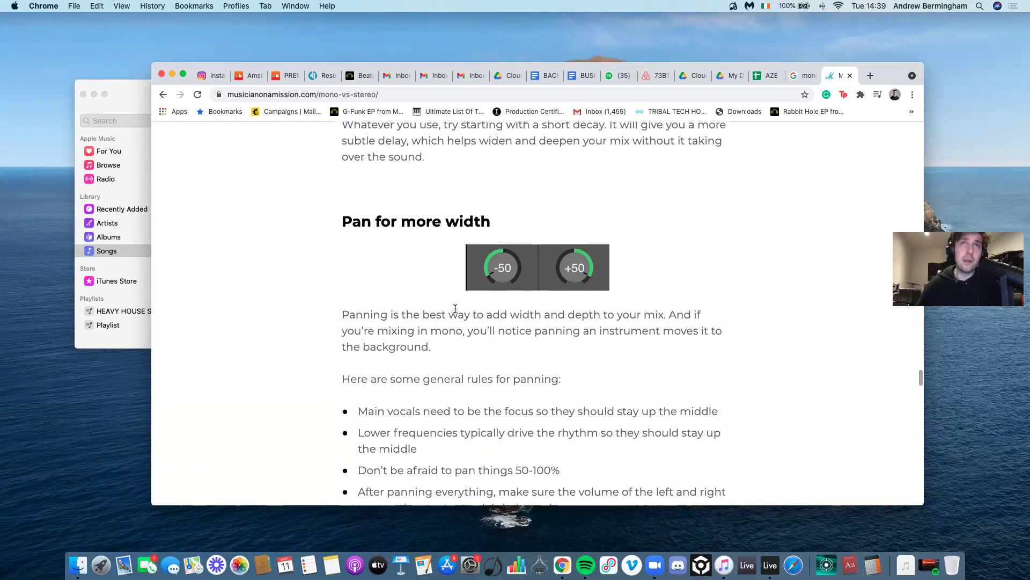
{"action": "scroll", "coordinate": [455, 308], "scroll_direction": "down", "scroll_amount": 5}
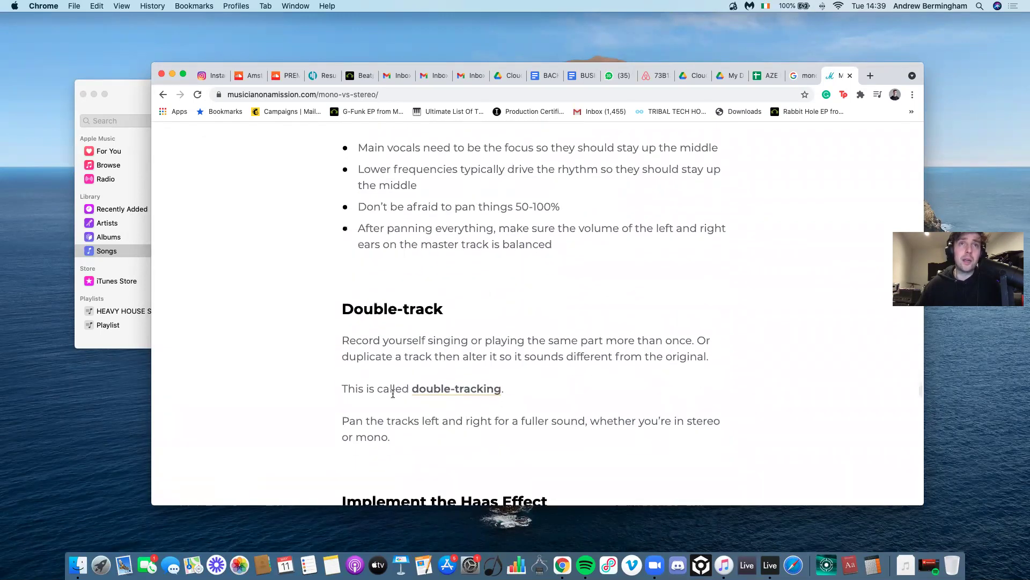
{"action": "scroll", "coordinate": [401, 436], "scroll_direction": "down", "scroll_amount": 5}
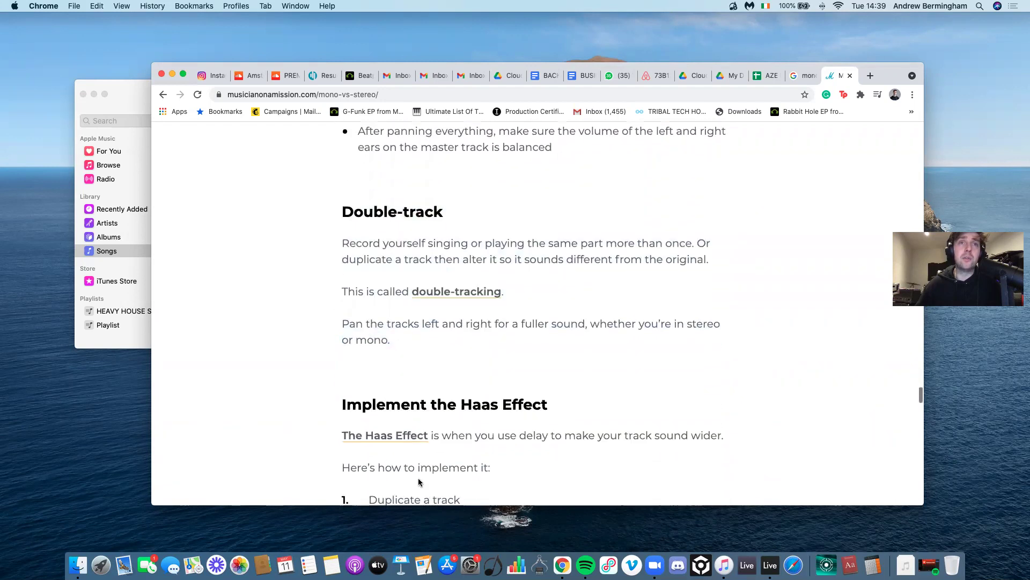
Read the "Implement the Haas Effect" section, highlighting its heading, definition and five instructions.
{"action": "left_click_drag", "start_coordinate": [340, 223], "coordinate": [563, 469]}
{"action": "left_click", "coordinate": [564, 470]}
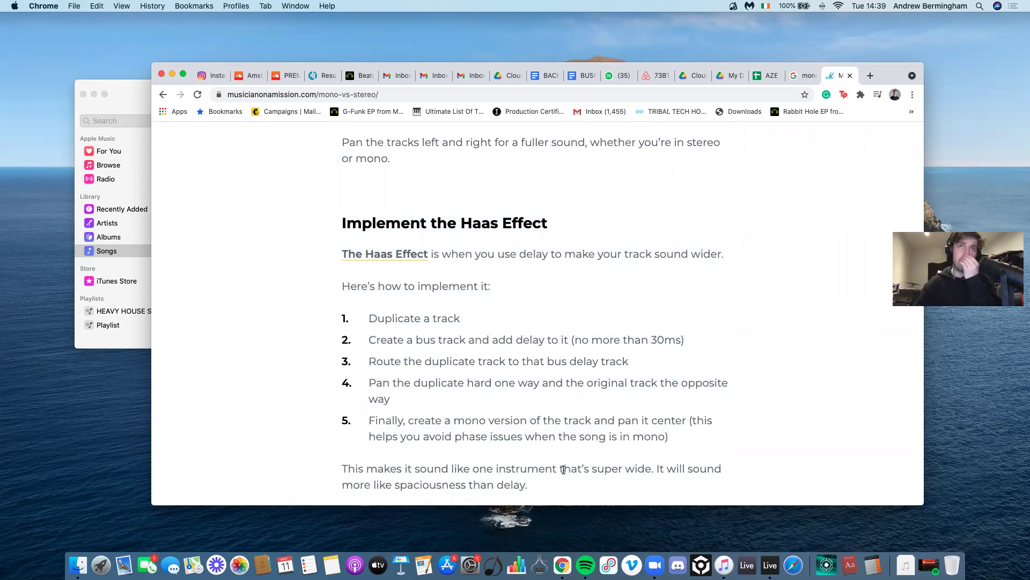
{"action": "left_click_drag", "start_coordinate": [689, 442], "coordinate": [359, 315]}
{"action": "left_click_drag", "start_coordinate": [324, 228], "coordinate": [683, 437]}
{"action": "left_click", "coordinate": [692, 453]}
{"action": "left_click", "coordinate": [318, 226]}
{"action": "left_click", "coordinate": [680, 445]}
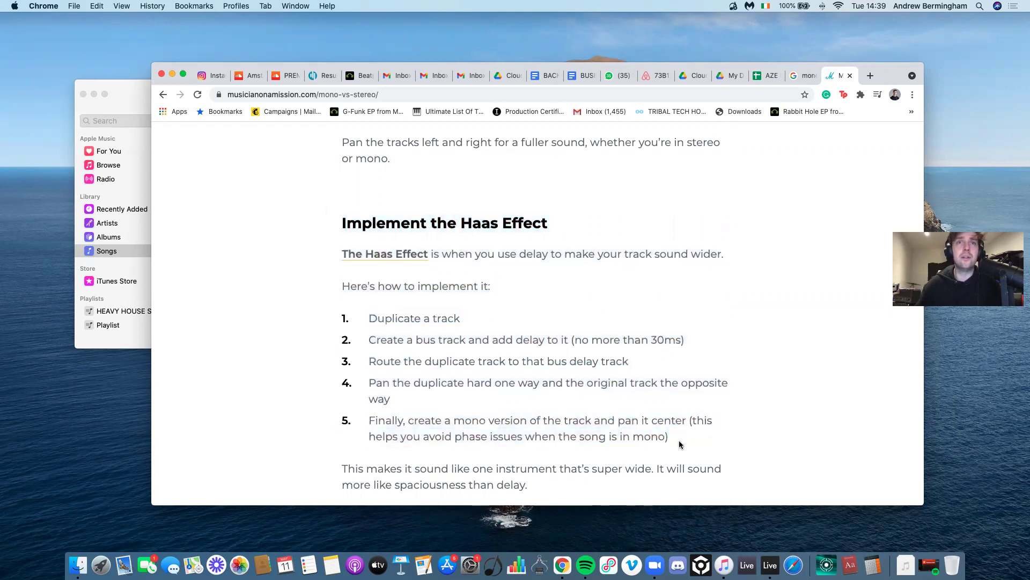
Review the Haas Effect instructions on duplicating, delaying and panning the track, and continue to the article's Conclusion.
{"action": "left_click_drag", "start_coordinate": [660, 449], "coordinate": [340, 280]}
{"action": "left_click", "coordinate": [646, 330]}
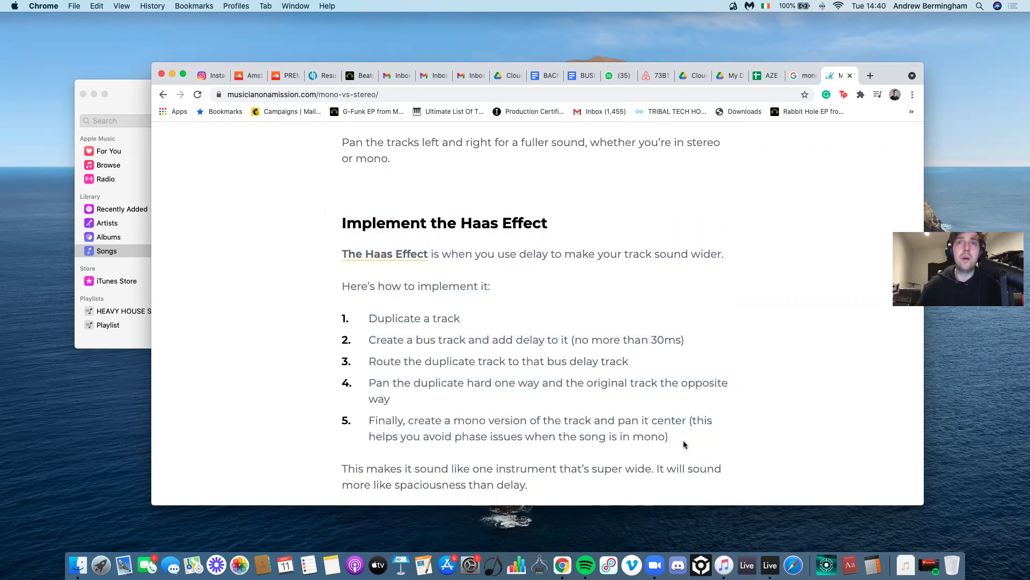
{"action": "left_click_drag", "start_coordinate": [708, 454], "coordinate": [509, 395]}
{"action": "left_click", "coordinate": [420, 341]}
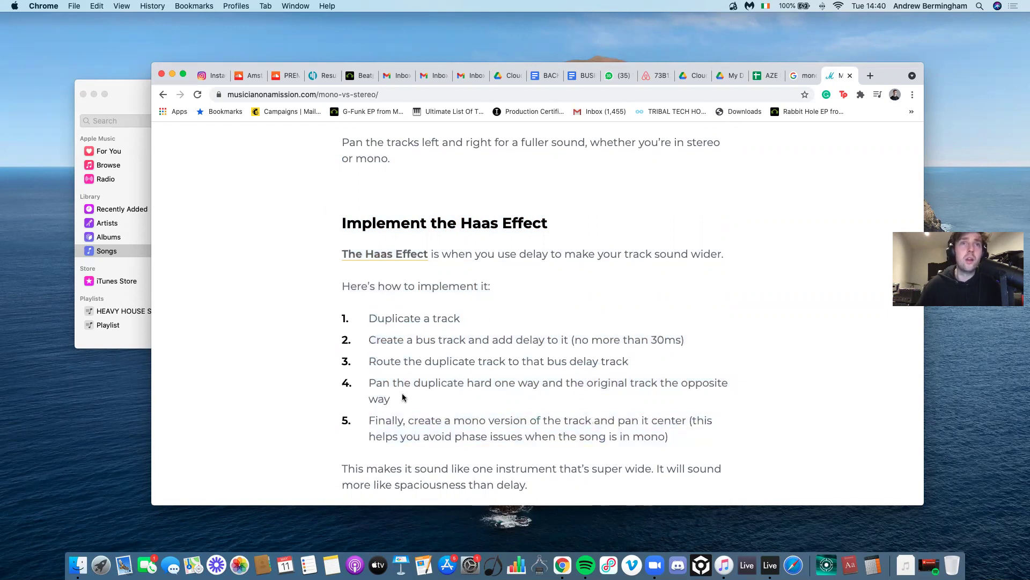
{"action": "scroll", "coordinate": [404, 398], "scroll_direction": "down", "scroll_amount": 5}
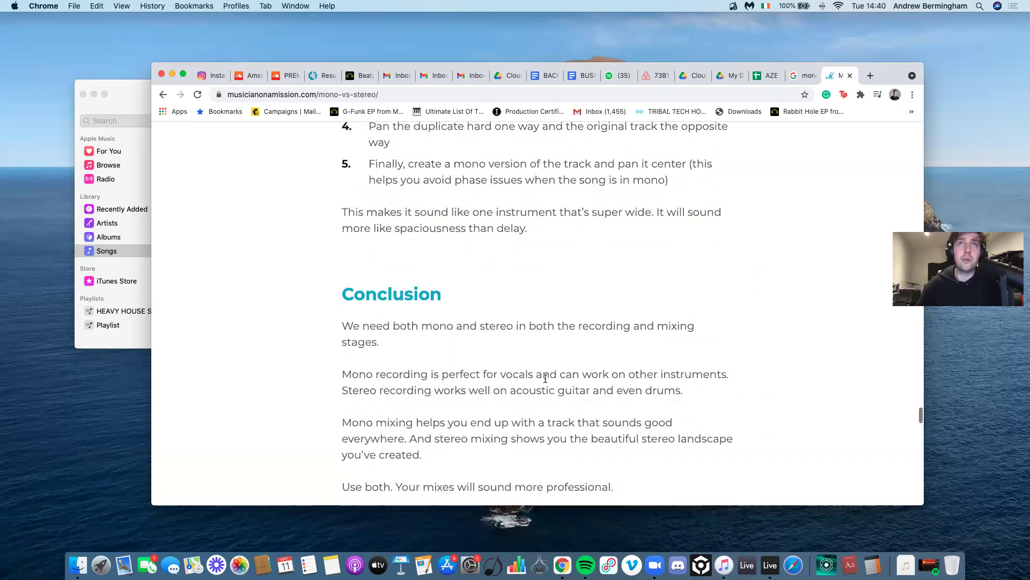
Switch to Ableton Live and clear the time selection by placing the insert marker at bar 5 of the first MIDI track.
{"action": "left_click", "coordinate": [770, 565]}
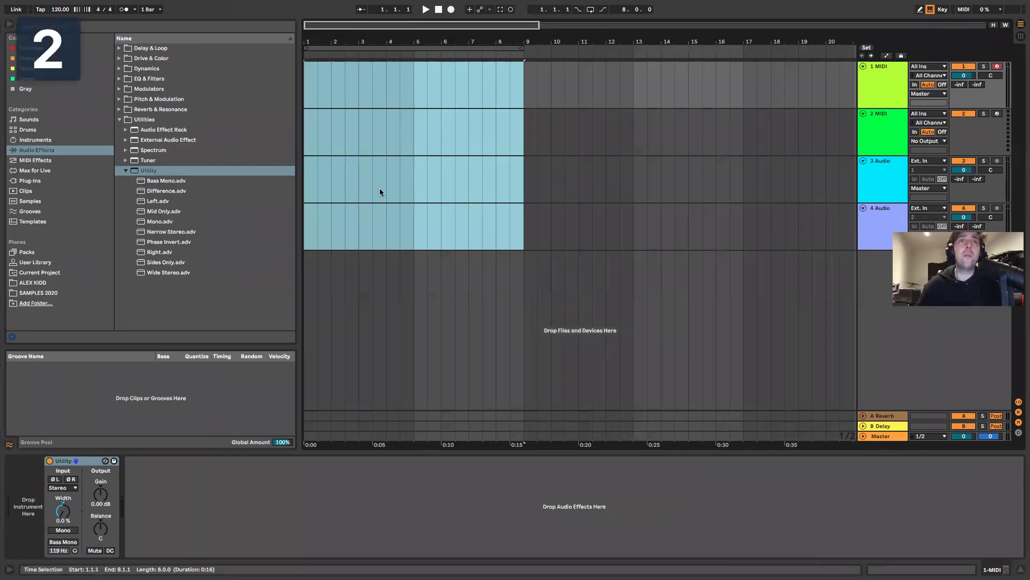
{"action": "left_click", "coordinate": [375, 101]}
{"action": "left_click", "coordinate": [412, 94]}
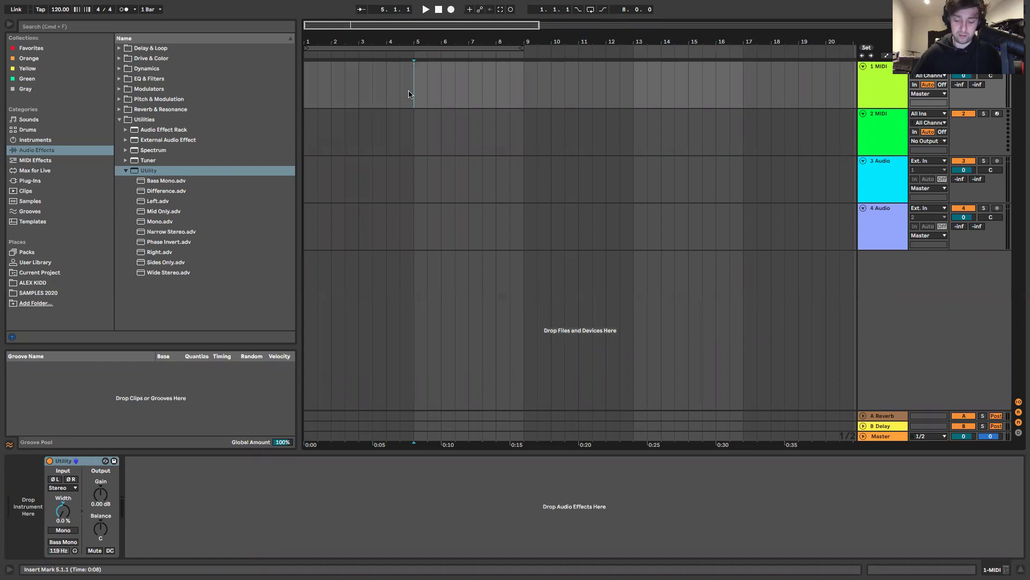
Find DCB2_128_Drum_Apolo_Kick.wav in SAMPLES 2020, under the Drum Loops of DISKOP - Criminal Beats Vol.2 2, and preview it.
{"action": "left_click", "coordinate": [39, 293]}
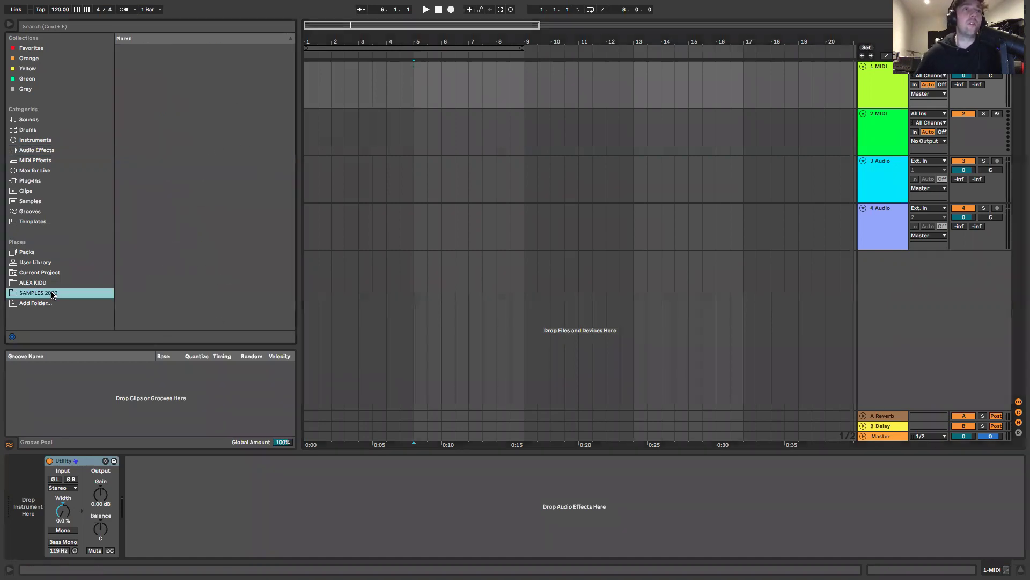
{"action": "scroll", "coordinate": [187, 121], "scroll_direction": "up", "scroll_amount": 15}
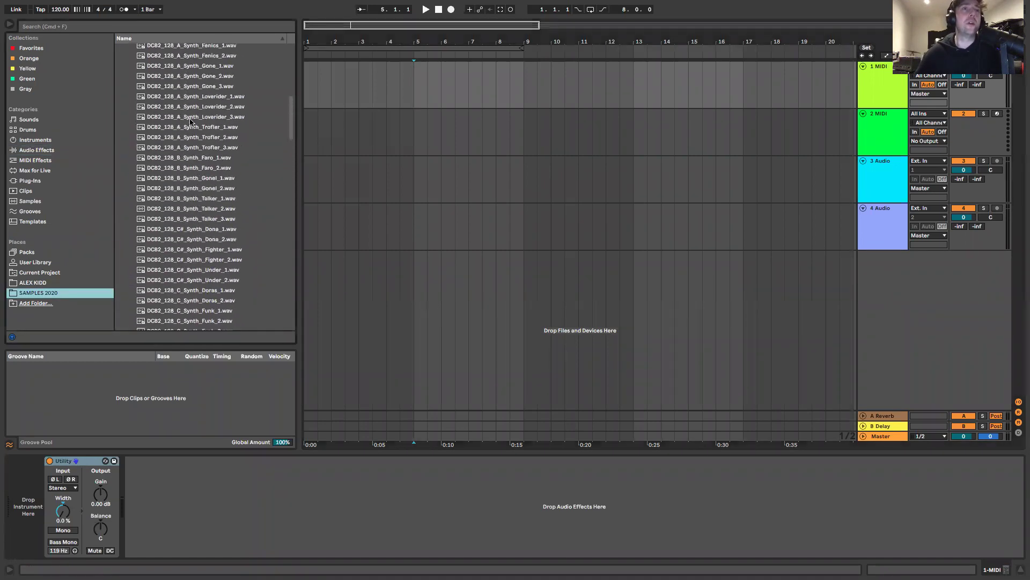
{"action": "scroll", "coordinate": [190, 122], "scroll_direction": "up", "scroll_amount": 2}
{"action": "left_click", "coordinate": [126, 164]}
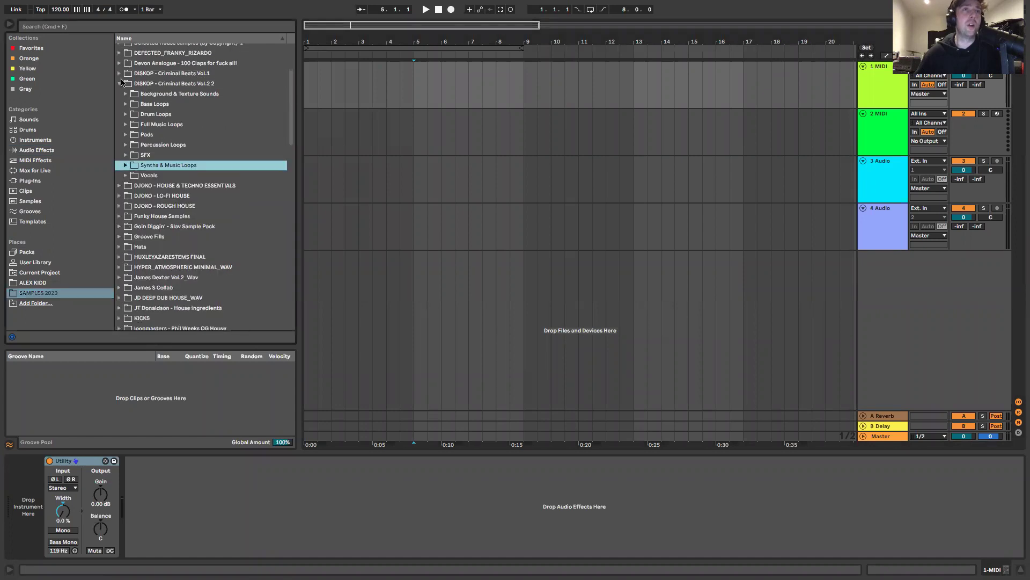
{"action": "left_click", "coordinate": [123, 83]}
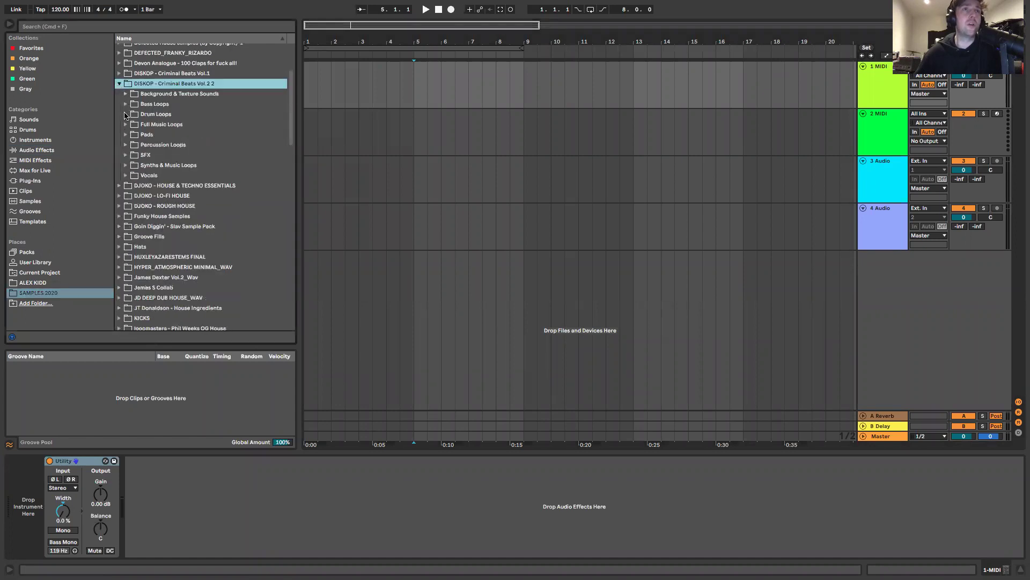
{"action": "left_click", "coordinate": [125, 114]}
{"action": "left_click", "coordinate": [180, 155]}
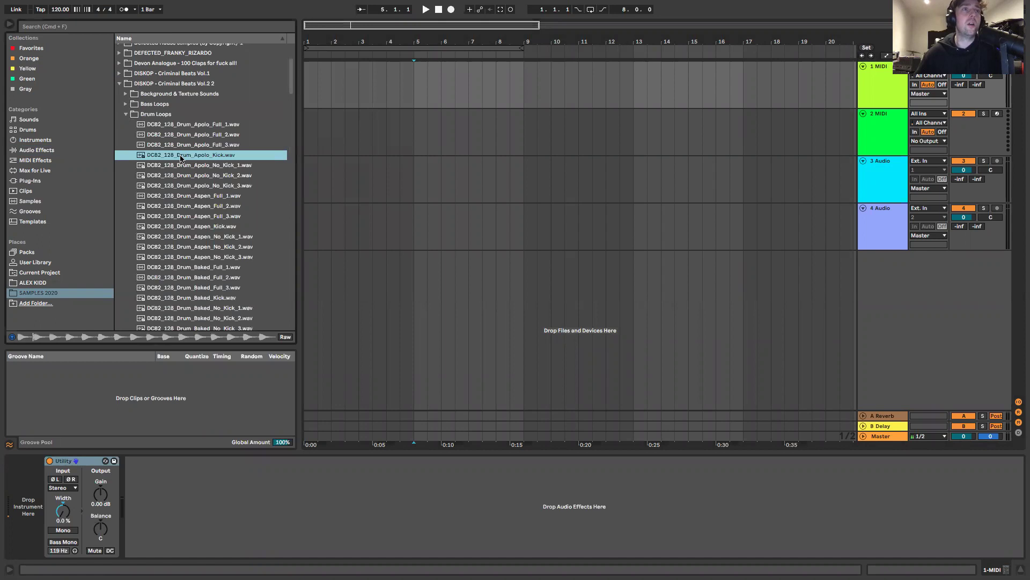
Insert an audio track below the second MIDI track and lower the master and cue volumes to matching levels.
{"action": "left_click_drag", "start_coordinate": [248, 142], "coordinate": [311, 99]}
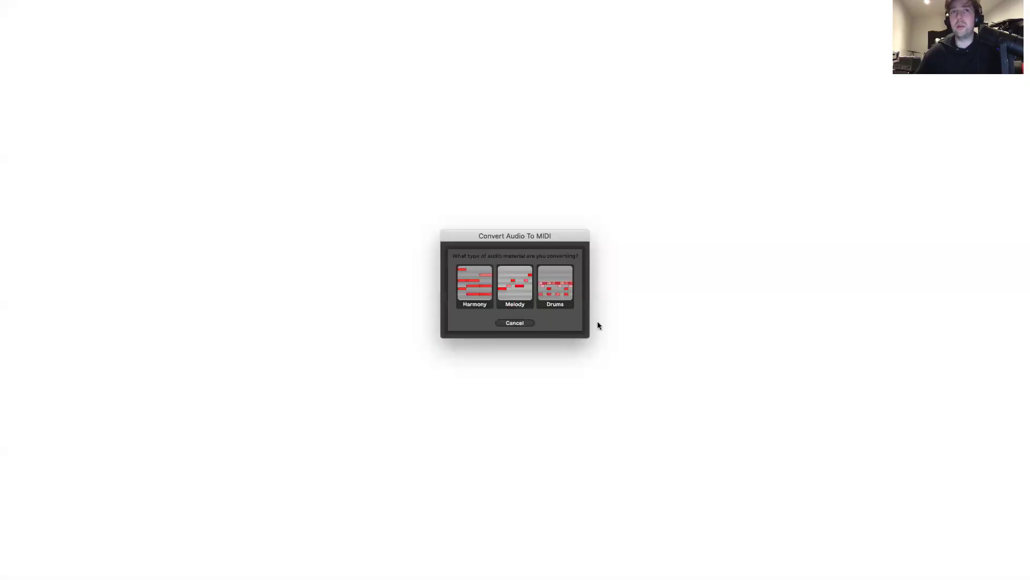
{"action": "left_click", "coordinate": [520, 322]}
{"action": "left_click", "coordinate": [305, 149]}
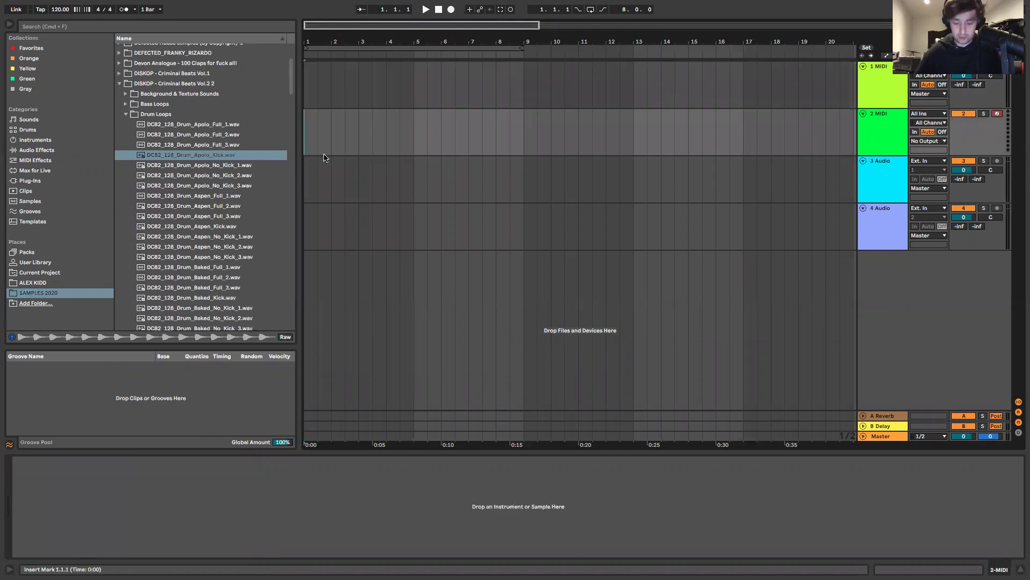
{"action": "key", "text": "super+t"}
{"action": "left_click_drag", "start_coordinate": [963, 436], "coordinate": [964, 450]}
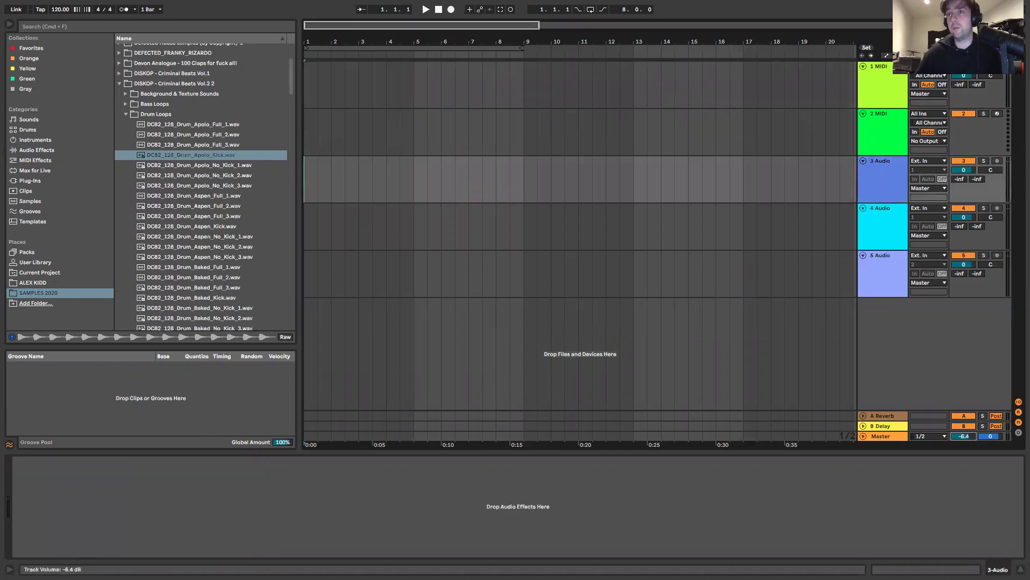
{"action": "type", "text": "-5.3"}
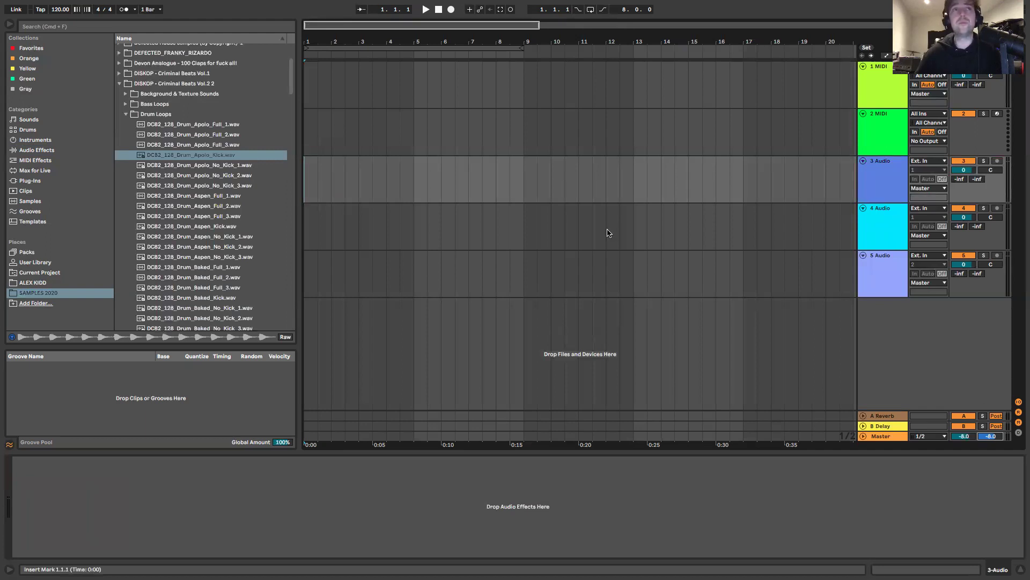
Place the Apolo kick loop at bar 1 of the new audio track, extend it to bar 9 and play it.
{"action": "left_click_drag", "start_coordinate": [198, 157], "coordinate": [311, 177]}
{"action": "key", "text": "space"}
{"action": "left_click_drag", "start_coordinate": [416, 176], "coordinate": [527, 175]}
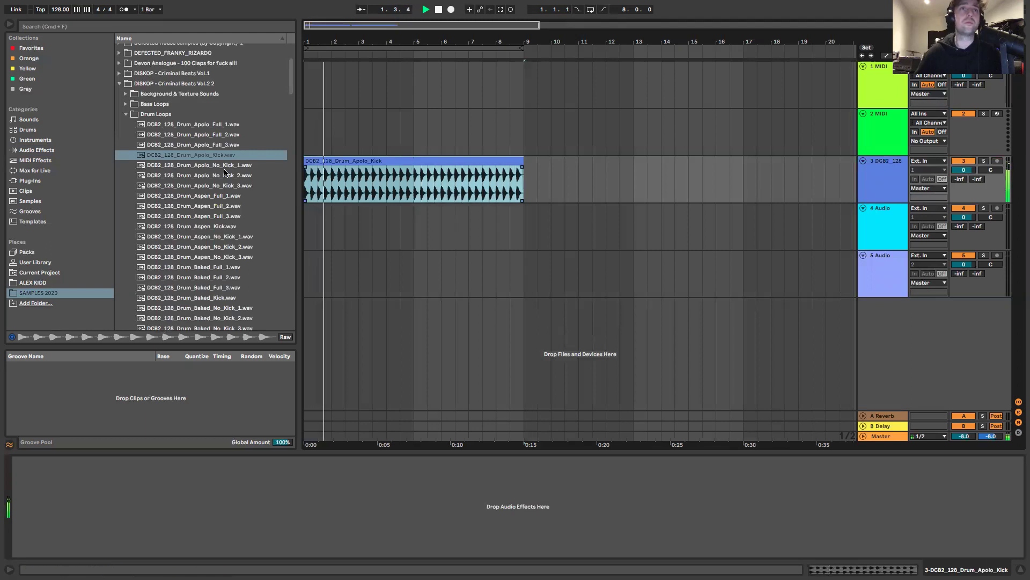
Stop playback and look through the subfolders of DISKOP - Criminal Beats Vol.2 2 for another sample.
{"action": "left_click", "coordinate": [126, 114]}
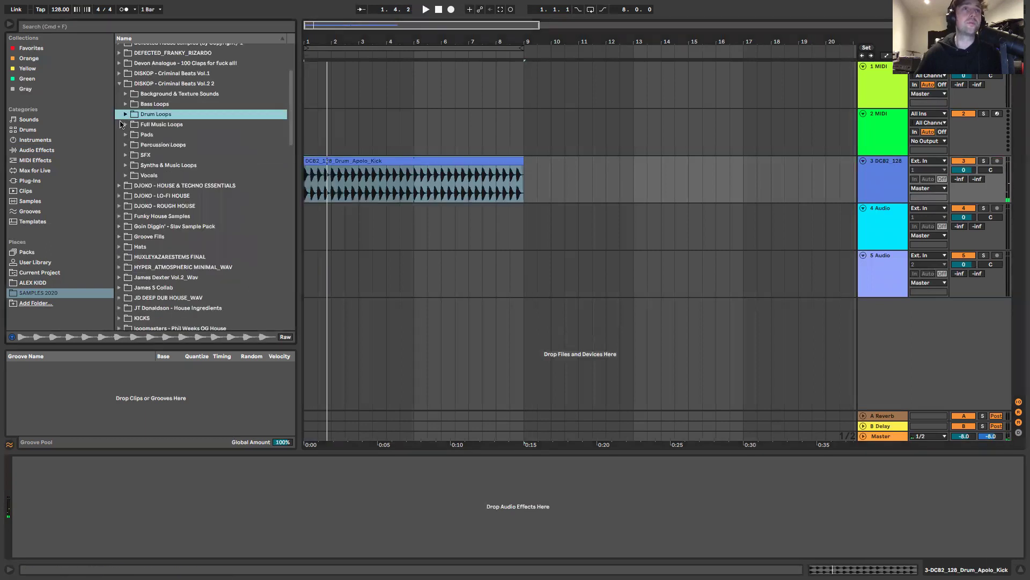
{"action": "left_click", "coordinate": [126, 125]}
{"action": "left_click", "coordinate": [126, 125]}
{"action": "left_click", "coordinate": [125, 114]}
{"action": "left_click", "coordinate": [125, 114]}
{"action": "left_click", "coordinate": [125, 154]}
{"action": "left_click", "coordinate": [125, 155]}
{"action": "left_click", "coordinate": [125, 165]}
{"action": "left_click", "coordinate": [126, 175]}
{"action": "left_click", "coordinate": [126, 175]}
{"action": "left_click", "coordinate": [120, 83]}
Look through the DISKOP - Criminal Beats Vol.1 pack, including its Bass Loops folder.
{"action": "left_click", "coordinate": [119, 73]}
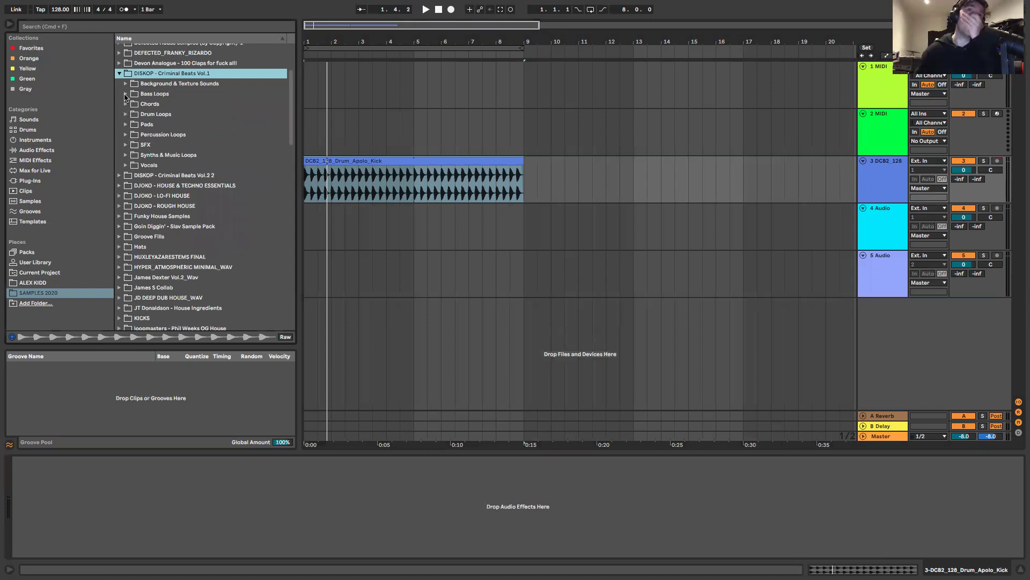
{"action": "left_click", "coordinate": [125, 103]}
{"action": "left_click", "coordinate": [126, 103]}
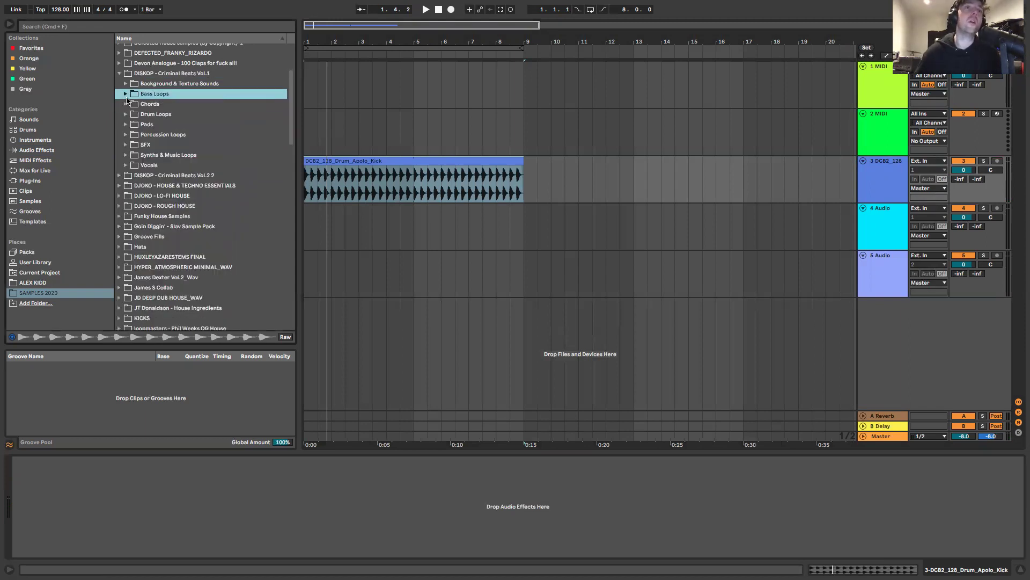
{"action": "left_click", "coordinate": [120, 73]}
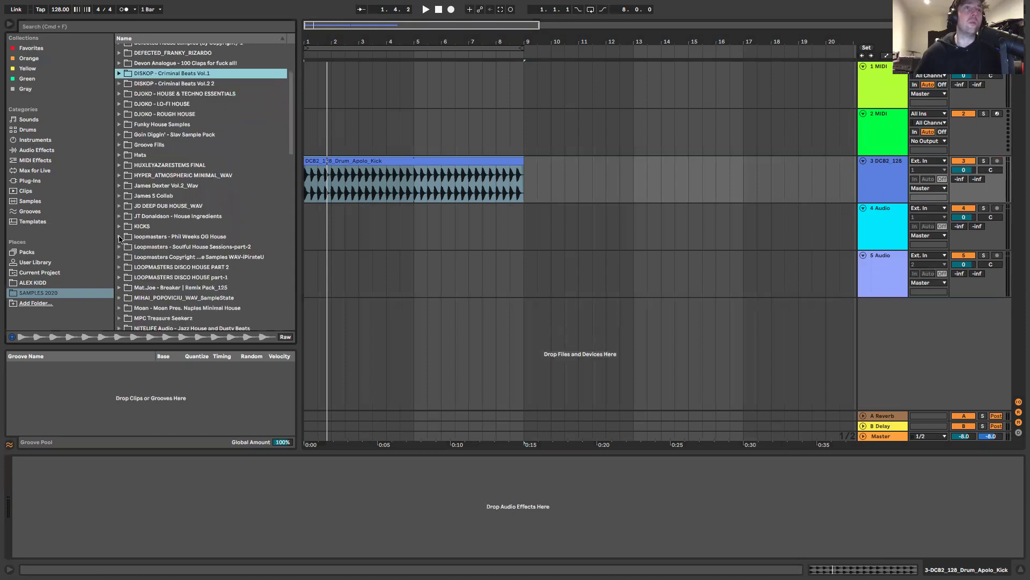
Look through the loopmasters - Phil Weeks OG House pack, including its WKS_WAV_LOOPS and WKS_SOUNDS_&_FX folders.
{"action": "left_click", "coordinate": [119, 236]}
{"action": "left_click", "coordinate": [126, 288]}
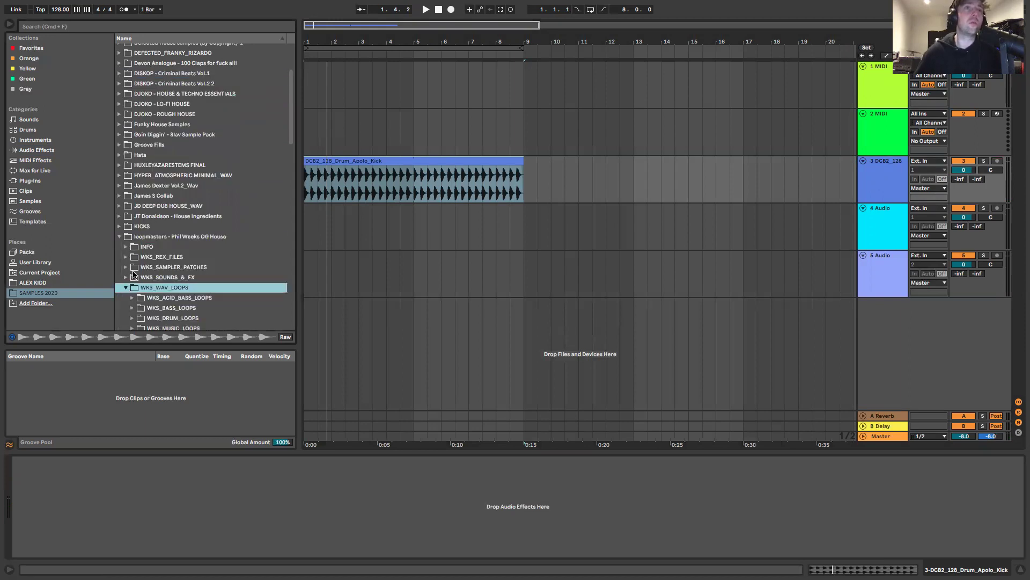
{"action": "left_click", "coordinate": [127, 197]}
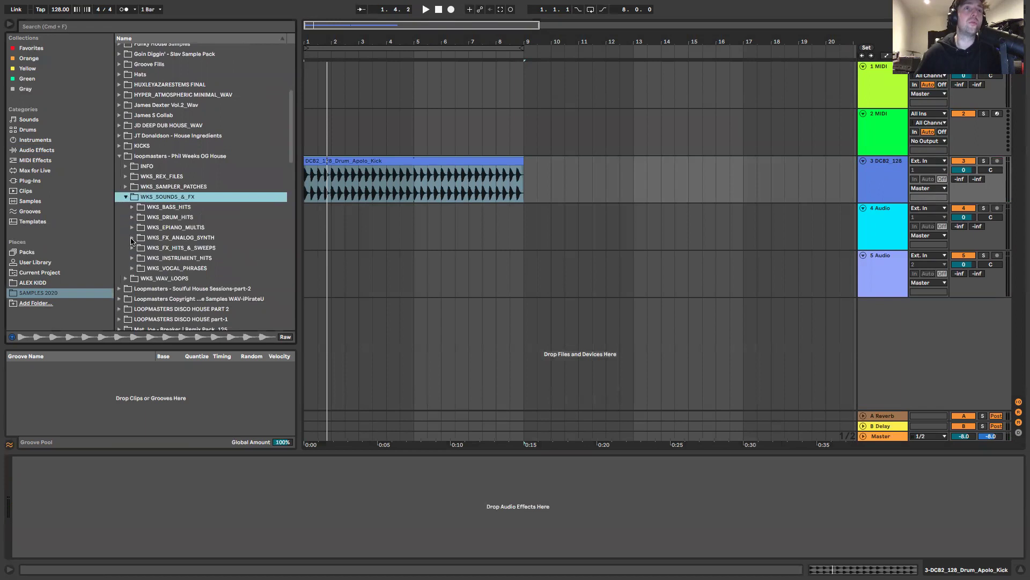
{"action": "scroll", "coordinate": [131, 241], "scroll_direction": "down", "scroll_amount": 5}
Find and audition PIV_DJK_OPEN_HAT_05.wav among the single-hit open hats of the PIV SAMPLES 001 - DJOKO pack.
{"action": "left_click", "coordinate": [119, 222]}
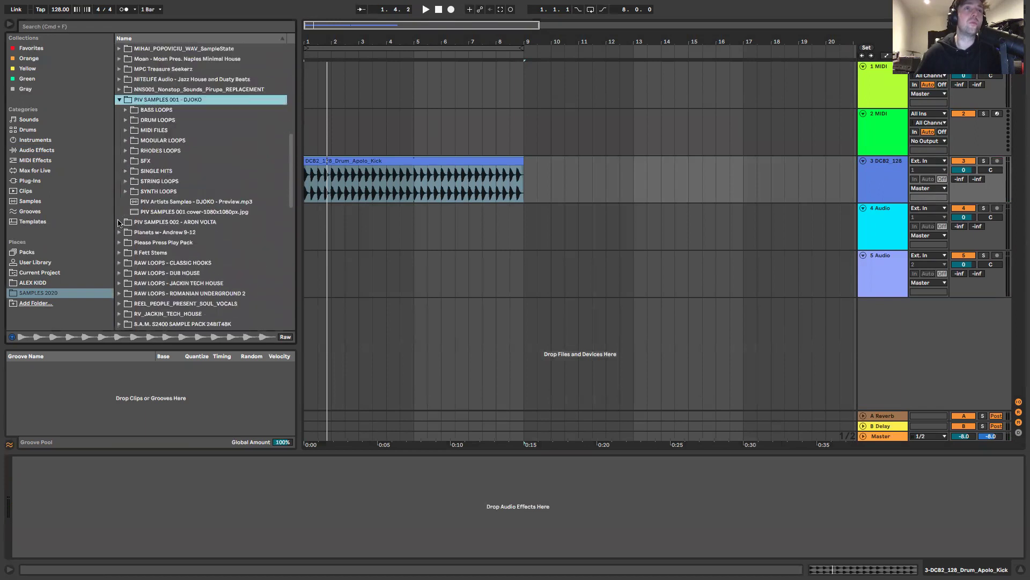
{"action": "left_click", "coordinate": [126, 122]}
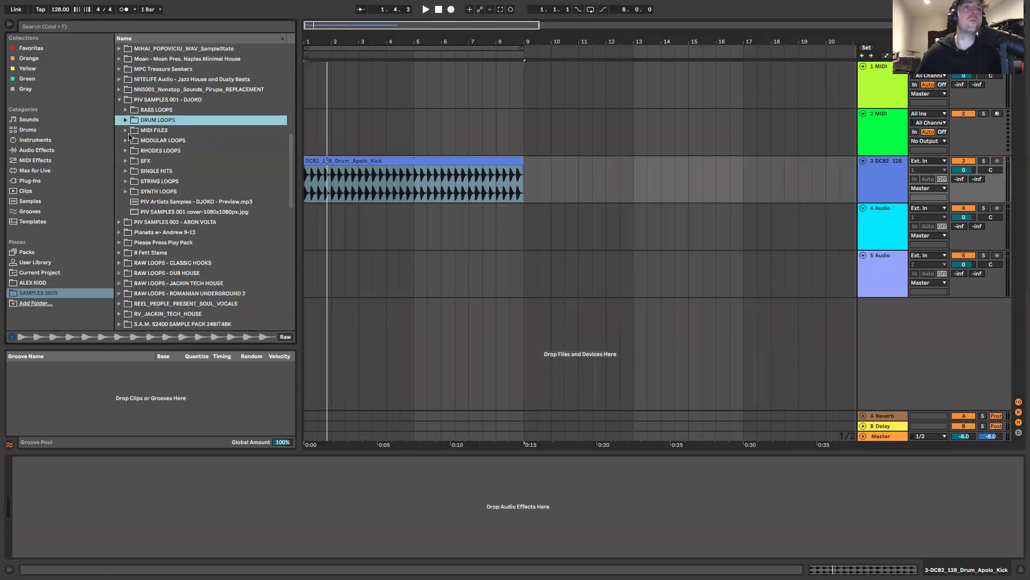
{"action": "left_click", "coordinate": [126, 171]}
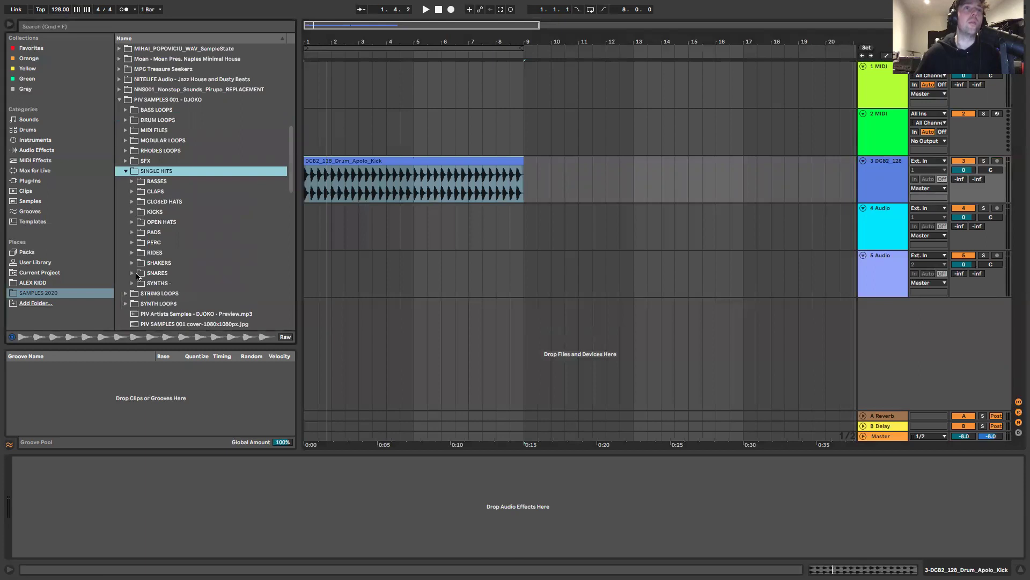
{"action": "left_click", "coordinate": [130, 221]}
{"action": "left_click", "coordinate": [175, 273]}
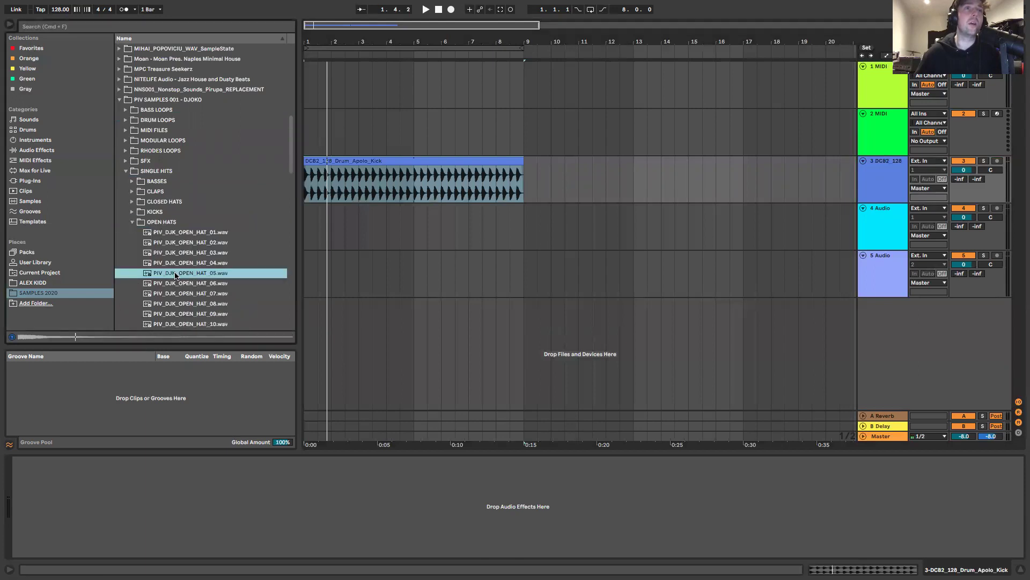
Place PIV_DJK_OPEN_HAT_05 at 1.1.3 on the fourth track and duplicate it onto every off-beat of bar 1.
{"action": "key", "text": "plus"}
{"action": "key", "text": "plus"}
{"action": "left_click_drag", "start_coordinate": [190, 272], "coordinate": [326, 240]}
{"action": "left_click_drag", "start_coordinate": [370, 215], "coordinate": [308, 226]}
{"action": "key", "text": "ctrl+d"}
{"action": "key", "text": "ctrl+d"}
{"action": "key", "text": "ctrl+d"}
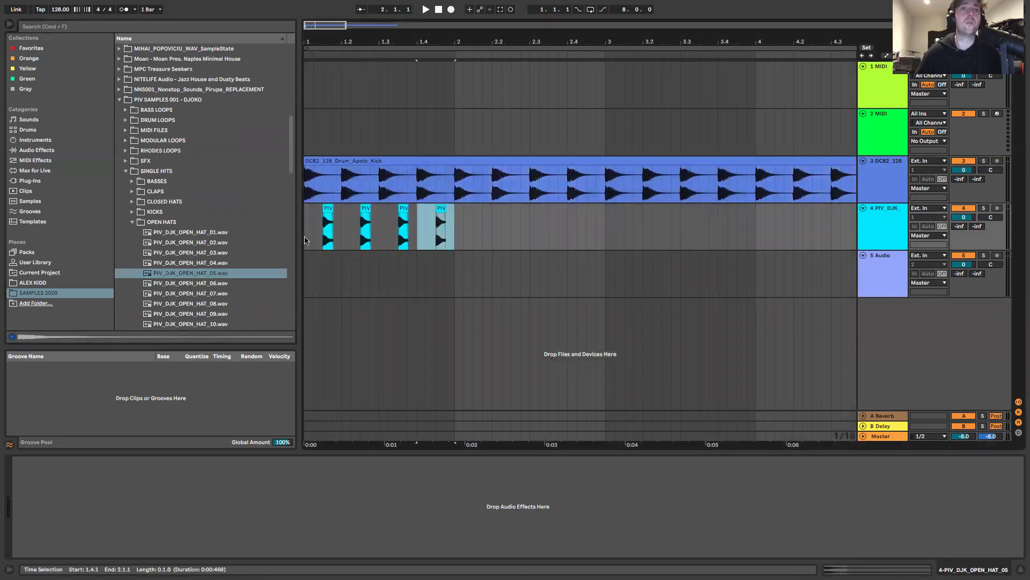
Duplicate the bar 1 open hats into bar 2 and lengthen the first hat clip so it ends at beat 1.2.
{"action": "key", "text": "space"}
{"action": "left_click_drag", "start_coordinate": [455, 228], "coordinate": [348, 211]}
{"action": "key", "text": "ctrl+d"}
{"action": "left_click", "coordinate": [338, 210]}
{"action": "key", "text": "space"}
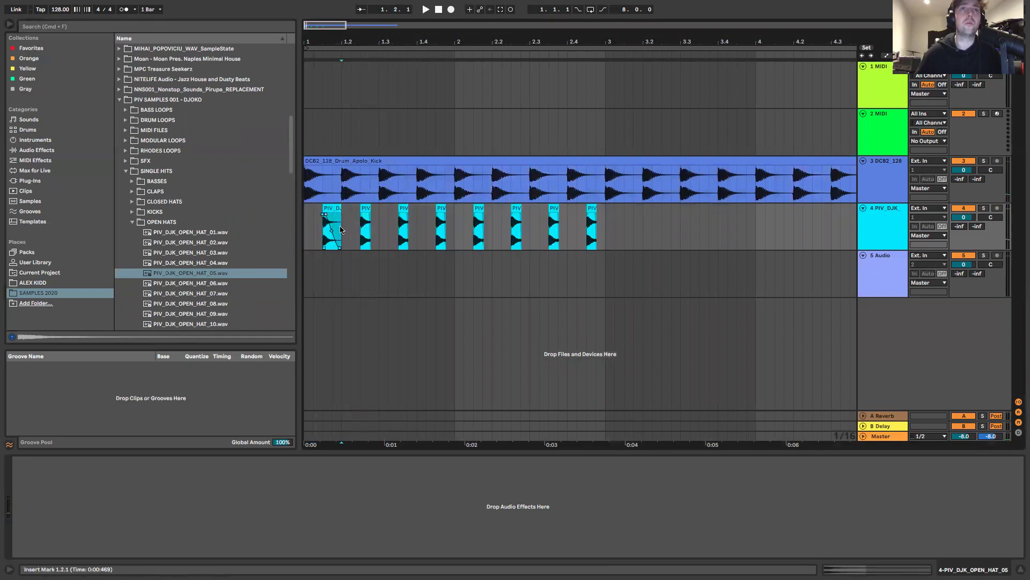
Duplicate the lengthened first open hat over the following off-beats to fill bars 1 and 2.
{"action": "key", "text": "ctrl+d"}
{"action": "key", "text": "ctrl+d"}
{"action": "key", "text": "ctrl+d"}
{"action": "key", "text": "ctrl+d"}
{"action": "key", "text": "ctrl+d"}
{"action": "key", "text": "ctrl+d"}
{"action": "key", "text": "ctrl+d"}
{"action": "key", "text": "ctrl+d"}
Duplicate the two-bar open hat pattern three times so it runs to bar 9 alongside the kick.
{"action": "left_click_drag", "start_coordinate": [605, 231], "coordinate": [306, 230]}
{"action": "key", "text": "ctrl+d"}
{"action": "key", "text": "ctrl+d"}
{"action": "key", "text": "ctrl+d"}
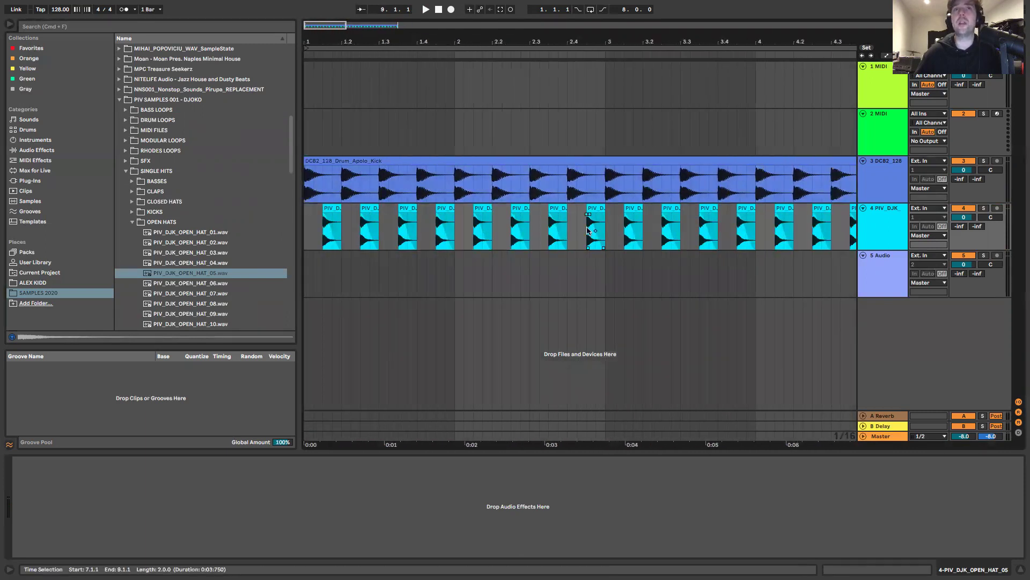
Set the arrangement loop to span bars 1 and 2.
{"action": "left_click_drag", "start_coordinate": [475, 46], "coordinate": [535, 49]}
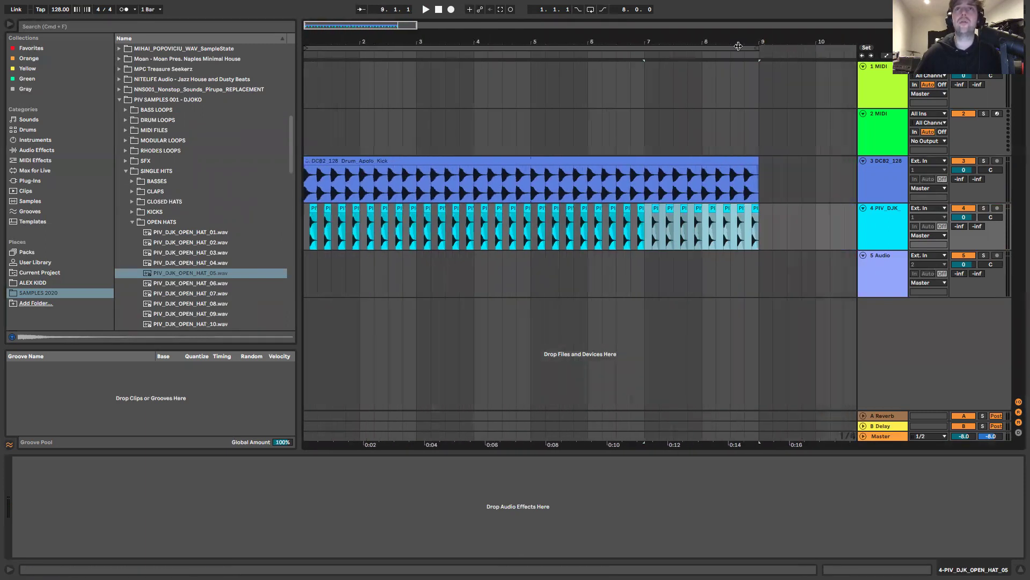
{"action": "left_click_drag", "start_coordinate": [305, 228], "coordinate": [421, 228]}
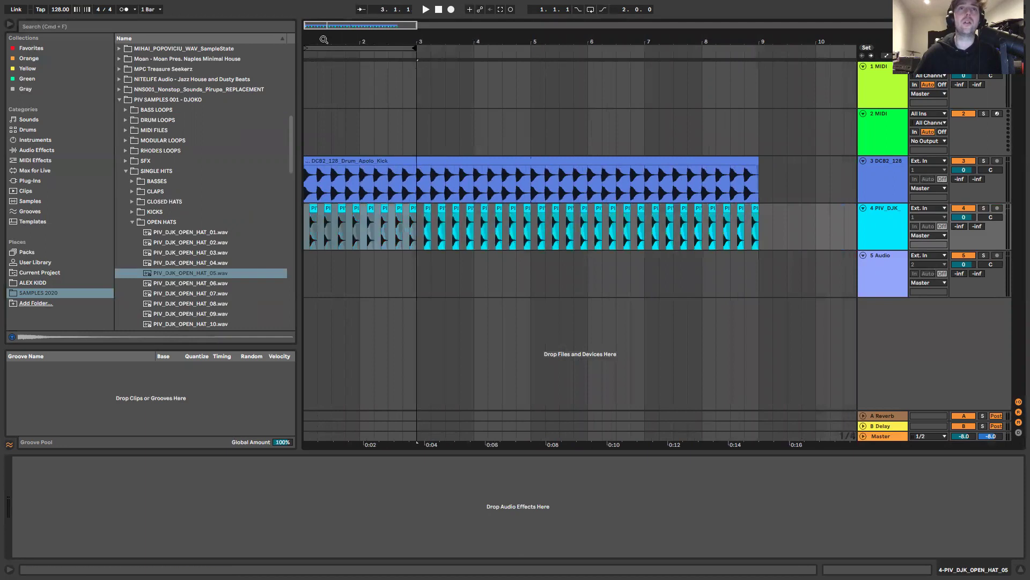
{"action": "left_click_drag", "start_coordinate": [363, 39], "coordinate": [363, 41]}
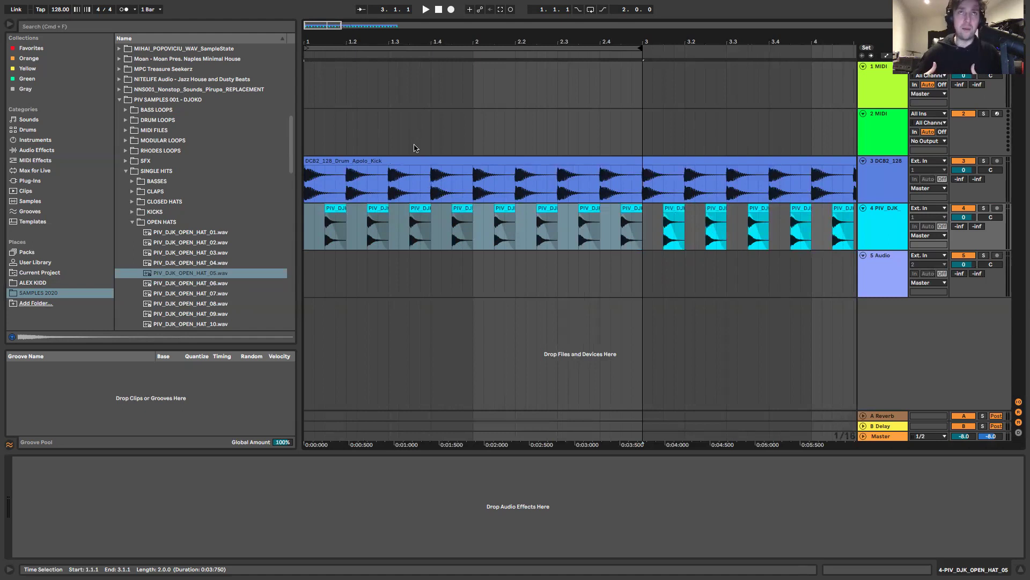
Set the arrangement loop to bar 1 only and place the insert marker at 1.1.3 on the open hat track.
{"action": "left_click", "coordinate": [305, 240]}
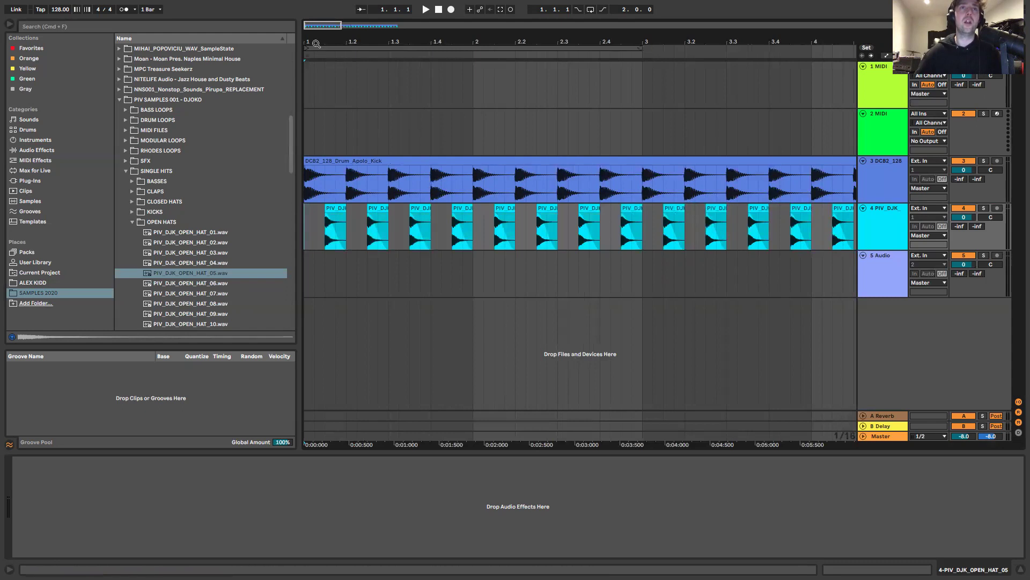
{"action": "key", "text": "minus"}
{"action": "left_click_drag", "start_coordinate": [306, 240], "coordinate": [418, 239]}
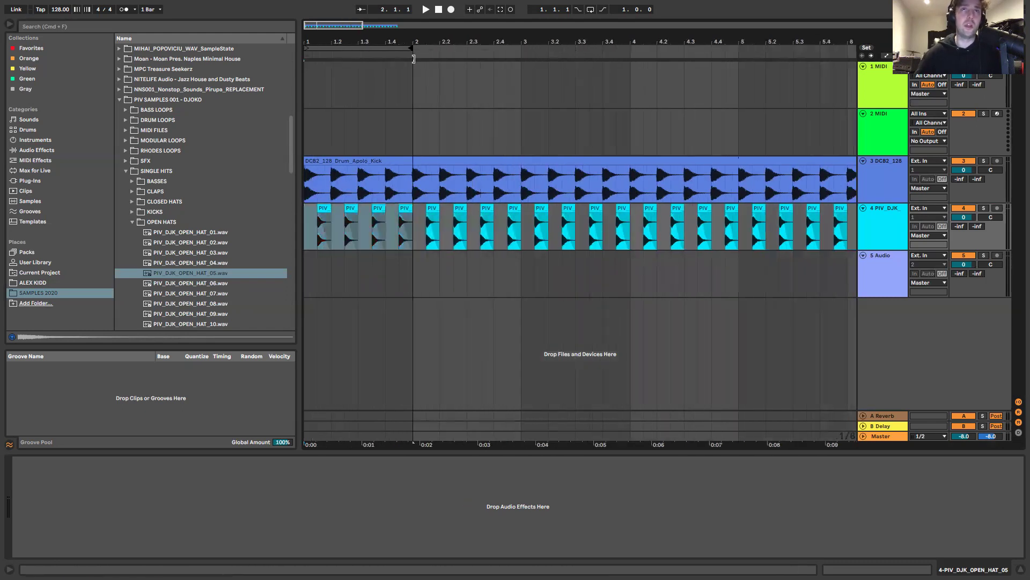
{"action": "key", "text": "plus"}
{"action": "left_click", "coordinate": [325, 239]}
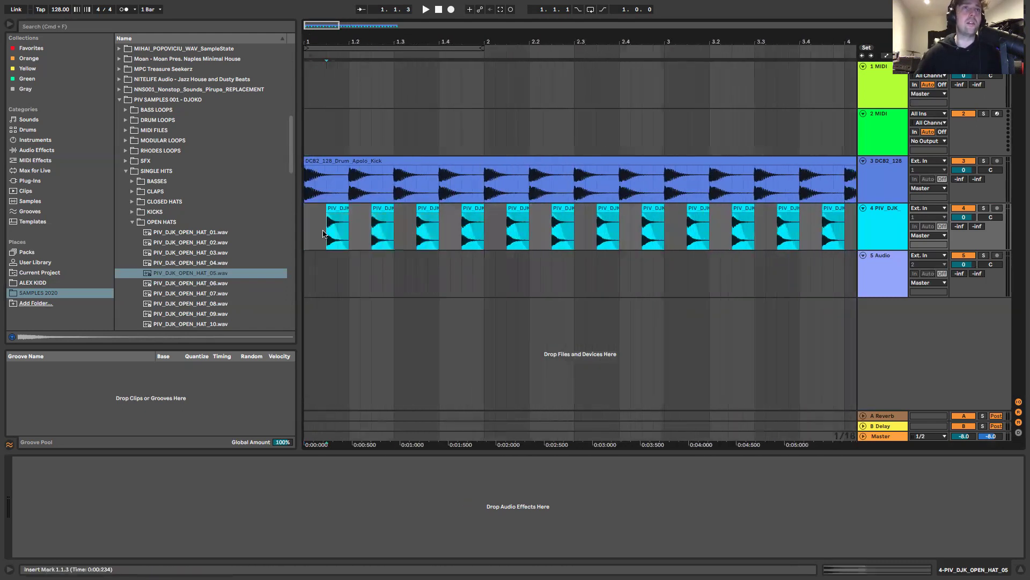
Add the Utility audio effect to the open hat track and set its width to 0.0 %.
{"action": "left_click", "coordinate": [52, 150]}
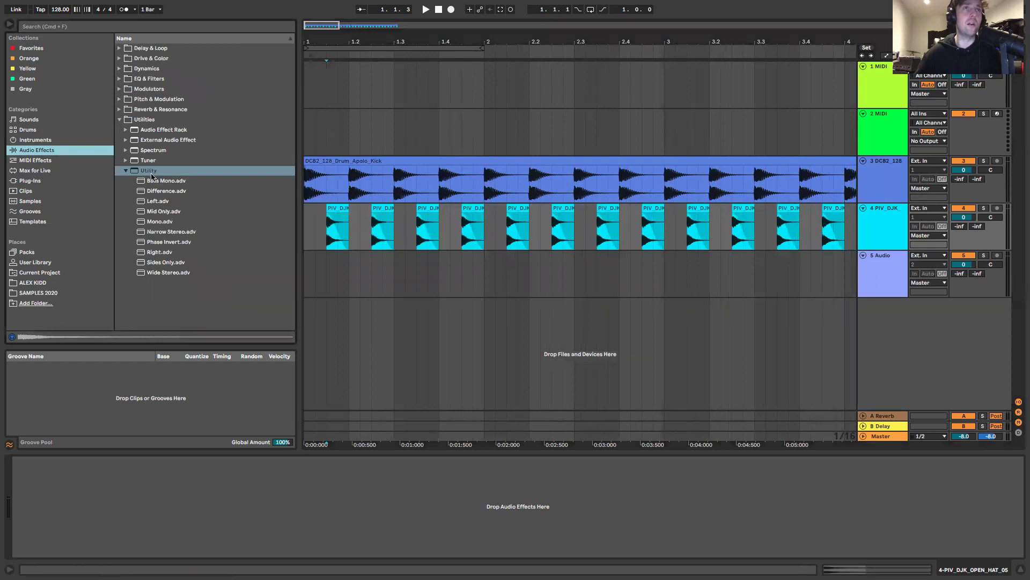
{"action": "double_click", "coordinate": [150, 172]}
{"action": "left_click", "coordinate": [24, 530]}
Turn on looping and play the kick and open hats from the start of bar 1.
{"action": "left_click", "coordinate": [305, 239]}
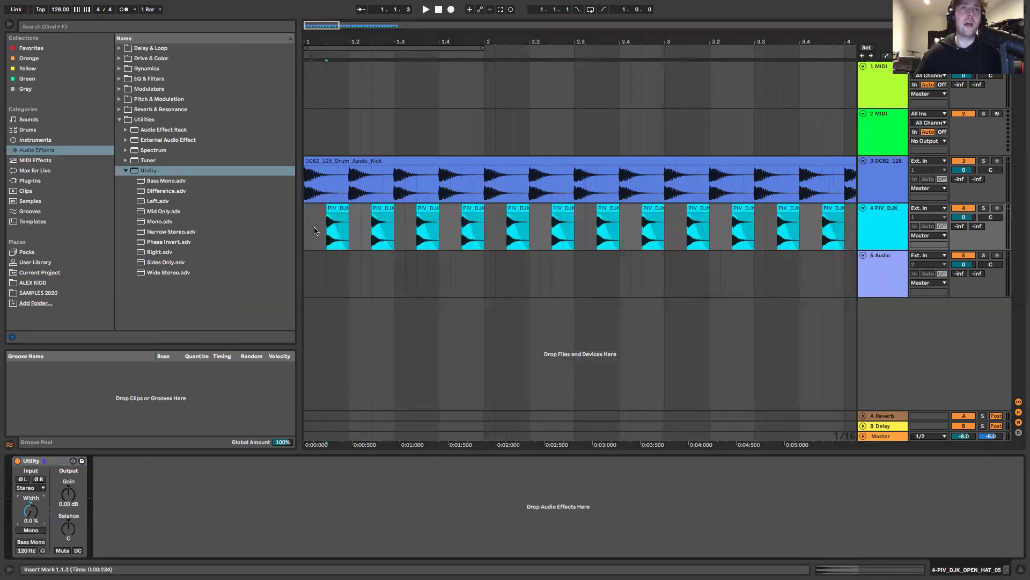
{"action": "key", "text": "space"}
{"action": "key", "text": "super+l"}
{"action": "key", "text": "plus"}
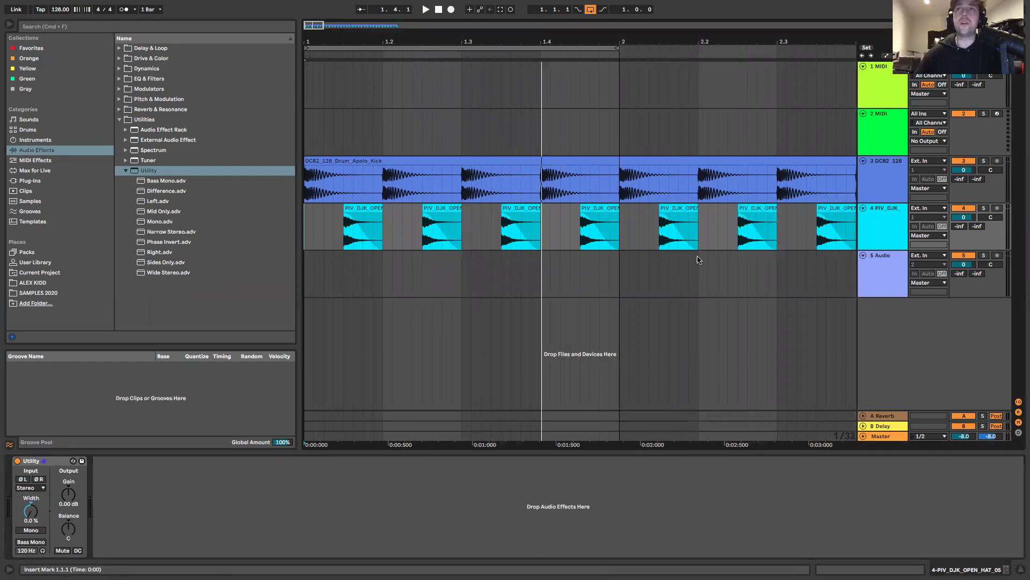
Duplicate the open hat track, solo the copy and switch off its Utility effect.
{"action": "left_click", "coordinate": [888, 209]}
{"action": "key", "text": "super+d"}
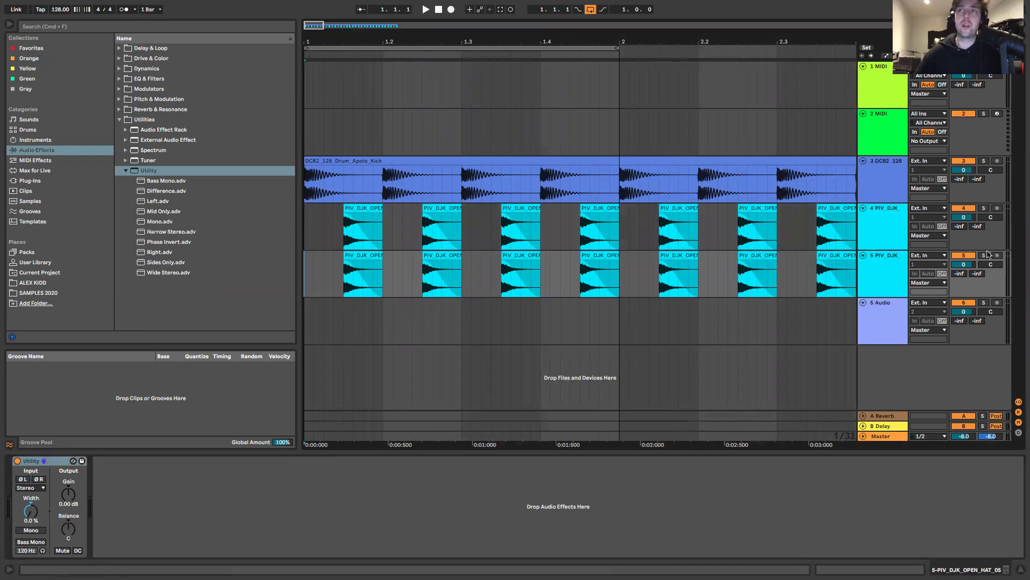
{"action": "left_click", "coordinate": [353, 284]}
{"action": "left_click", "coordinate": [18, 460]}
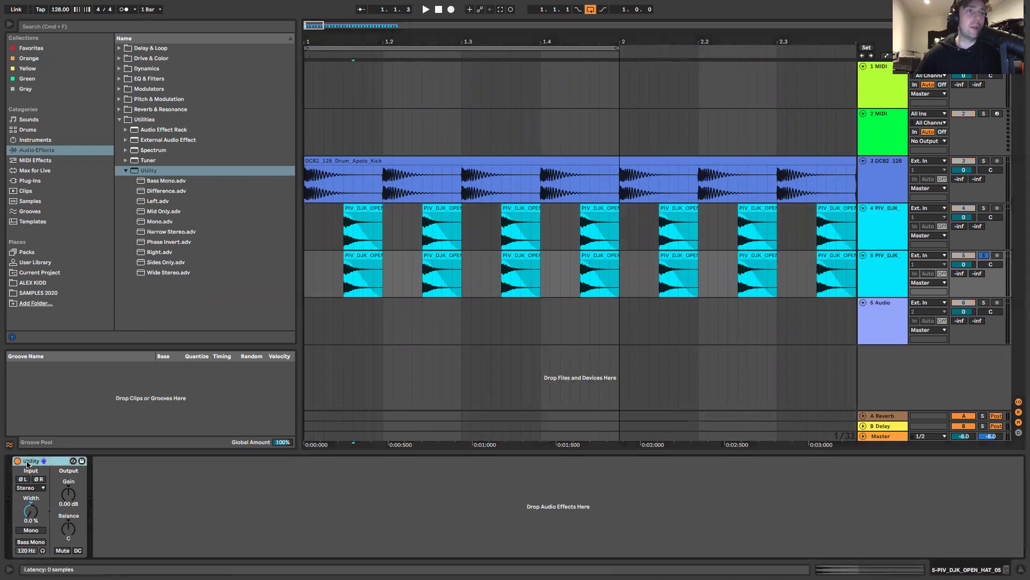
Search the audio effects for "rever" and add Reverb after Utility on the duplicated open hat track.
{"action": "left_click", "coordinate": [54, 27]}
{"action": "type", "text": "rever"}
{"action": "left_click", "coordinate": [128, 80]}
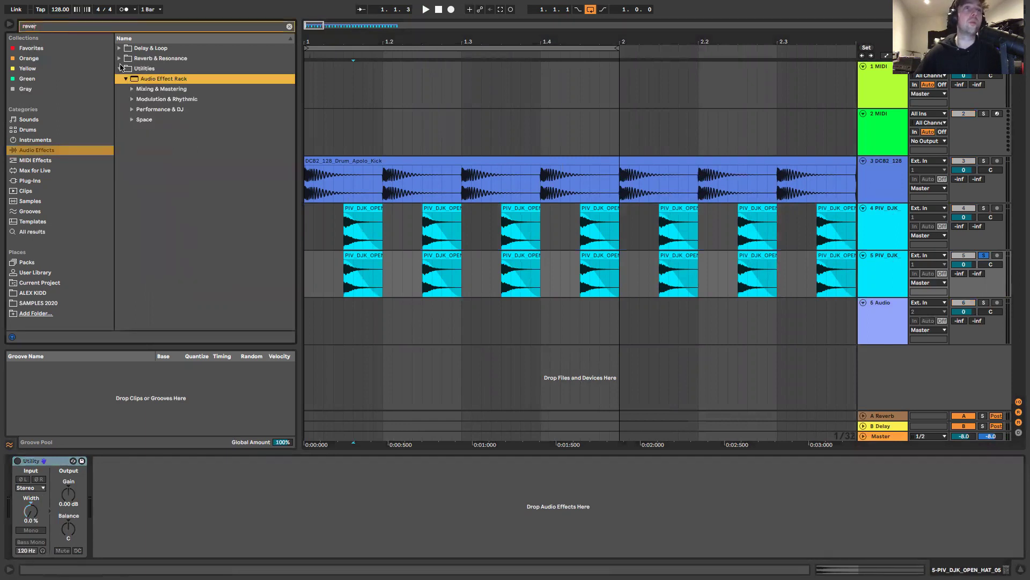
{"action": "left_click", "coordinate": [120, 58]}
{"action": "double_click", "coordinate": [140, 99]}
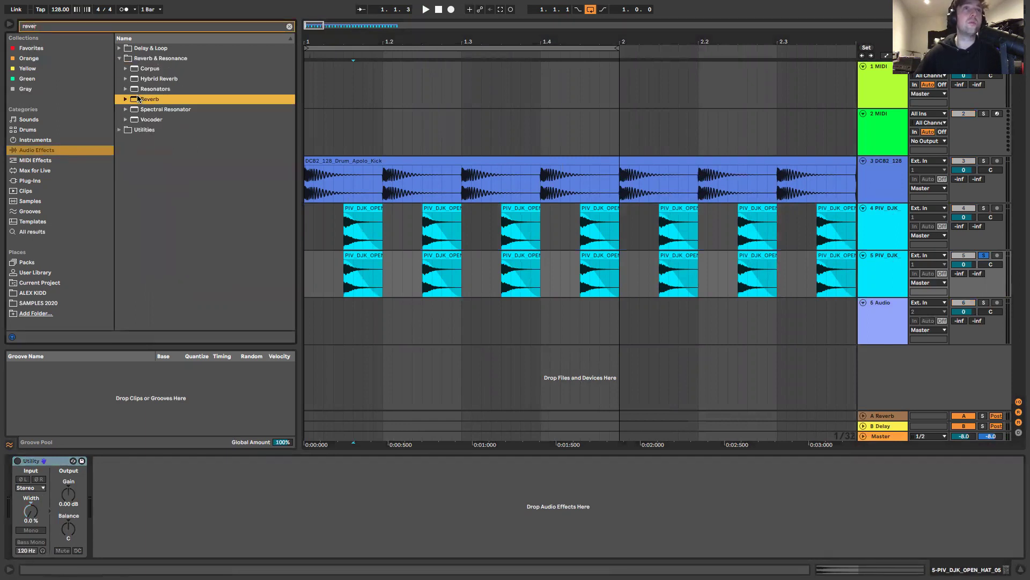
Play the loop and adjust the Reverb to a decay time of 778 ms and a dry/wet of 34 %.
{"action": "left_click_drag", "start_coordinate": [238, 543], "coordinate": [237, 560]}
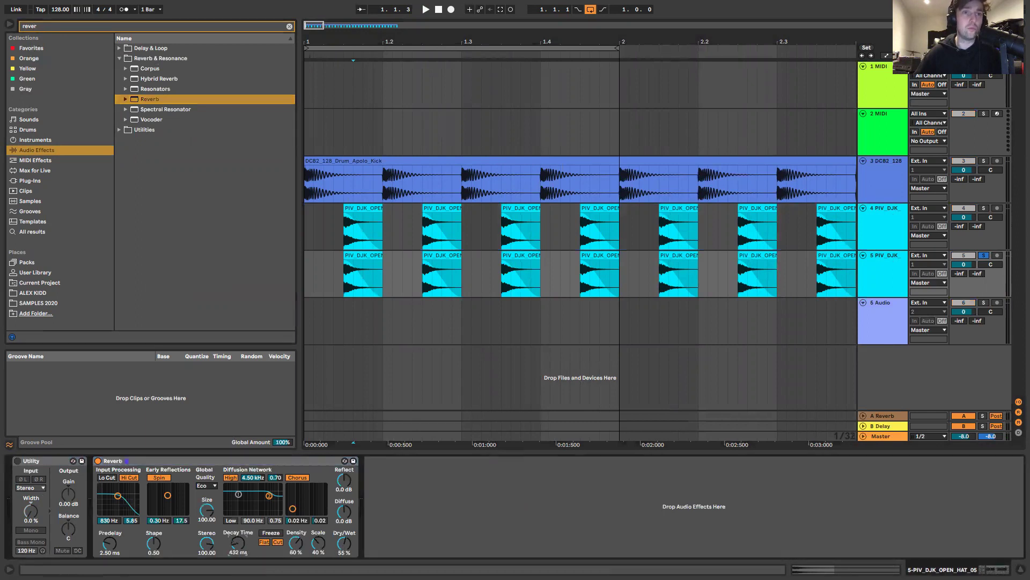
{"action": "left_click_drag", "start_coordinate": [343, 543], "coordinate": [343, 539]}
{"action": "key", "text": "space"}
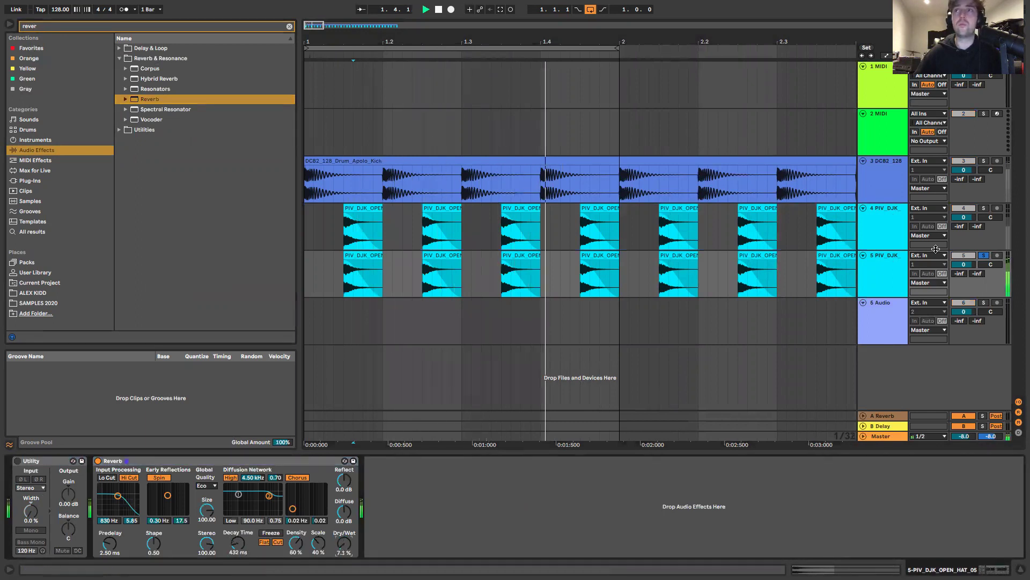
{"action": "mouse_move", "coordinate": [238, 543]}
{"action": "left_mouse_down"}
{"action": "mouse_move", "coordinate": [238, 520]}
{"action": "mouse_move", "coordinate": [238, 531]}
{"action": "left_mouse_up"}
{"action": "left_click_drag", "start_coordinate": [344, 543], "coordinate": [343, 517]}
{"action": "left_click_drag", "start_coordinate": [237, 543], "coordinate": [238, 554]}
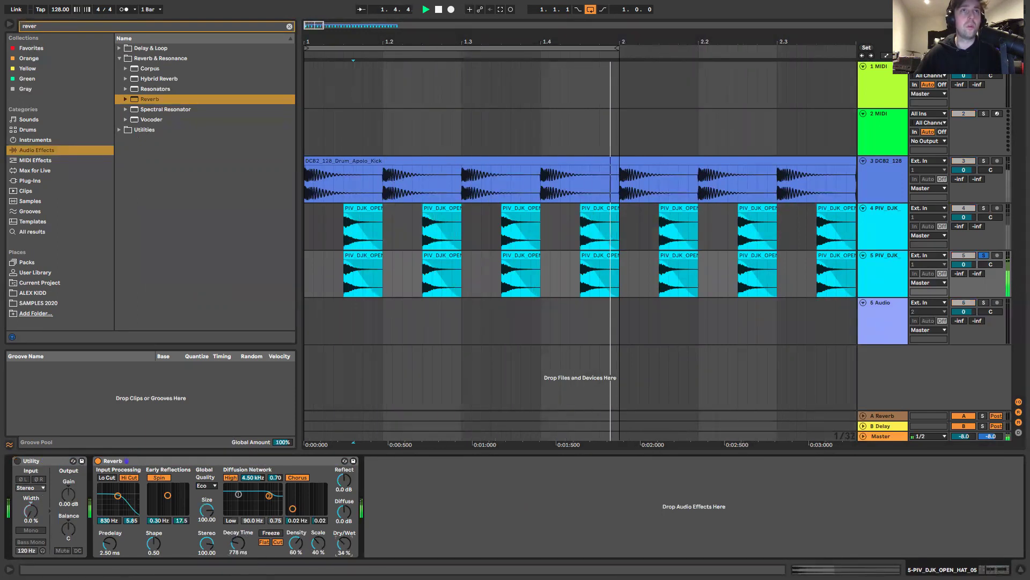
Search the audio effects for "vin".
{"action": "left_click", "coordinate": [180, 27]}
{"action": "type", "text": "vo"}
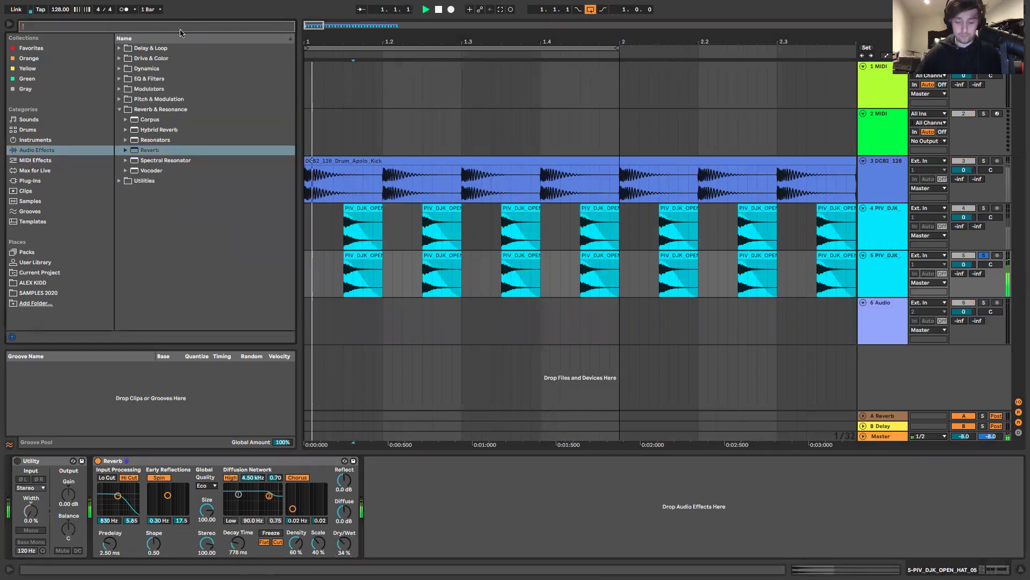
{"action": "key", "text": "BackSpace"}
{"action": "type", "text": "in"}
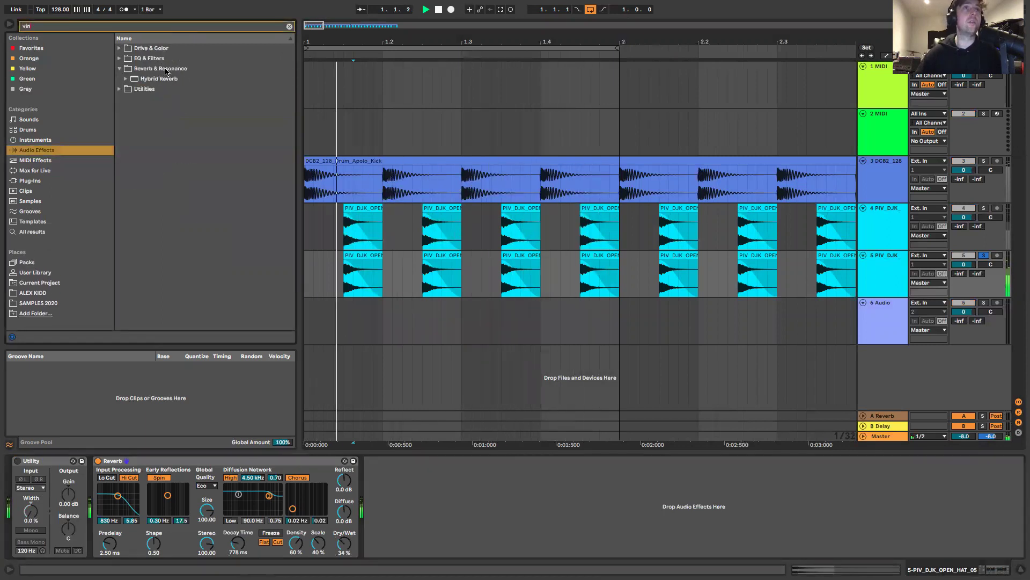
Look through the matching effect folders and add Vinyl Distortion after Reverb on the duplicated open hat track.
{"action": "left_click", "coordinate": [119, 89]}
{"action": "left_click", "coordinate": [119, 69]}
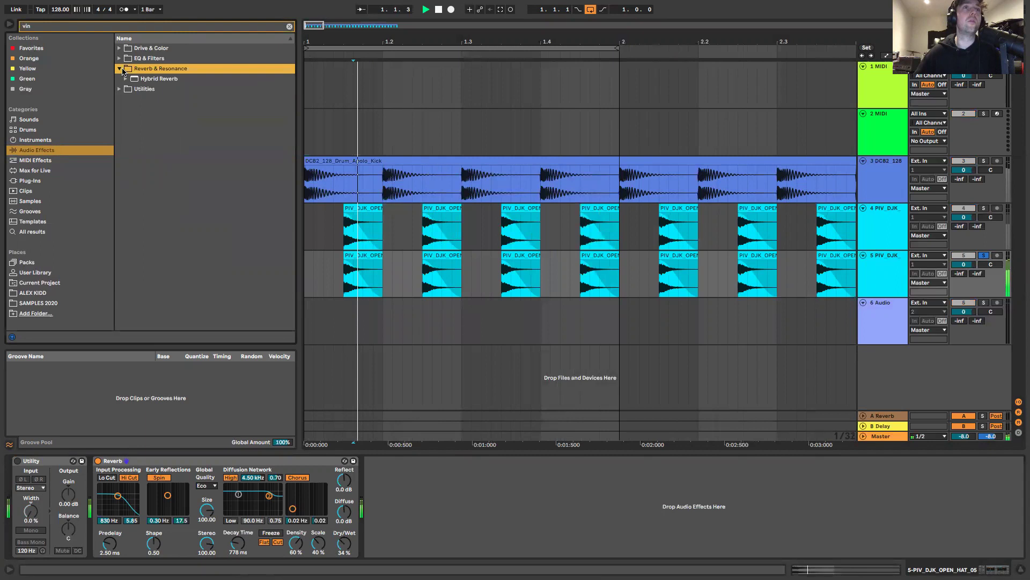
{"action": "left_click", "coordinate": [120, 89]}
{"action": "left_click", "coordinate": [132, 119]}
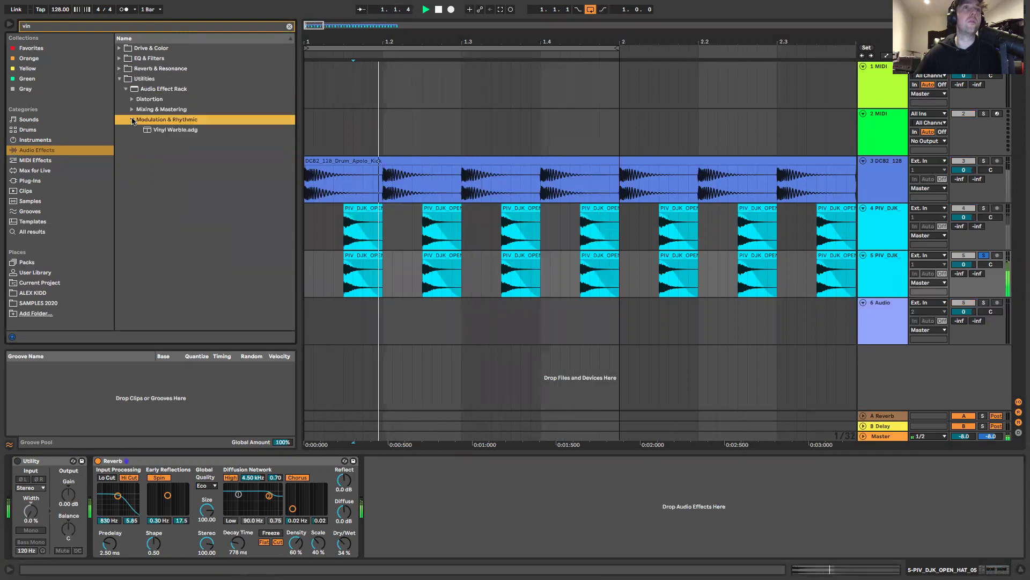
{"action": "left_click", "coordinate": [132, 119]}
{"action": "left_click", "coordinate": [132, 99]}
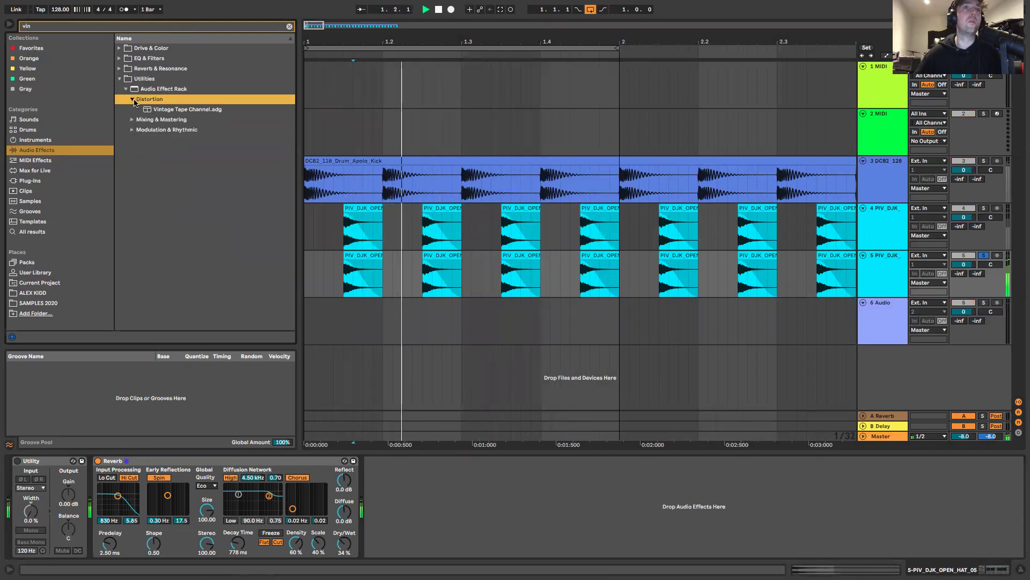
{"action": "left_click", "coordinate": [119, 69]}
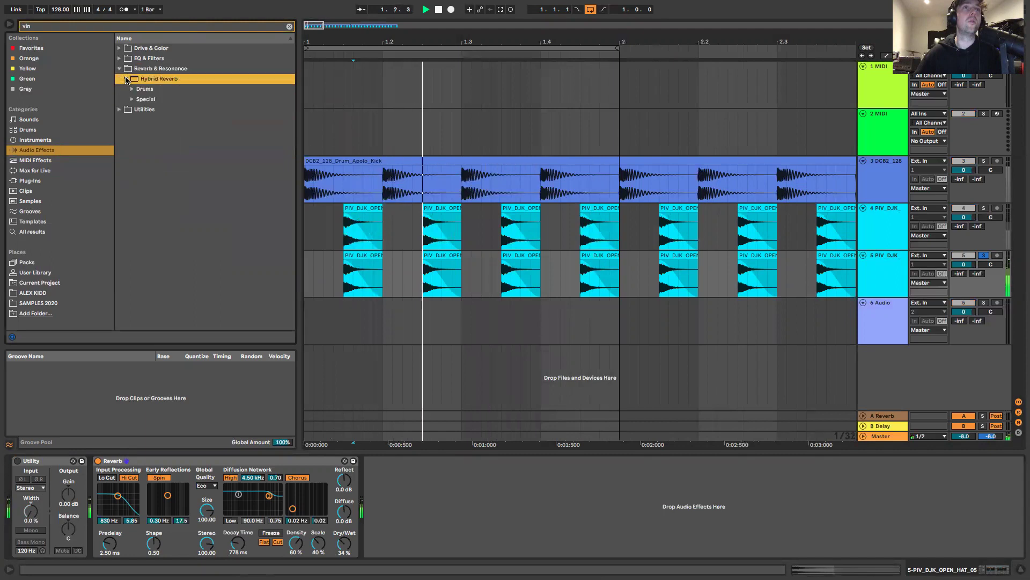
{"action": "left_click", "coordinate": [123, 69]}
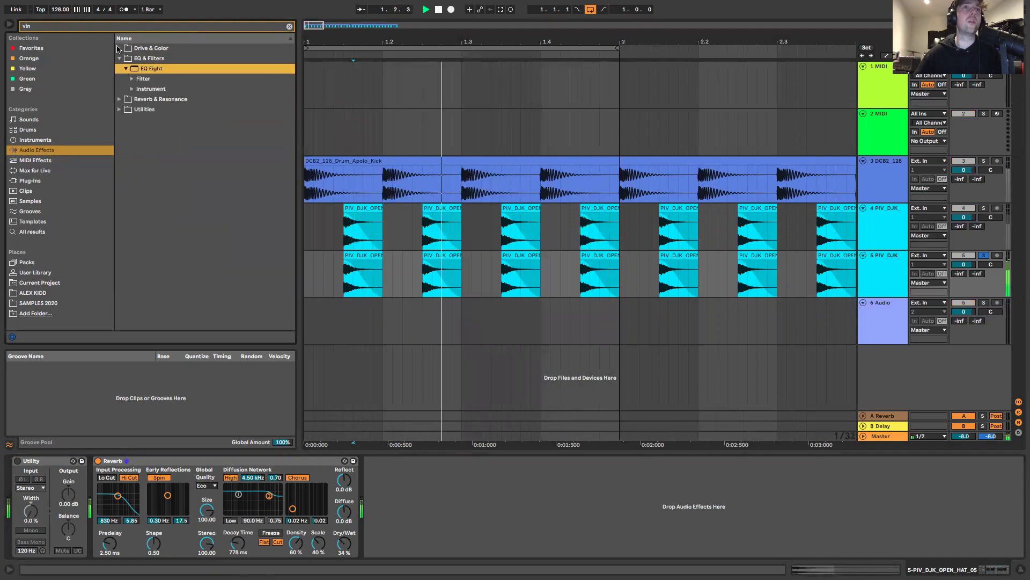
{"action": "left_click", "coordinate": [119, 48]}
{"action": "double_click", "coordinate": [161, 69]}
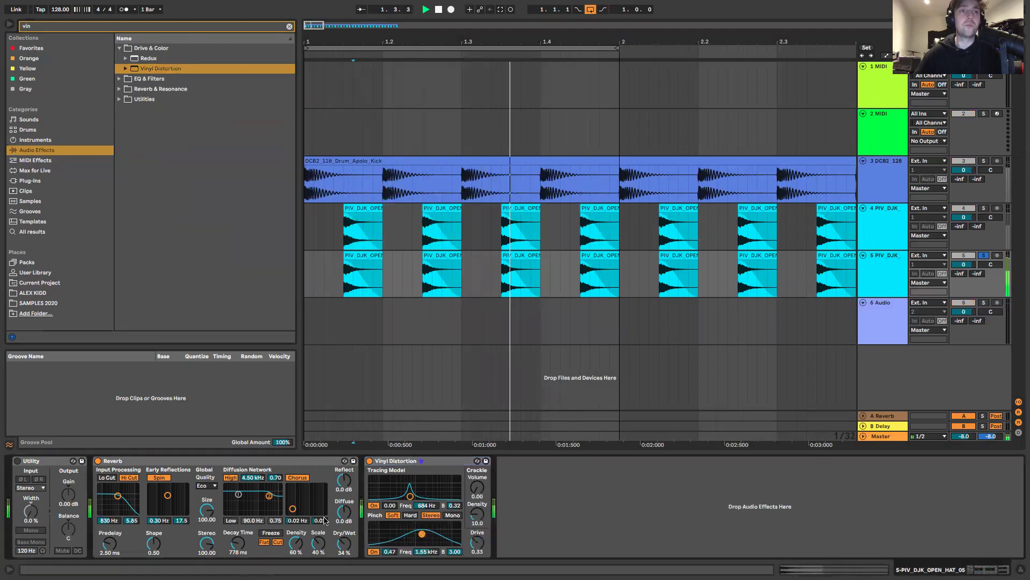
Set the Reverb's decay time to 932 ms and dry/wet to 38 %, and lower the duplicated hat track's volume to -3.0.
{"action": "left_click_drag", "start_coordinate": [231, 548], "coordinate": [231, 555]}
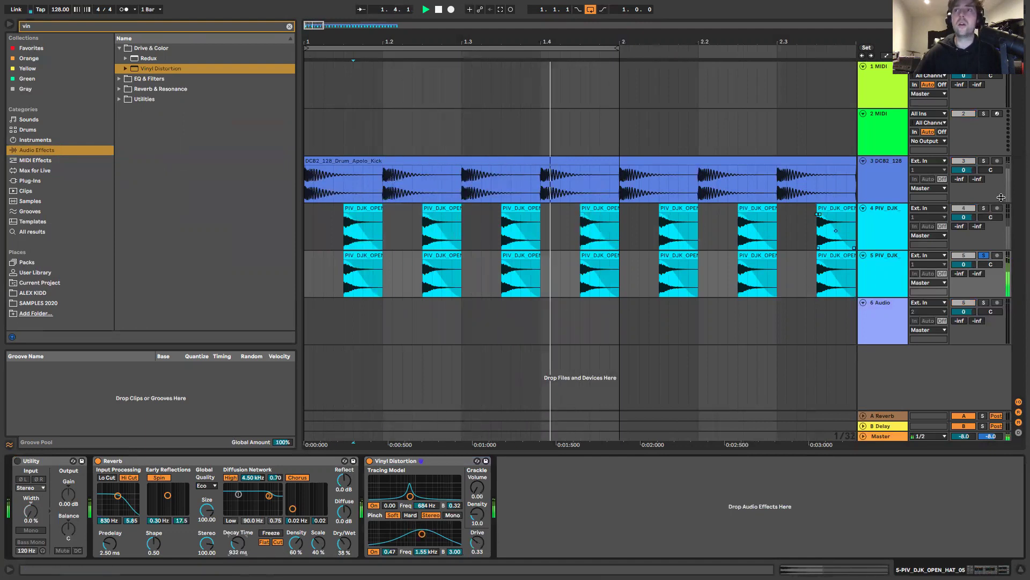
{"action": "left_click_drag", "start_coordinate": [963, 264], "coordinate": [964, 273]}
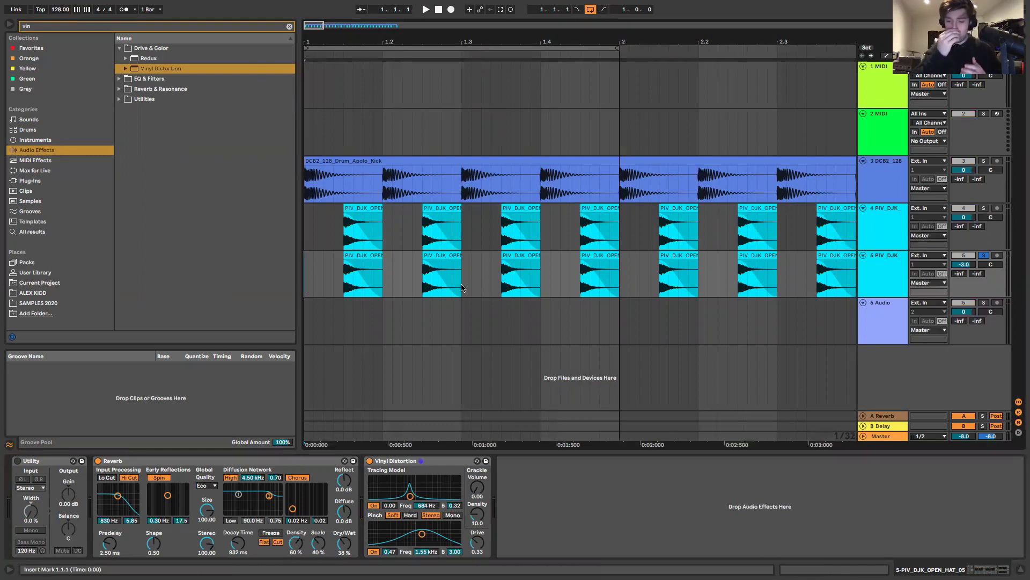
Select the original open hat track and solo it.
{"action": "left_click", "coordinate": [333, 236]}
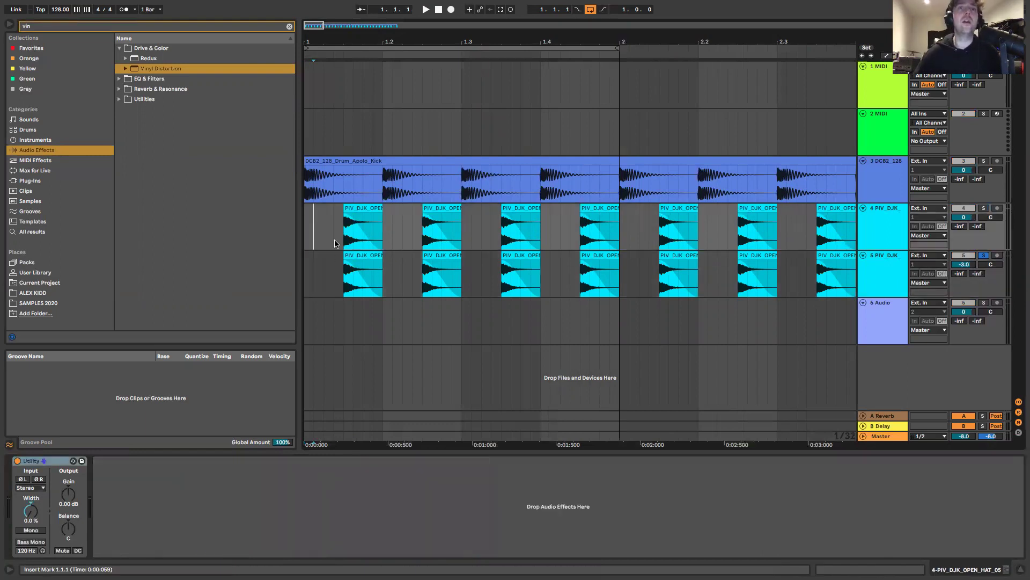
{"action": "left_click", "coordinate": [880, 228]}
{"action": "left_click", "coordinate": [980, 208]}
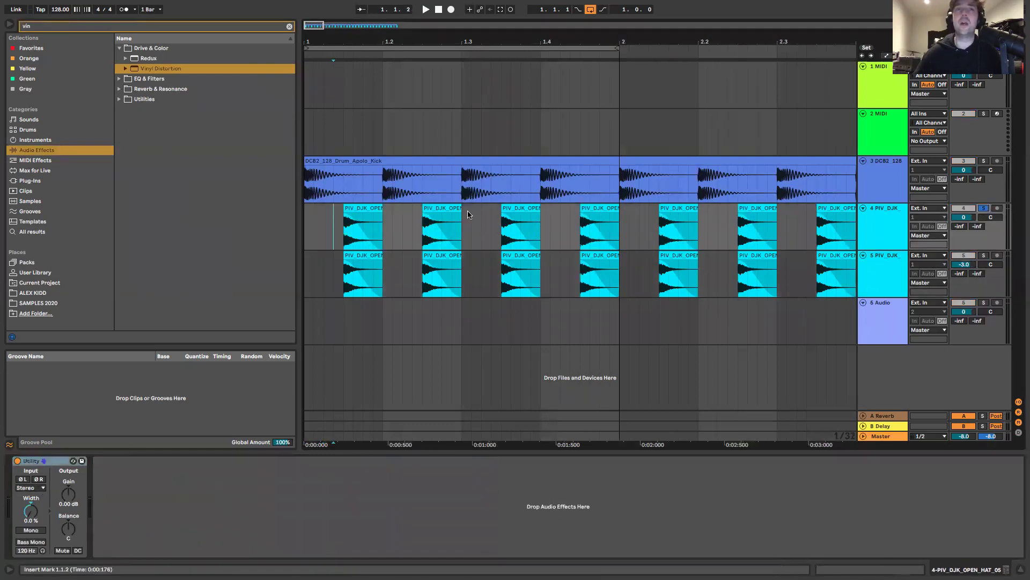
Search the plug-ins for "iz" and add the VST3 Ozone Imager 2 after Utility on the original open hat track.
{"action": "left_click", "coordinate": [289, 27]}
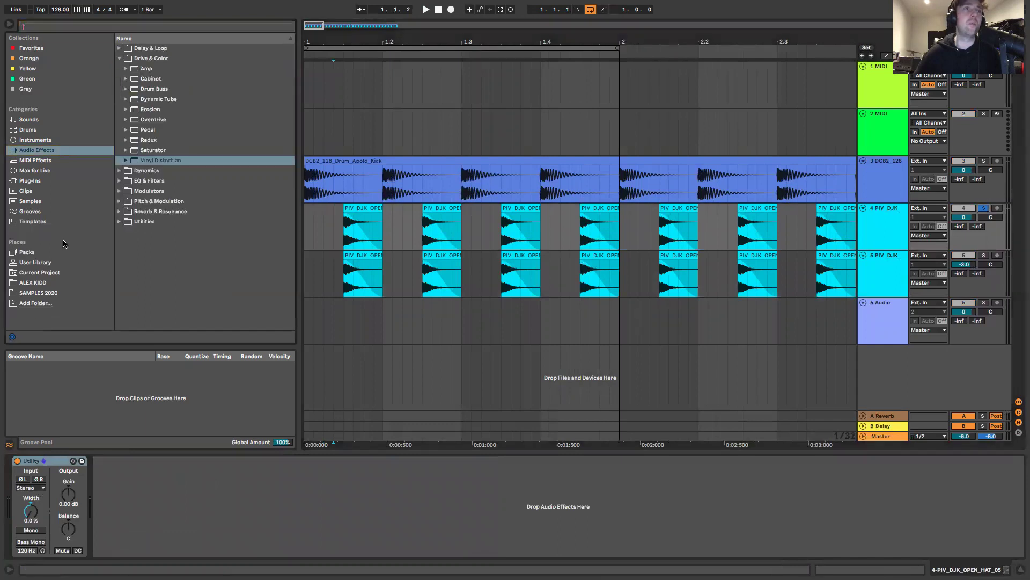
{"action": "left_click", "coordinate": [31, 181]}
{"action": "left_click", "coordinate": [86, 27]}
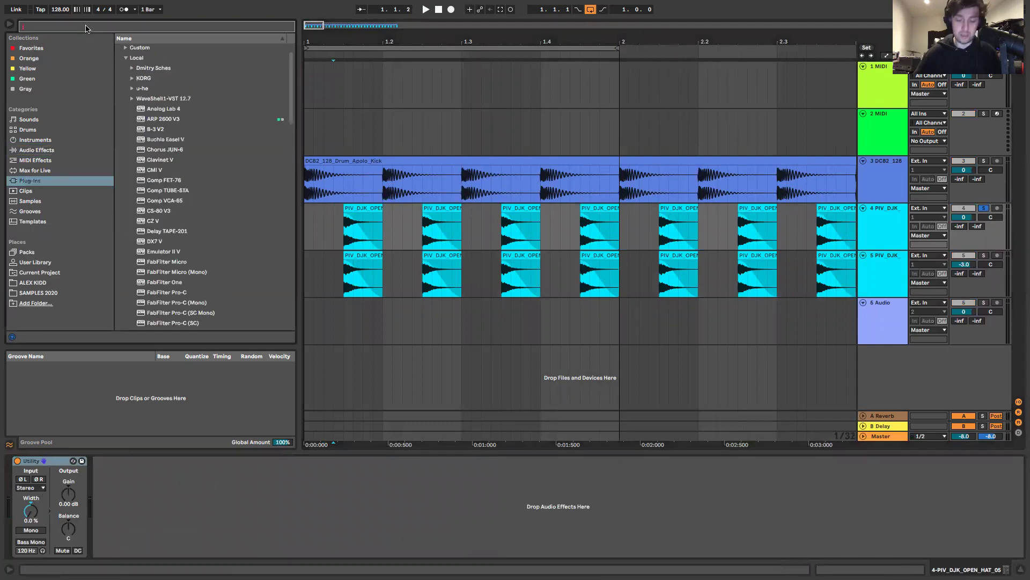
{"action": "type", "text": "izop"}
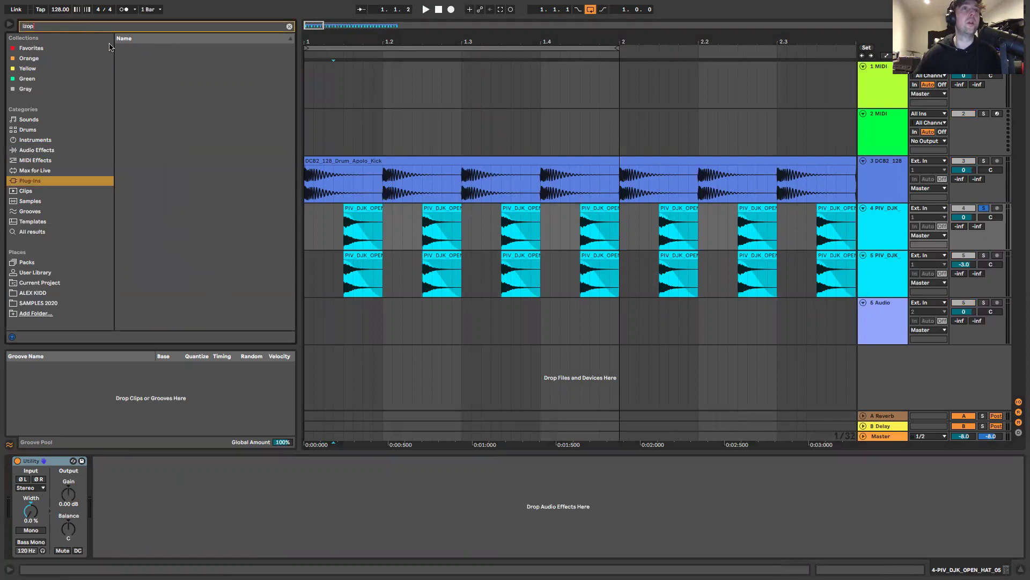
{"action": "key", "text": "BackSpace"}
{"action": "key", "text": "BackSpace"}
{"action": "left_click", "coordinate": [126, 110]}
{"action": "left_click", "coordinate": [141, 100]}
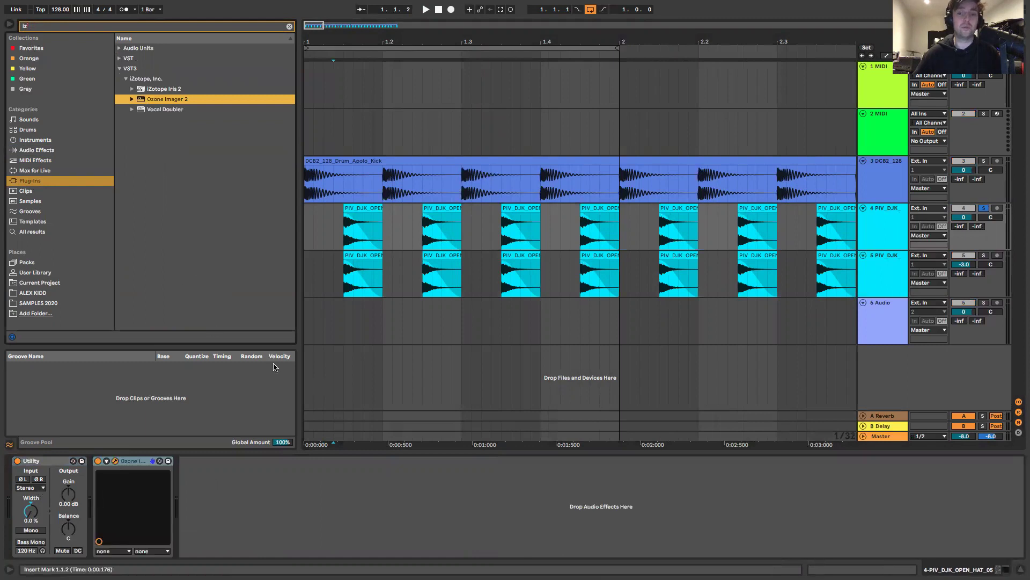
Play the soloed mono hat and examine its stereo image in Ozone Imager's Polar Sample display.
{"action": "key", "text": "space"}
{"action": "mouse_move", "coordinate": [421, 214]}
{"action": "left_mouse_down"}
{"action": "mouse_move", "coordinate": [460, 241]}
{"action": "mouse_move", "coordinate": [448, 303]}
{"action": "mouse_move", "coordinate": [457, 214]}
{"action": "left_mouse_up"}
{"action": "left_click", "coordinate": [407, 220]}
{"action": "key", "text": "space"}
{"action": "key", "text": "space"}
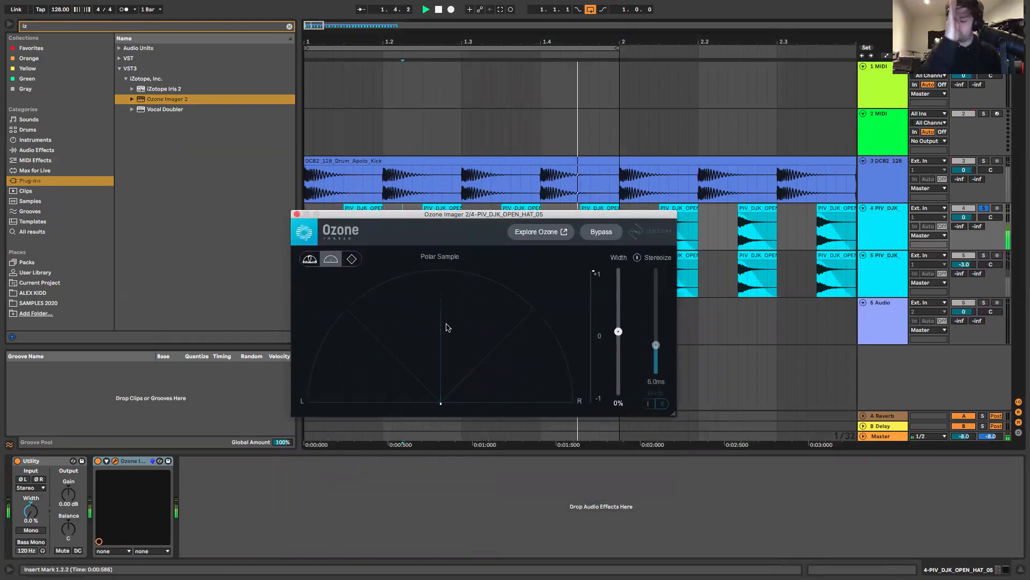
{"action": "key", "text": "space"}
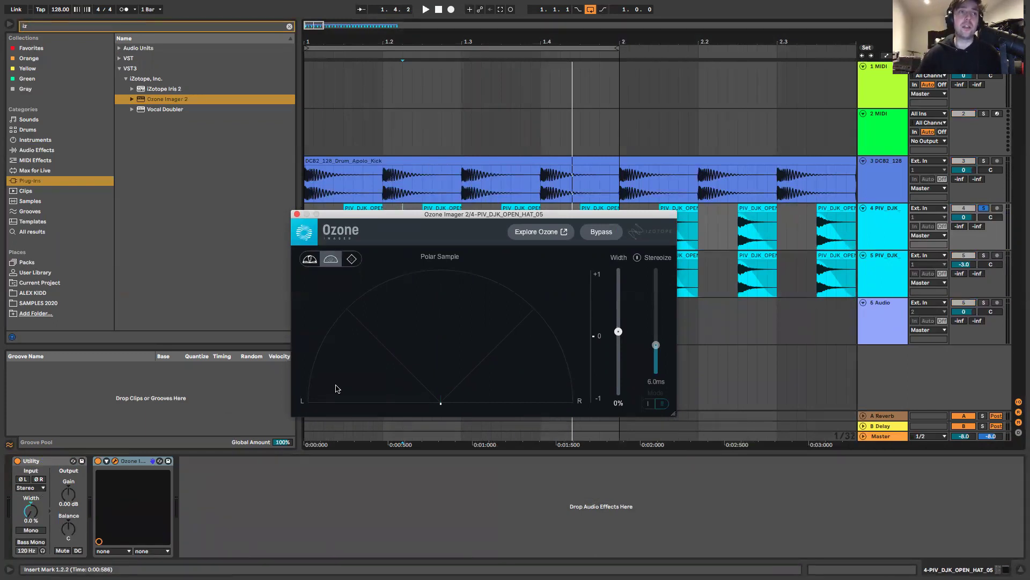
Play the hat with the Utility width raised to 196 %, then undo the width change.
{"action": "left_click_drag", "start_coordinate": [37, 513], "coordinate": [37, 472]}
{"action": "key", "text": "space"}
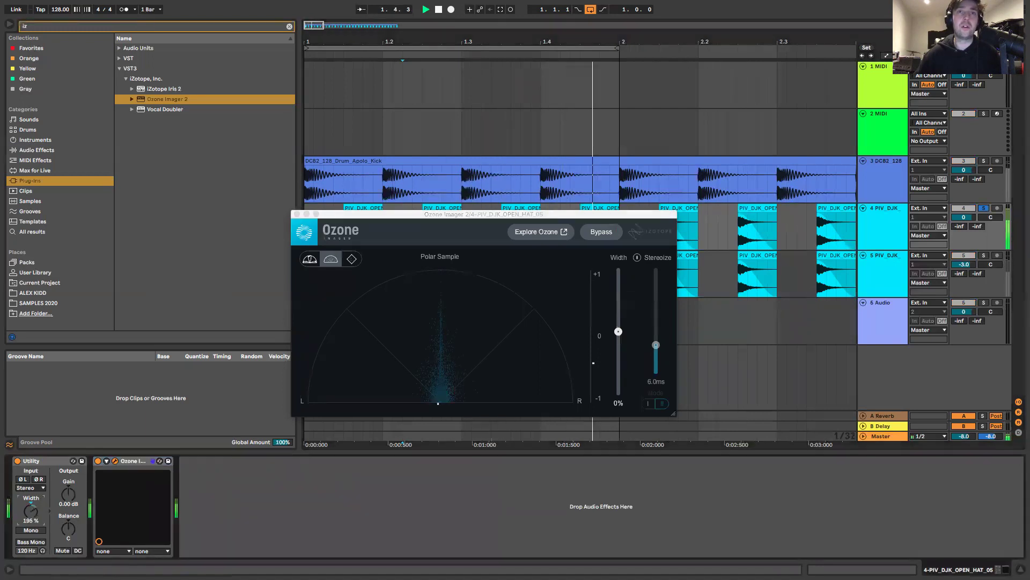
{"action": "key", "text": "space"}
{"action": "key", "text": "super+z"}
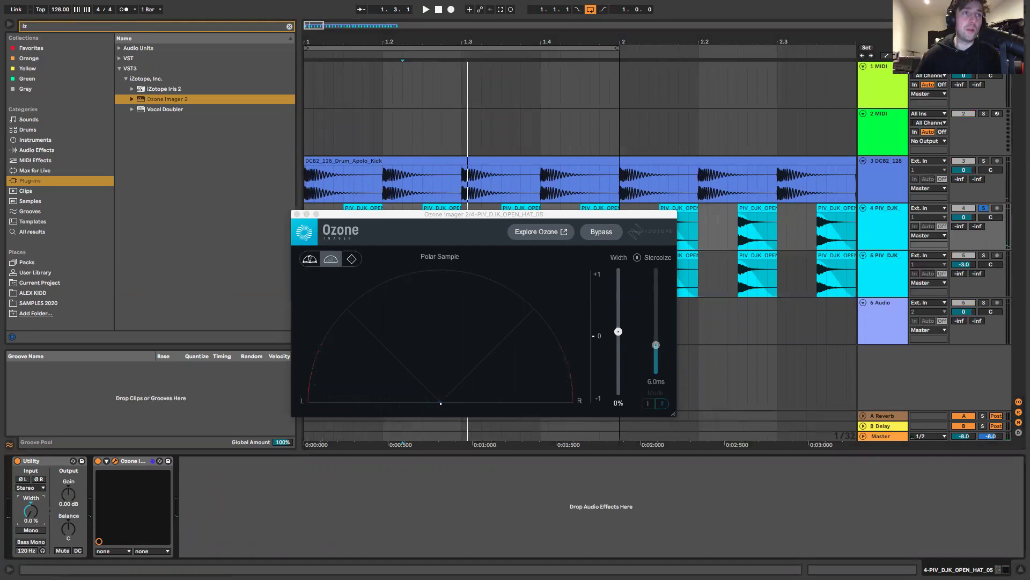
Play the hat while sweeping the Utility width up to 316 % and back to 0 %, watching the polar display.
{"action": "key", "text": "space"}
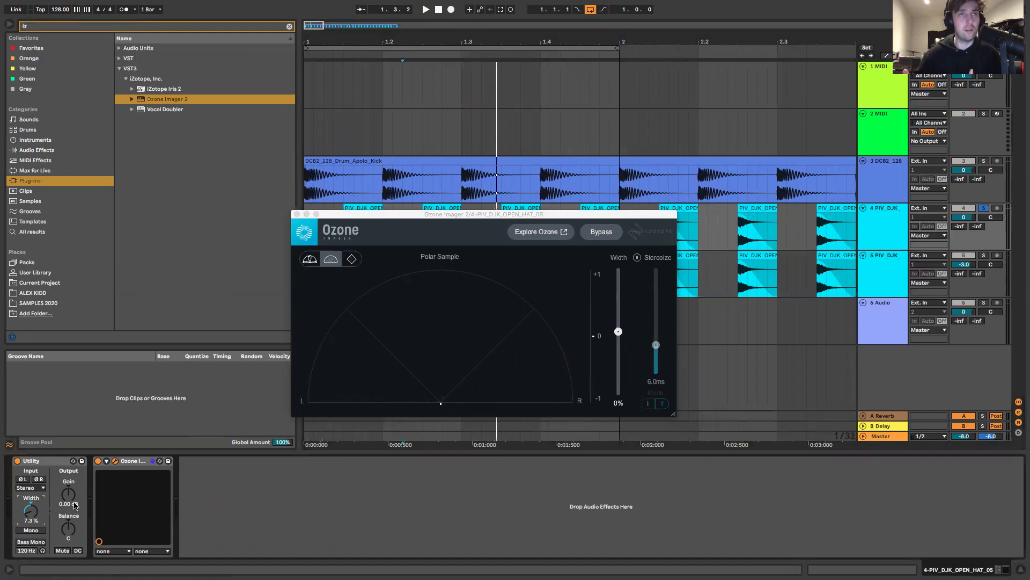
{"action": "key", "text": "space"}
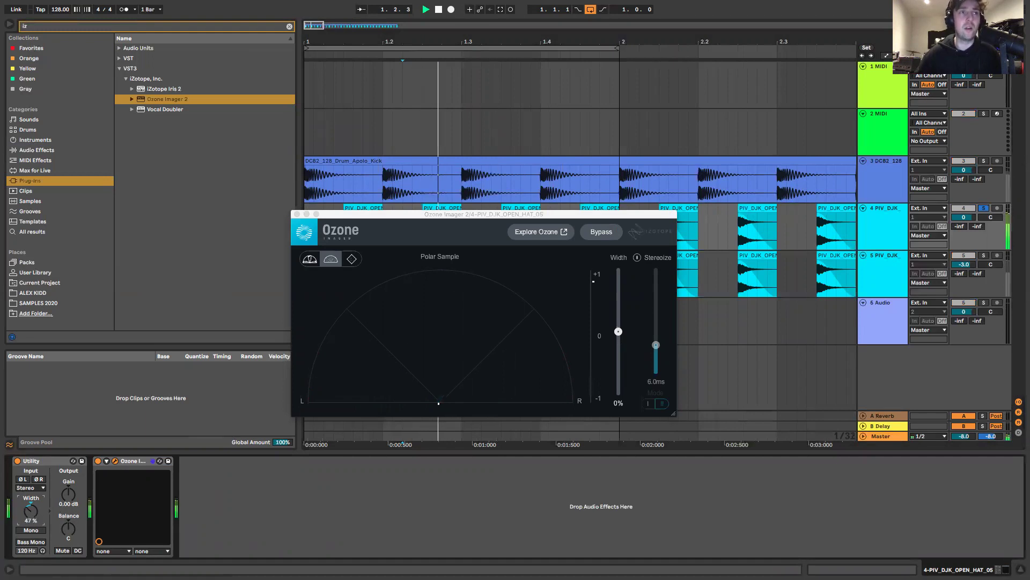
{"action": "left_click_drag", "start_coordinate": [30, 510], "coordinate": [30, 466]}
{"action": "key", "text": "space"}
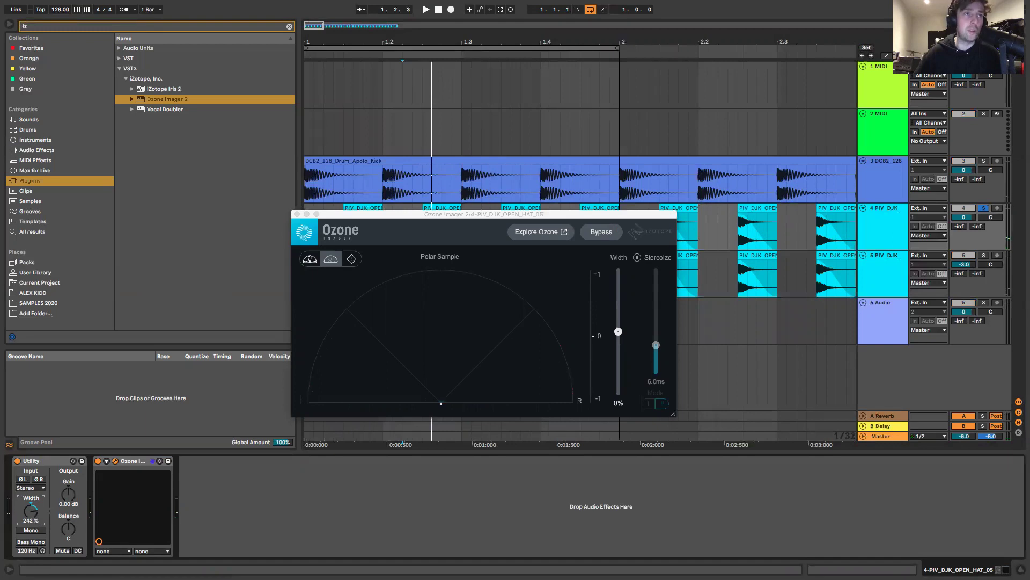
{"action": "key", "text": "space"}
{"action": "left_click_drag", "start_coordinate": [31, 510], "coordinate": [30, 462]}
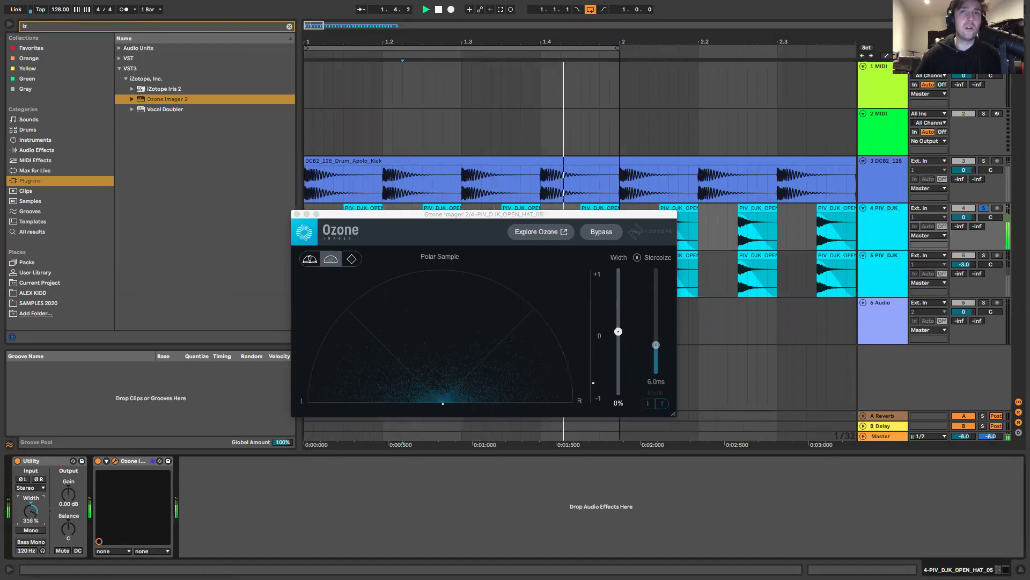
{"action": "key", "text": "space"}
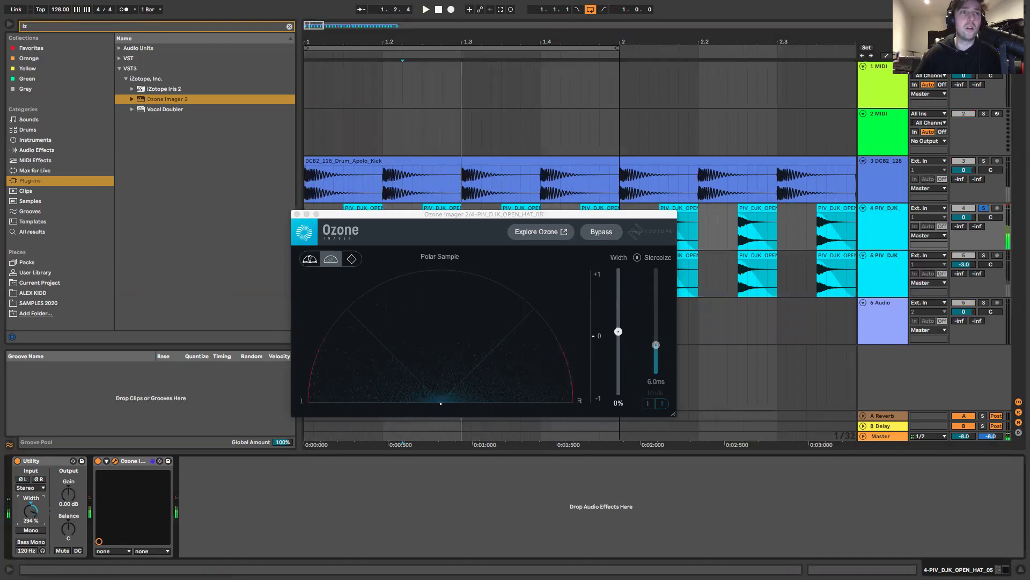
{"action": "key", "text": "space"}
{"action": "left_click_drag", "start_coordinate": [31, 507], "coordinate": [30, 512]}
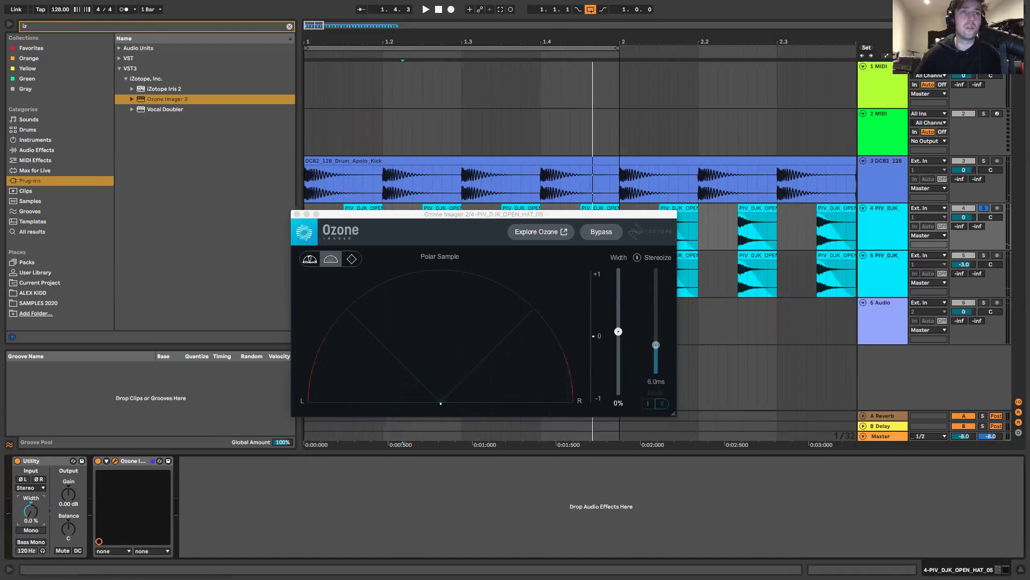
Raise the Utility width to 156 % and play the hat to examine its spread in the polar display.
{"action": "left_click", "coordinate": [334, 347]}
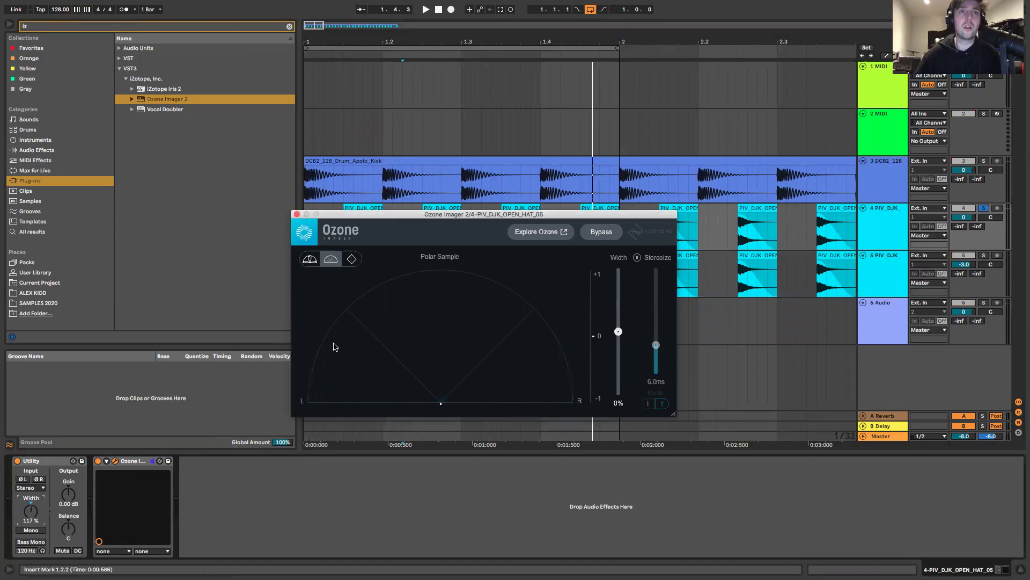
{"action": "left_click_drag", "start_coordinate": [27, 521], "coordinate": [27, 532]}
{"action": "key", "text": "space"}
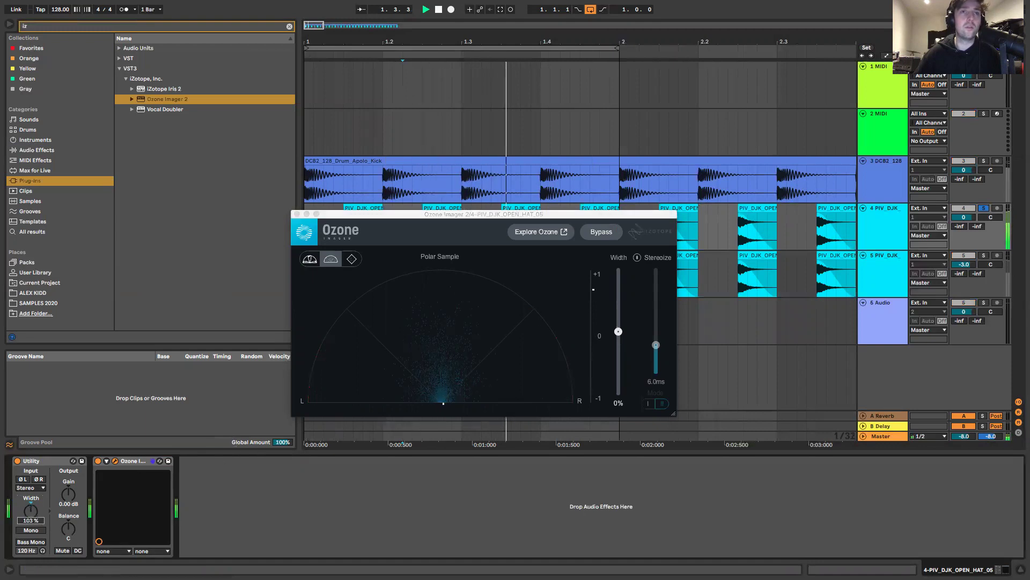
{"action": "key", "text": "space"}
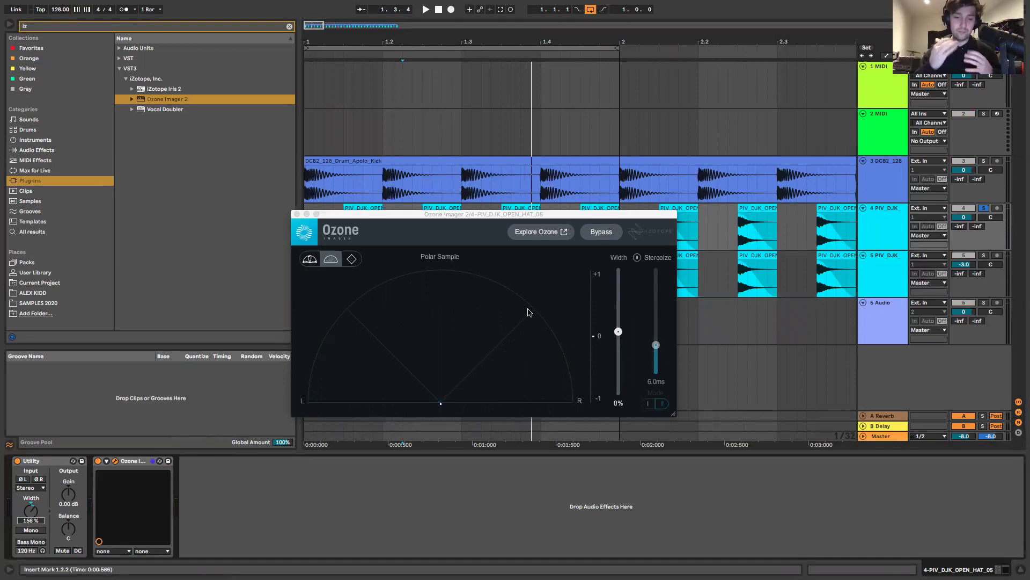
{"action": "key", "text": "space"}
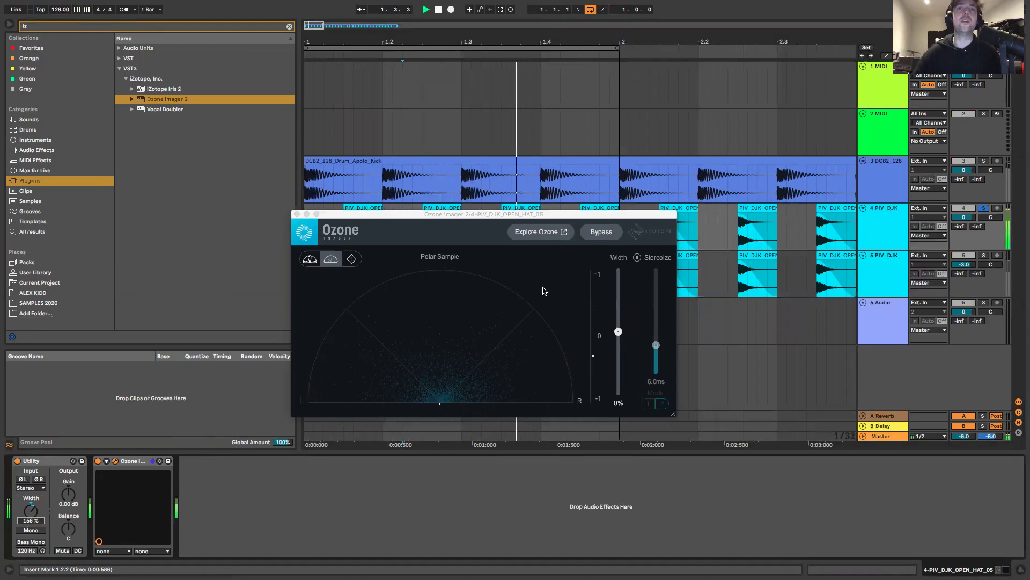
Set the Ozone Imager width to 33 % and return the Utility width to 100 % on the original hat track.
{"action": "left_click_drag", "start_coordinate": [618, 331], "coordinate": [619, 311]}
{"action": "left_click_drag", "start_coordinate": [30, 510], "coordinate": [31, 542]}
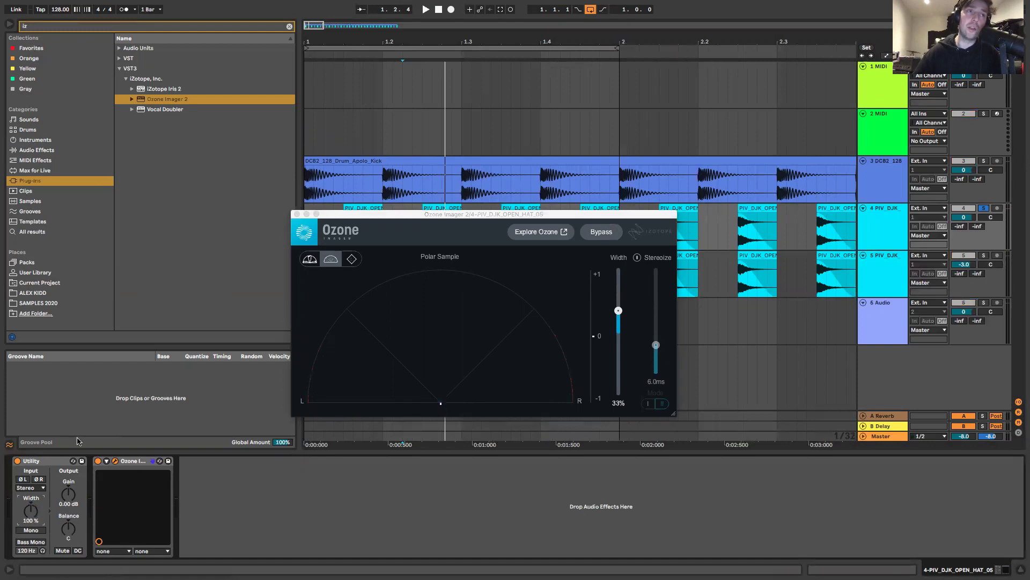
{"action": "left_click", "coordinate": [40, 461]}
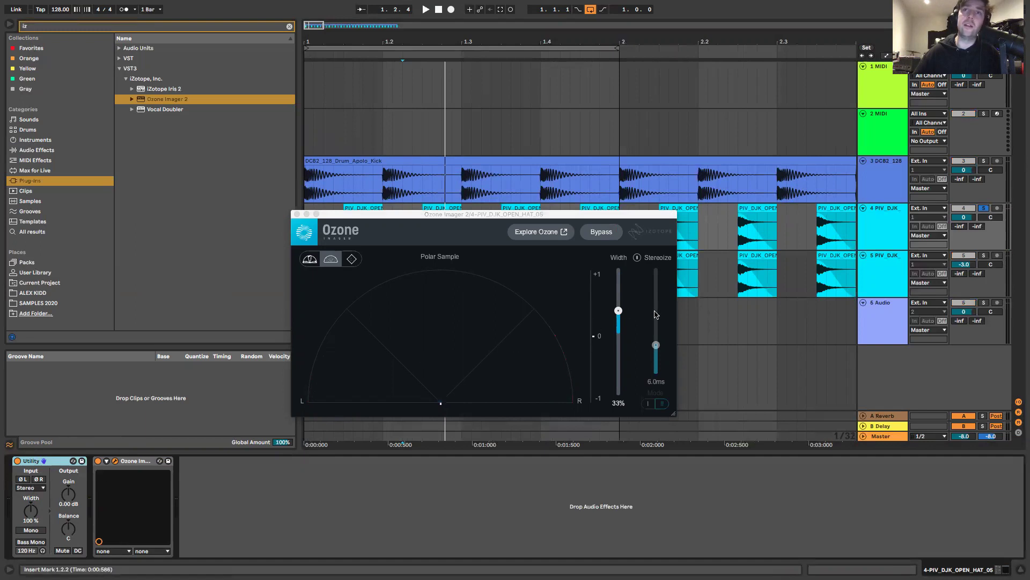
Play the hat and reduce the Ozone Imager width to -100 % to collapse the original hat to mono.
{"action": "left_click_drag", "start_coordinate": [615, 312], "coordinate": [617, 332]}
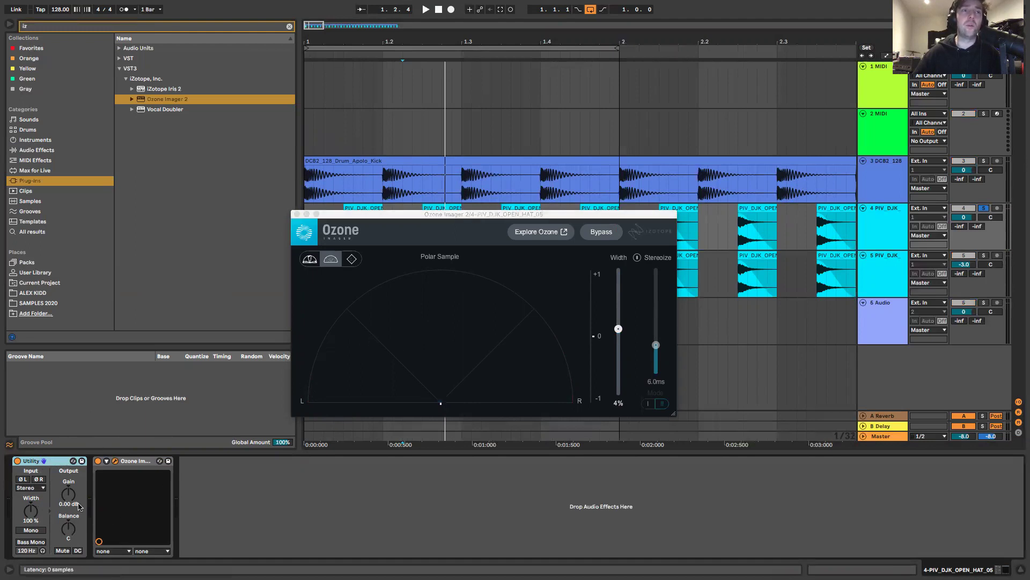
{"action": "key", "text": "space"}
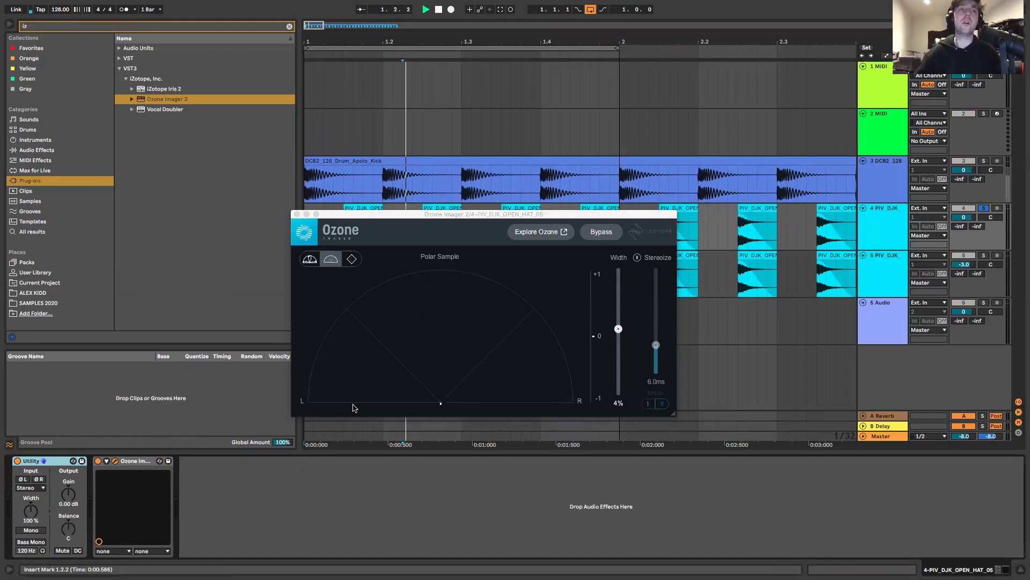
{"action": "left_click_drag", "start_coordinate": [618, 329], "coordinate": [625, 487]}
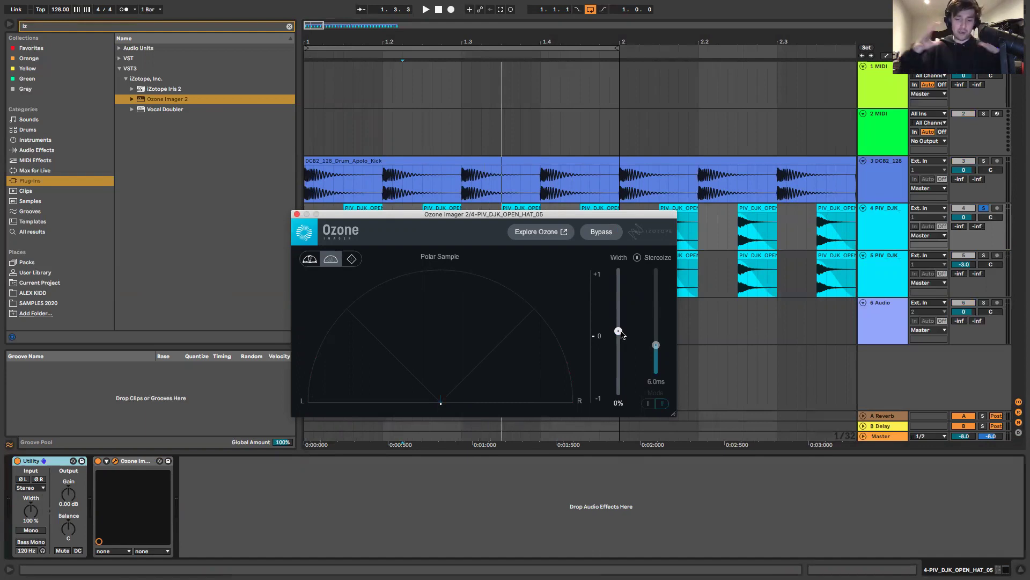
{"action": "left_click_drag", "start_coordinate": [621, 335], "coordinate": [618, 339]}
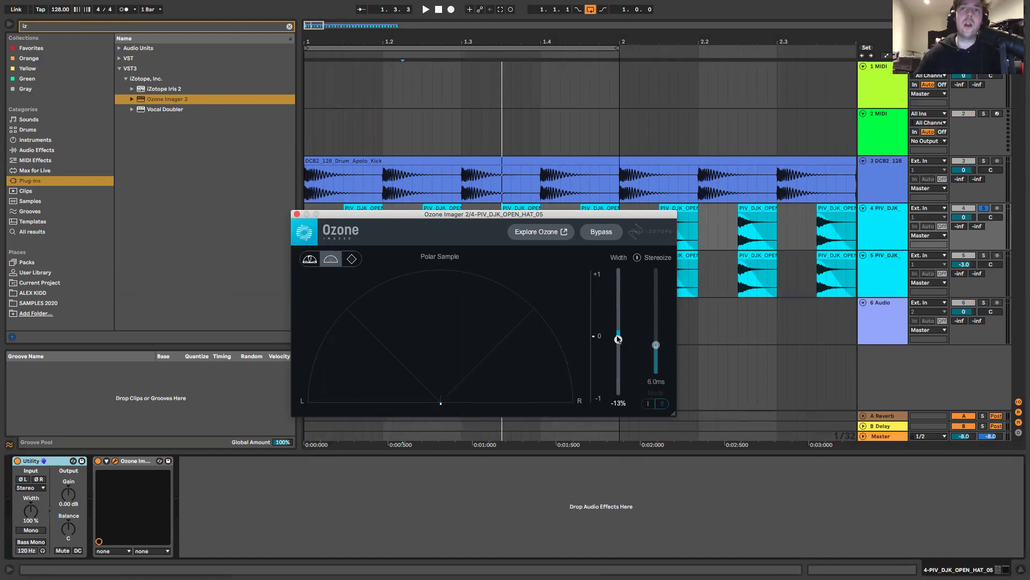
{"action": "left_click", "coordinate": [131, 461]}
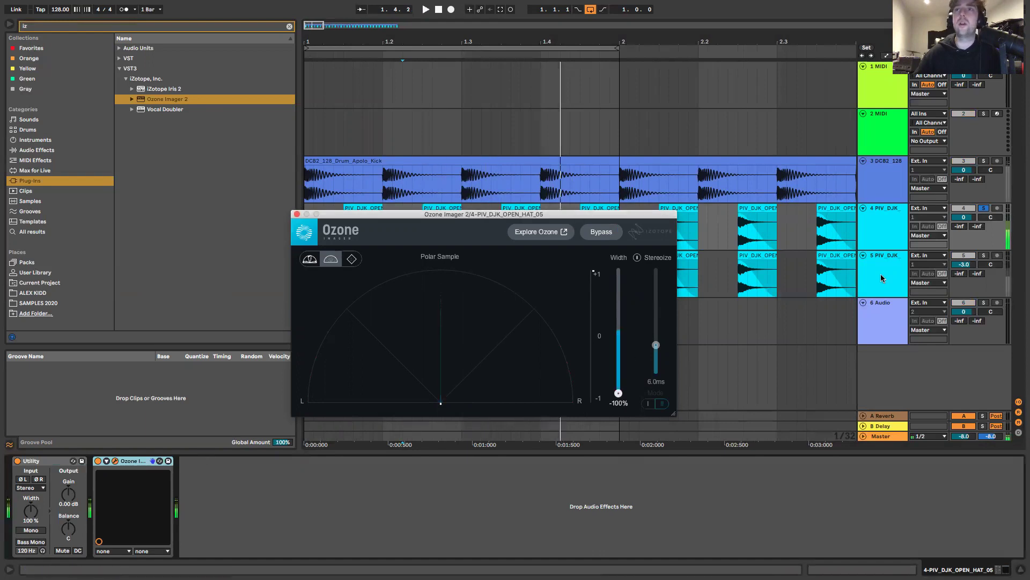
Add Ozone Imager 2 to the end of the duplicated hat track's effects and raise its width to 52 %.
{"action": "left_click", "coordinate": [380, 282]}
{"action": "left_click", "coordinate": [337, 276]}
{"action": "double_click", "coordinate": [168, 99]}
{"action": "key", "text": "space"}
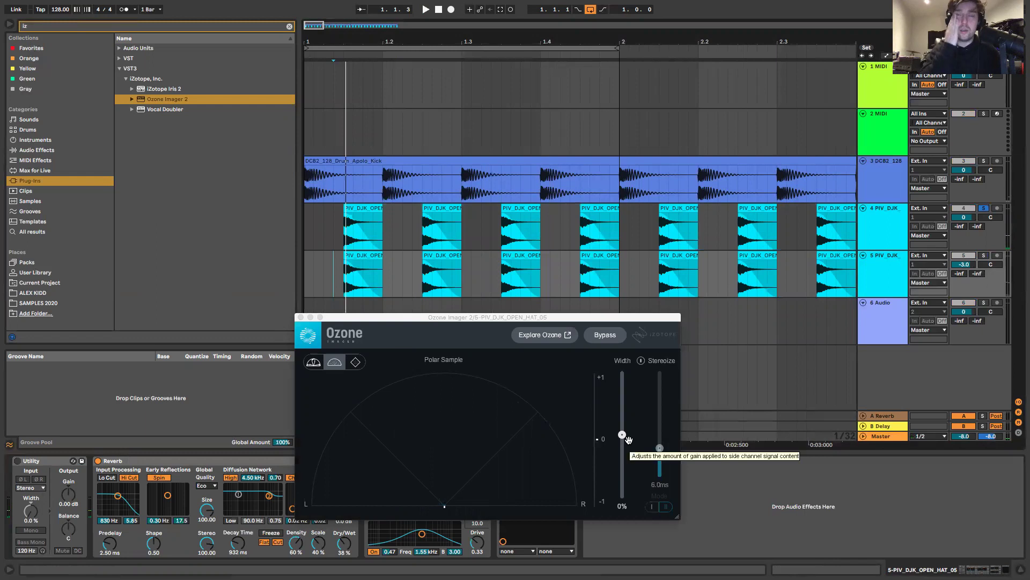
{"action": "left_click_drag", "start_coordinate": [620, 436], "coordinate": [624, 406]}
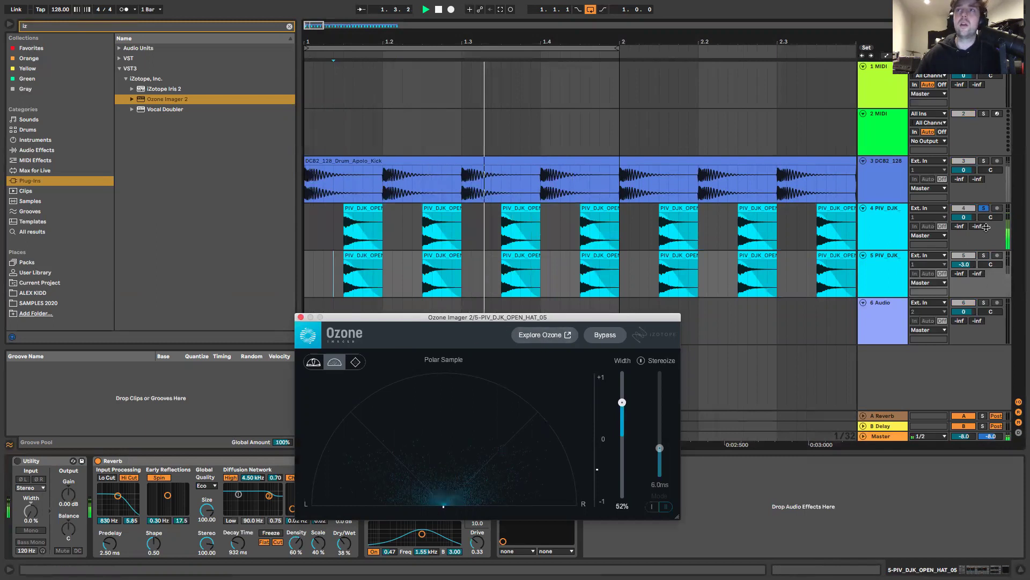
Solo the duplicated hat track, set its Ozone Imager width to 40 % and lower the track volume to -10.0 dB.
{"action": "left_click", "coordinate": [886, 228]}
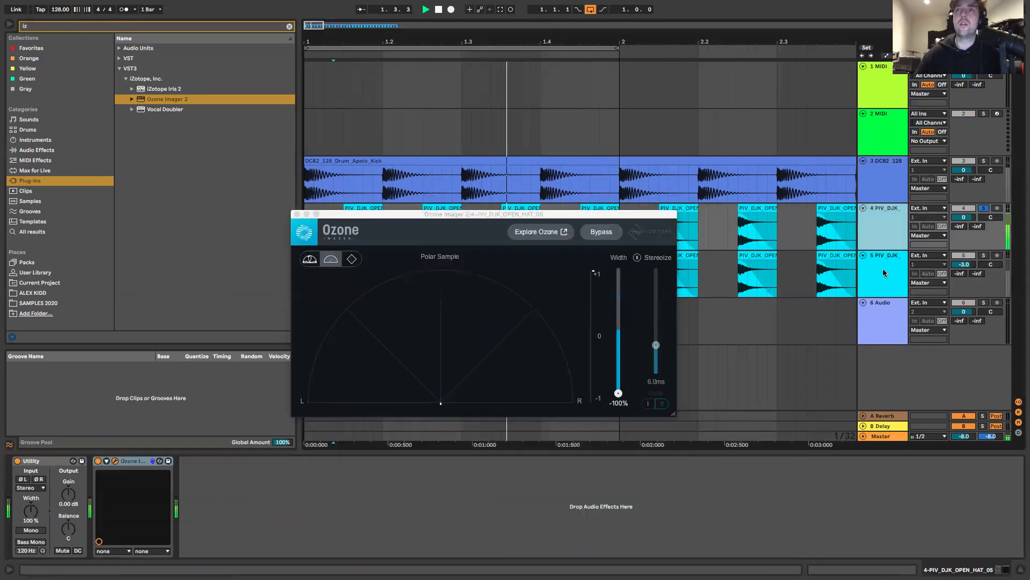
{"action": "left_click", "coordinate": [984, 256]}
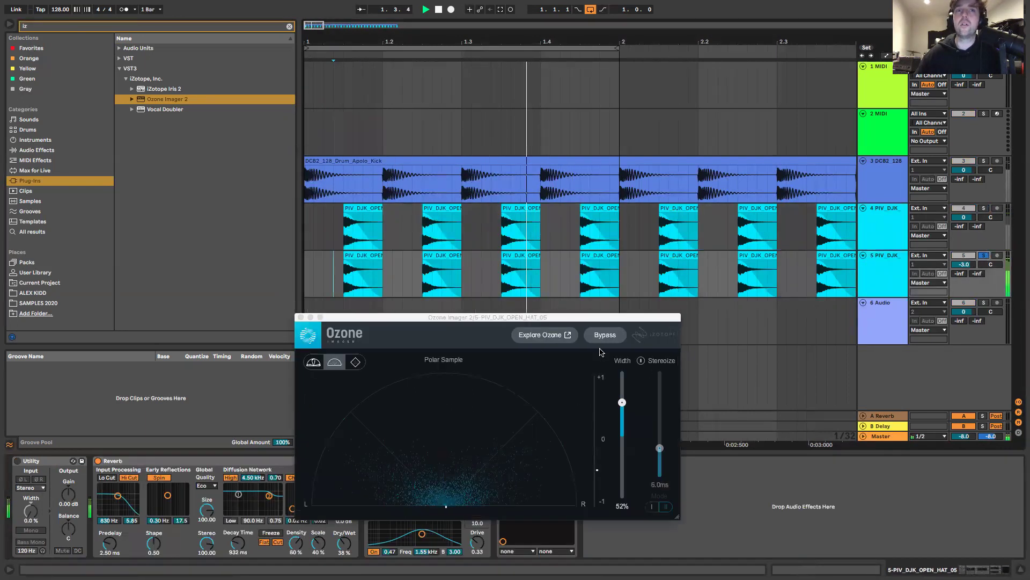
{"action": "left_click_drag", "start_coordinate": [964, 264], "coordinate": [963, 275]}
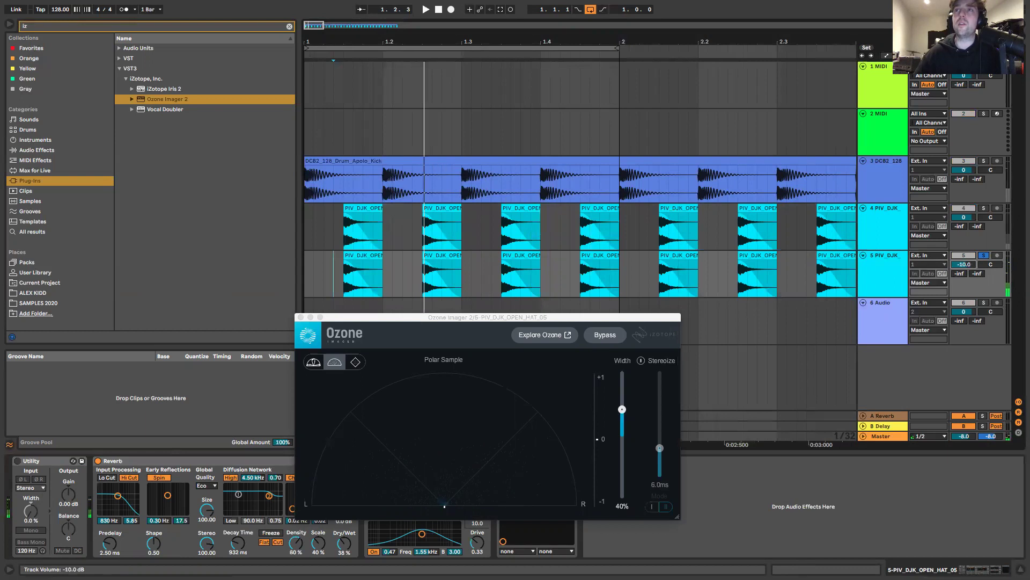
Play the kick with both hats from the start, toggling the duplicated hat track's solo off and on to compare.
{"action": "left_click", "coordinate": [309, 244]}
{"action": "key", "text": "space"}
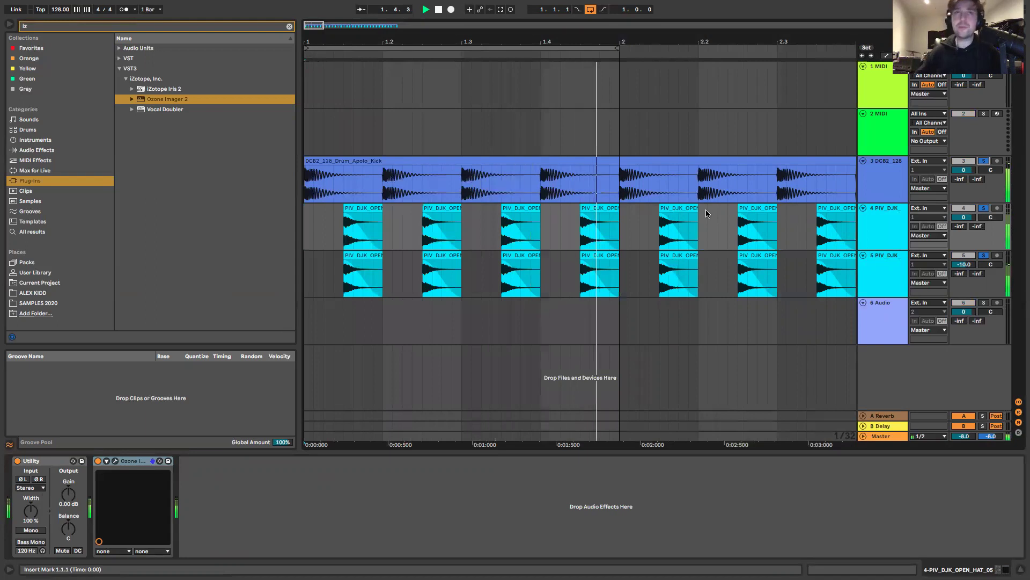
{"action": "left_click", "coordinate": [985, 256]}
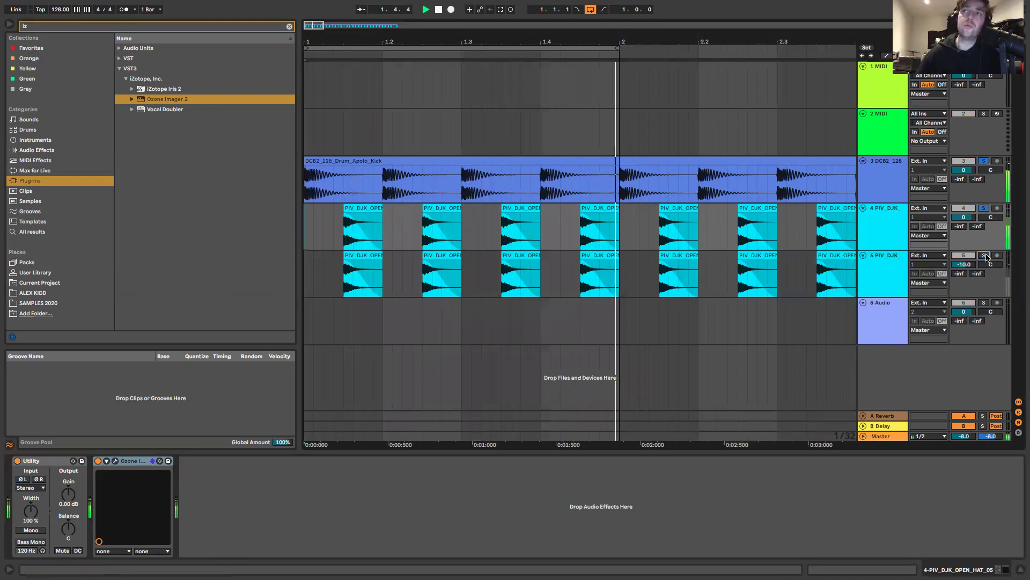
{"action": "left_click", "coordinate": [984, 256]}
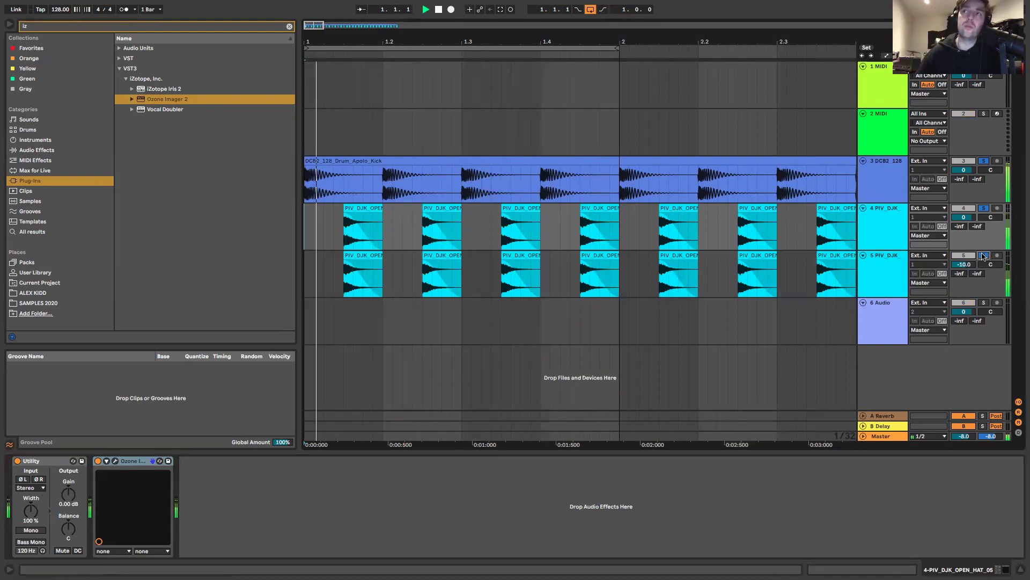
Toggle the original hat track's solo off and on during playback to compare the widened hat with and without it.
{"action": "left_click", "coordinate": [984, 209]}
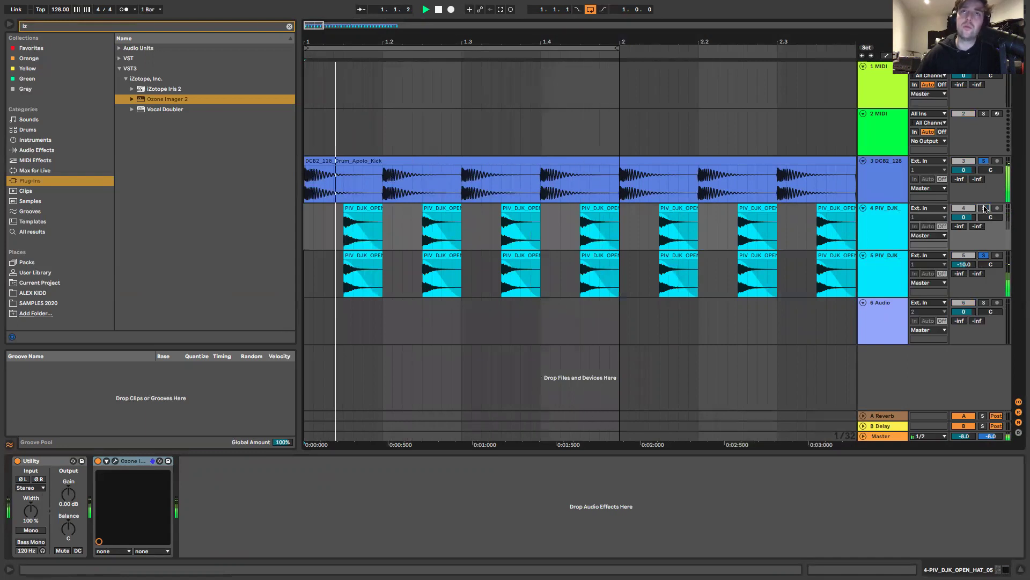
{"action": "left_click", "coordinate": [984, 208]}
Rename the original hat track MONO HAT and its duplicate STEREO HAT, and close the duplicate's Ozone Imager window.
{"action": "left_click", "coordinate": [878, 231]}
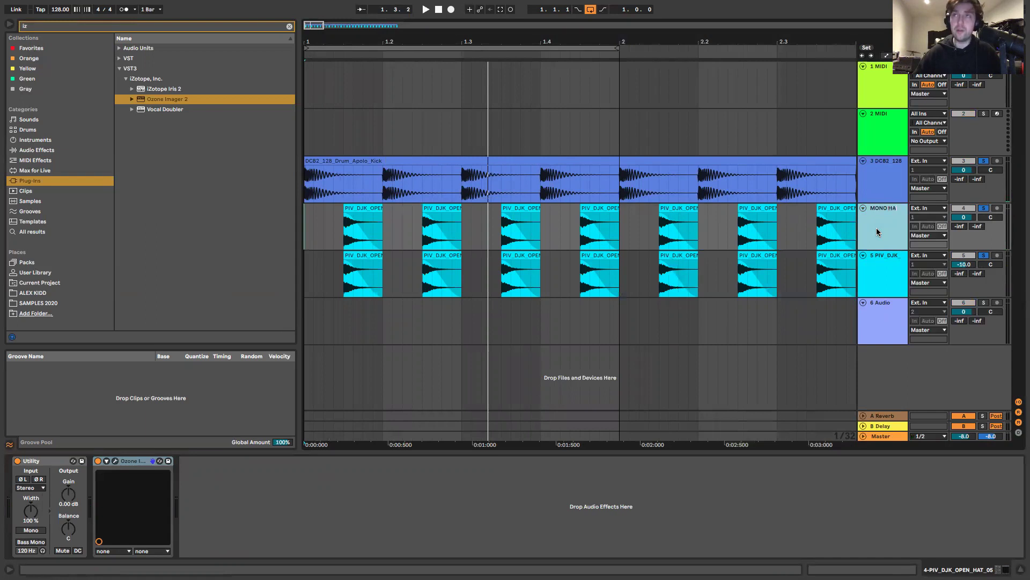
{"action": "left_click", "coordinate": [879, 269]}
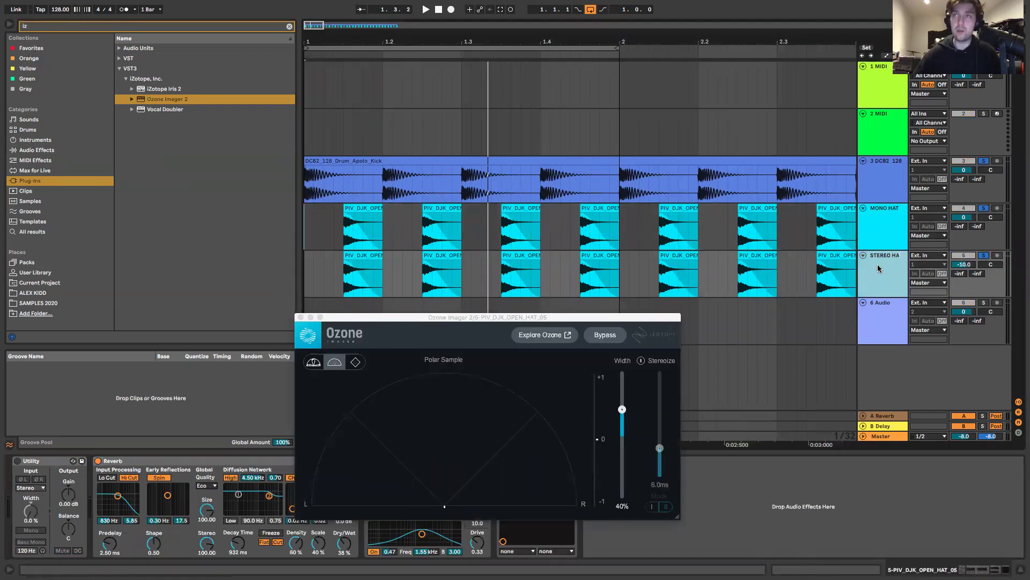
{"action": "key", "text": "Return"}
{"action": "left_click_drag", "start_coordinate": [370, 317], "coordinate": [439, 302]}
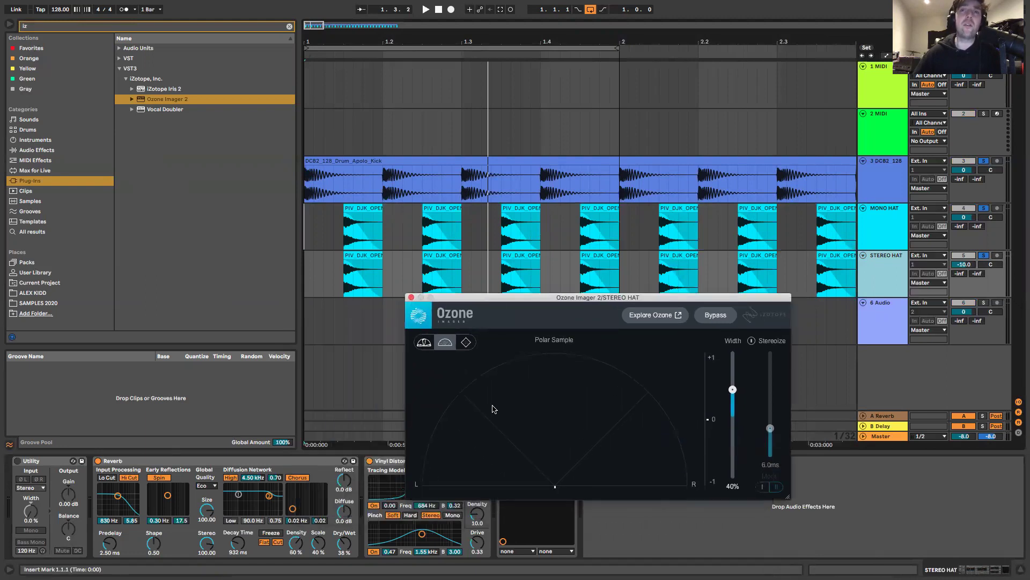
{"action": "left_click", "coordinate": [412, 298]}
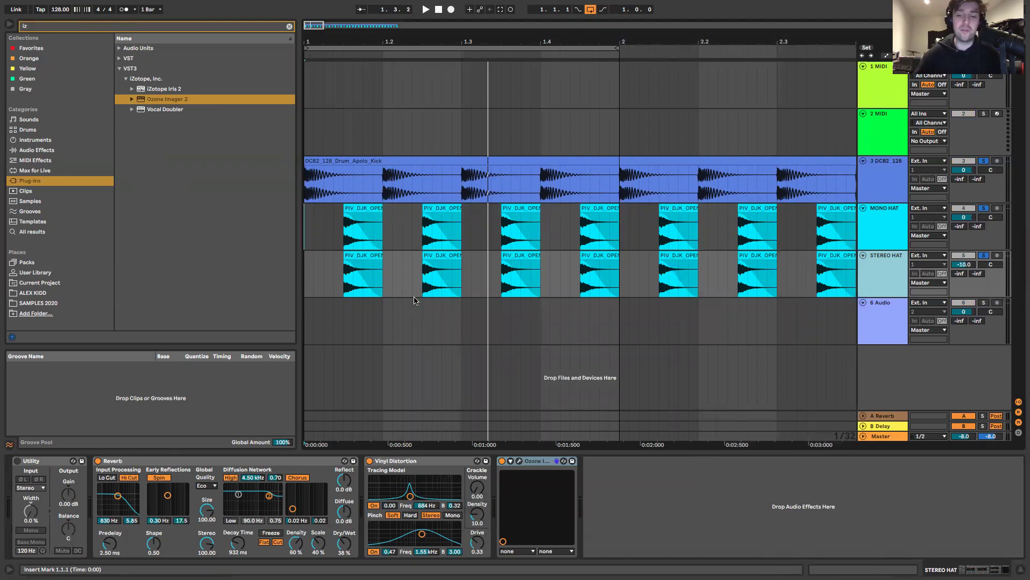
{"action": "left_click", "coordinate": [306, 293]}
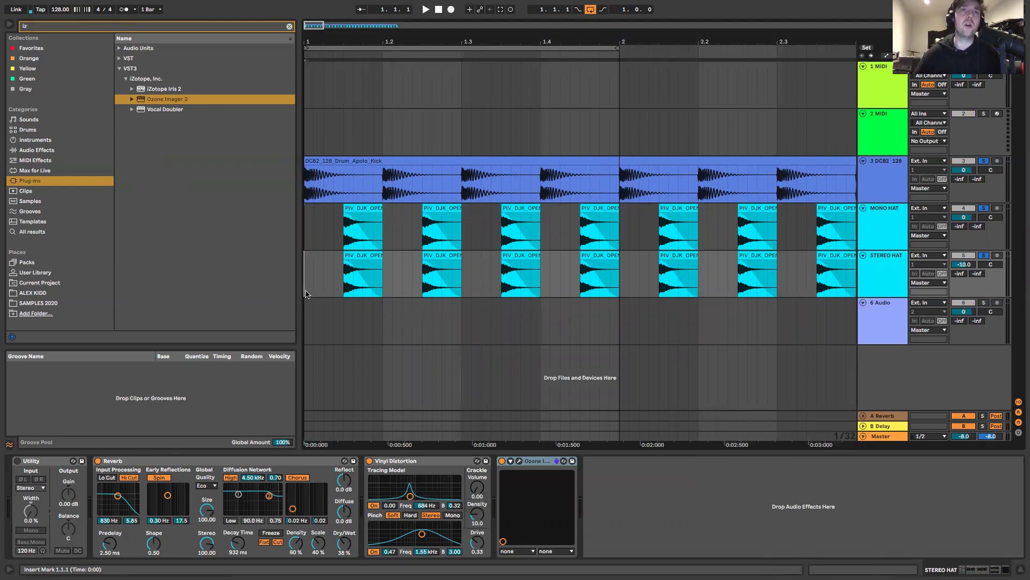
{"action": "left_click", "coordinate": [384, 285]}
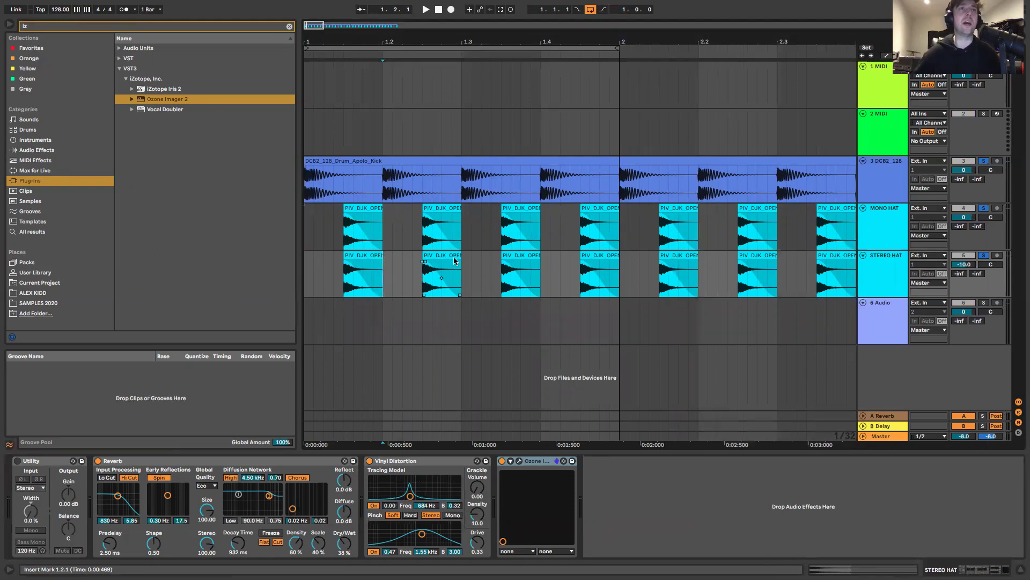
Clear the browser search, go to the SAMPLES 2020 place, collapse OPEN HATS and expand the CLAPS folder under SINGLE HITS.
{"action": "left_click", "coordinate": [290, 26]}
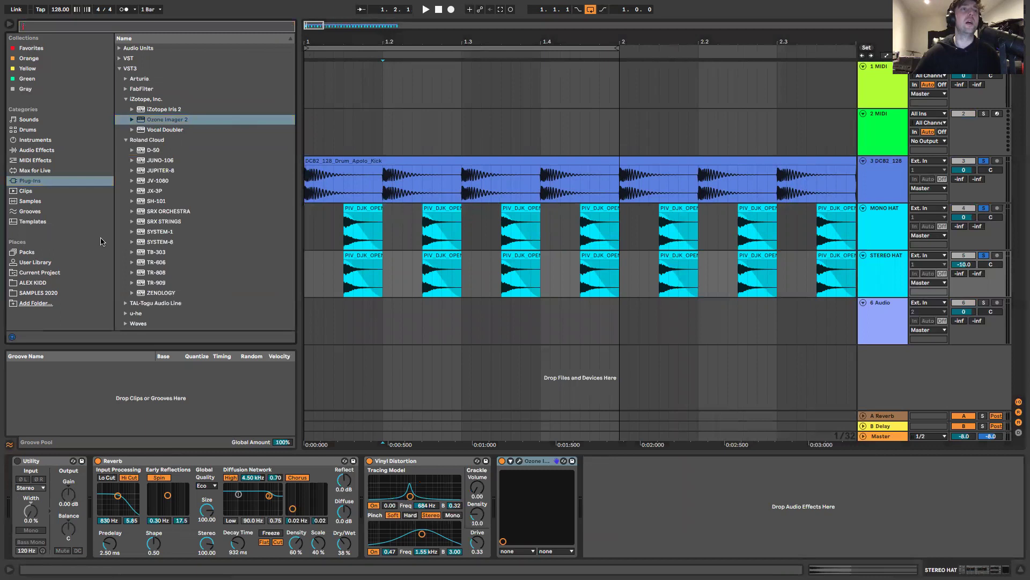
{"action": "left_click", "coordinate": [48, 291]}
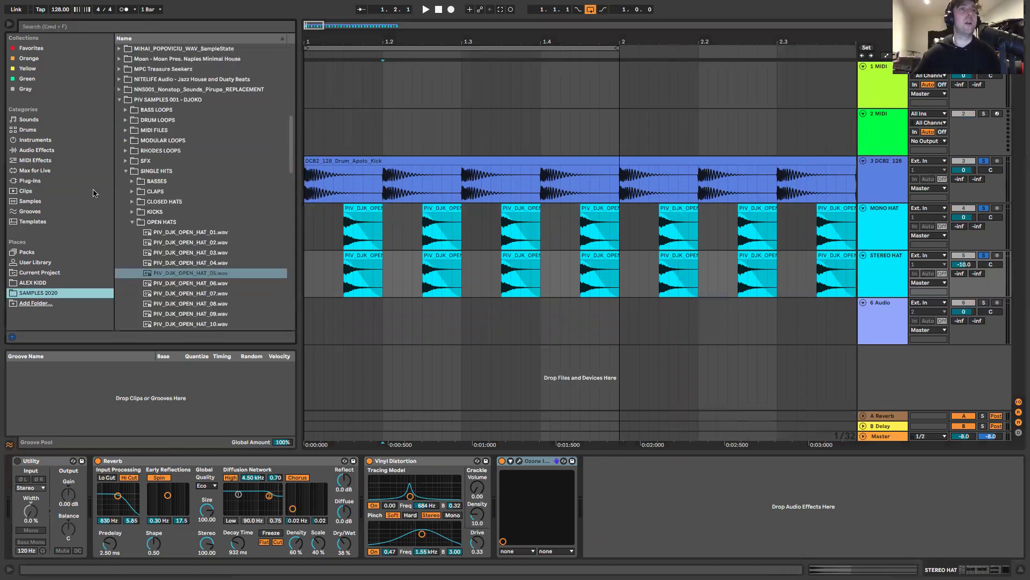
{"action": "left_click", "coordinate": [131, 223]}
{"action": "key", "text": "Up"}
{"action": "key", "text": "Up"}
{"action": "key", "text": "Up"}
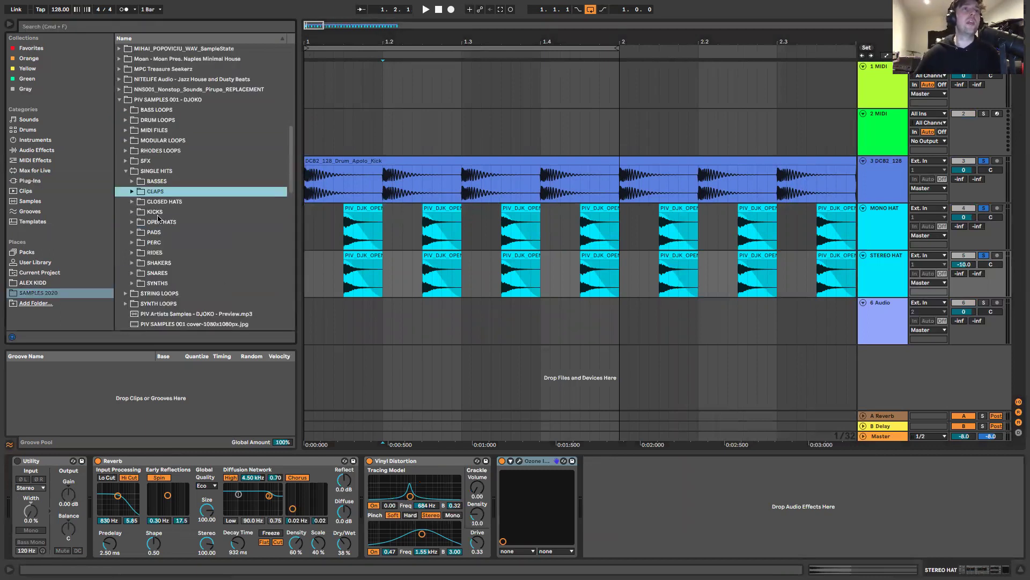
{"action": "left_click", "coordinate": [132, 191]}
Audition several clap samples in the CLAPS folder, ending with PIV_DJK_CLAP_11.wav.
{"action": "left_click", "coordinate": [177, 254]}
{"action": "scroll", "coordinate": [177, 256], "scroll_direction": "down", "scroll_amount": 5}
{"action": "left_click", "coordinate": [177, 255]}
{"action": "scroll", "coordinate": [177, 260], "scroll_direction": "down", "scroll_amount": 2}
{"action": "left_click", "coordinate": [179, 262]}
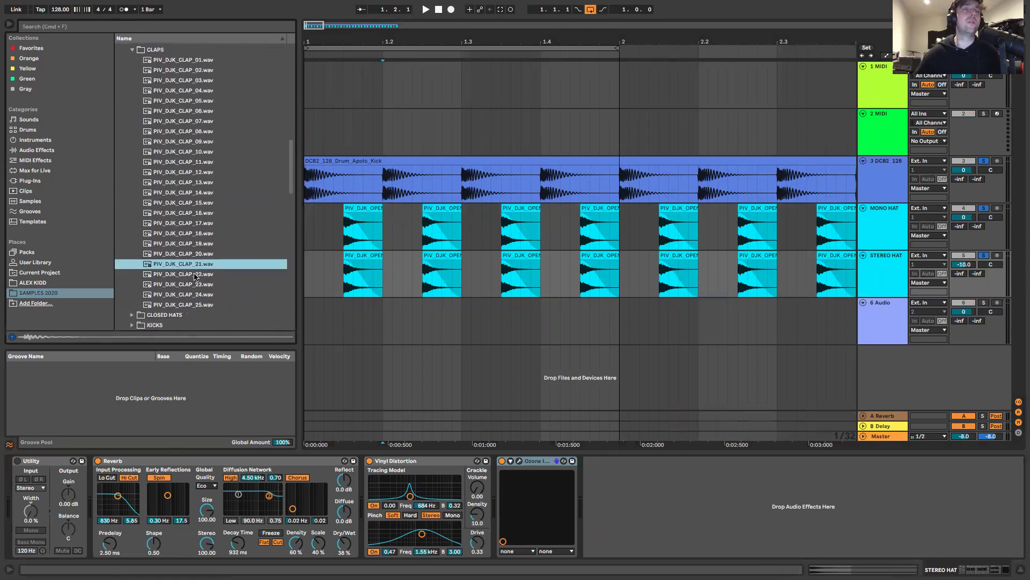
{"action": "left_click", "coordinate": [194, 274]}
{"action": "left_click", "coordinate": [189, 192]}
{"action": "left_click", "coordinate": [183, 162]}
Place PIV_DJK_CLAP_11 on audio track 6 at 1.2, shorten it to one beat and repeat it at 1.4 during playback.
{"action": "left_click_drag", "start_coordinate": [173, 164], "coordinate": [364, 326]}
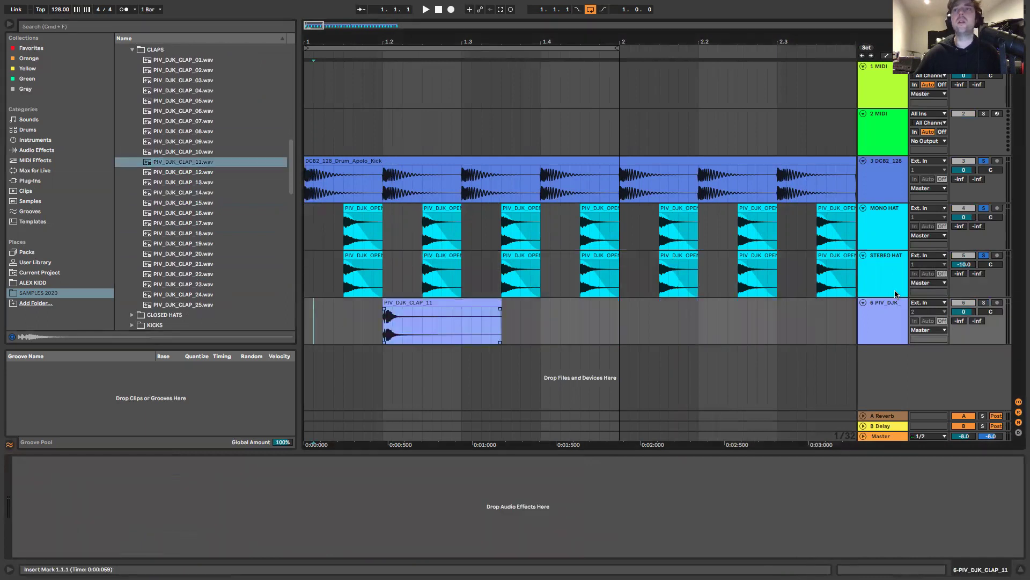
{"action": "key", "text": "space"}
{"action": "left_click_drag", "start_coordinate": [501, 322], "coordinate": [284, 326]}
{"action": "key", "text": "ctrl+d"}
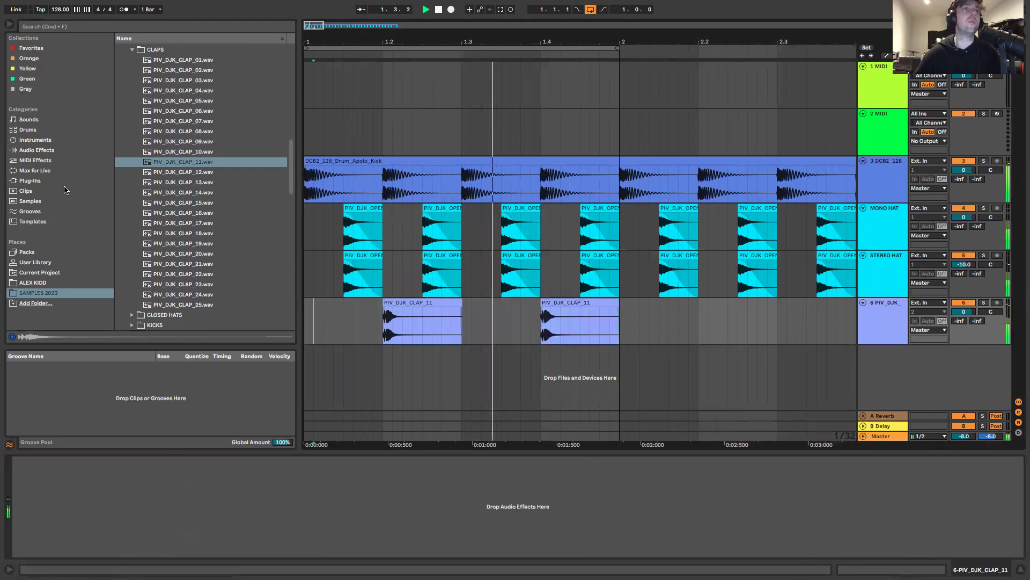
Add Ozone Imager 2 to the clap track and play the clap soloed to view its stereo image.
{"action": "left_click", "coordinate": [30, 181]}
{"action": "double_click", "coordinate": [160, 120]}
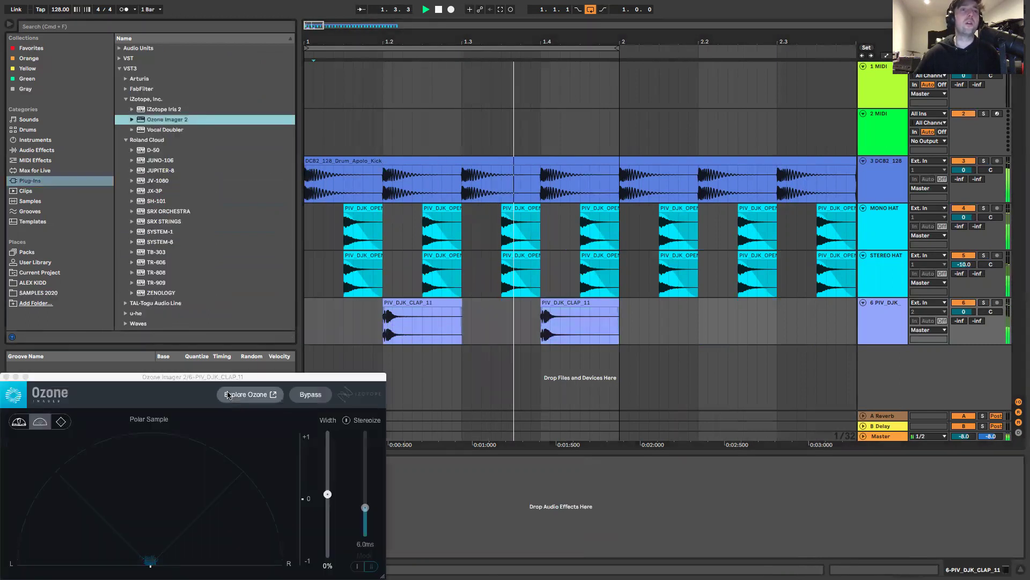
{"action": "left_click_drag", "start_coordinate": [306, 376], "coordinate": [442, 285]}
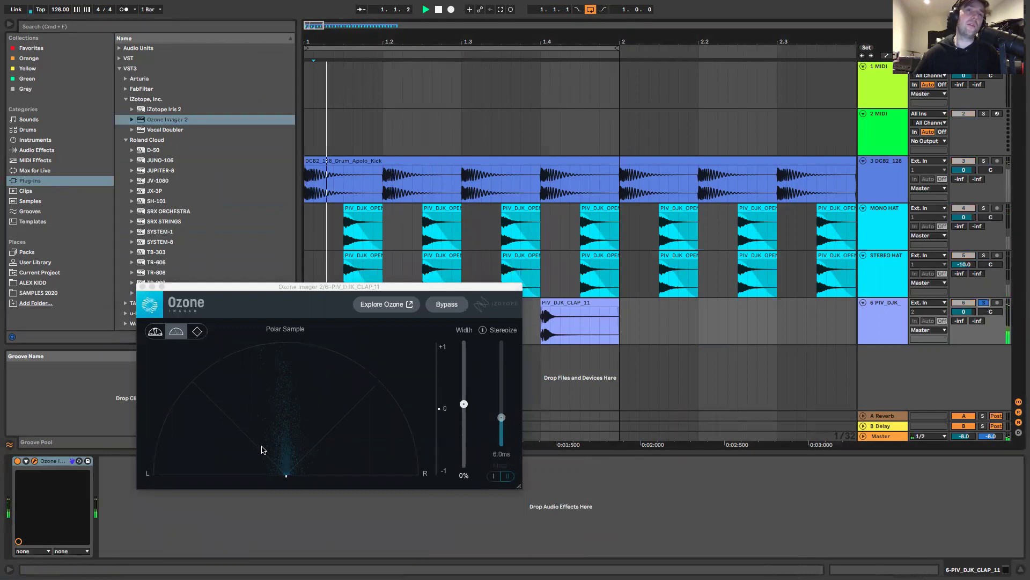
{"action": "key", "text": "space"}
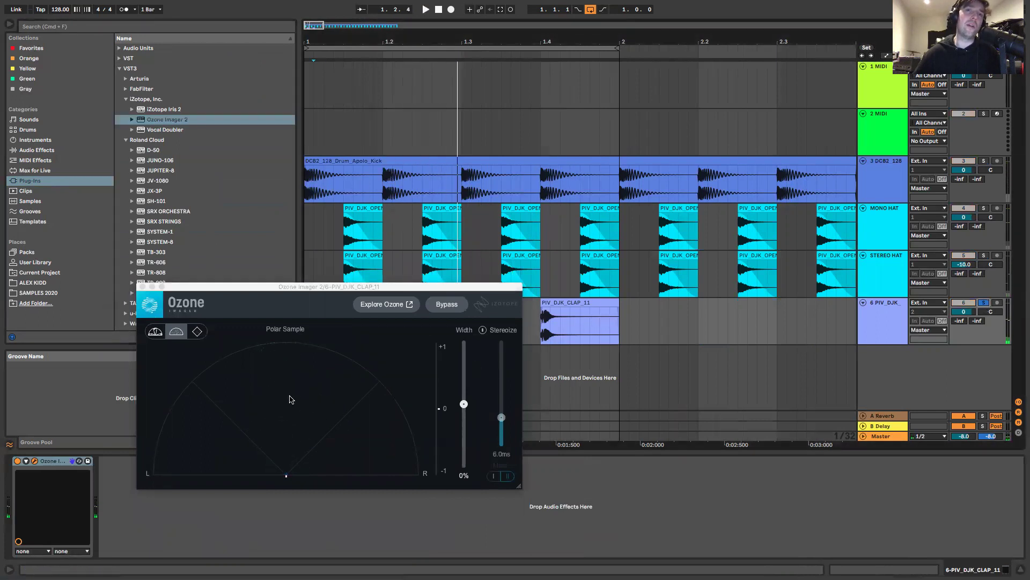
Play the clap with its Ozone Imager width at -100 %, return the width to -1 % and close the plug-in window.
{"action": "left_click_drag", "start_coordinate": [464, 405], "coordinate": [463, 466]}
{"action": "key", "text": "space"}
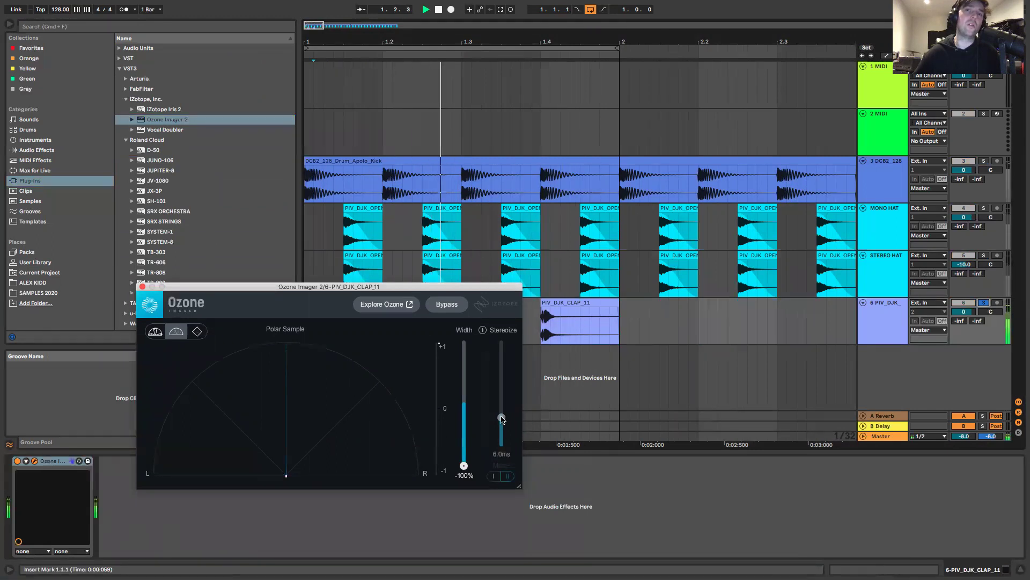
{"action": "left_click_drag", "start_coordinate": [463, 465], "coordinate": [465, 404]}
{"action": "key", "text": "space"}
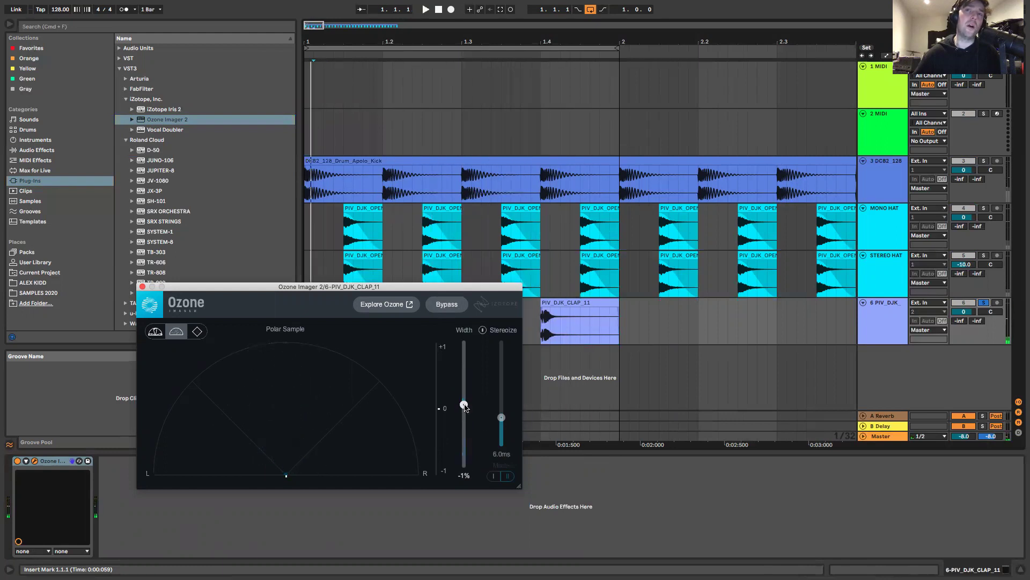
{"action": "left_click_drag", "start_coordinate": [219, 290], "coordinate": [358, 295]}
{"action": "left_click", "coordinate": [282, 291]}
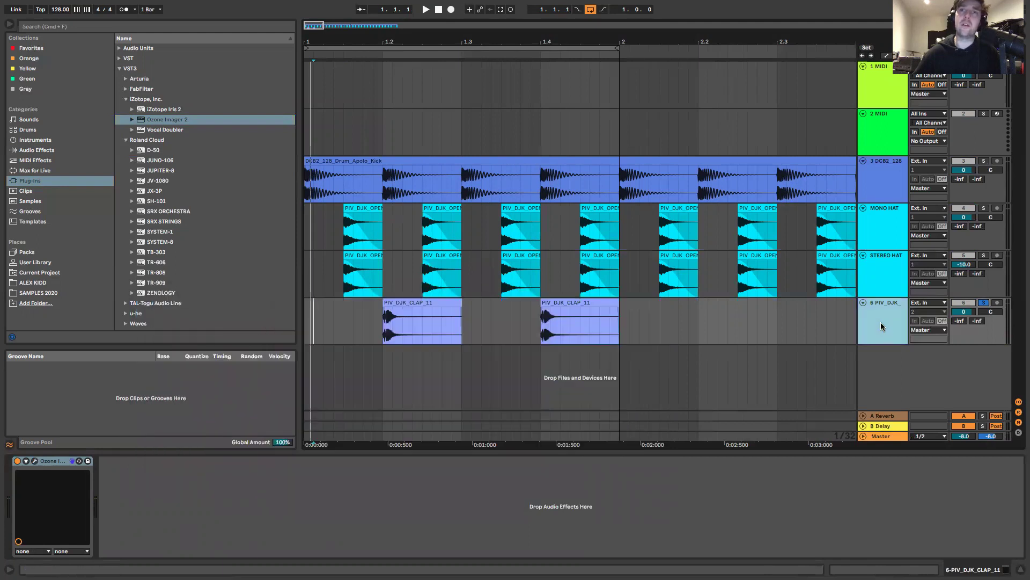
Duplicate the clap track, solo the copy and raise its Ozone Imager width to 83 % during playback.
{"action": "key", "text": "super+d"}
{"action": "left_click", "coordinate": [372, 373]}
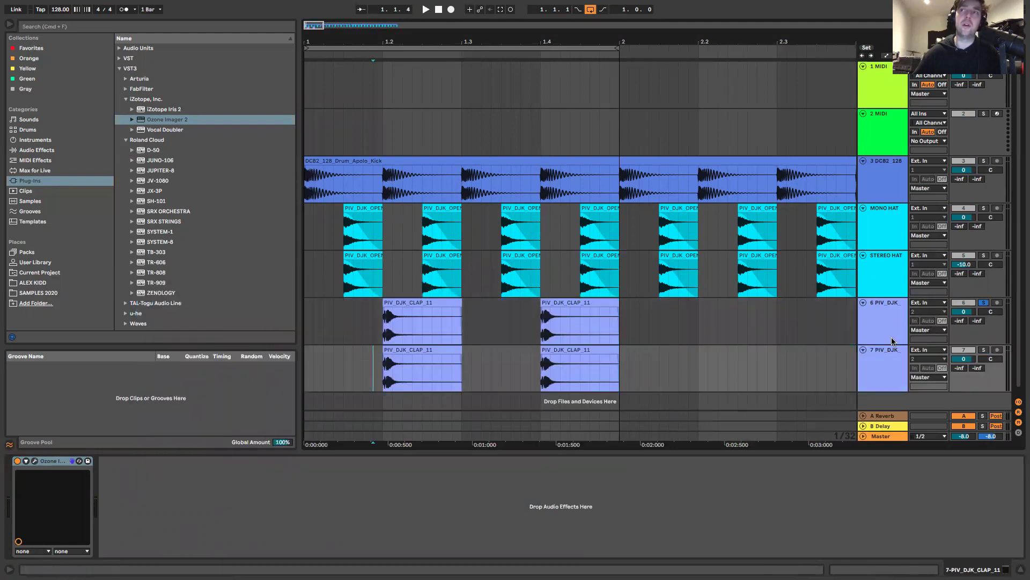
{"action": "left_click", "coordinate": [403, 376]}
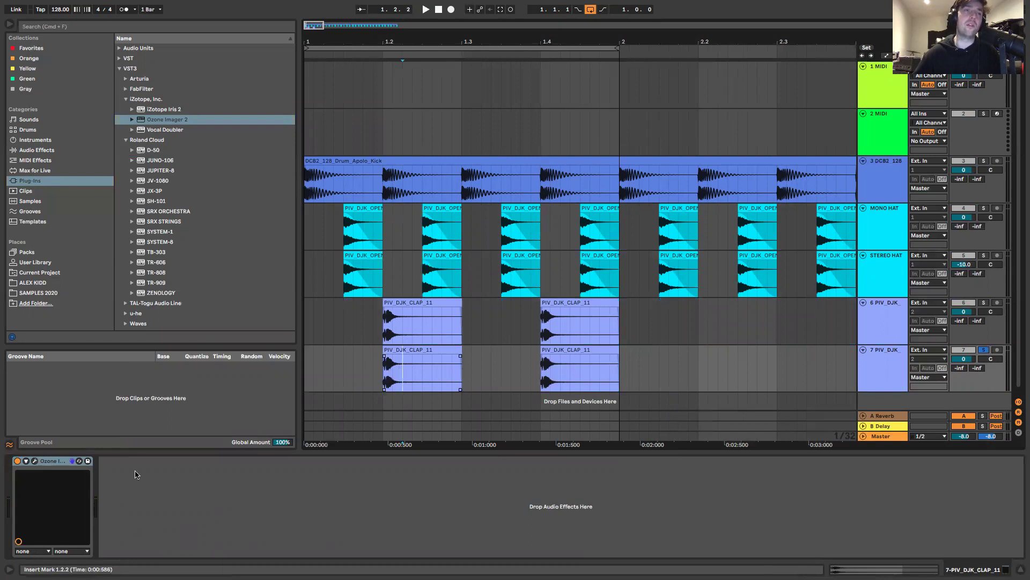
{"action": "left_click", "coordinate": [35, 461]}
{"action": "left_click_drag", "start_coordinate": [327, 555], "coordinate": [328, 443]}
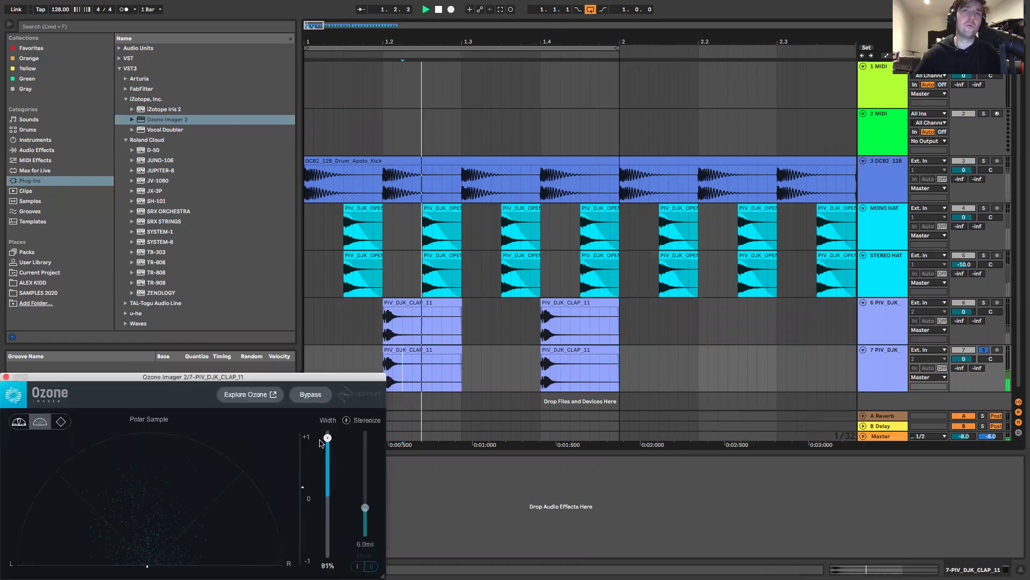
{"action": "key", "text": "space"}
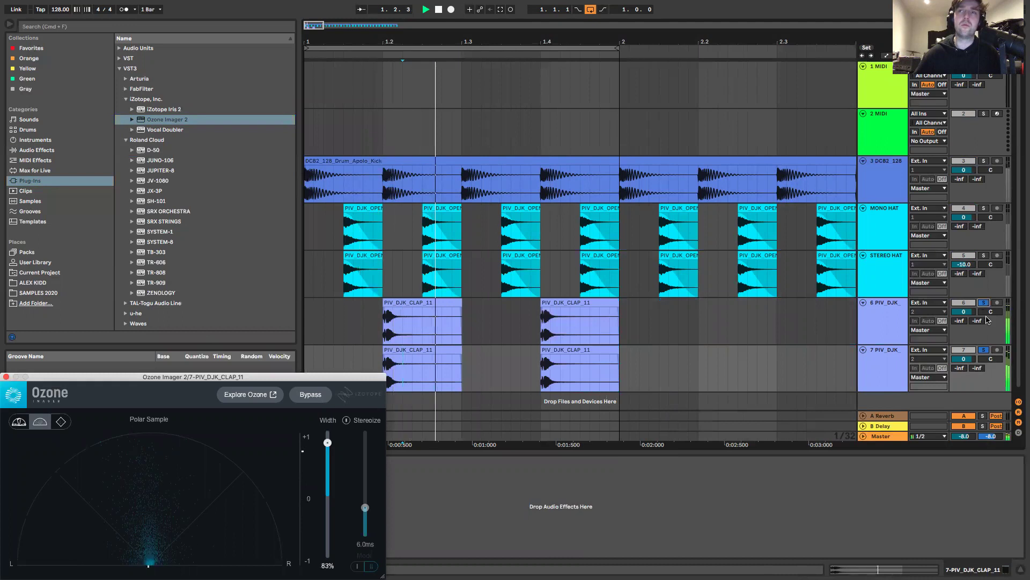
Solo the original clap as well, and set the duplicated clap's volume to -6.0 dB and its pan to 12L.
{"action": "left_click", "coordinate": [983, 302]}
{"action": "left_click_drag", "start_coordinate": [964, 359], "coordinate": [964, 373]}
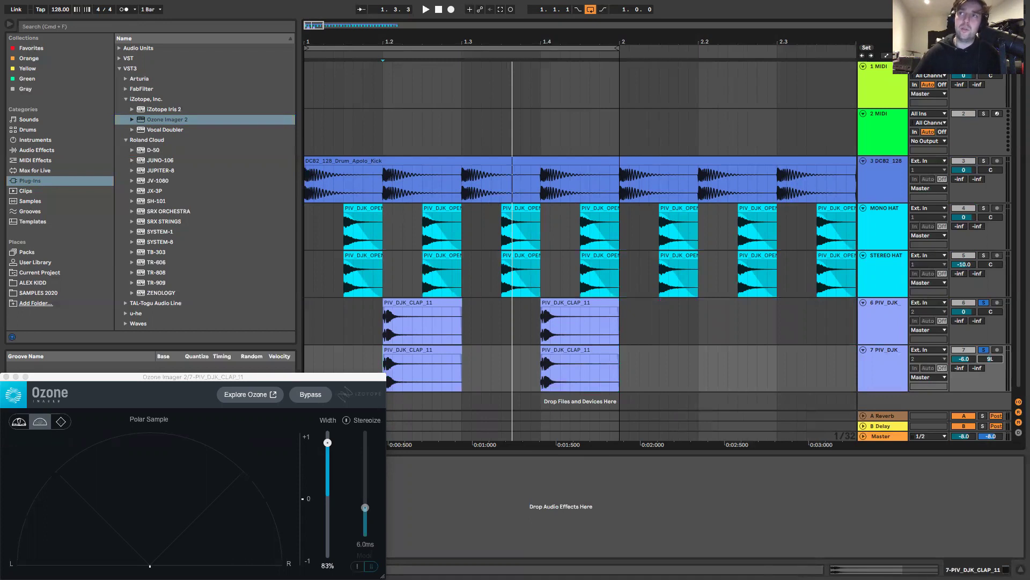
{"action": "left_click_drag", "start_coordinate": [132, 381], "coordinate": [180, 355]}
{"action": "left_click_drag", "start_coordinate": [990, 358], "coordinate": [960, 370]}
Play the unsoloed mix, set the duplicated clap's volume to -9.9 dB and its reverb send to -20.6 dB, and solo it.
{"action": "key", "text": "space"}
{"action": "left_click", "coordinate": [984, 349]}
{"action": "left_click", "coordinate": [984, 302]}
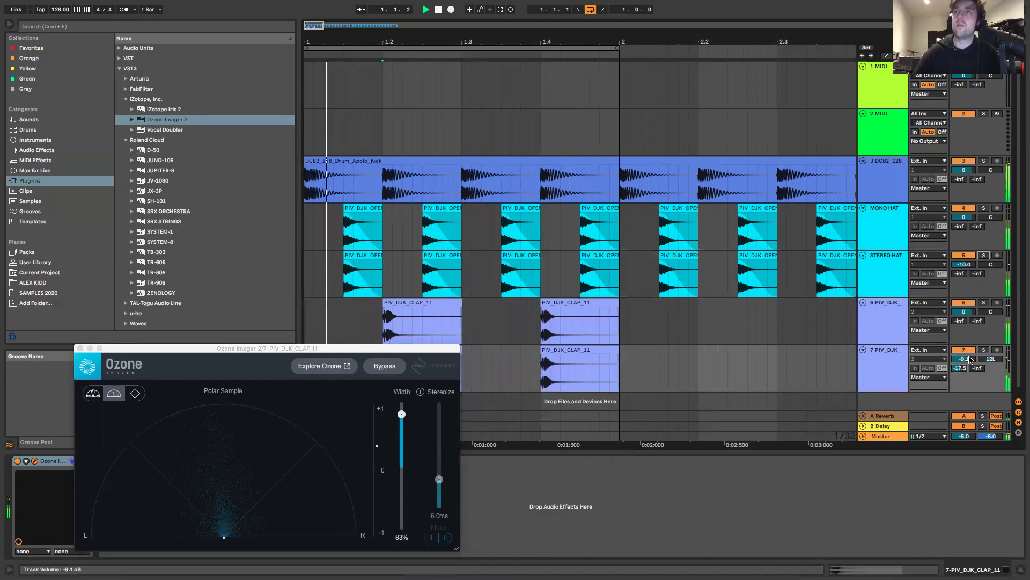
{"action": "left_click_drag", "start_coordinate": [964, 359], "coordinate": [964, 372]}
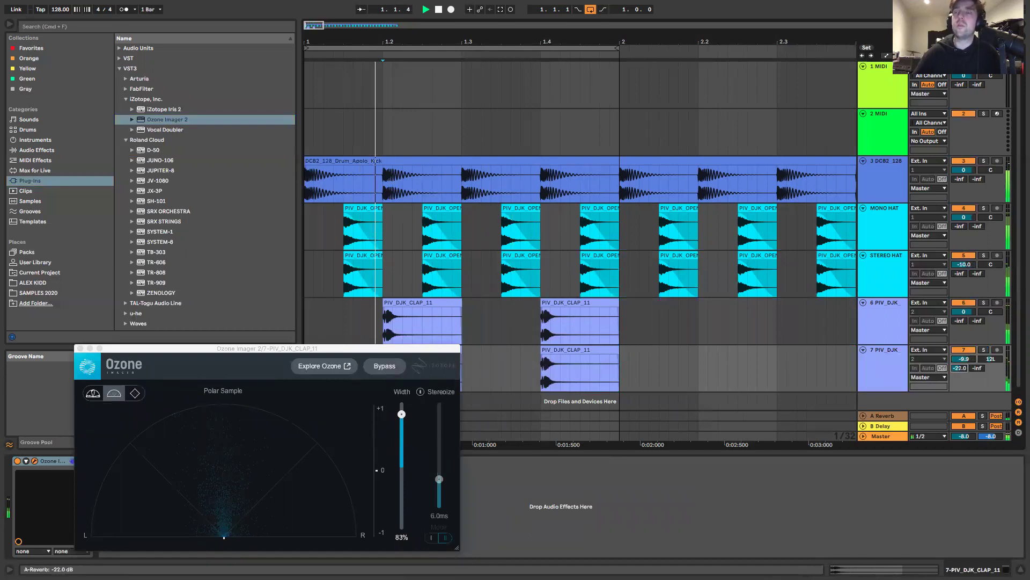
{"action": "left_click", "coordinate": [984, 350]}
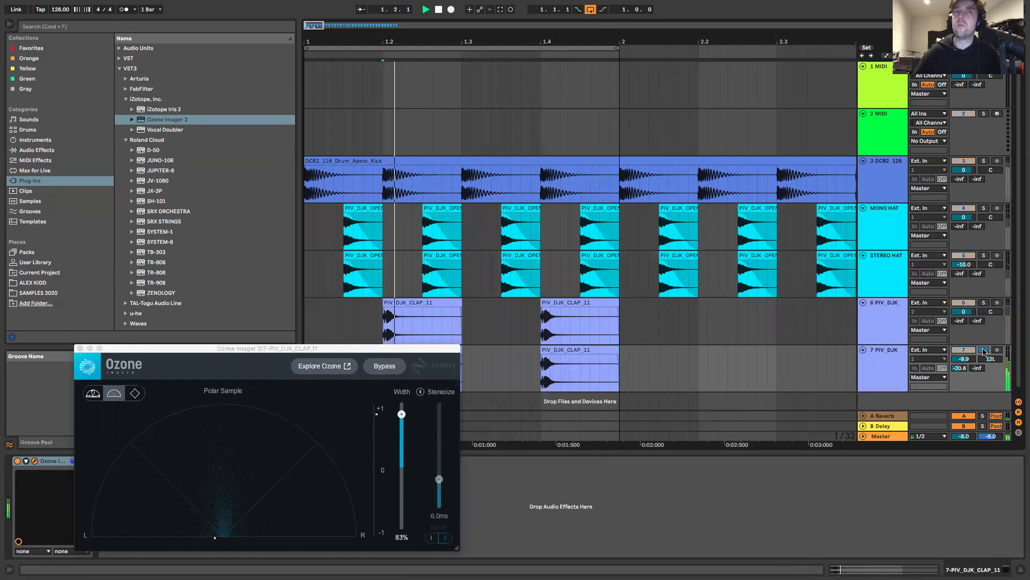
Close the Ozone Imager window, duplicate the left-panned clap track and pan the new copy to 13R.
{"action": "left_click", "coordinate": [79, 349]}
{"action": "left_click", "coordinate": [886, 363]}
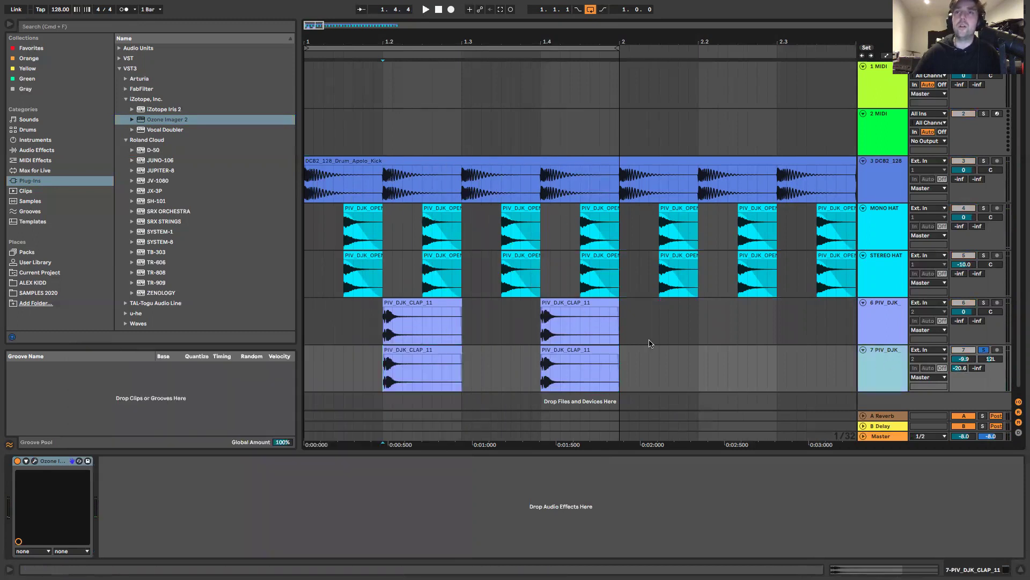
{"action": "key", "text": "super+d"}
{"action": "left_click_drag", "start_coordinate": [384, 395], "coordinate": [620, 396]}
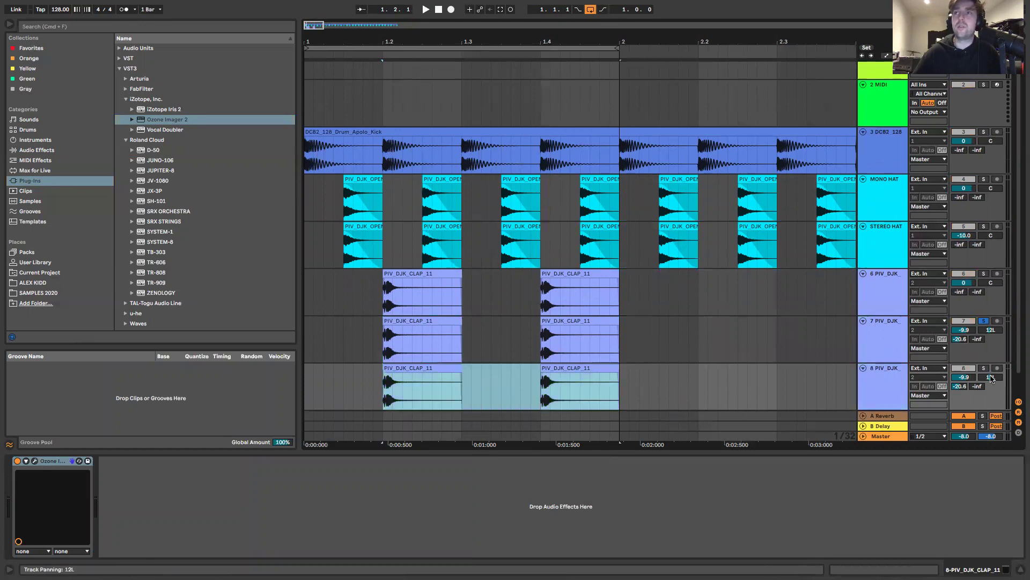
{"action": "left_click_drag", "start_coordinate": [991, 377], "coordinate": [991, 375]}
{"action": "scroll", "coordinate": [572, 360], "scroll_direction": "down", "scroll_amount": 2}
Shift the right-panned track's clap clips slightly later so they start just after the other two clap layers.
{"action": "left_click_drag", "start_coordinate": [384, 364], "coordinate": [620, 356]}
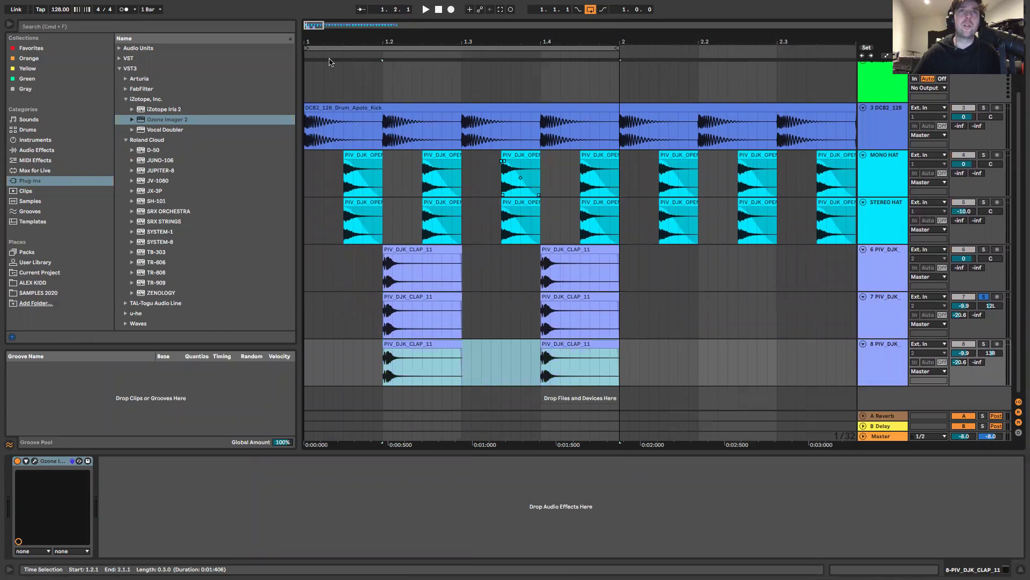
{"action": "key", "text": "plus"}
{"action": "key", "text": "plus"}
{"action": "key", "text": "plus"}
{"action": "key", "text": "plus"}
{"action": "key", "text": "plus"}
{"action": "key", "text": "plus"}
{"action": "left_click_drag", "start_coordinate": [543, 351], "coordinate": [550, 352]}
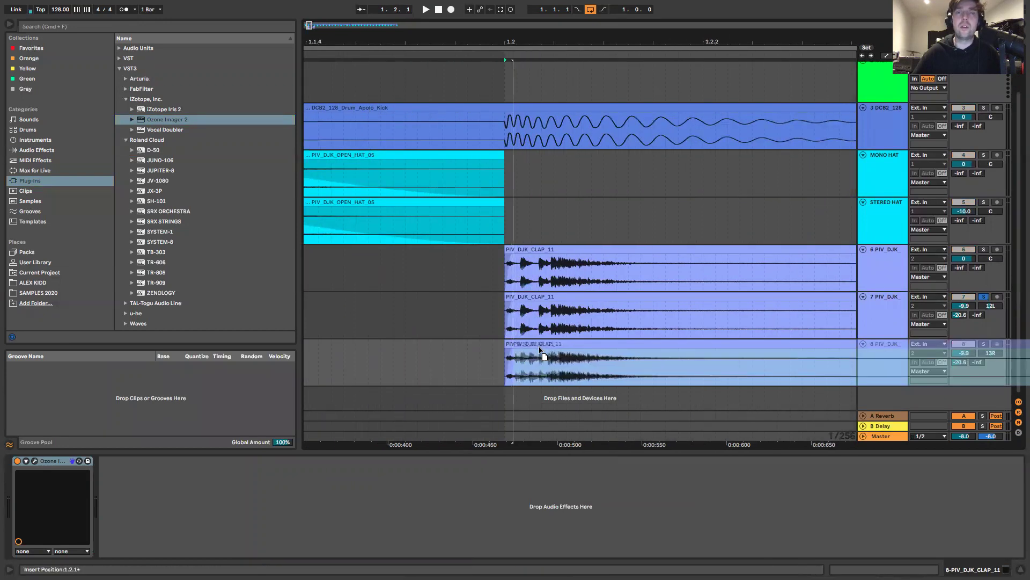
{"action": "left_click", "coordinate": [380, 362]}
Play the full mix without solos and duplicate the first bar of all three clap tracks into bar 2.
{"action": "key", "text": "space"}
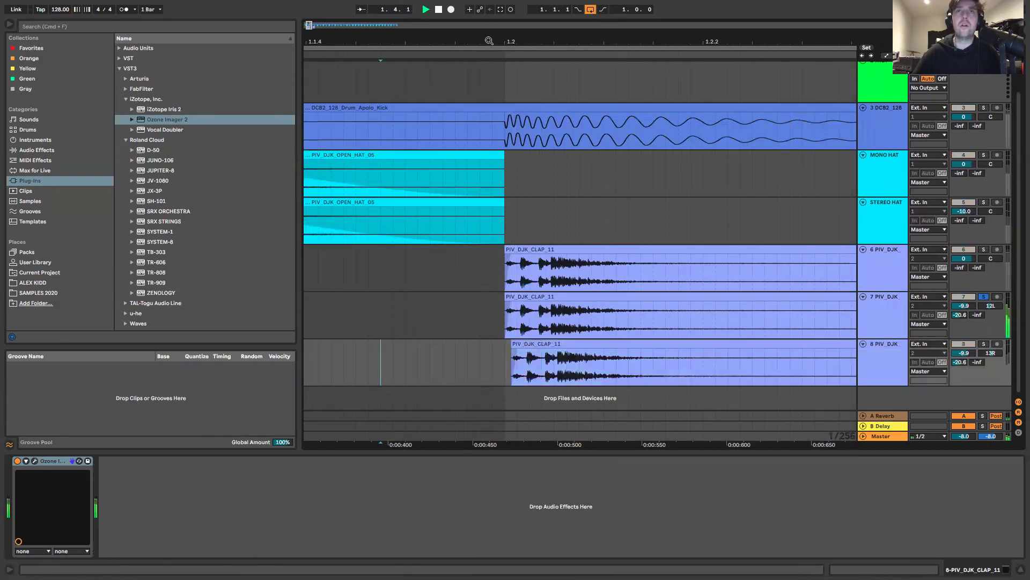
{"action": "left_click_drag", "start_coordinate": [490, 40], "coordinate": [489, 6]}
{"action": "left_click", "coordinate": [984, 296]}
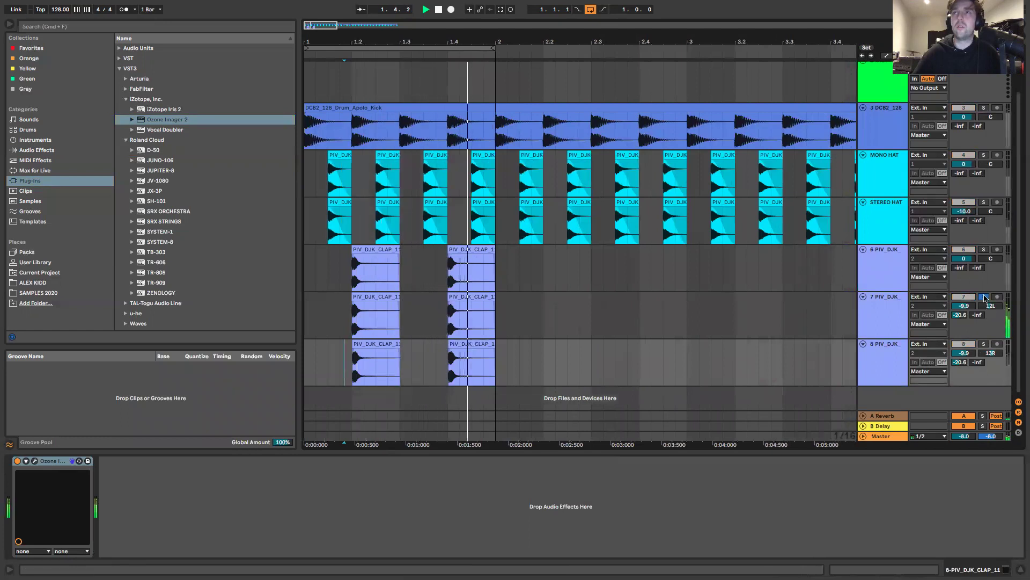
{"action": "left_click_drag", "start_coordinate": [498, 369], "coordinate": [317, 252]}
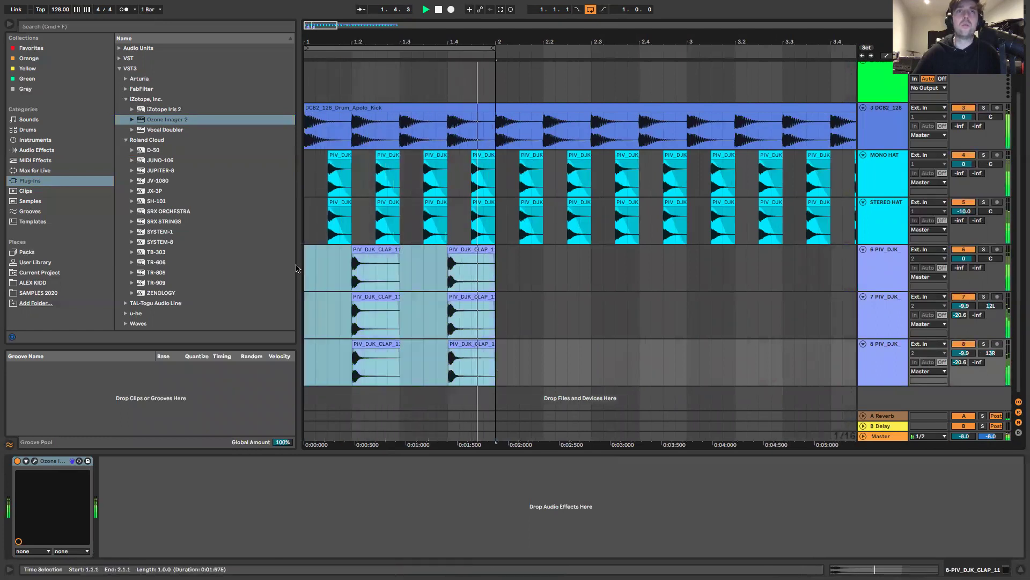
{"action": "key", "text": "super+d"}
Rename track 6 as MONO CLAP and the two panned clap tracks below it as STEREO CLAP.
{"action": "left_click", "coordinate": [884, 261]}
{"action": "key", "text": "super+r"}
{"action": "type", "text": "MONO"}
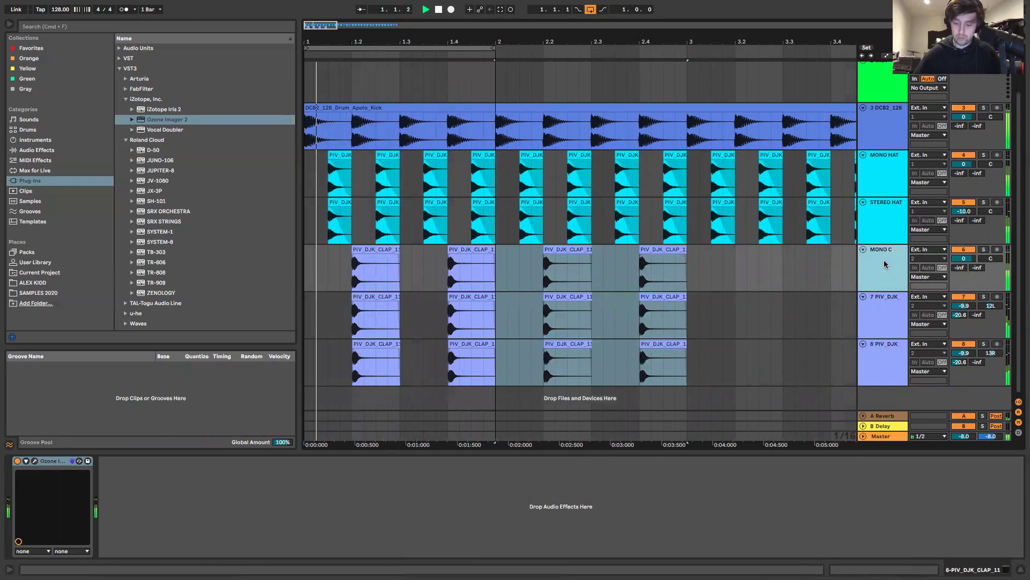
{"action": "type", "text": " CLAP"}
{"action": "key", "text": "Tab"}
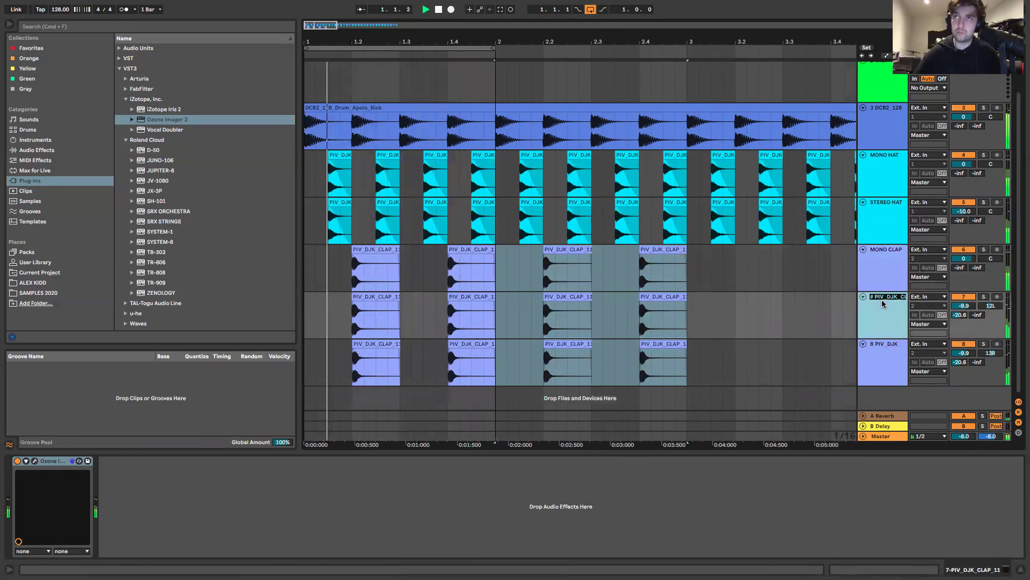
{"action": "type", "text": "STEREO CLAP"}
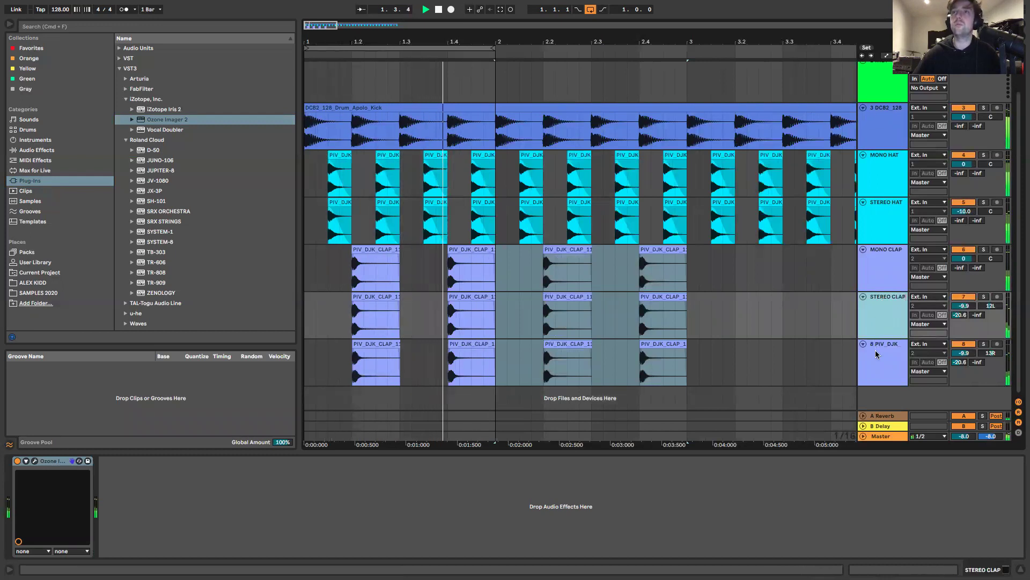
{"action": "key", "text": "Tab"}
{"action": "type", "text": "STEREO CLAP"}
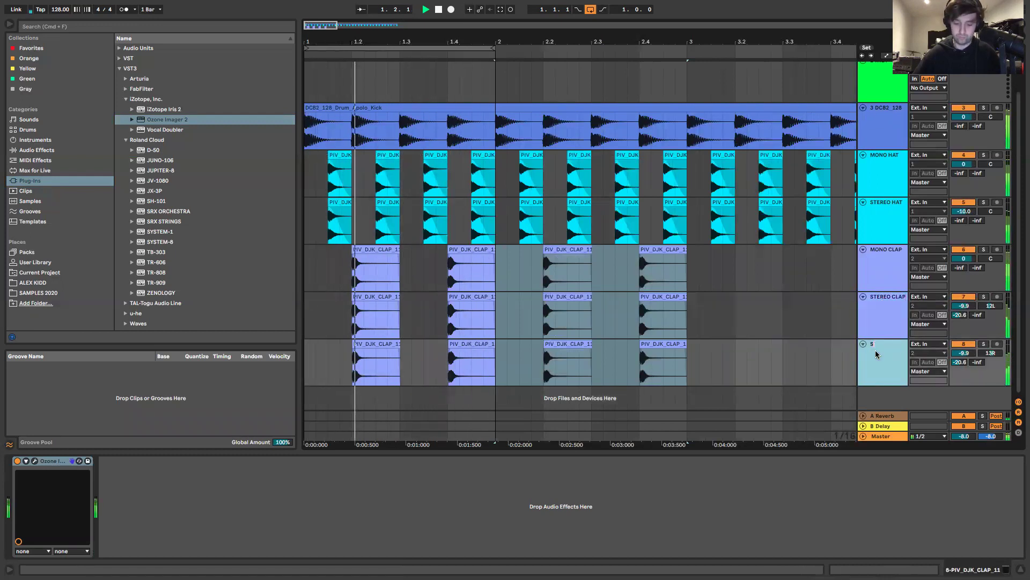
{"action": "key", "text": "Return"}
Stop playback and show the Master track's device chain.
{"action": "left_click", "coordinate": [328, 397]}
{"action": "key", "text": "space"}
{"action": "left_click_drag", "start_coordinate": [320, 42], "coordinate": [322, 62]}
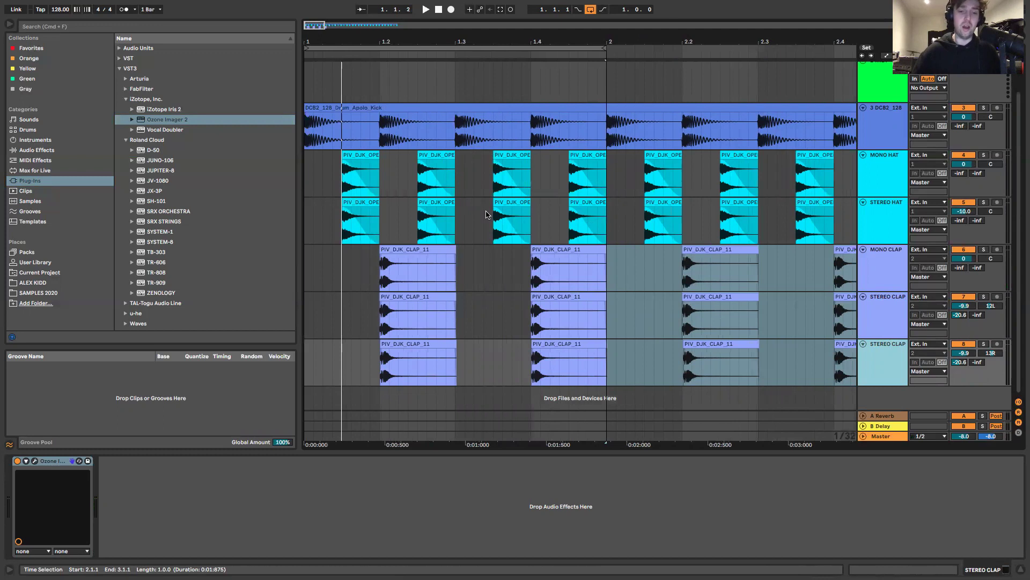
{"action": "left_click", "coordinate": [383, 271]}
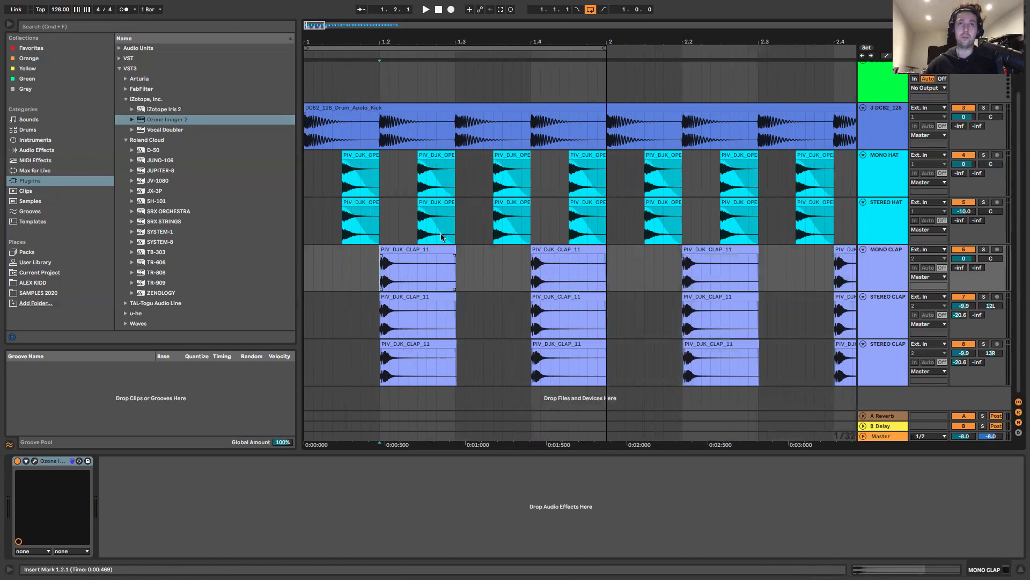
{"action": "key", "text": "Home"}
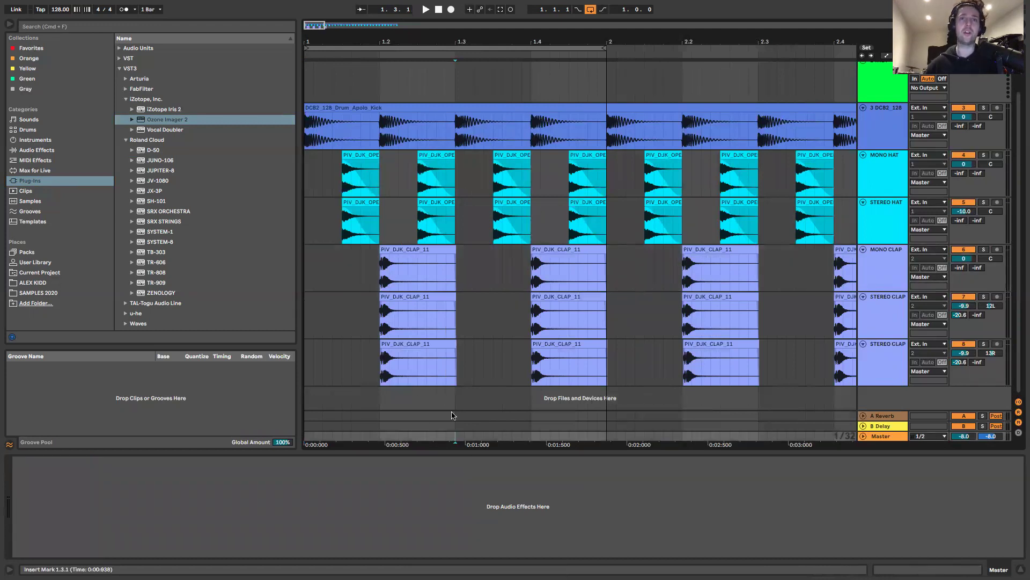
{"action": "left_click", "coordinate": [379, 437]}
{"action": "left_click", "coordinate": [885, 437]}
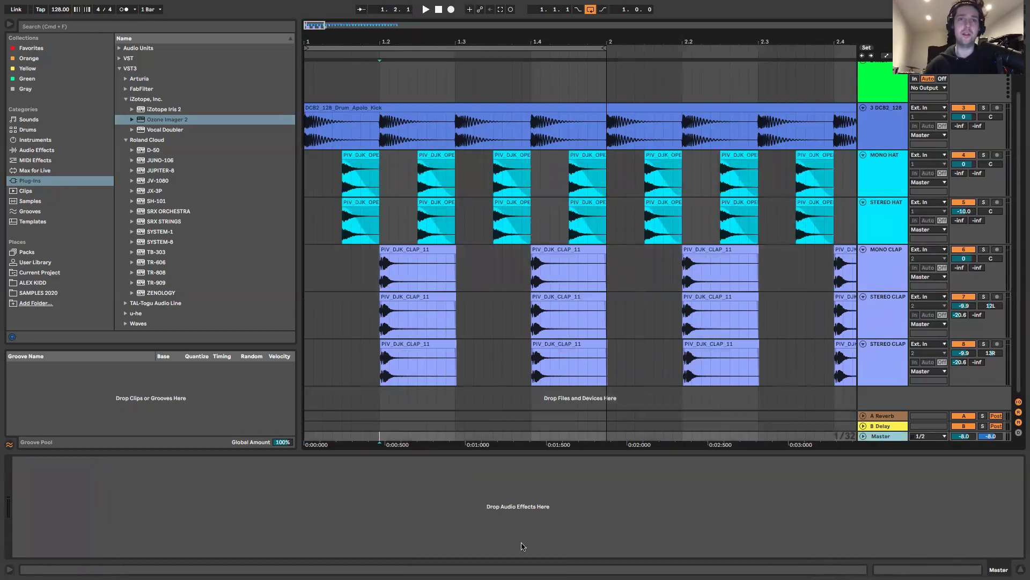
Search the audio effects for "utili", load Utility on the Master track and set its width to 0%.
{"action": "left_click", "coordinate": [36, 150]}
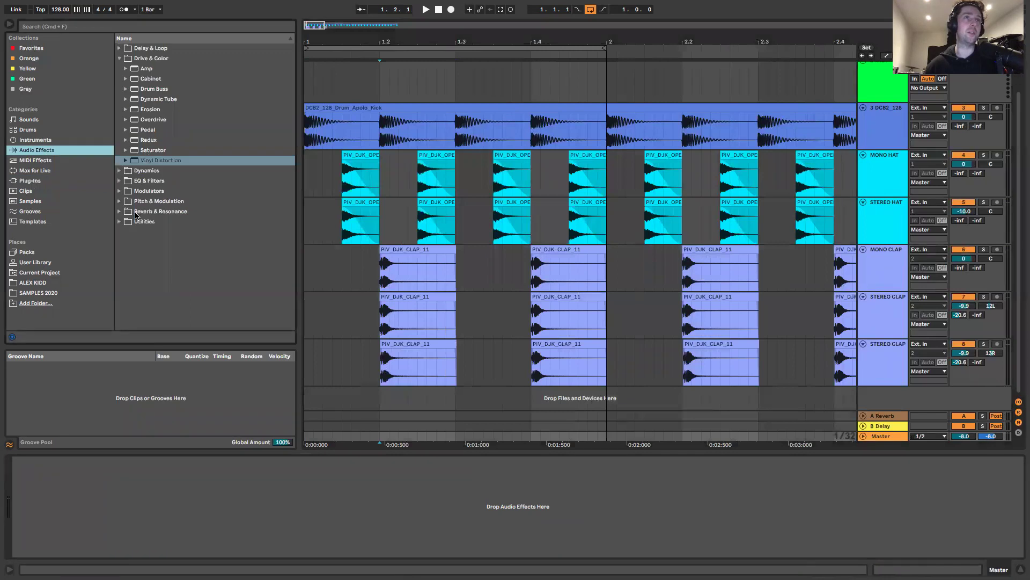
{"action": "left_click", "coordinate": [119, 221]}
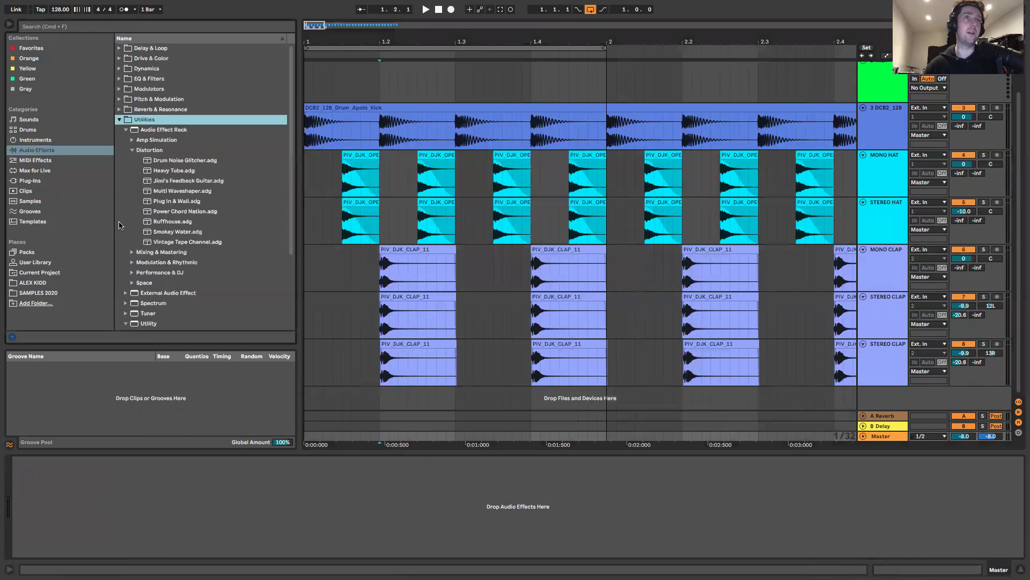
{"action": "left_click", "coordinate": [75, 27]}
{"action": "type", "text": "utili"}
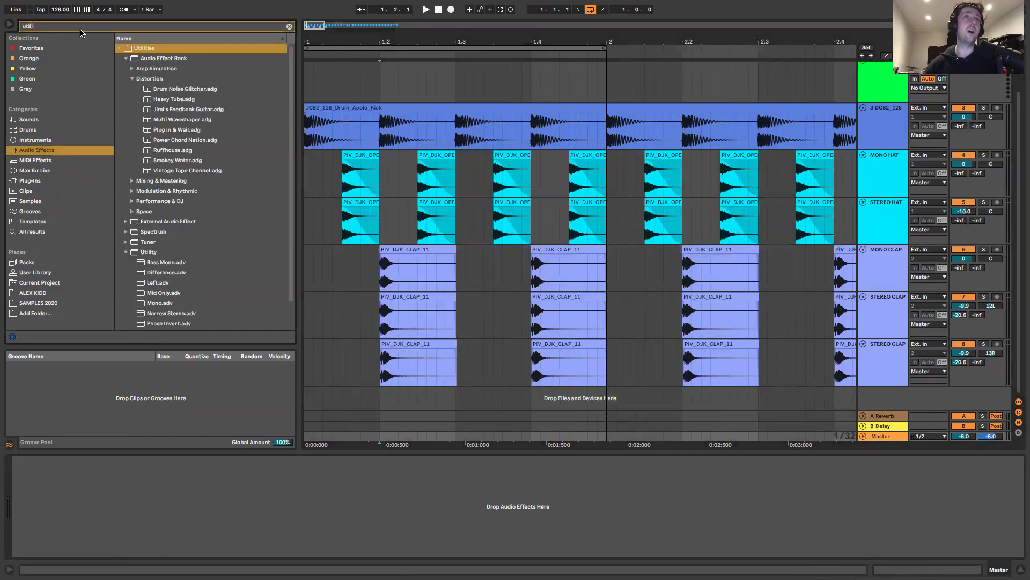
{"action": "double_click", "coordinate": [148, 252]}
{"action": "left_click_drag", "start_coordinate": [34, 513], "coordinate": [39, 517]}
Play the loop while toggling Utility to compare mono with stereo, and remove Utility from the Master track.
{"action": "key", "text": "space"}
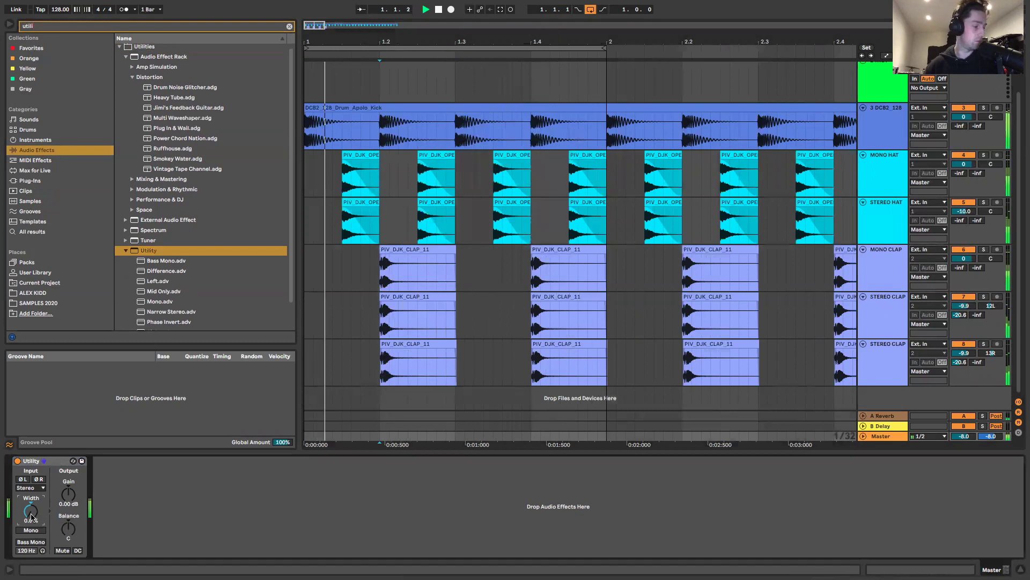
{"action": "left_click", "coordinate": [20, 462]}
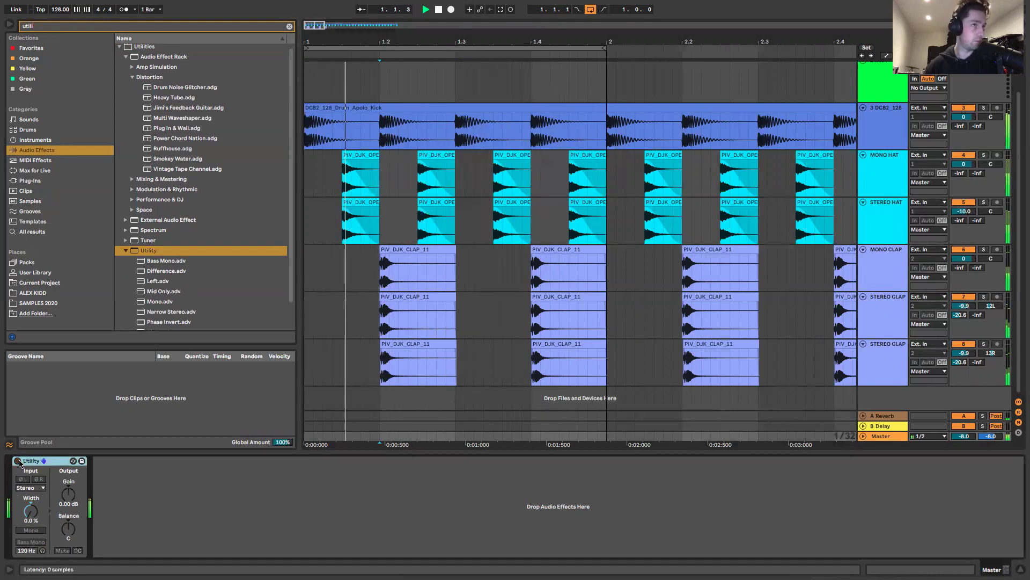
{"action": "left_click", "coordinate": [18, 461]}
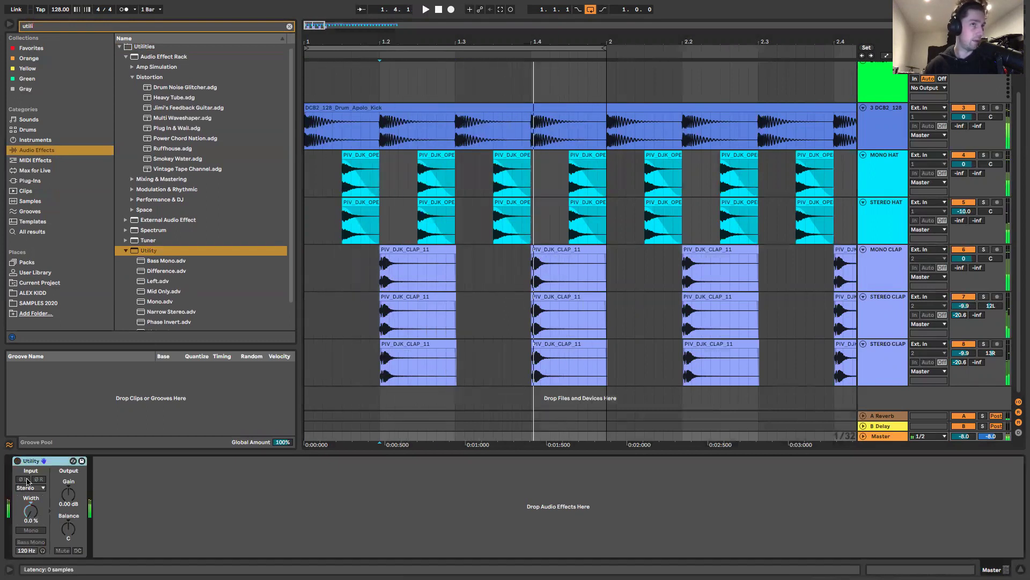
{"action": "left_click", "coordinate": [31, 512]}
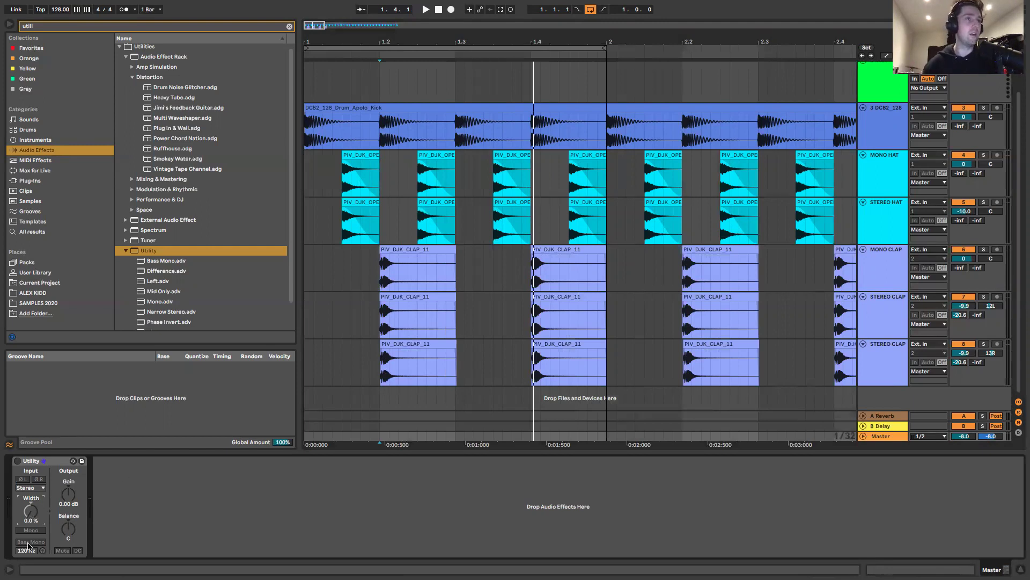
{"action": "left_click", "coordinate": [28, 461]}
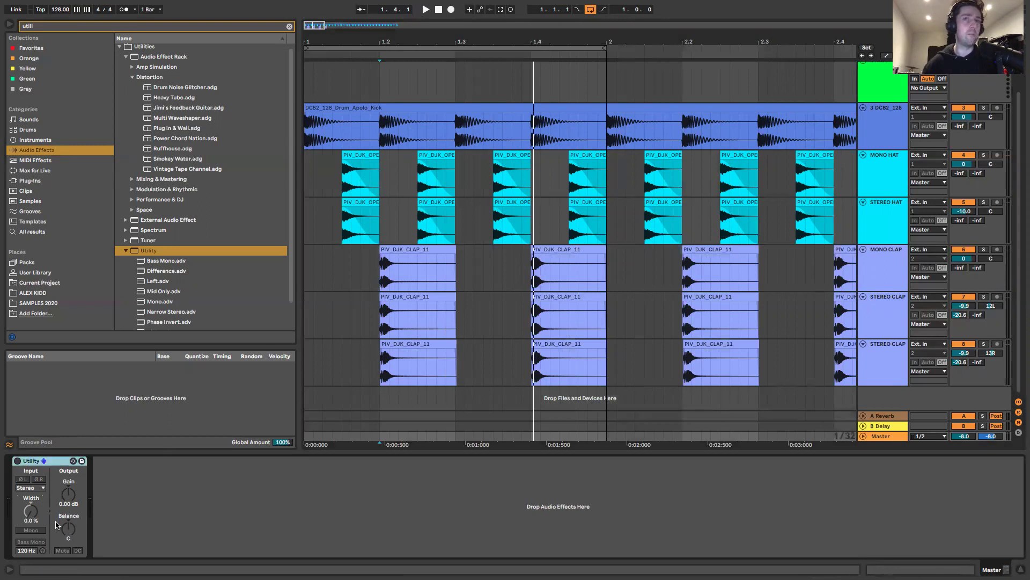
{"action": "key", "text": "space"}
{"action": "left_click", "coordinate": [17, 461]}
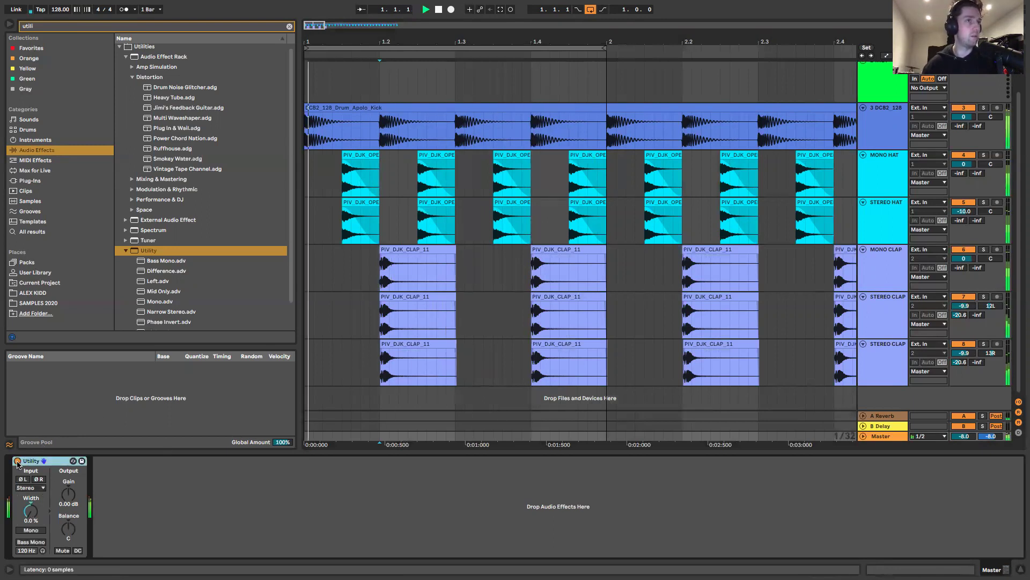
{"action": "key", "text": "Delete"}
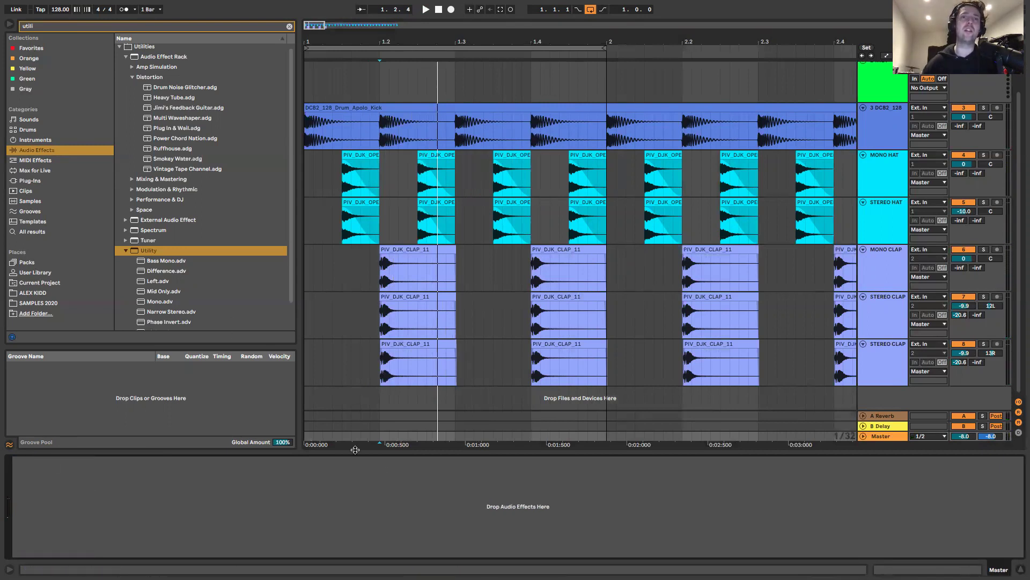
Hide the device view and insert a new audio track below the last STEREO CLAP track.
{"action": "key", "text": "ctrl+alt+l"}
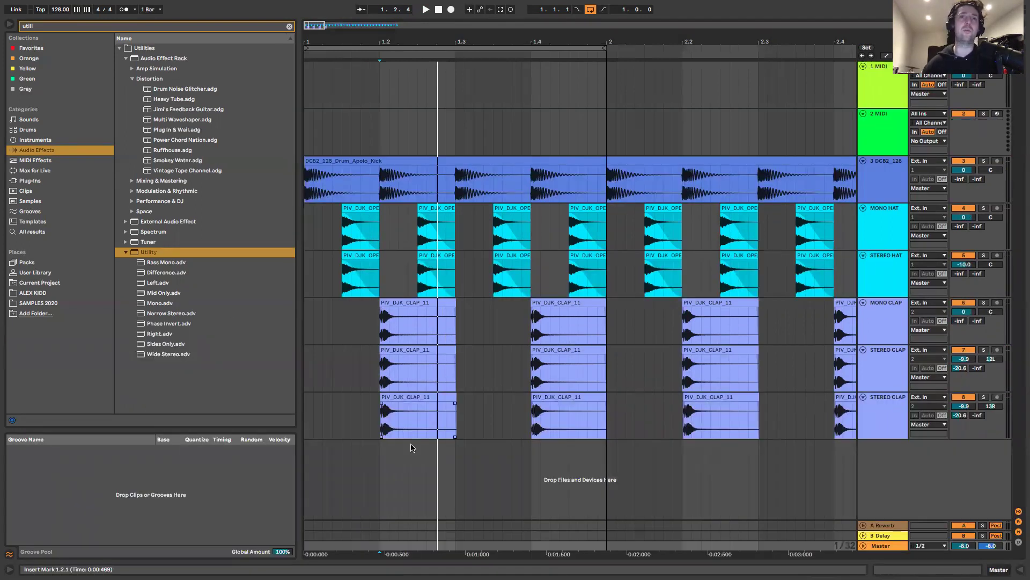
{"action": "left_click", "coordinate": [377, 422]}
{"action": "key", "text": "ctrl+t"}
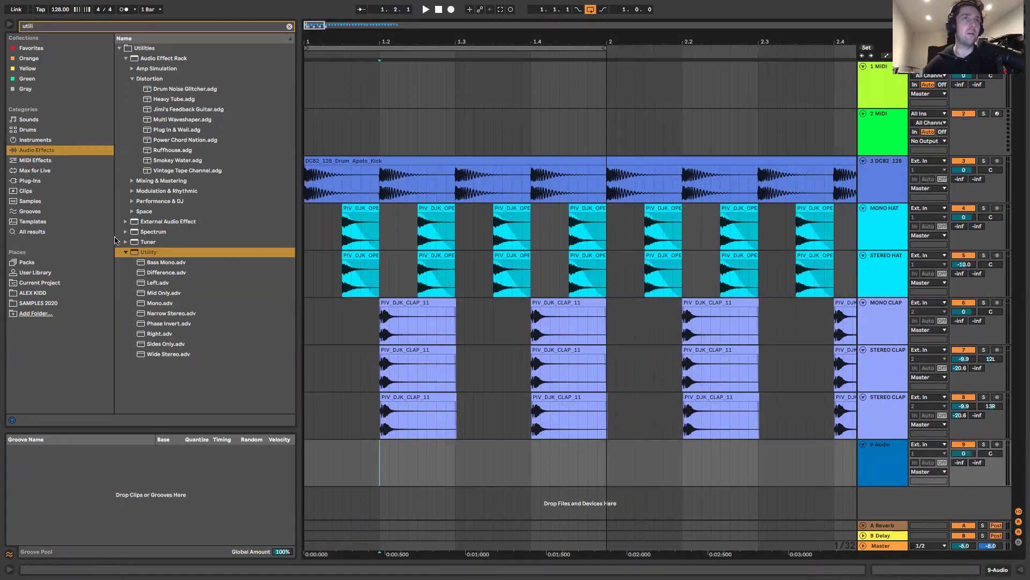
Clear the browser search and look through the SYNTH LOOPS folder in SAMPLES 2020, collapsing the opened sample folders.
{"action": "left_click", "coordinate": [289, 26]}
{"action": "left_click", "coordinate": [46, 294]}
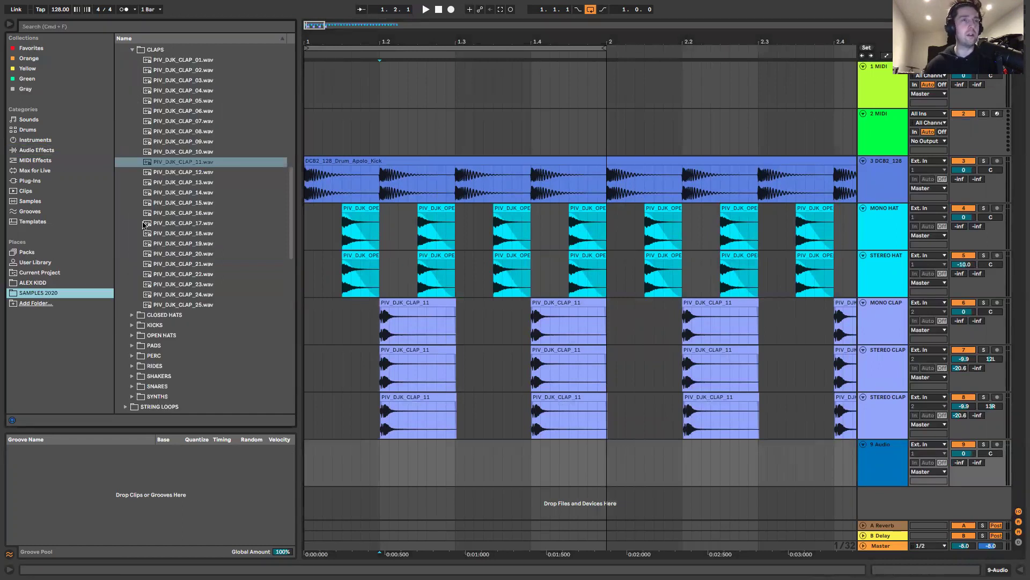
{"action": "scroll", "coordinate": [127, 161], "scroll_direction": "up", "scroll_amount": 3}
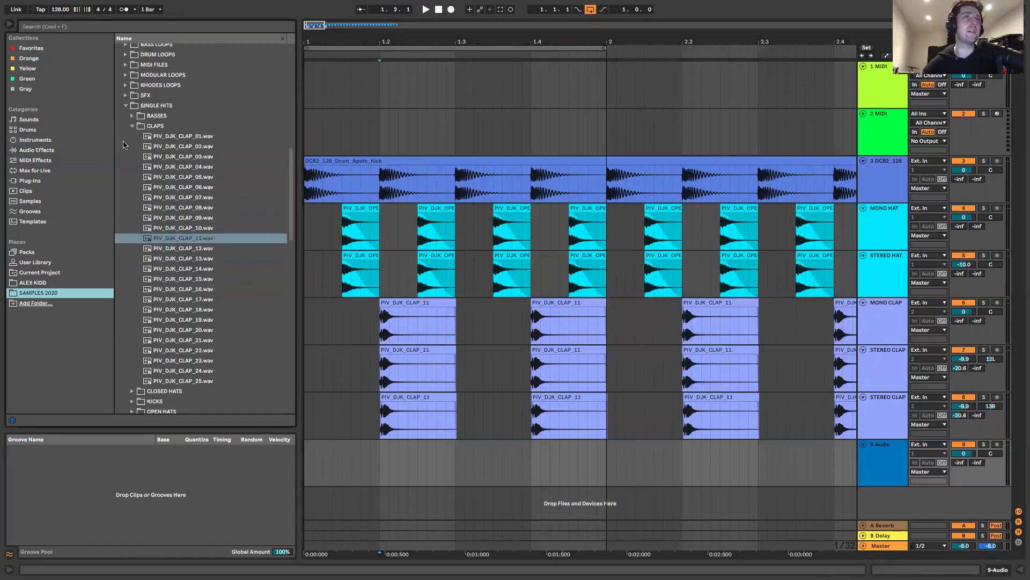
{"action": "left_click", "coordinate": [133, 127]}
{"action": "left_click", "coordinate": [124, 108]}
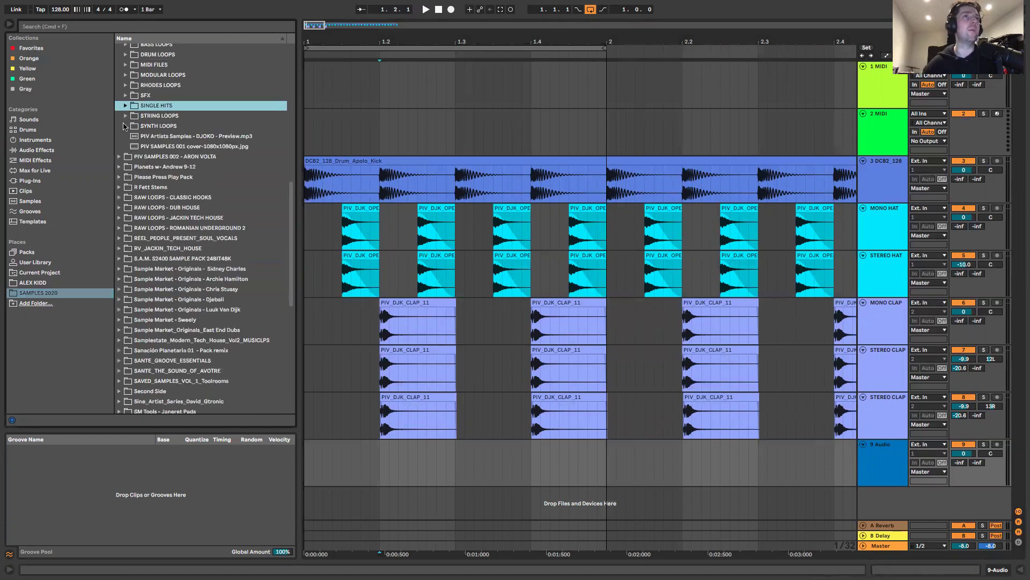
{"action": "left_click", "coordinate": [124, 126]}
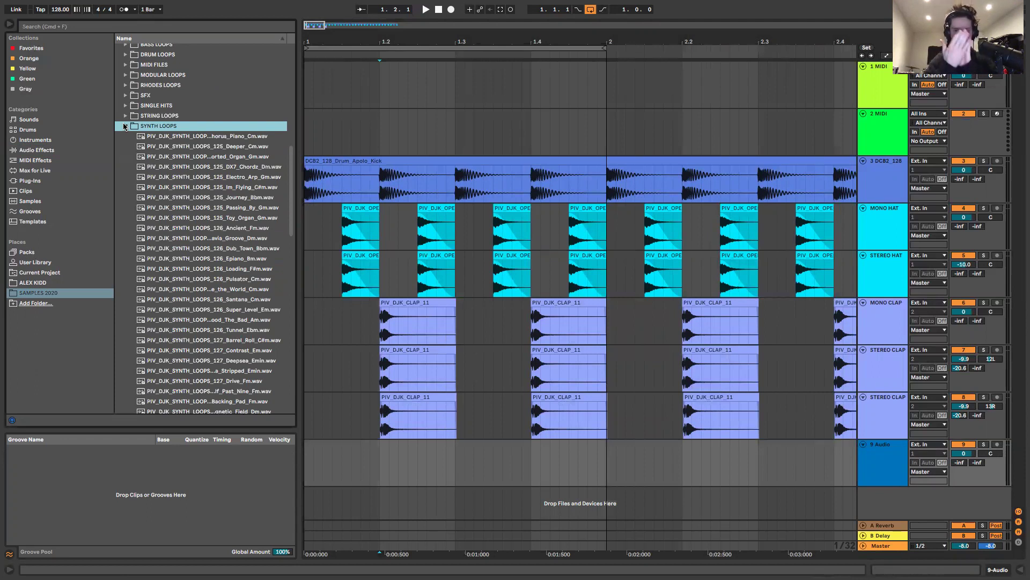
{"action": "left_click", "coordinate": [124, 126]}
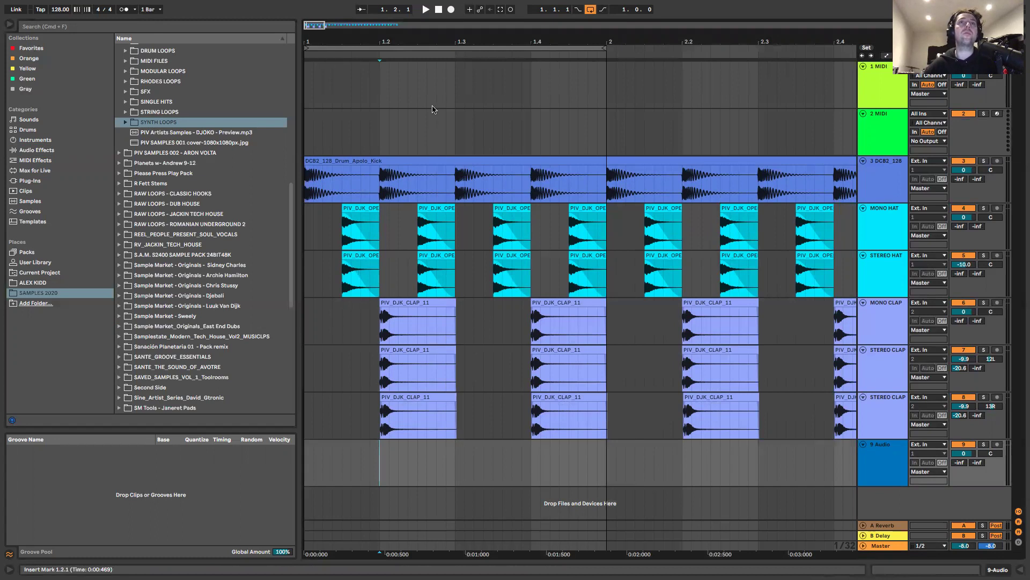
Duplicate the first bar of all tracks into bar 2 and extend the loop to two bars.
{"action": "key", "text": "minus"}
{"action": "left_click", "coordinate": [379, 48]}
{"action": "key", "text": "ctrl+d"}
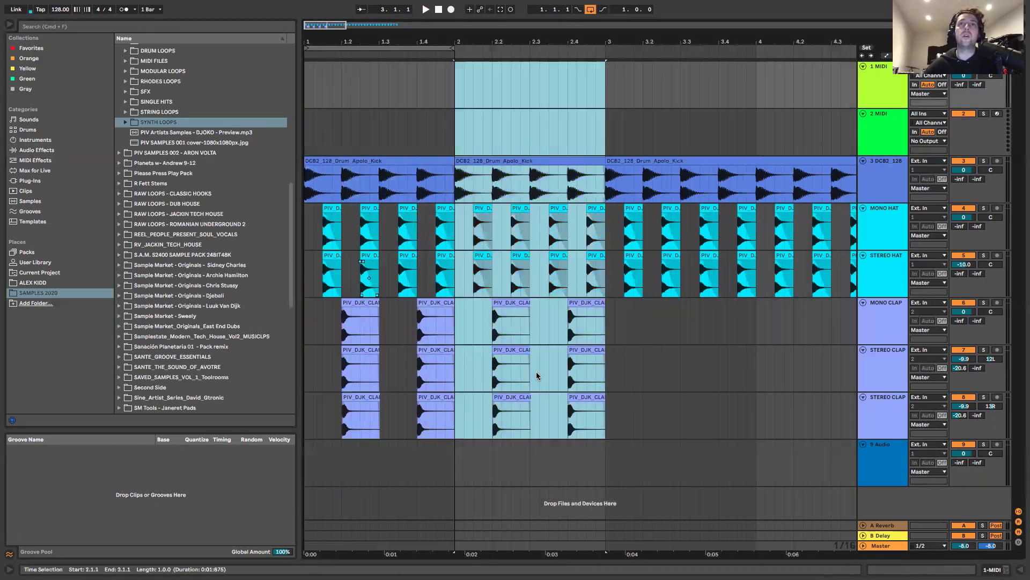
{"action": "left_click_drag", "start_coordinate": [536, 48], "coordinate": [606, 48]}
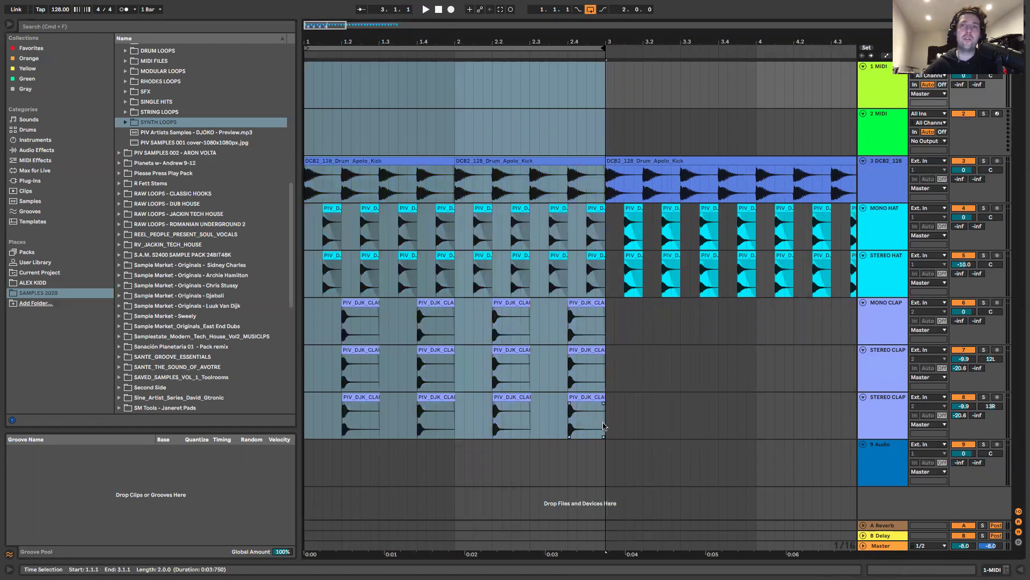
{"action": "left_click", "coordinate": [605, 427]}
{"action": "left_click", "coordinate": [600, 426]}
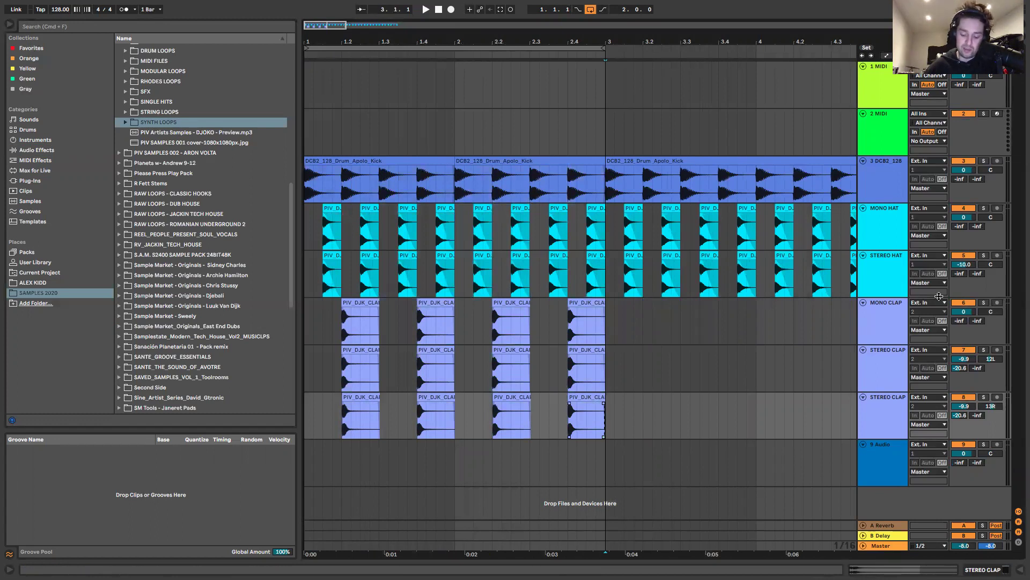
{"action": "left_click_drag", "start_coordinate": [604, 432], "coordinate": [311, 322]}
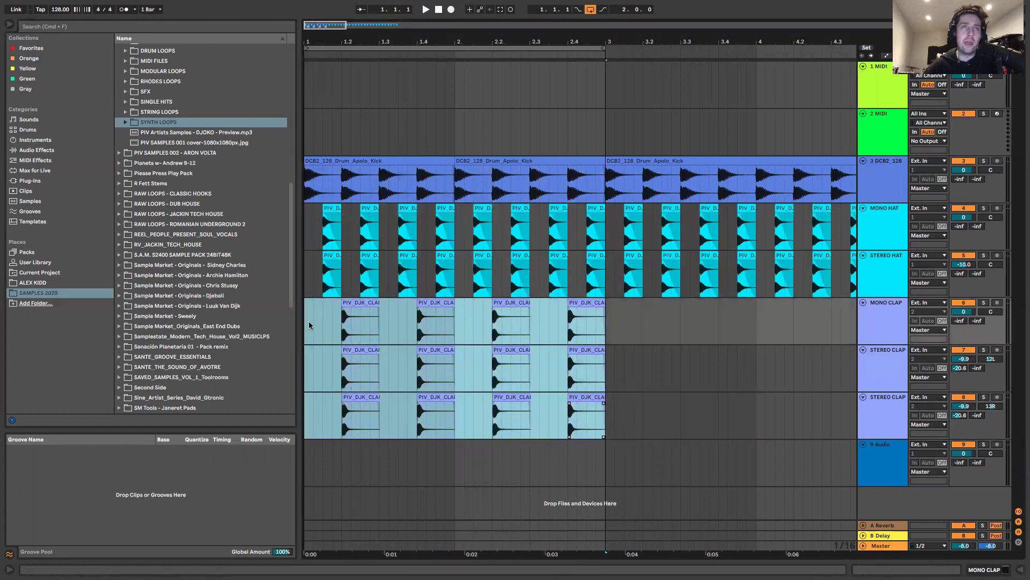
{"action": "left_click", "coordinate": [307, 323]}
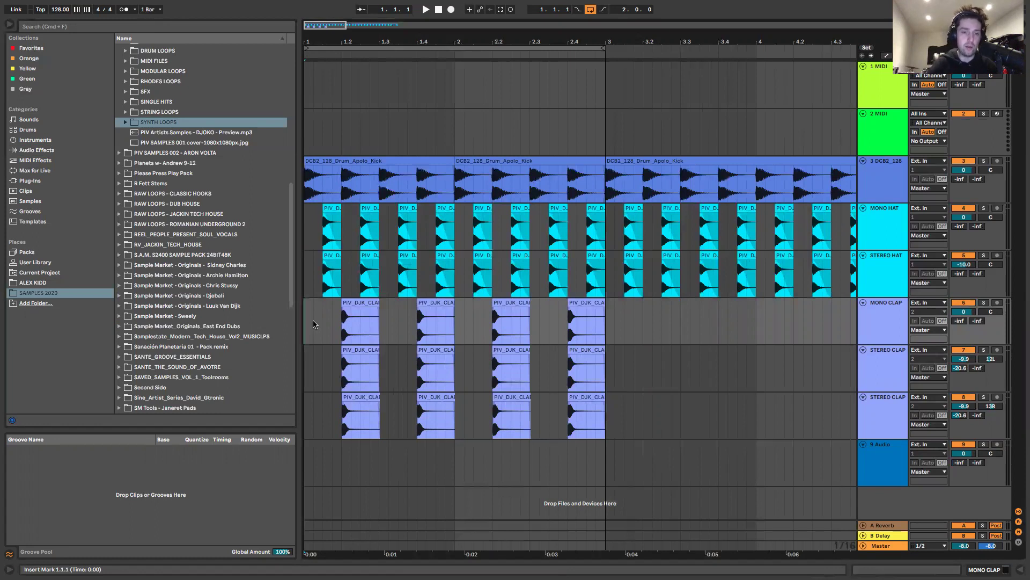
Insert another audio track directly below the last STEREO CLAP track and solo it.
{"action": "left_click", "coordinate": [343, 425]}
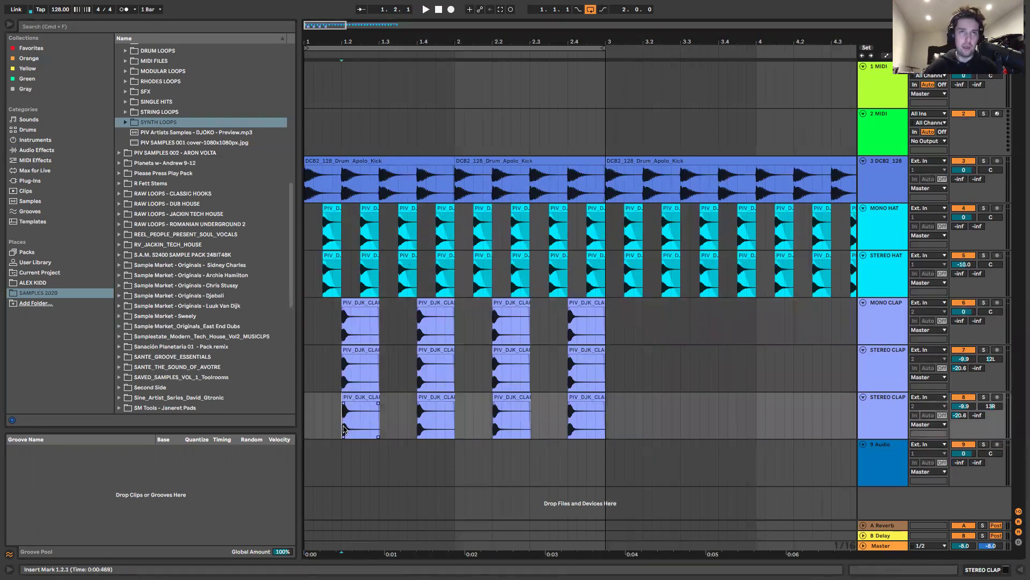
{"action": "key", "text": "super+t"}
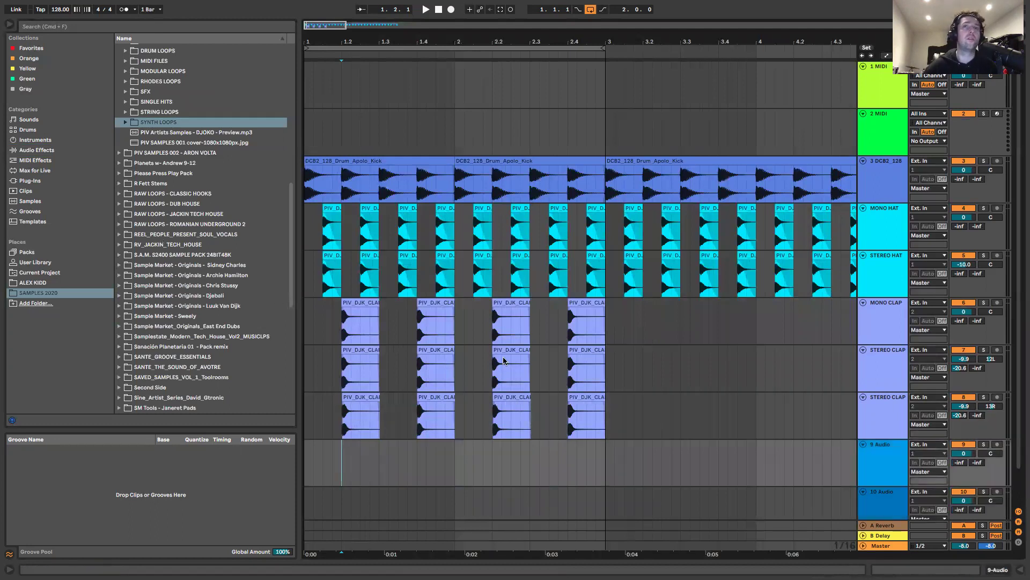
{"action": "left_click", "coordinate": [983, 443]}
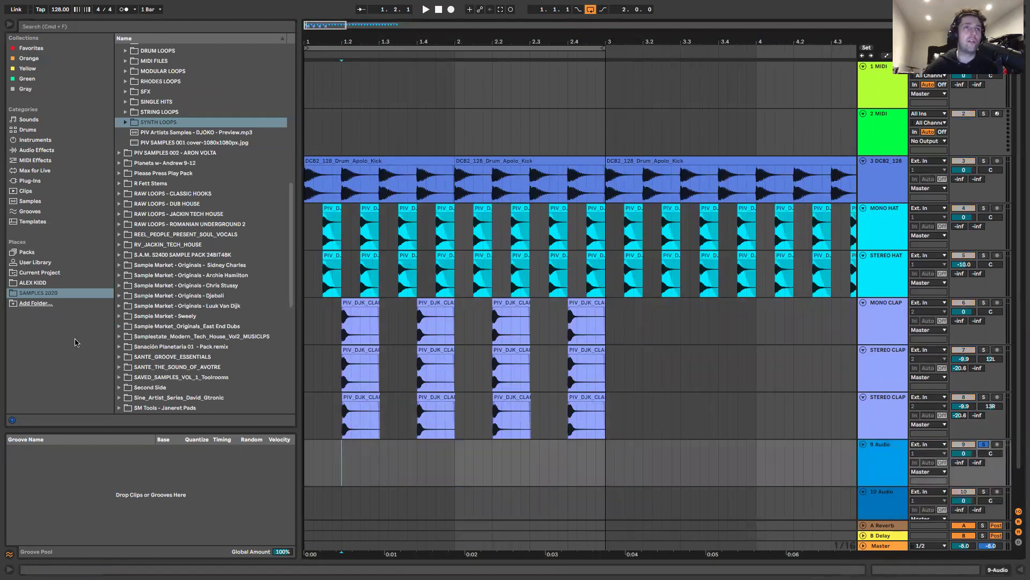
Search SAMPLES 2020 for "stab" and select the 132 short stabs loop in PIV SAMPLES 001's SYNTH LOOPS folder.
{"action": "left_click", "coordinate": [44, 30]}
{"action": "type", "text": "stab"}
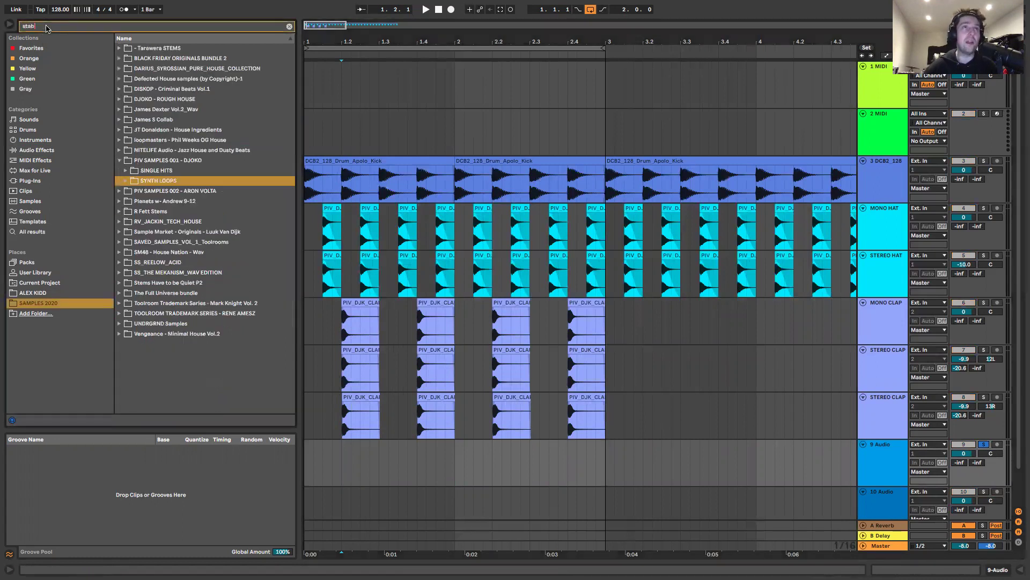
{"action": "left_click", "coordinate": [125, 181]}
{"action": "left_click", "coordinate": [135, 193]}
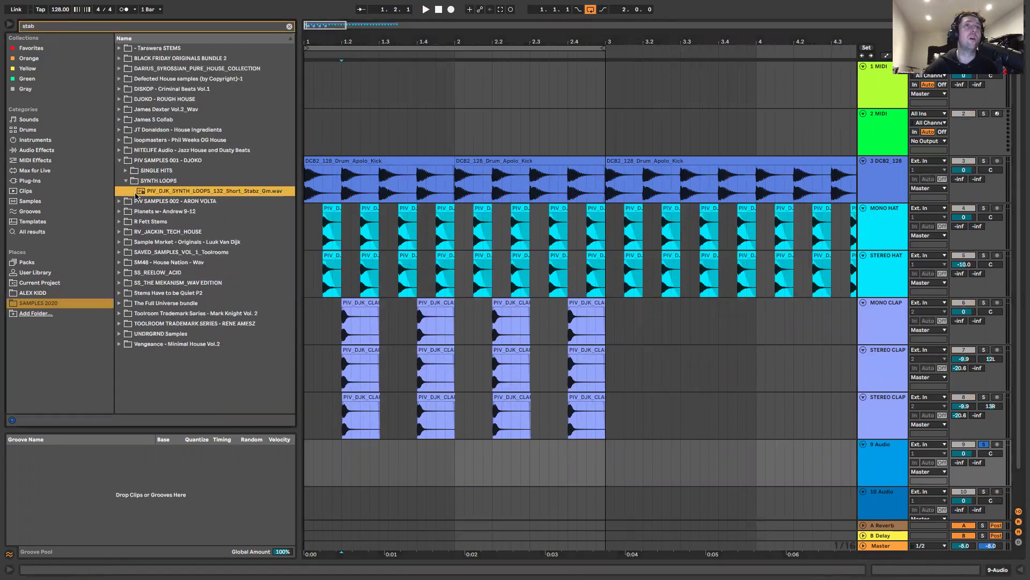
Place the 132 short stabs loop on the empty audio track, keep only one short stab at 1.2 and play it.
{"action": "left_click_drag", "start_coordinate": [135, 195], "coordinate": [522, 447]}
{"action": "key", "text": "Delete"}
{"action": "left_click", "coordinate": [537, 445]}
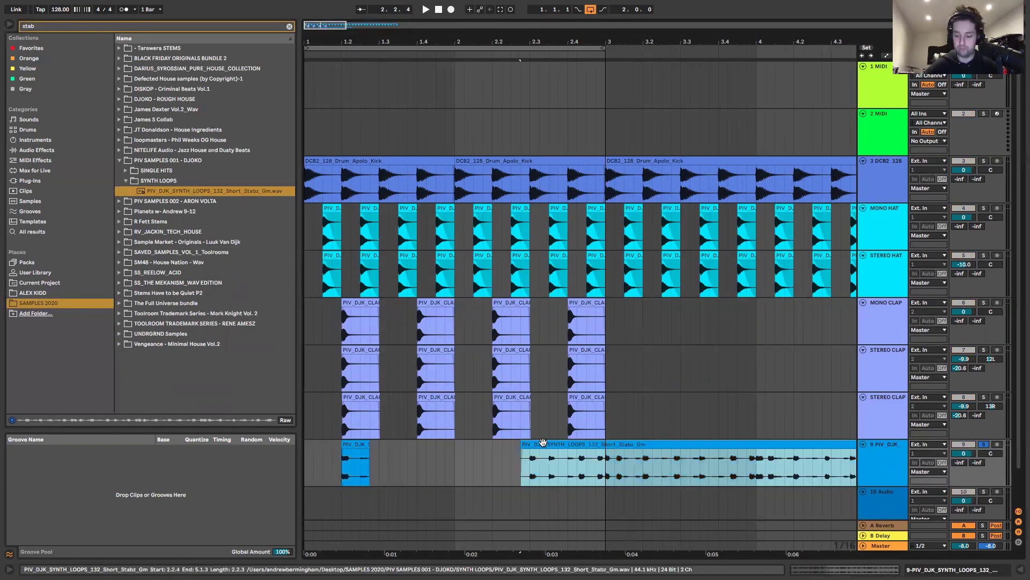
{"action": "key", "text": "Delete"}
{"action": "left_click", "coordinate": [316, 464]}
{"action": "key", "text": "space"}
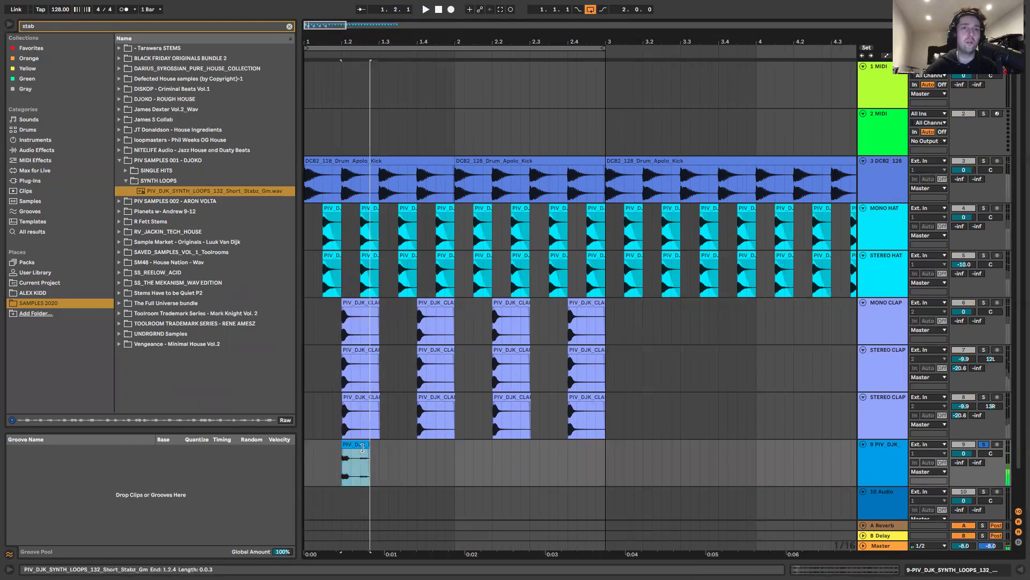
{"action": "key", "text": "space"}
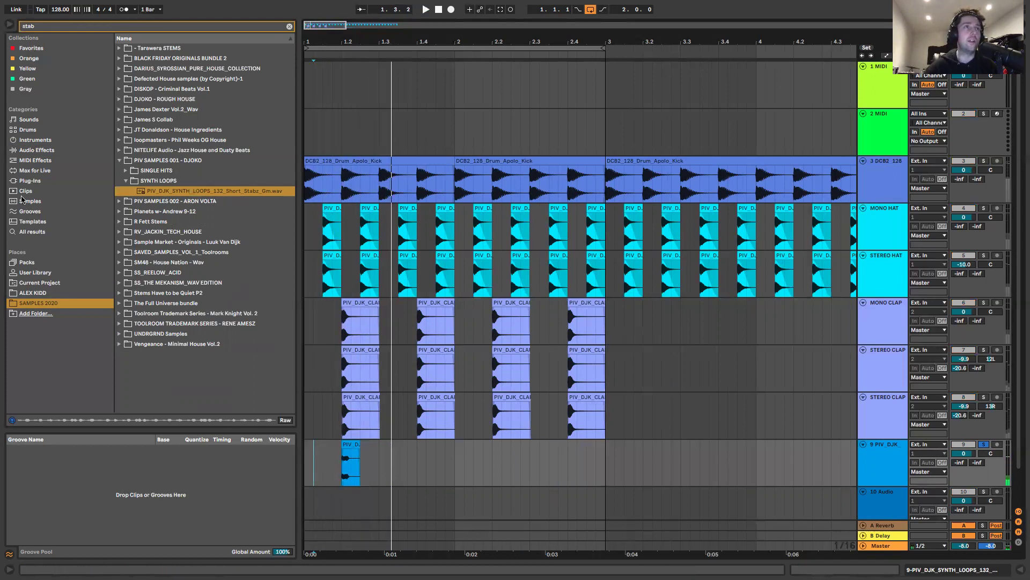
Search the audio effects for "rever" and look through the Audio Effect Rack presets under Utilities.
{"action": "left_click", "coordinate": [35, 155]}
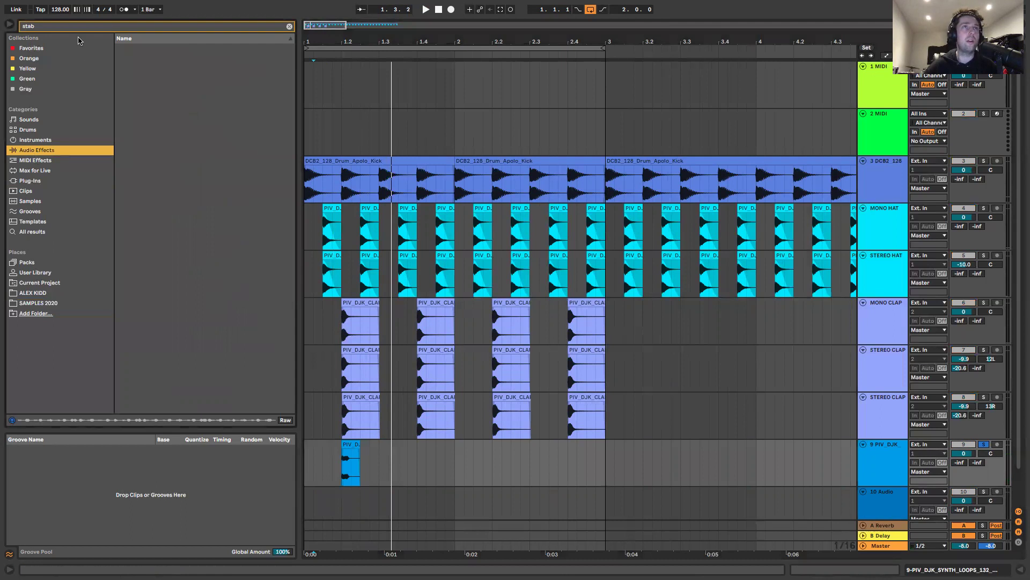
{"action": "key", "text": "super+f"}
{"action": "type", "text": "rever"}
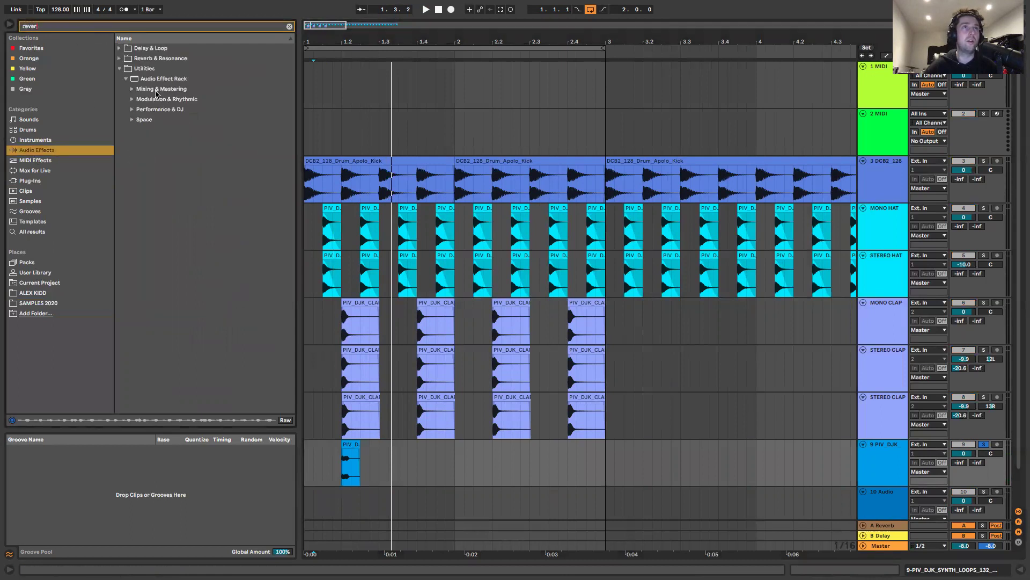
{"action": "left_click", "coordinate": [131, 120]}
{"action": "left_click", "coordinate": [131, 109]}
{"action": "left_click", "coordinate": [132, 99]}
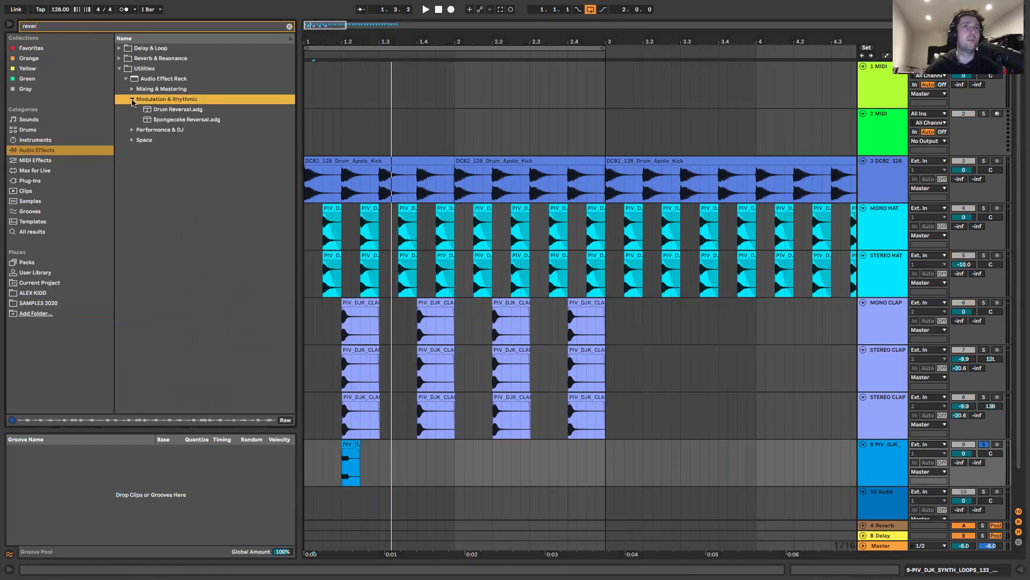
{"action": "left_click", "coordinate": [131, 89]}
{"action": "left_click", "coordinate": [132, 81]}
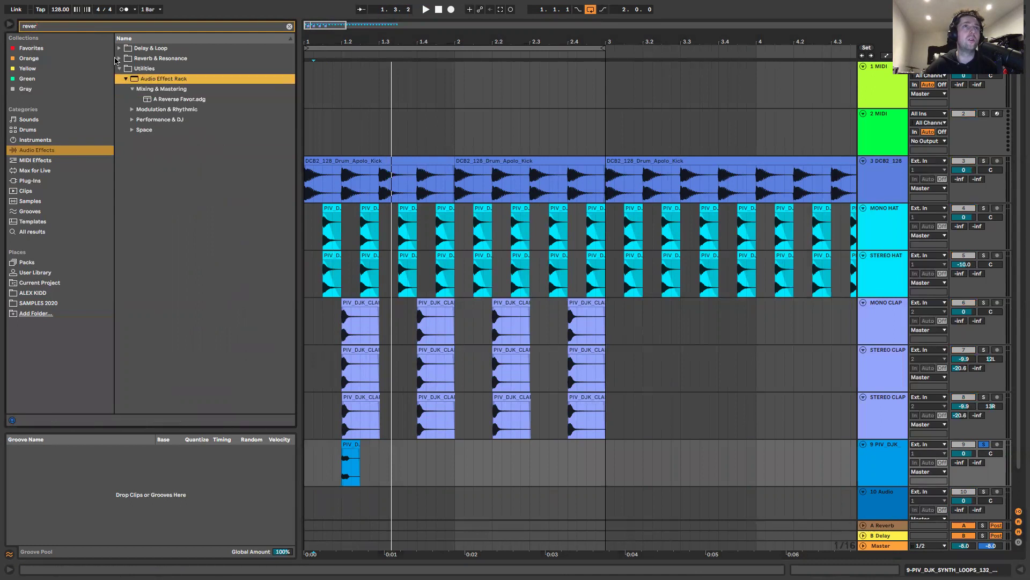
Load the Big Room preset from the Reverb device's Room folder onto the stab track.
{"action": "left_click", "coordinate": [119, 58]}
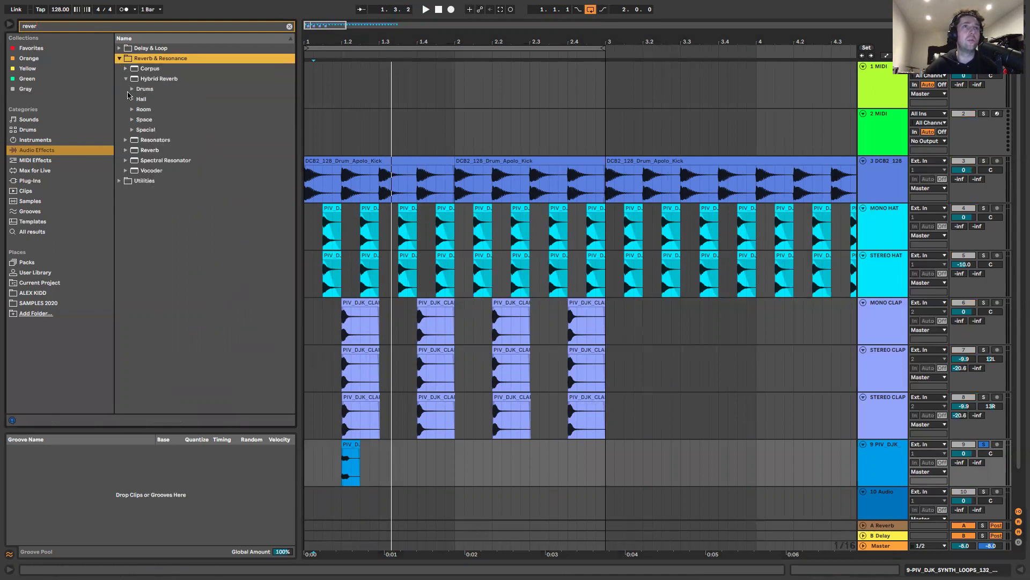
{"action": "left_click", "coordinate": [132, 109]}
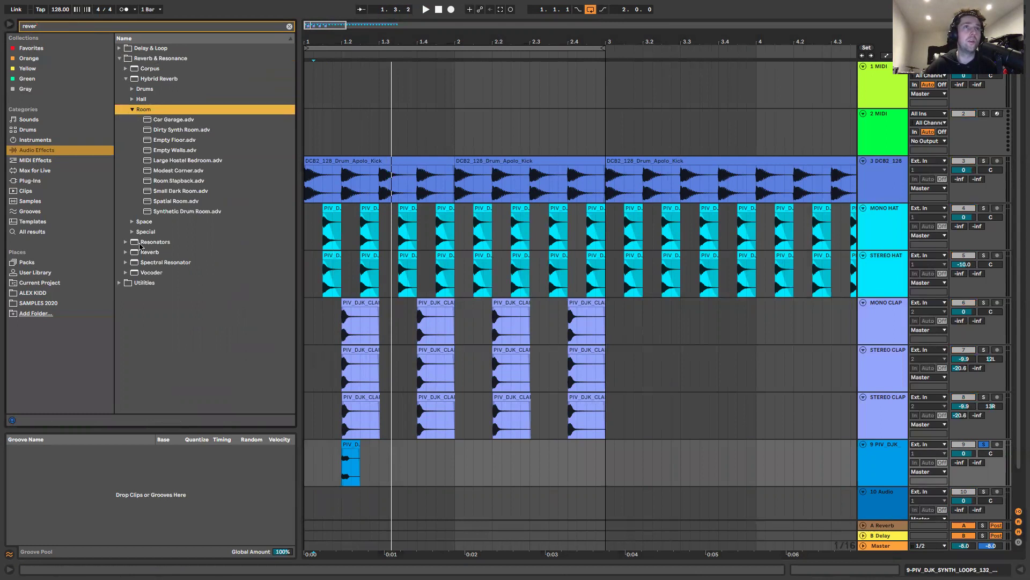
{"action": "left_click", "coordinate": [127, 251]}
{"action": "left_click", "coordinate": [132, 119]}
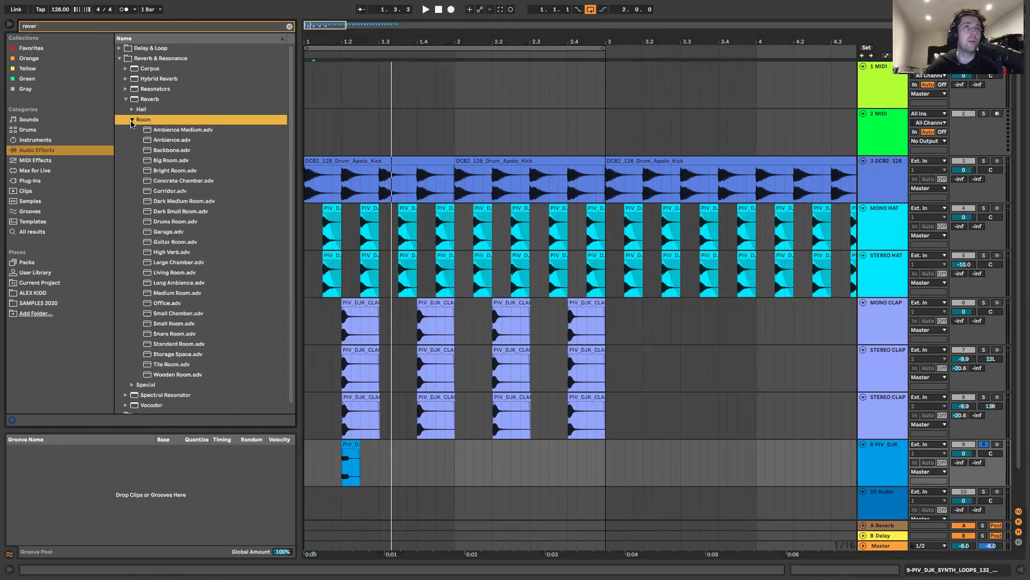
{"action": "double_click", "coordinate": [173, 161]}
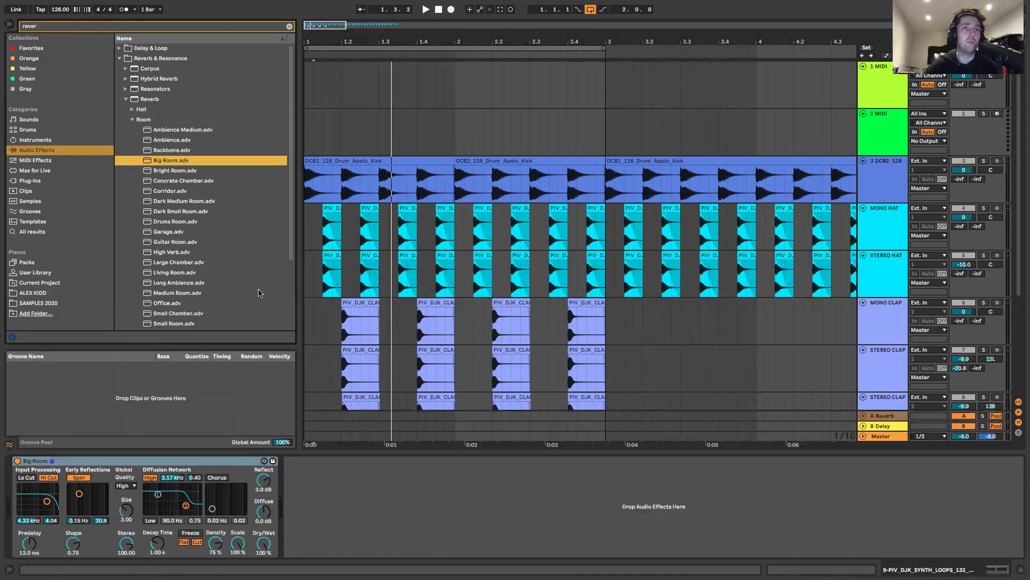
Play the stab and set the reverb's decay time to 33.3 s, input filter to 3.31 kHz and early reflections spin to 0.71 Hz.
{"action": "left_click_drag", "start_coordinate": [167, 547], "coordinate": [166, 520]}
{"action": "key", "text": "space"}
{"action": "scroll", "coordinate": [339, 404], "scroll_direction": "down", "scroll_amount": 2}
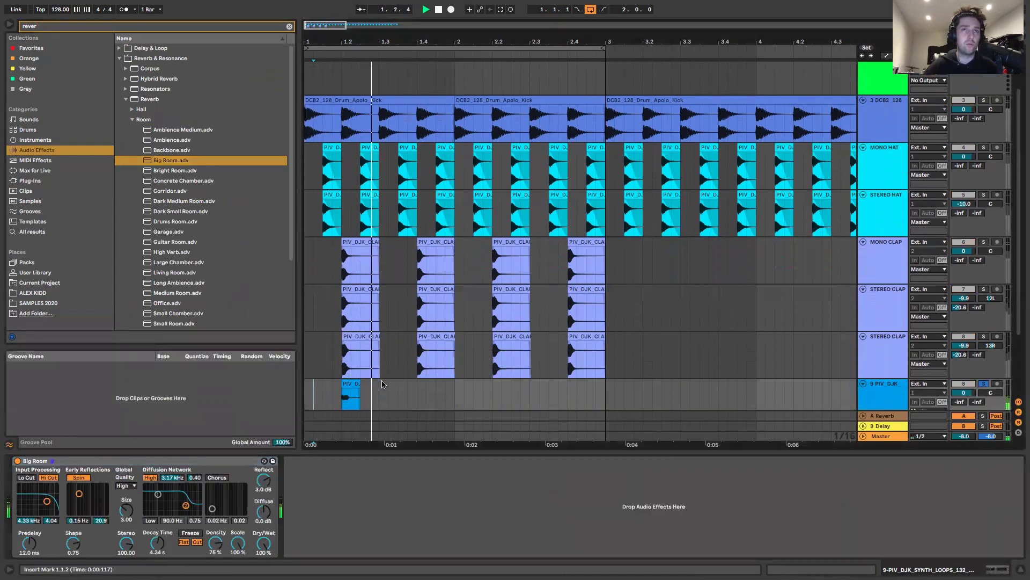
{"action": "mouse_move", "coordinate": [157, 543]}
{"action": "left_mouse_down"}
{"action": "mouse_move", "coordinate": [158, 515]}
{"action": "mouse_move", "coordinate": [158, 533]}
{"action": "left_mouse_up"}
{"action": "left_click_drag", "start_coordinate": [47, 501], "coordinate": [97, 490]}
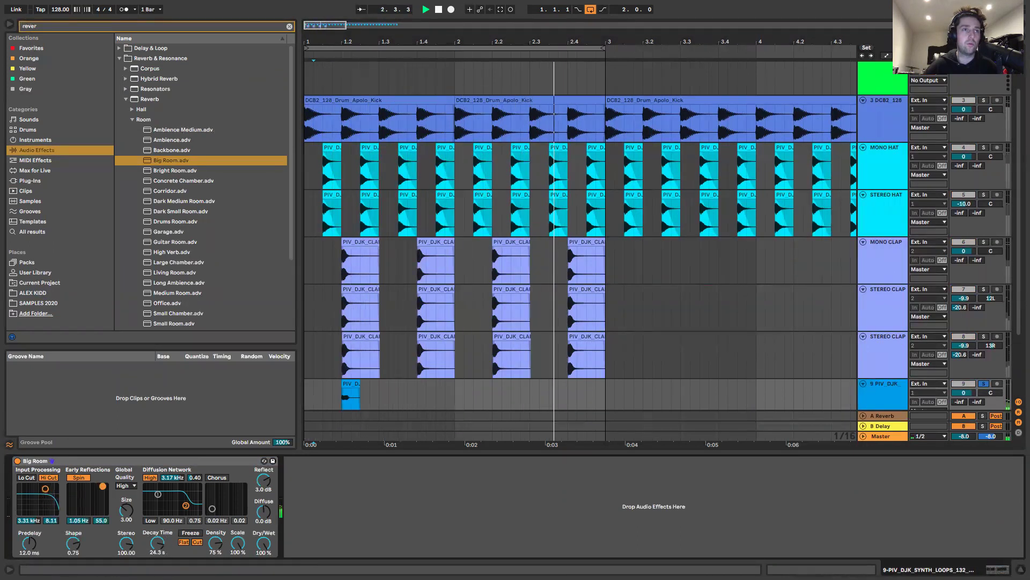
{"action": "left_click_drag", "start_coordinate": [157, 544], "coordinate": [157, 538]}
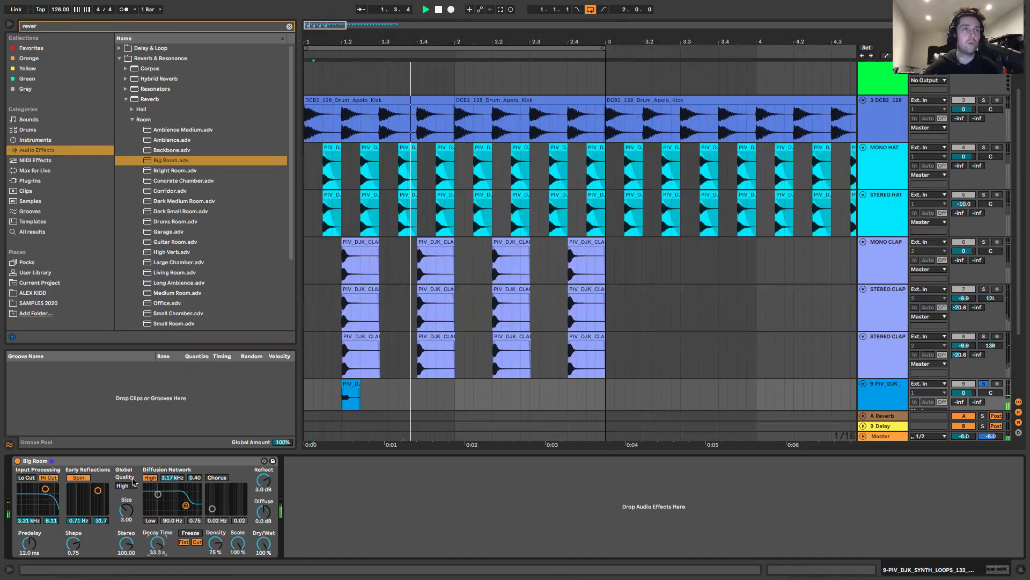
Set the reverb's high diffusion filter to 7.58 kHz, predelay to 72.9 ms, decay time to 34.9 s and stereo to 94.29, and stop playback.
{"action": "left_click_drag", "start_coordinate": [185, 505], "coordinate": [193, 493]}
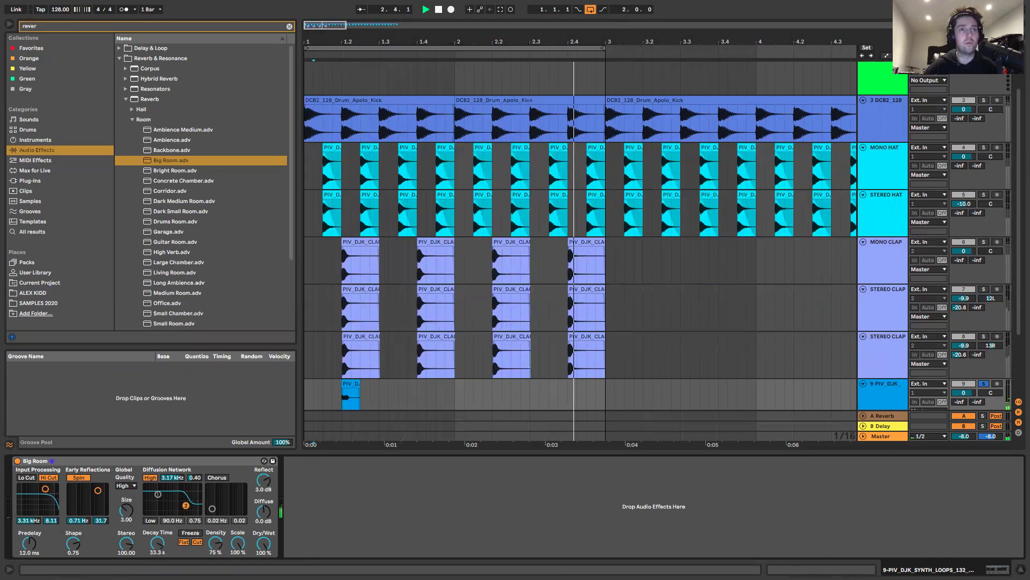
{"action": "left_click_drag", "start_coordinate": [158, 543], "coordinate": [157, 539]}
{"action": "left_click_drag", "start_coordinate": [29, 543], "coordinate": [73, 538]}
{"action": "left_click_drag", "start_coordinate": [158, 543], "coordinate": [126, 546]}
{"action": "key", "text": "space"}
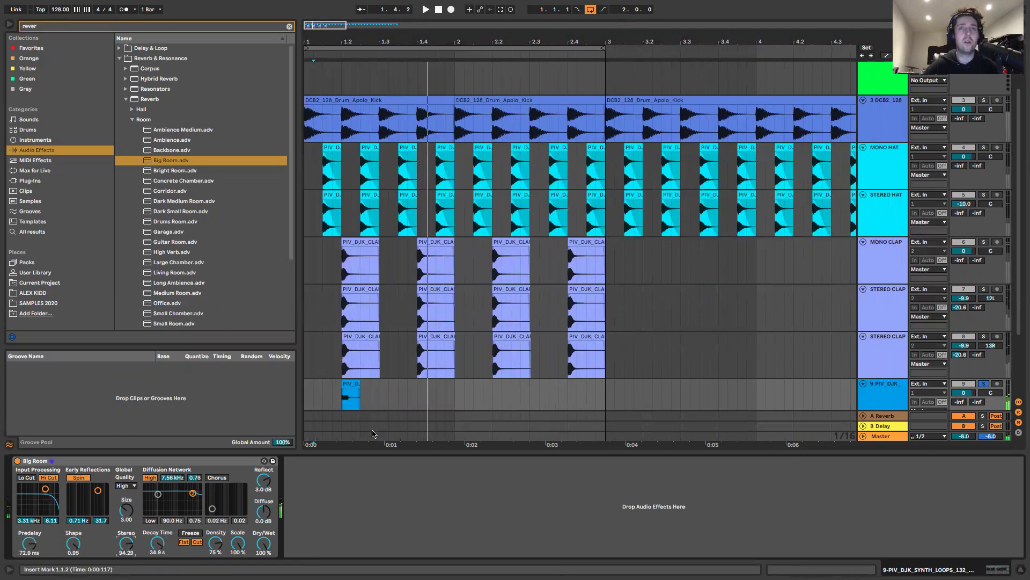
Set the reverb's dry/wet to 0 % and delete the Big Room device from the stab track.
{"action": "left_click_drag", "start_coordinate": [263, 543], "coordinate": [264, 569]}
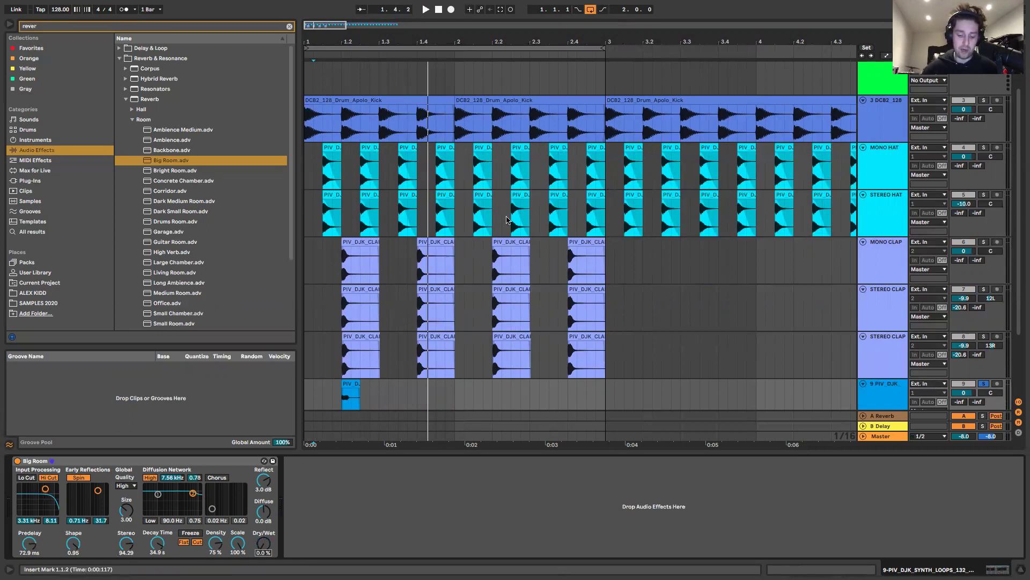
{"action": "scroll", "coordinate": [506, 220], "scroll_direction": "up", "scroll_amount": 2}
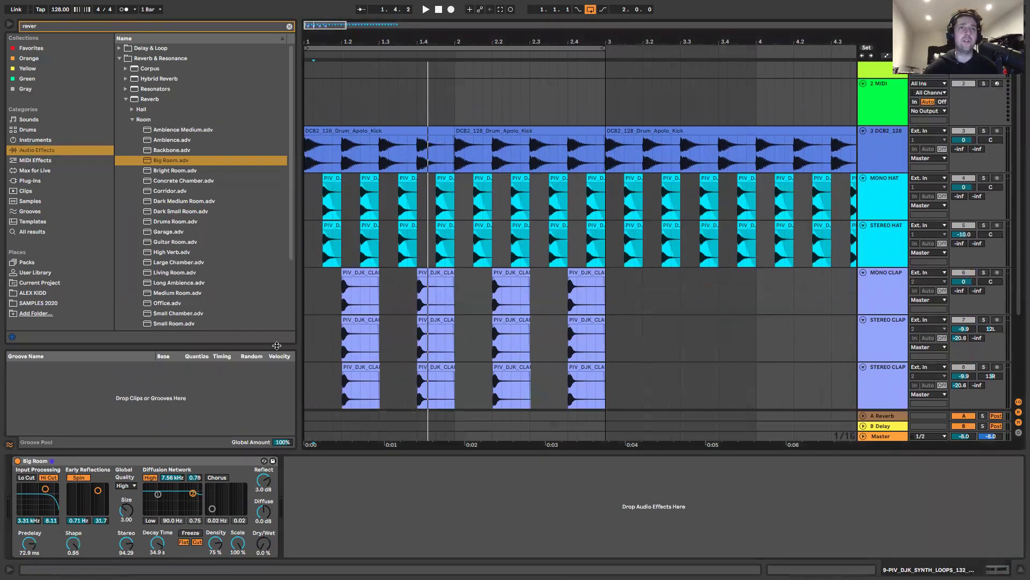
{"action": "scroll", "coordinate": [376, 268], "scroll_direction": "down", "scroll_amount": 8}
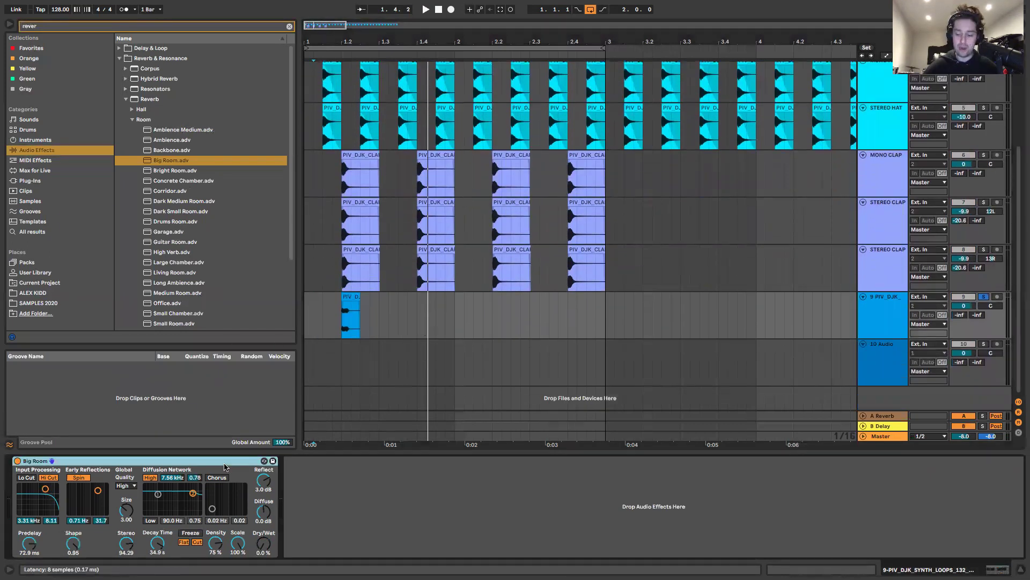
{"action": "key", "text": "Delete"}
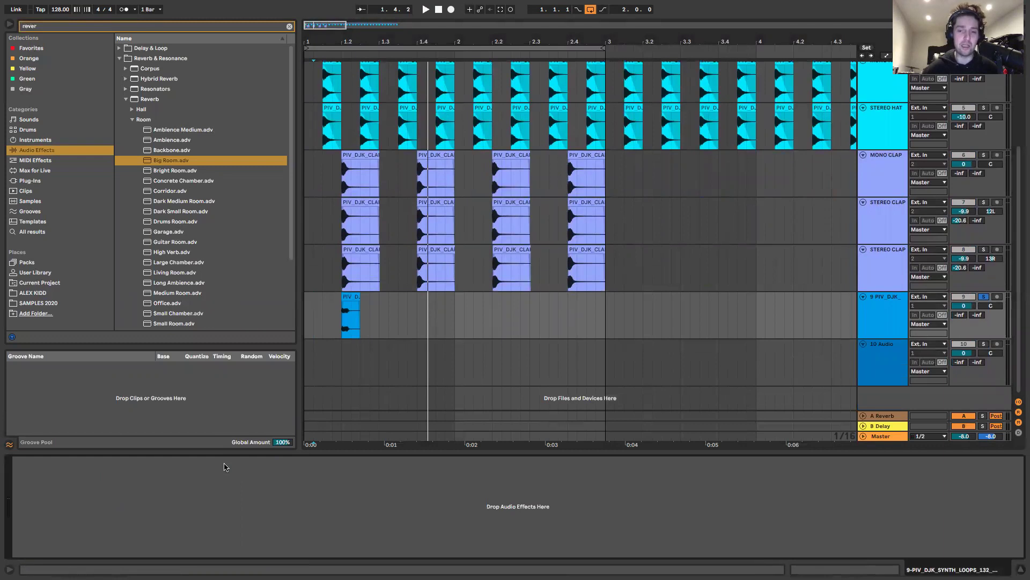
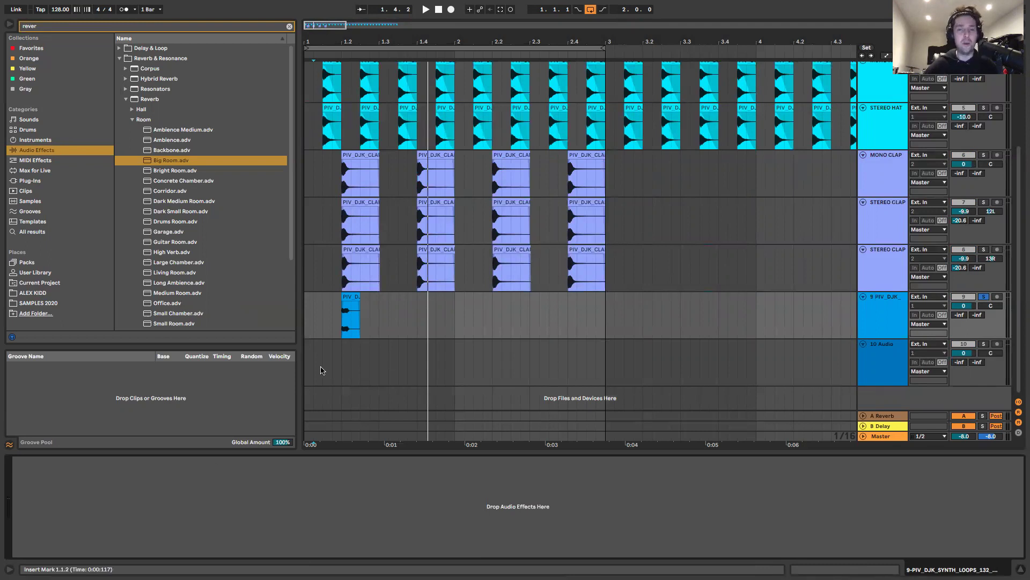
Duplicate the first bar of the stab track into bar 2.
{"action": "left_click", "coordinate": [307, 331]}
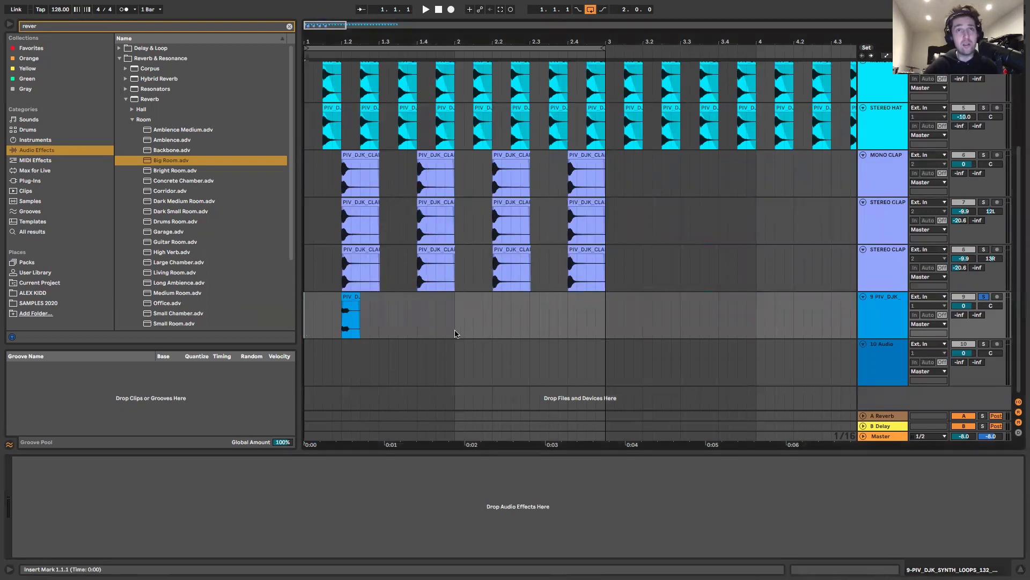
{"action": "left_click", "coordinate": [455, 334], "text": "shift"}
{"action": "key", "text": "ctrl+d"}
{"action": "left_click", "coordinate": [496, 324]}
Delete both stab clips, hide the device view and place the insert marker at the start of the emptied track.
{"action": "left_click_drag", "start_coordinate": [612, 321], "coordinate": [305, 322]}
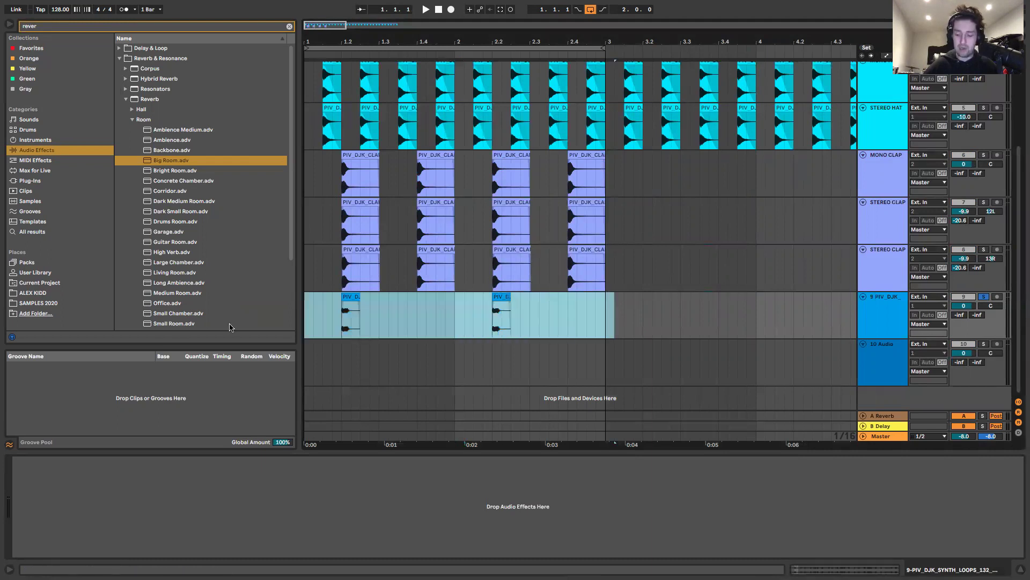
{"action": "key", "text": "Delete"}
{"action": "key", "text": "ctrl+alt+l"}
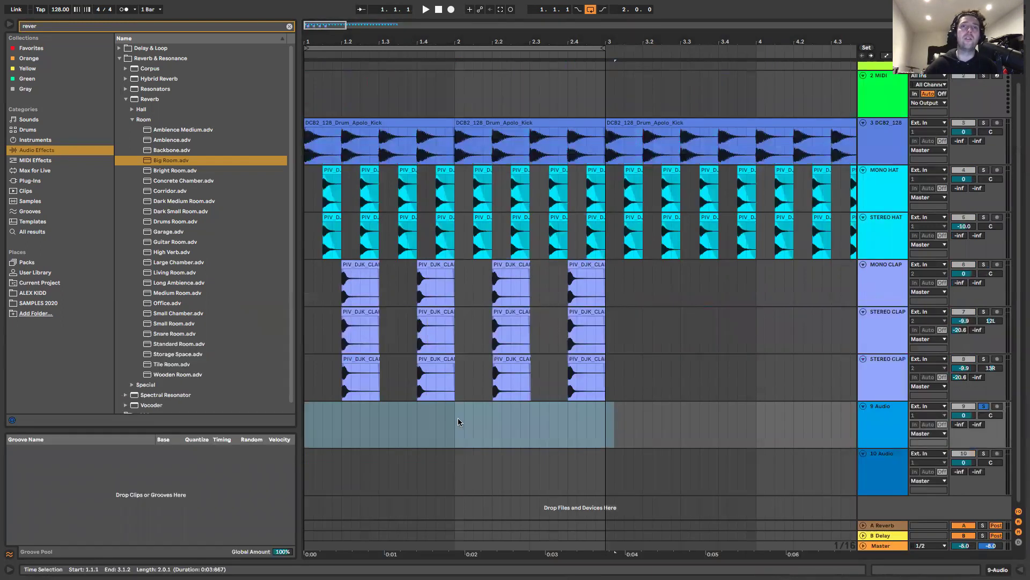
{"action": "left_click", "coordinate": [456, 433]}
{"action": "left_click", "coordinate": [305, 388]}
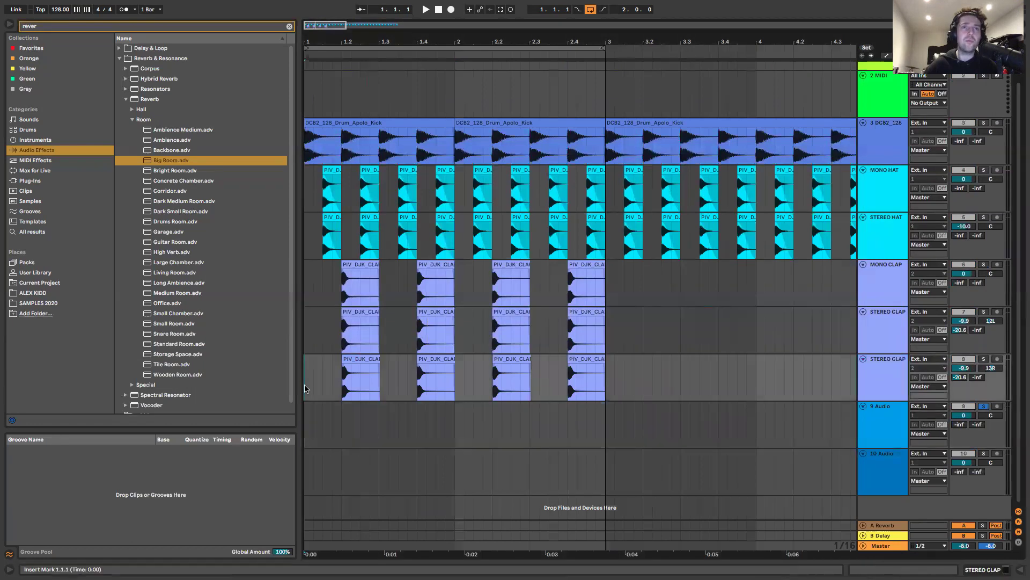
{"action": "left_click", "coordinate": [309, 419]}
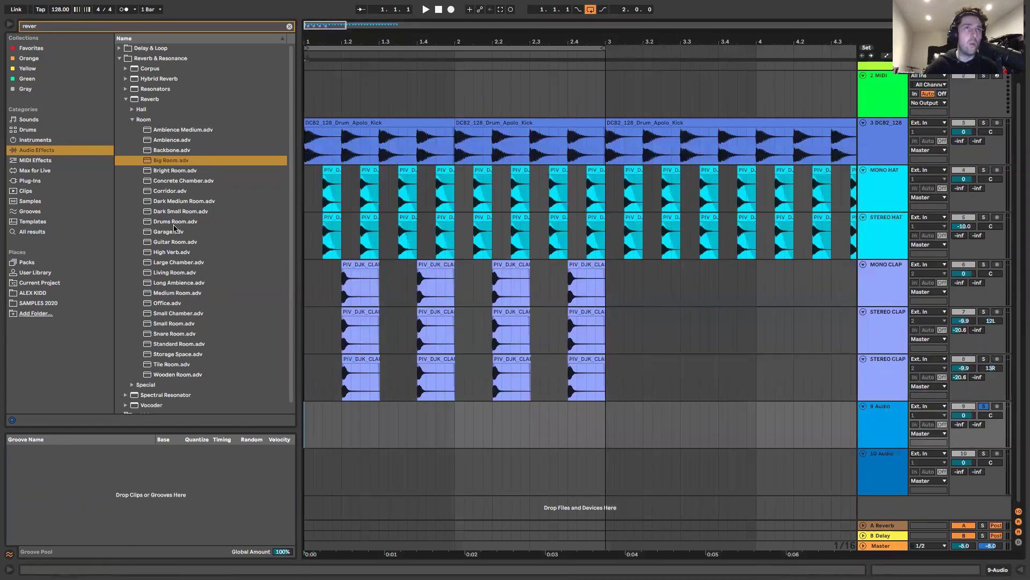
Clear the effects search, collapse SYNTH LOOPS in SAMPLES 2020 and search that library for "closed".
{"action": "left_click", "coordinate": [288, 27]}
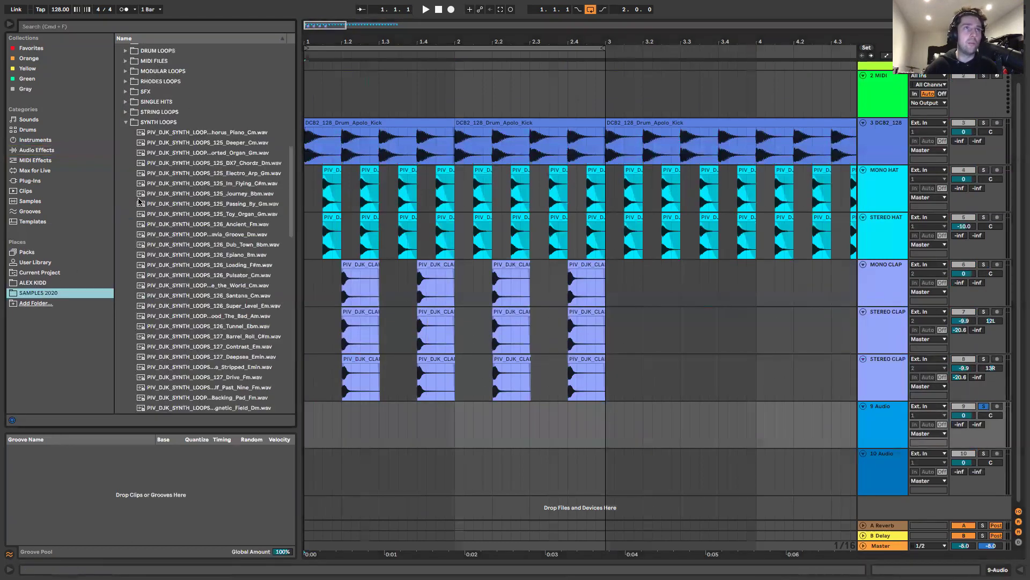
{"action": "left_click", "coordinate": [126, 122]}
{"action": "scroll", "coordinate": [142, 141], "scroll_direction": "up", "scroll_amount": 2}
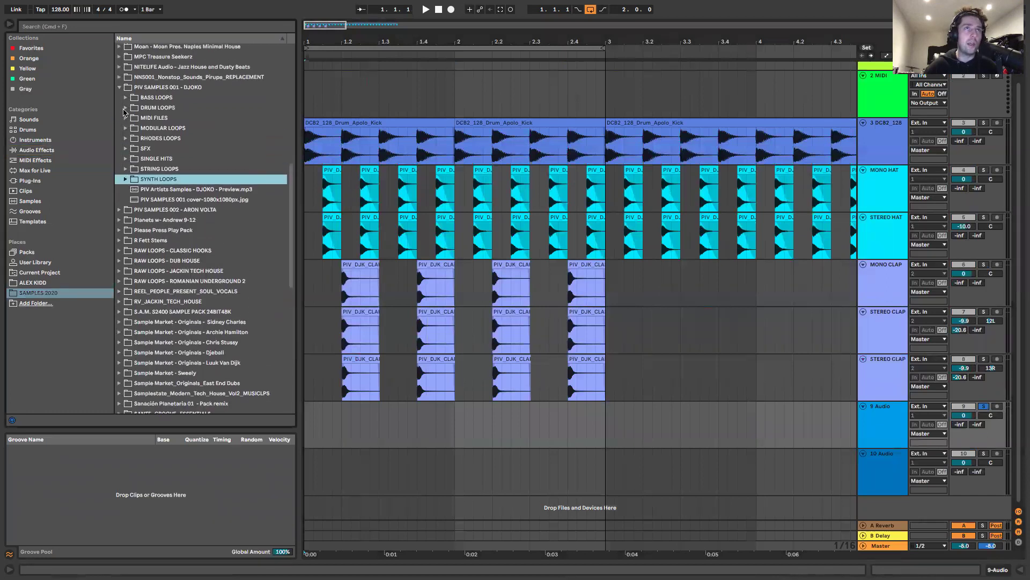
{"action": "left_click", "coordinate": [123, 110]}
{"action": "left_click", "coordinate": [89, 26]}
{"action": "type", "text": "el"}
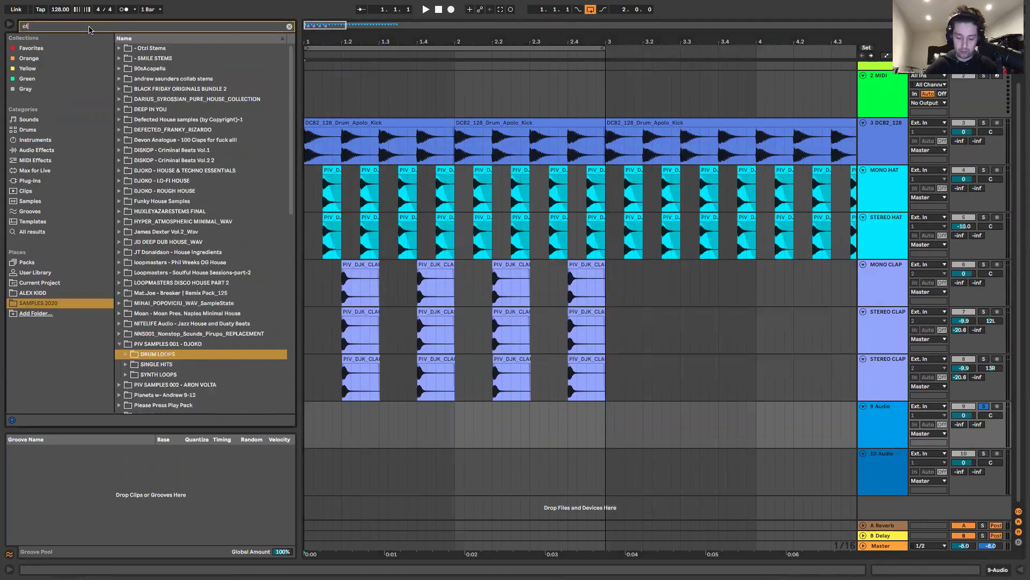
{"action": "type", "text": "osed"}
Look for closed hats in the DJOKO - ROUGH HOUSE and loopmasters - Phil Weeks DG House folders.
{"action": "left_click", "coordinate": [125, 88]}
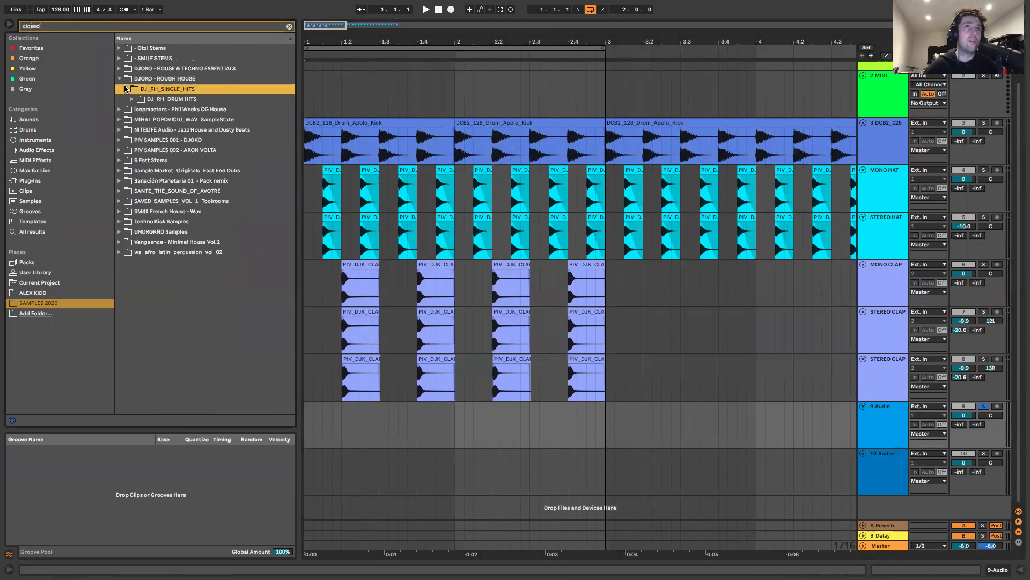
{"action": "left_click", "coordinate": [120, 109]}
{"action": "left_click", "coordinate": [135, 108]}
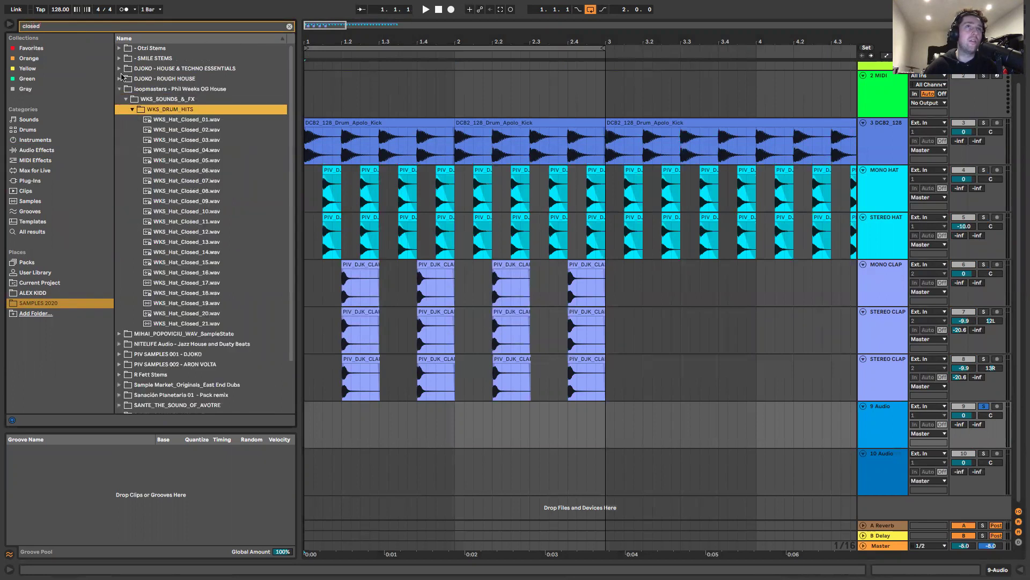
{"action": "left_click", "coordinate": [120, 89]}
Browse the SANTE, Toolrooms and wa_afro_latin_percussion_vol_02 folders for closed hats, previewing SSV1_HAT_SINGLE_HIT_CLOSED.wav.
{"action": "left_click", "coordinate": [120, 171]}
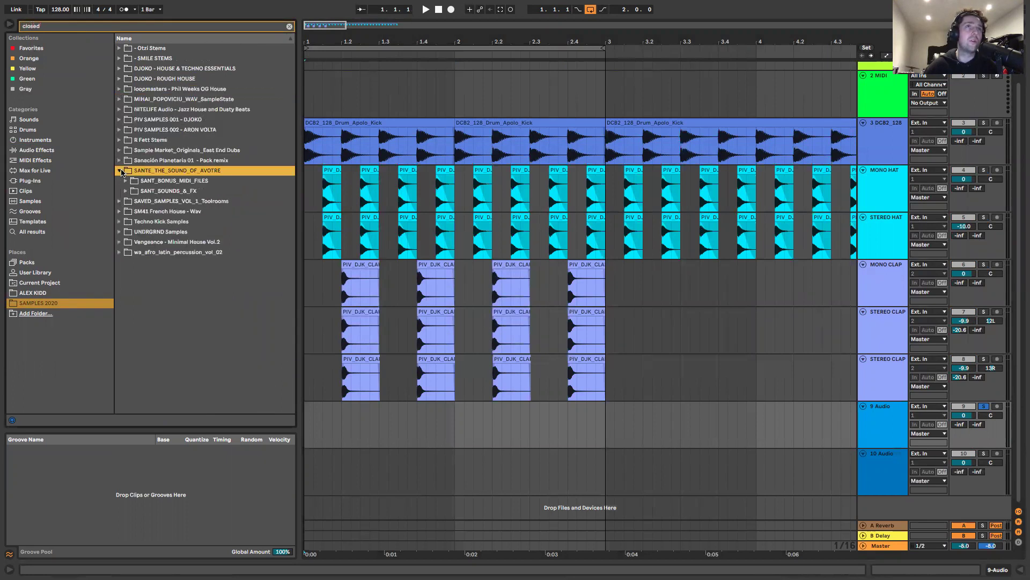
{"action": "left_click", "coordinate": [126, 192]}
{"action": "left_click", "coordinate": [120, 211]}
{"action": "left_click", "coordinate": [131, 191]}
{"action": "left_click", "coordinate": [131, 203]}
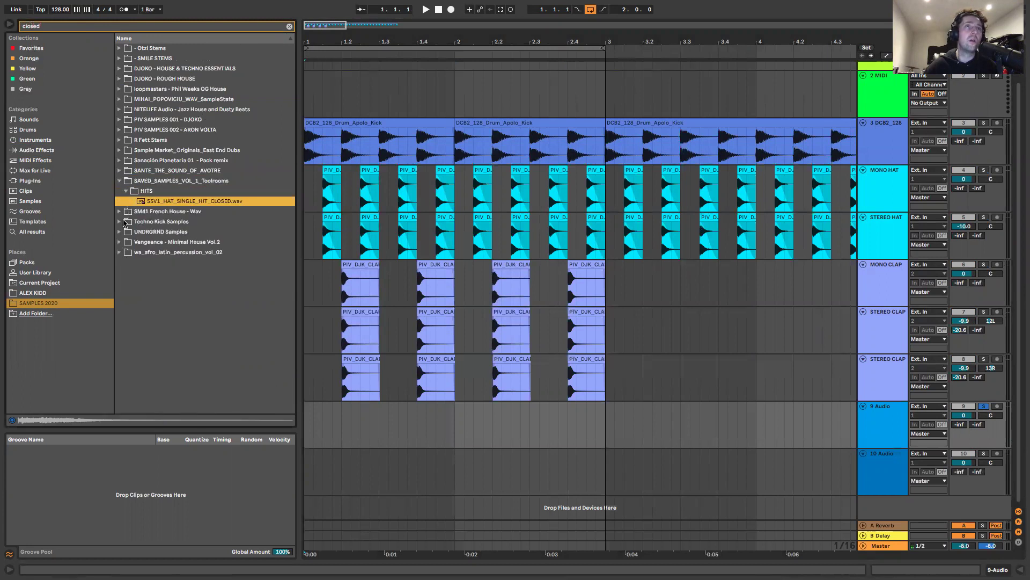
{"action": "left_click", "coordinate": [123, 242]}
{"action": "left_click", "coordinate": [121, 252]}
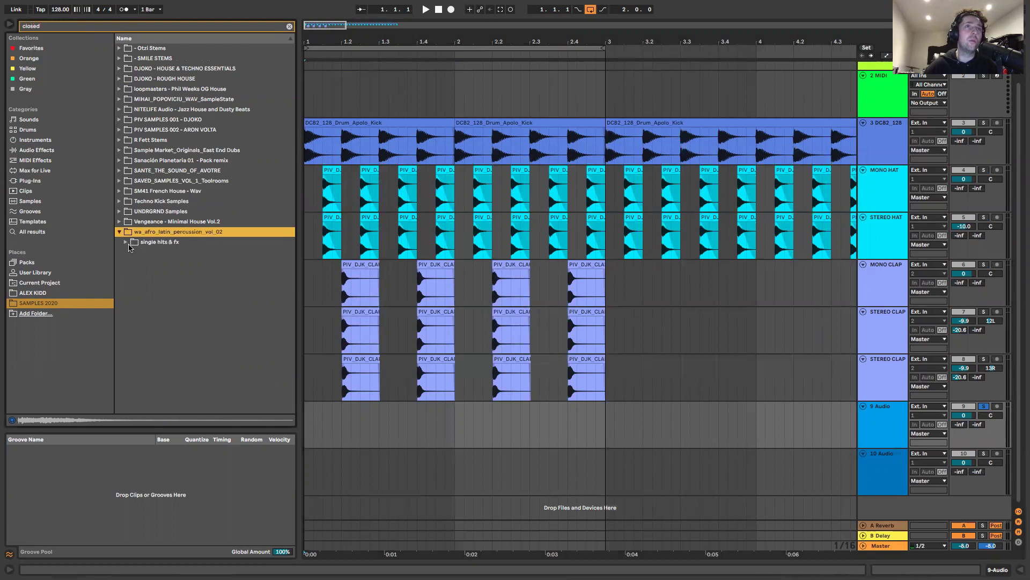
{"action": "left_click", "coordinate": [126, 242]}
Open the CLOSED HIHATS folder in MIHAI_POPOVICIU_WAV_SampleState and audition its samples in order from HH_03 to HH_18.
{"action": "left_click", "coordinate": [120, 99]}
{"action": "left_click", "coordinate": [126, 109]}
{"action": "left_click", "coordinate": [132, 119]}
{"action": "left_click", "coordinate": [139, 129]}
{"action": "left_click", "coordinate": [144, 139]}
{"action": "left_click", "coordinate": [203, 172]}
{"action": "key", "text": "Down"}
{"action": "key", "text": "Down"}
{"action": "key", "text": "Down"}
{"action": "key", "text": "Down"}
{"action": "key", "text": "Down"}
{"action": "key", "text": "Down"}
{"action": "key", "text": "Down"}
{"action": "key", "text": "Down"}
{"action": "key", "text": "Down"}
{"action": "key", "text": "Down"}
{"action": "key", "text": "Down"}
{"action": "key", "text": "Down"}
{"action": "key", "text": "Down"}
{"action": "key", "text": "Down"}
{"action": "key", "text": "Down"}
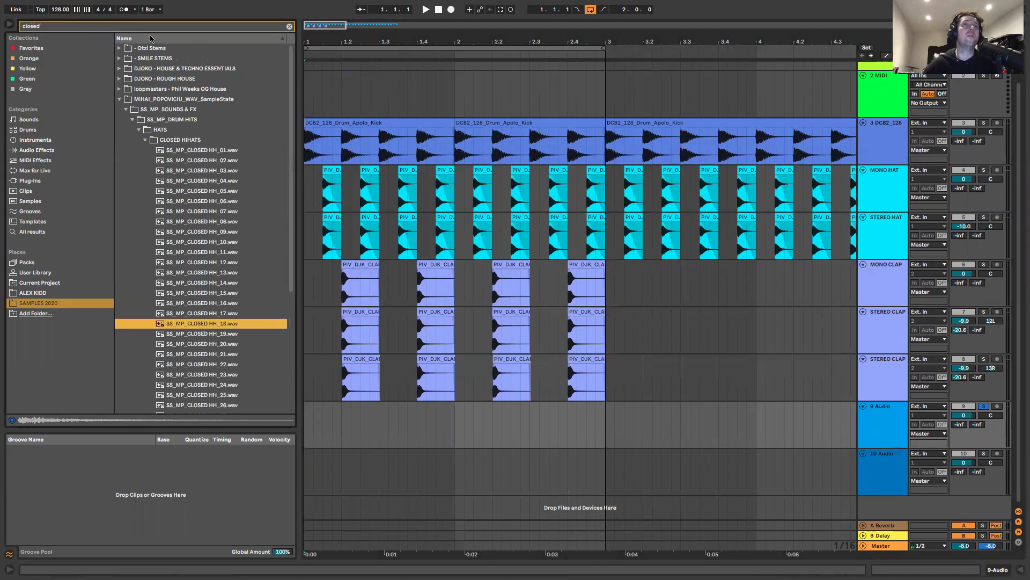
Search SAMPLES 2020 for "hats" and look through the JT Donaldson, Phil Weeks OG House and DJOKO folders for hat samples.
{"action": "left_click", "coordinate": [117, 29]}
{"action": "type", "text": "hats"}
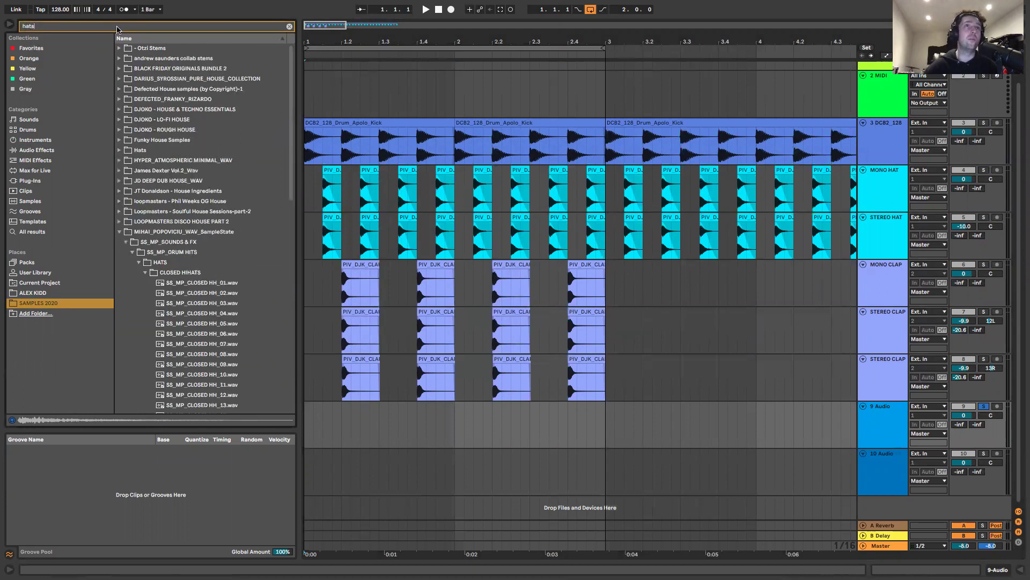
{"action": "left_click", "coordinate": [119, 191]}
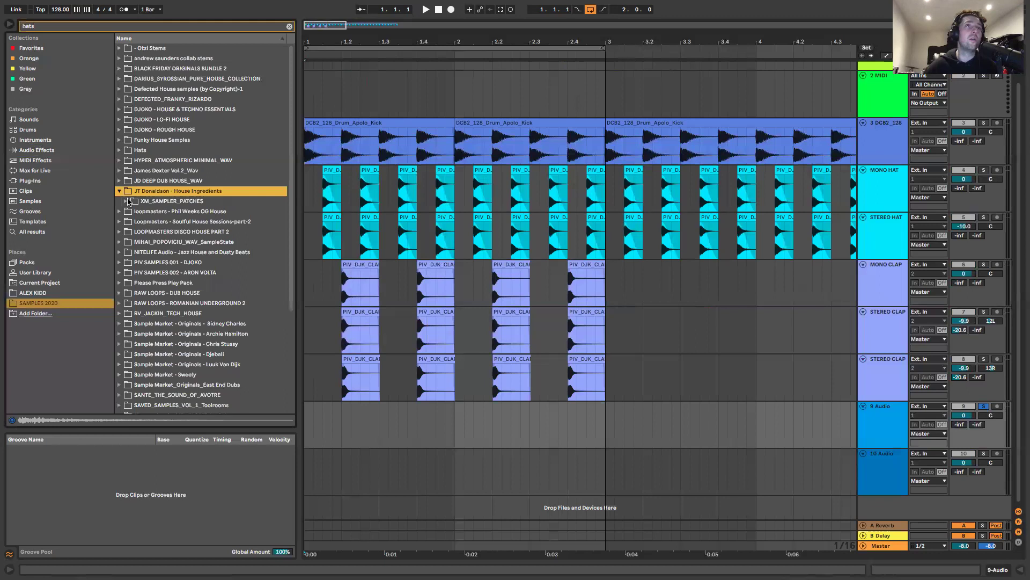
{"action": "left_click", "coordinate": [126, 201]}
{"action": "left_click", "coordinate": [121, 231]}
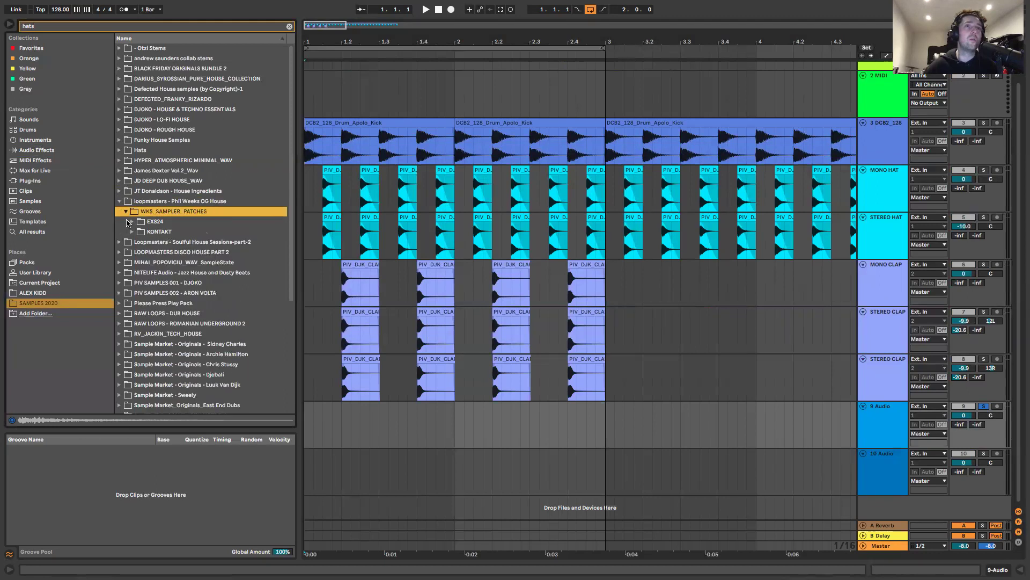
{"action": "left_click", "coordinate": [129, 231]}
{"action": "left_click", "coordinate": [138, 242]}
{"action": "left_click", "coordinate": [147, 249]}
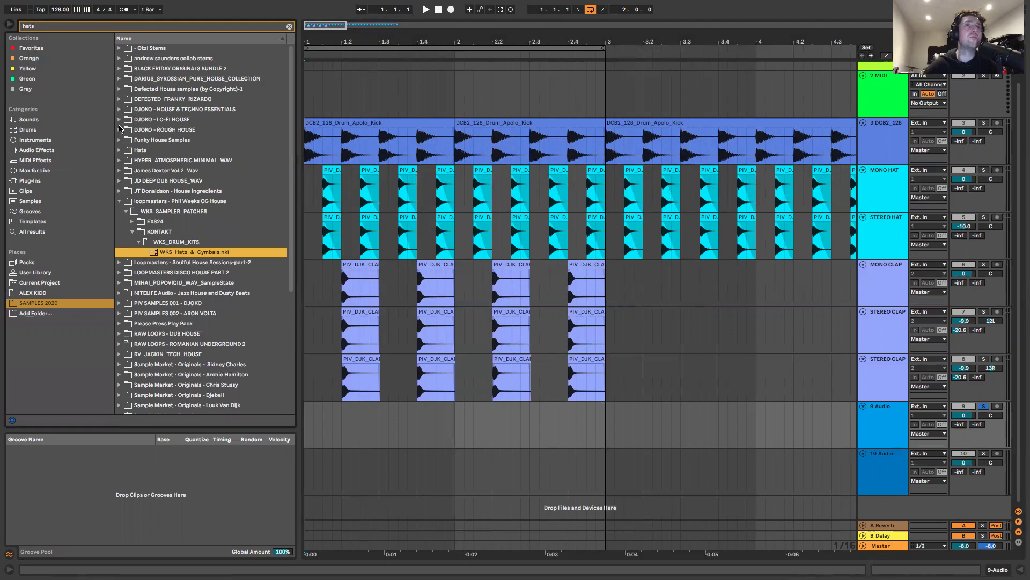
{"action": "left_click", "coordinate": [120, 129]}
{"action": "left_click", "coordinate": [120, 109]}
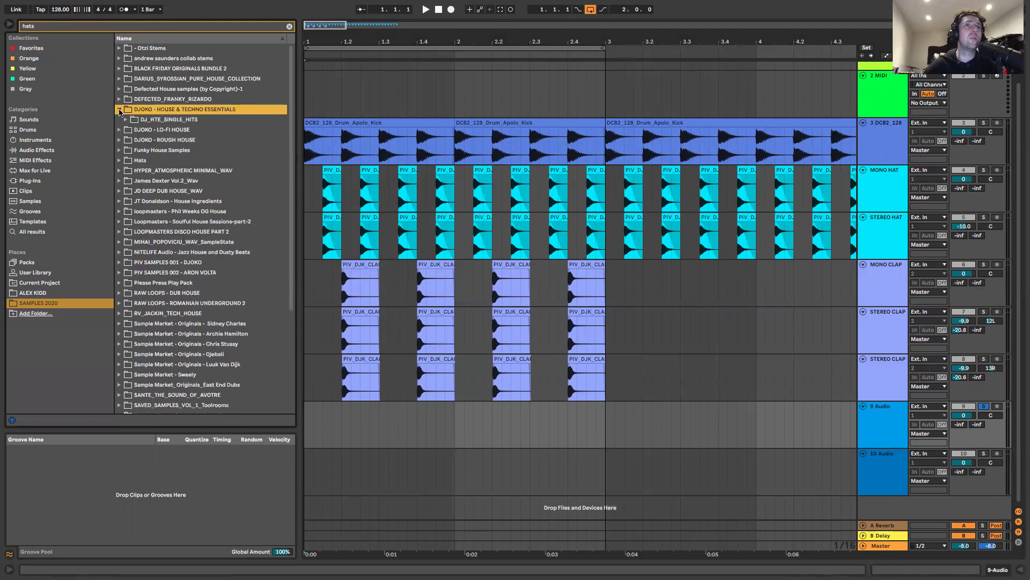
Search SAMPLES 2020 for "hat loop" and open the HI HAT LOOPS folder in HYPER_ATMOSPHERIC_MINIMAL_WAV.
{"action": "left_click", "coordinate": [67, 27]}
{"action": "type", "text": "hat loop"}
{"action": "left_click", "coordinate": [118, 78]}
{"action": "left_click", "coordinate": [126, 89]}
{"action": "left_click", "coordinate": [132, 99]}
{"action": "left_click", "coordinate": [144, 109]}
Audition several hat loops and place AM_126_Reflections_Hats.wav at the start of audio track 9.
{"action": "left_click", "coordinate": [177, 234]}
{"action": "scroll", "coordinate": [178, 232], "scroll_direction": "down", "scroll_amount": 5}
{"action": "left_click", "coordinate": [178, 230]}
{"action": "left_click", "coordinate": [181, 248]}
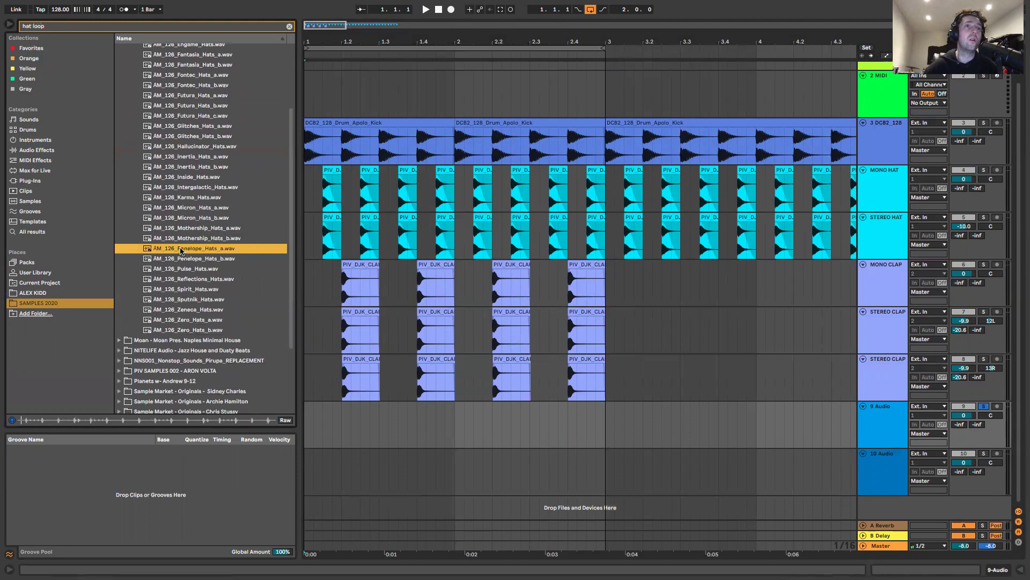
{"action": "left_click", "coordinate": [188, 279]}
{"action": "left_click_drag", "start_coordinate": [180, 281], "coordinate": [310, 436]}
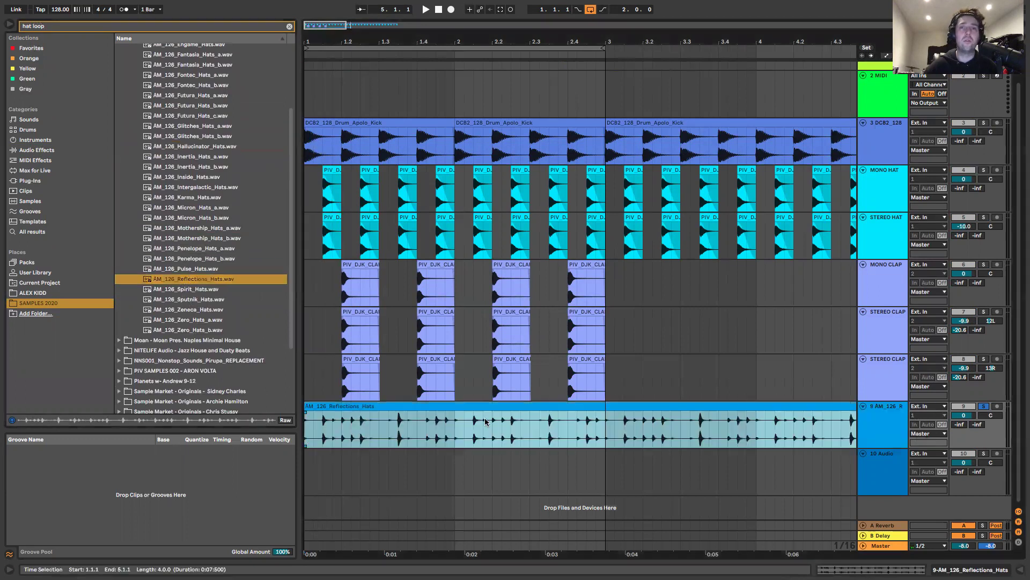
Play the Reflections hat loop and set its clip gain to -4.62 dB, closing the clip view.
{"action": "key", "text": "space"}
{"action": "double_click", "coordinate": [485, 421]}
{"action": "left_click_drag", "start_coordinate": [173, 446], "coordinate": [174, 472]}
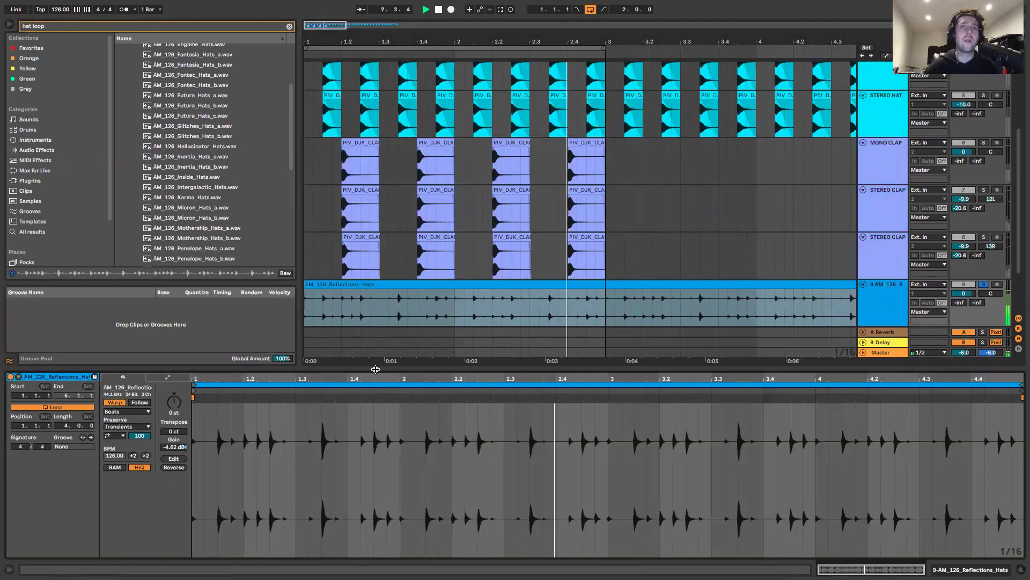
{"action": "left_click_drag", "start_coordinate": [375, 368], "coordinate": [376, 558]}
Split the Reflections hat clip at bar 3 and rename its first half WET HATS.
{"action": "left_click", "coordinate": [604, 424]}
{"action": "key", "text": "ctrl+e"}
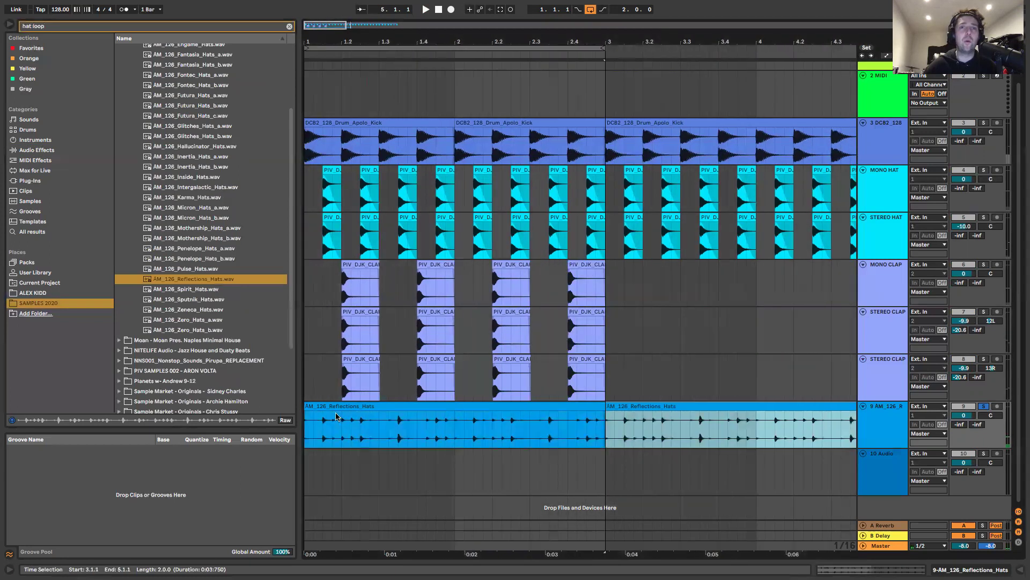
{"action": "left_click", "coordinate": [378, 406]}
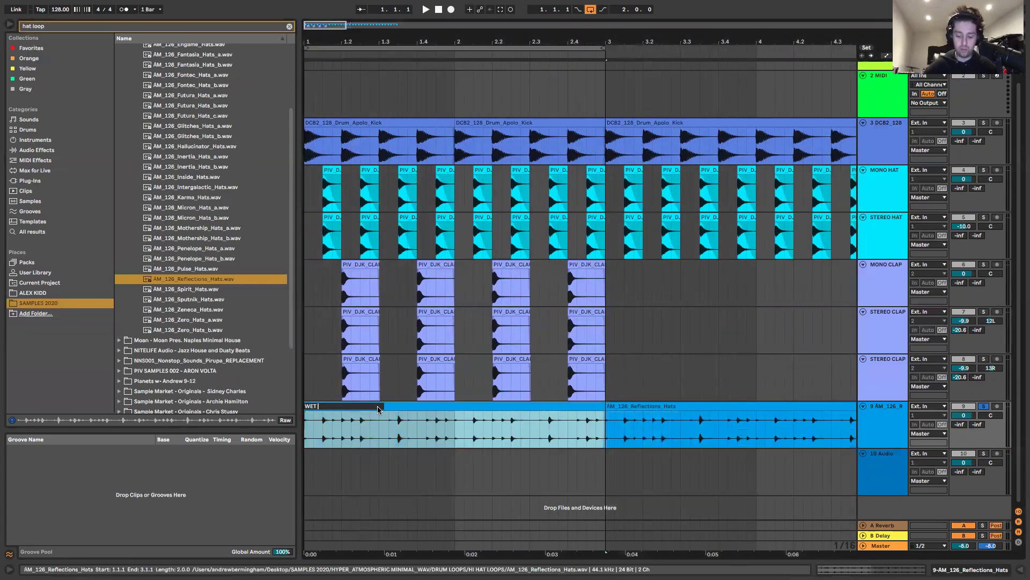
{"action": "key", "text": "Return"}
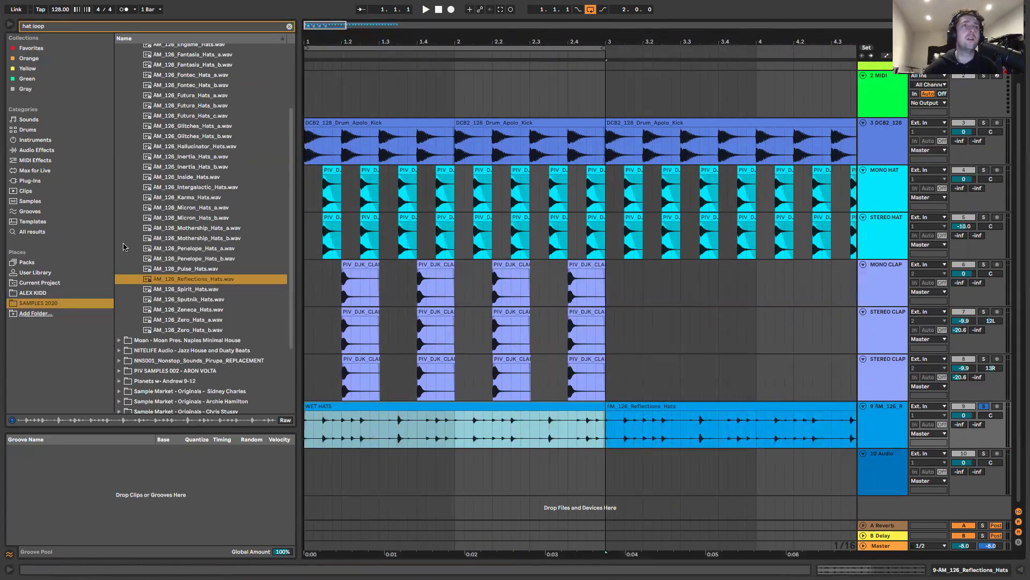
Search the audio effects for "auto" and add Auto Pan to the hat loop track.
{"action": "left_click", "coordinate": [289, 26]}
{"action": "left_click", "coordinate": [38, 151]}
{"action": "left_click", "coordinate": [119, 26]}
{"action": "type", "text": "auto"}
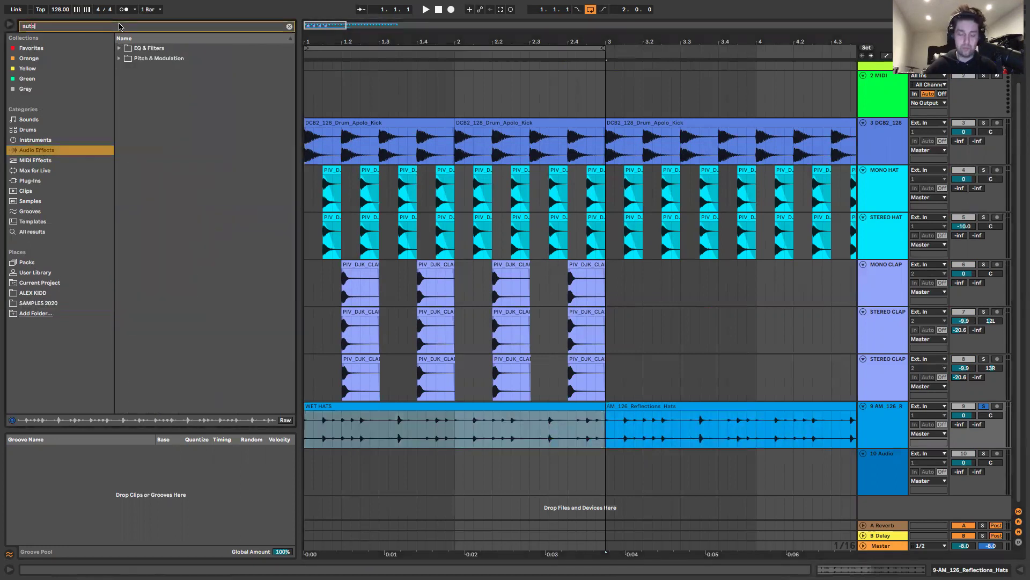
{"action": "left_click", "coordinate": [120, 58]}
{"action": "left_click", "coordinate": [149, 70]}
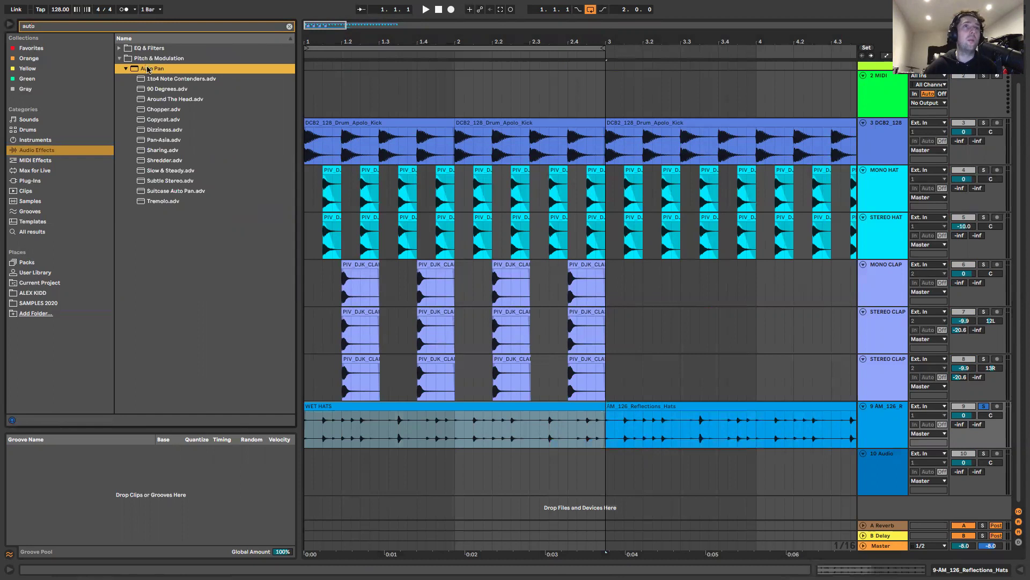
{"action": "double_click", "coordinate": [147, 70]}
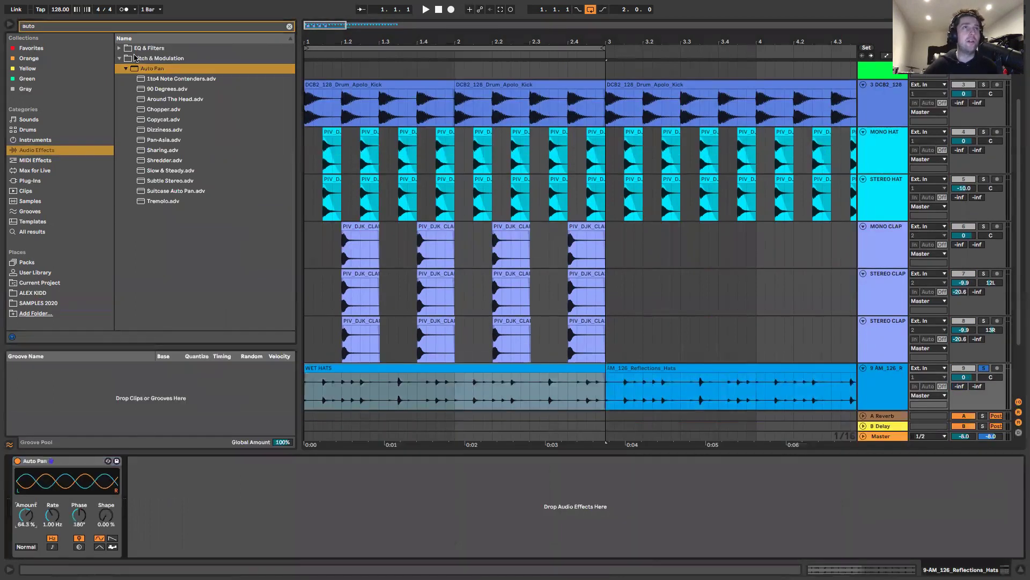
Find the PanCake2 VST plug-in, add it after Auto Pan on the hat loop track and switch Auto Pan off.
{"action": "left_click", "coordinate": [89, 27]}
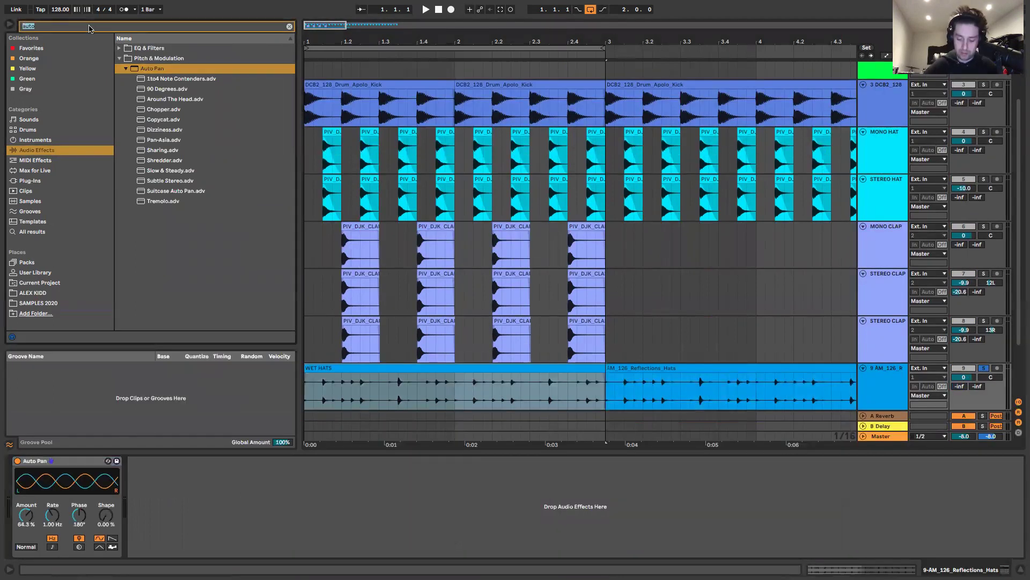
{"action": "type", "text": "panca"}
{"action": "left_click", "coordinate": [59, 182]}
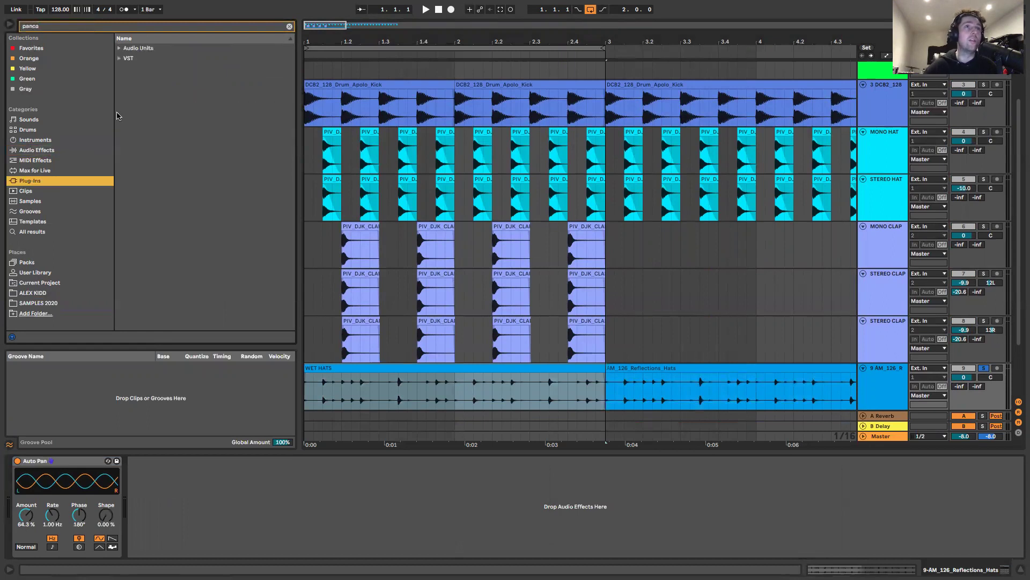
{"action": "left_click", "coordinate": [119, 60]}
{"action": "double_click", "coordinate": [145, 89]}
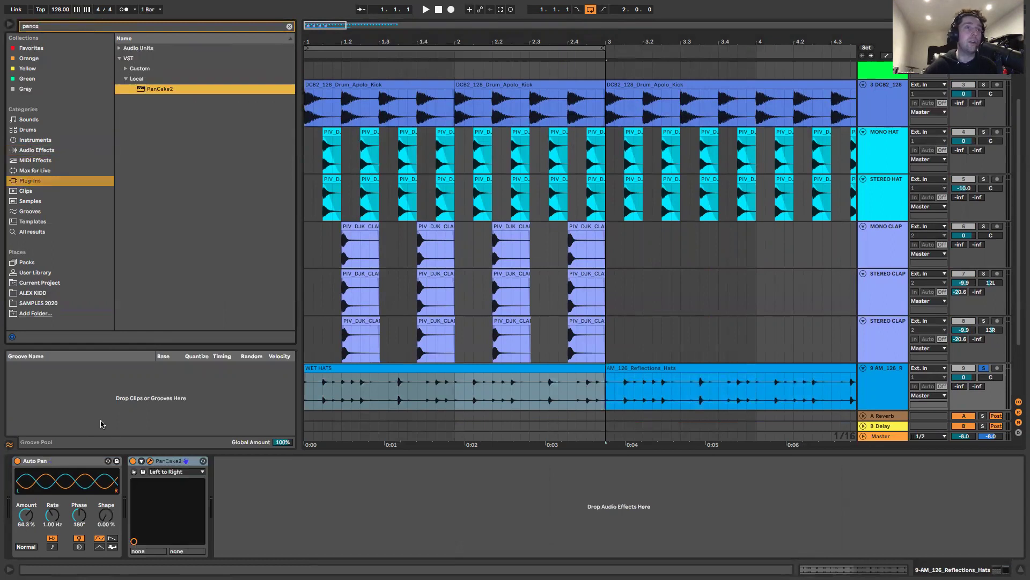
{"action": "left_click", "coordinate": [18, 460]}
Play the hats with PanCake2's interface open, lower its mix to 60% and hide the plug-in window.
{"action": "left_click", "coordinate": [203, 460]}
{"action": "left_click_drag", "start_coordinate": [24, 228], "coordinate": [261, 89]}
{"action": "key", "text": "space"}
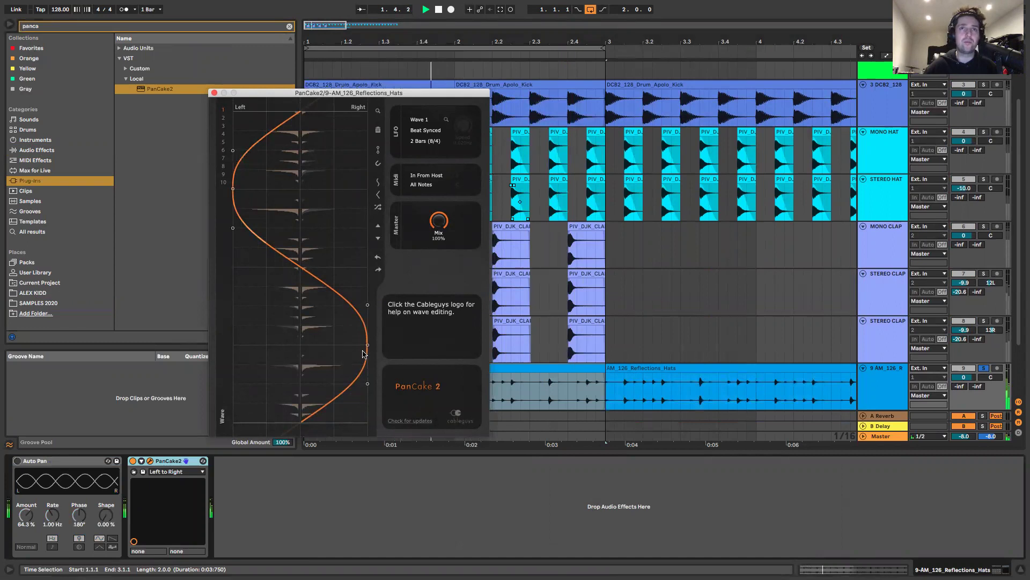
{"action": "left_click_drag", "start_coordinate": [439, 222], "coordinate": [439, 237]}
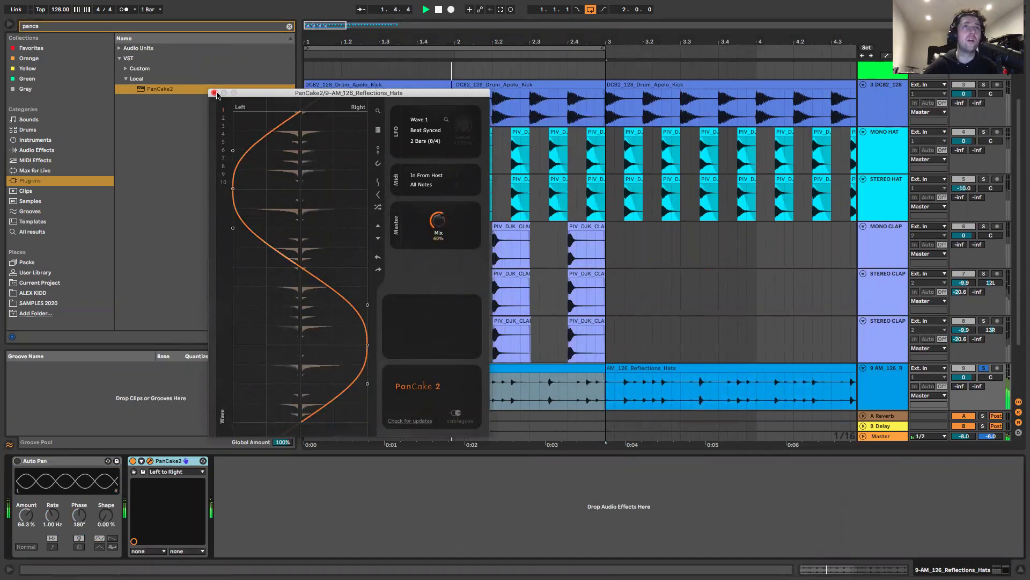
{"action": "key", "text": "super+alt+p"}
Add Hybrid Reverb after PanCake2 and set its decay to 1.14 s and dry/wet to 30%.
{"action": "left_click", "coordinate": [289, 27]}
{"action": "left_click", "coordinate": [36, 149]}
{"action": "type", "text": "rever"}
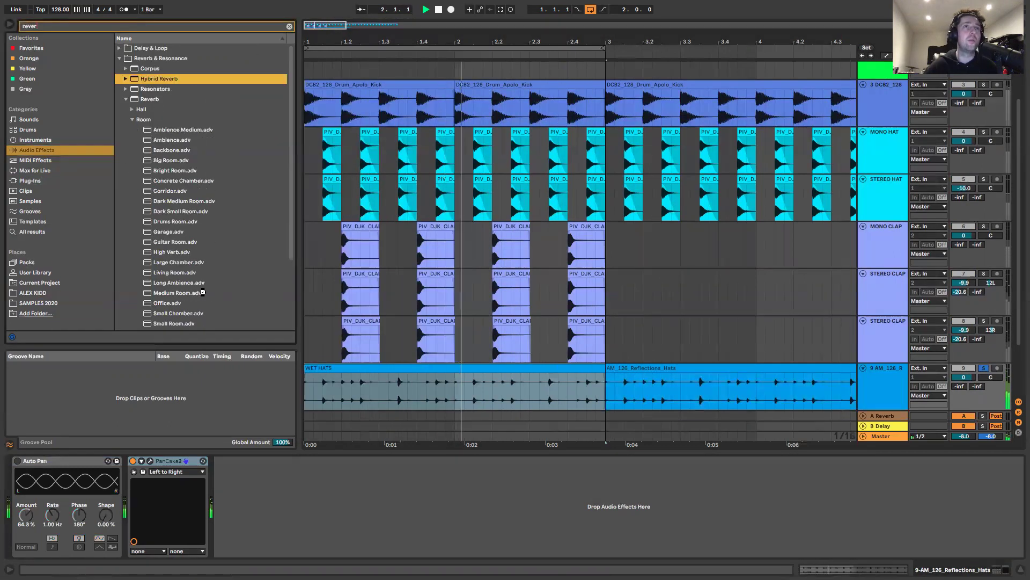
{"action": "left_click_drag", "start_coordinate": [330, 527], "coordinate": [332, 528]}
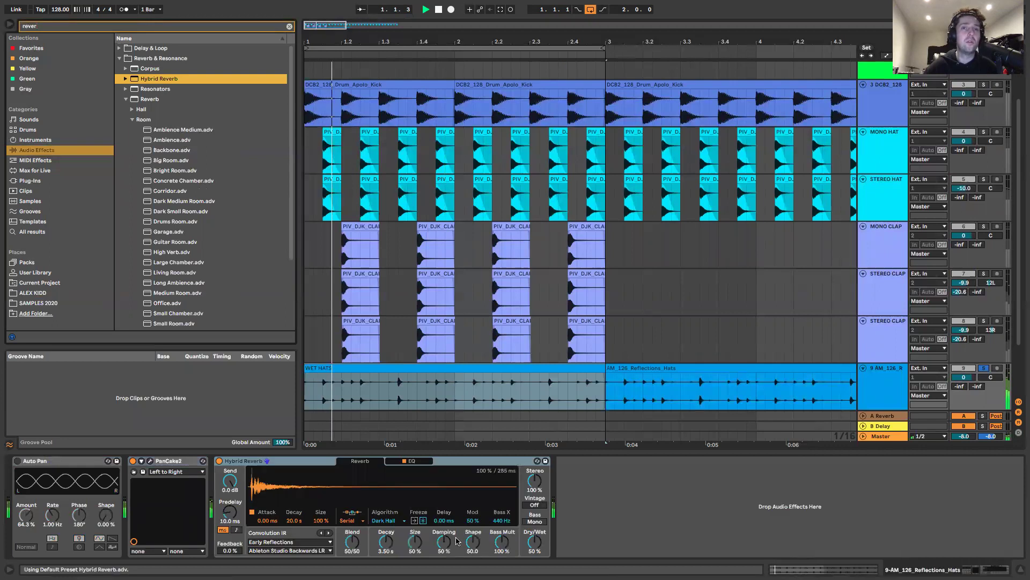
{"action": "left_click_drag", "start_coordinate": [388, 546], "coordinate": [388, 568]}
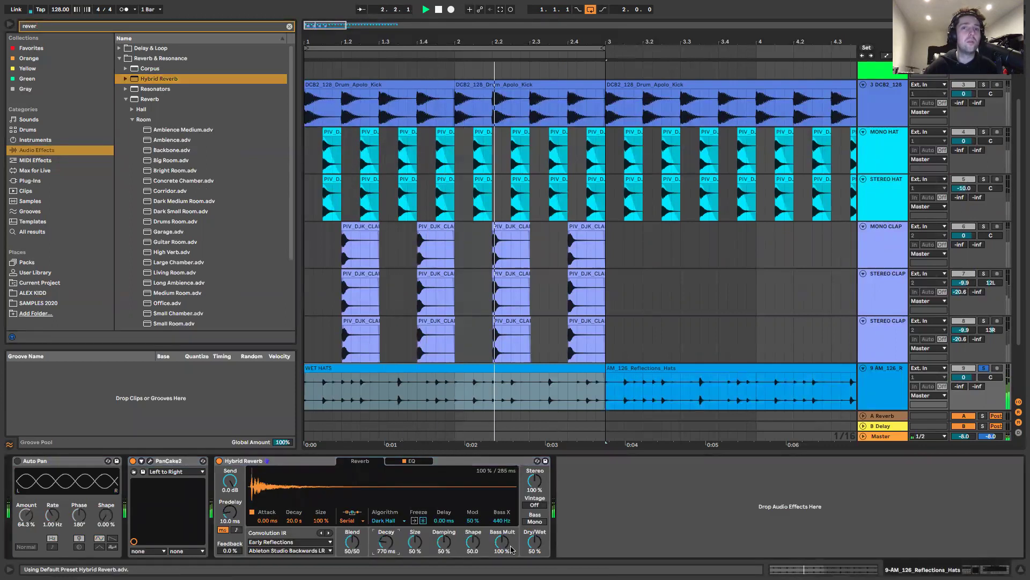
{"action": "left_click_drag", "start_coordinate": [533, 552], "coordinate": [538, 549]}
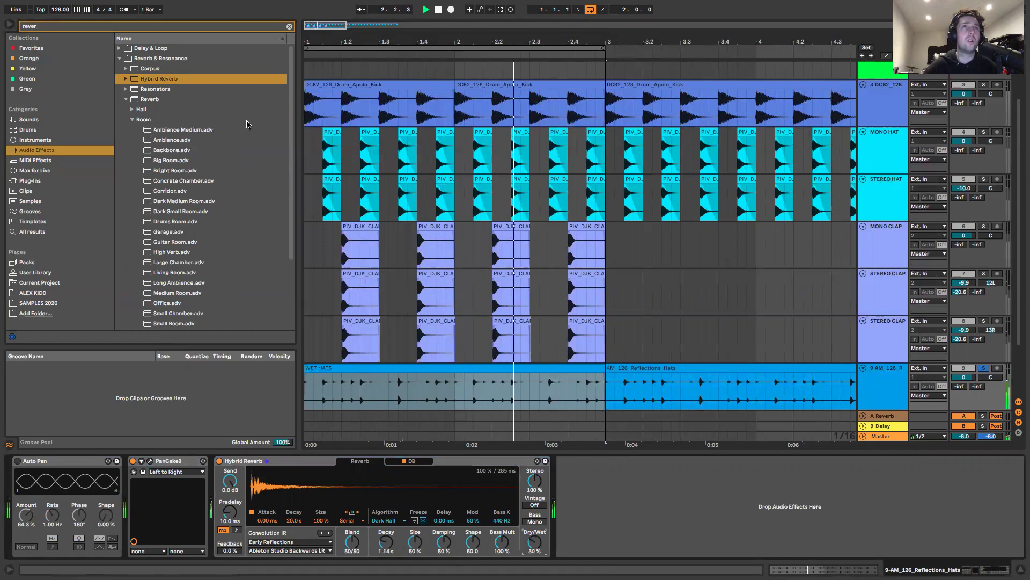
Search the audio effects for "vin" and add Vinyl Distortion after Hybrid Reverb.
{"action": "left_click", "coordinate": [289, 26]}
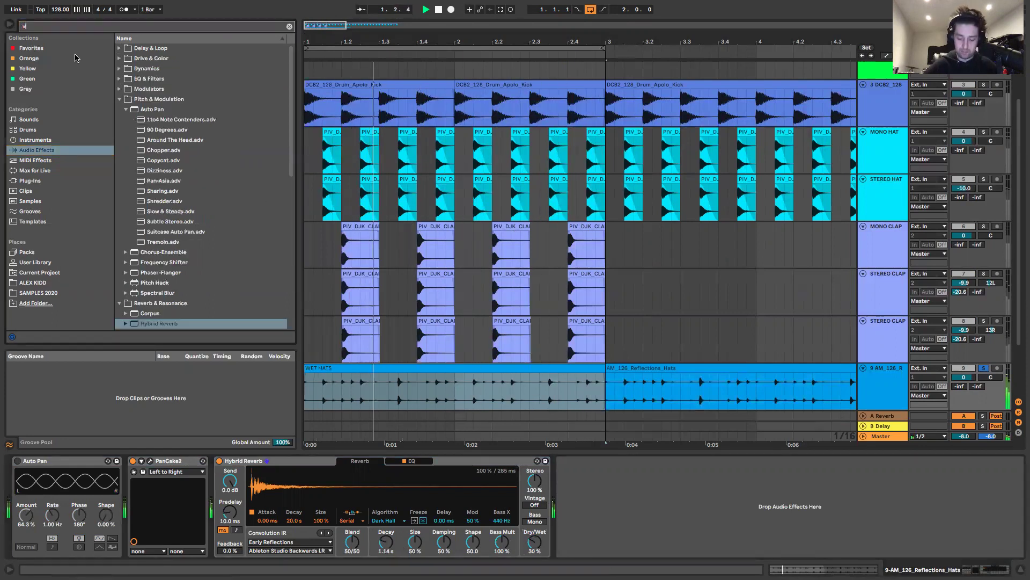
{"action": "type", "text": "vin"}
{"action": "left_click", "coordinate": [120, 89]}
{"action": "left_click", "coordinate": [119, 78]}
{"action": "left_click", "coordinate": [119, 47]}
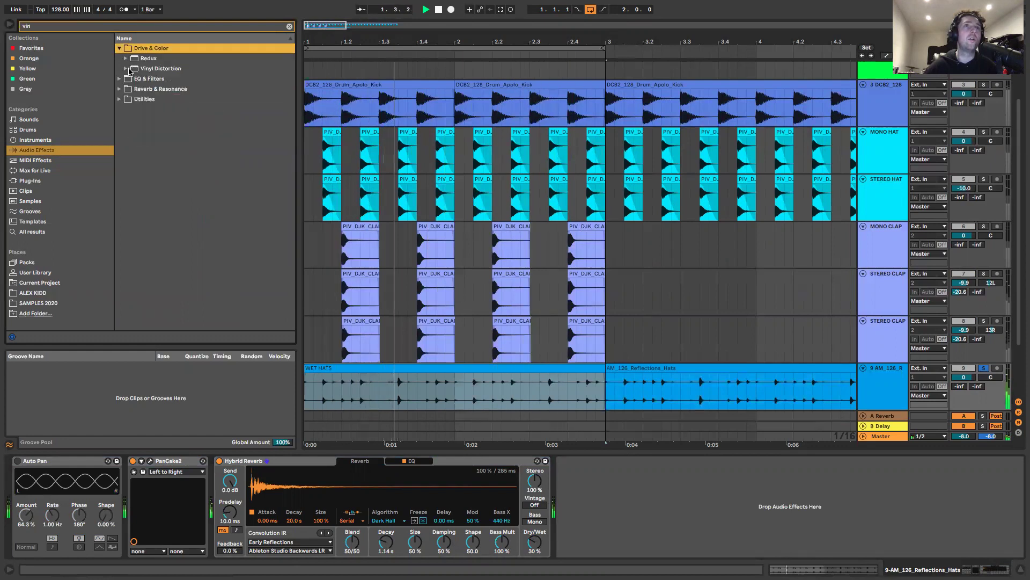
{"action": "double_click", "coordinate": [142, 68]}
Set Vinyl Distortion's tracing model to 0.79 at 1.61 kHz and compare the hats with the effect off and on.
{"action": "left_click_drag", "start_coordinate": [670, 542], "coordinate": [613, 534]}
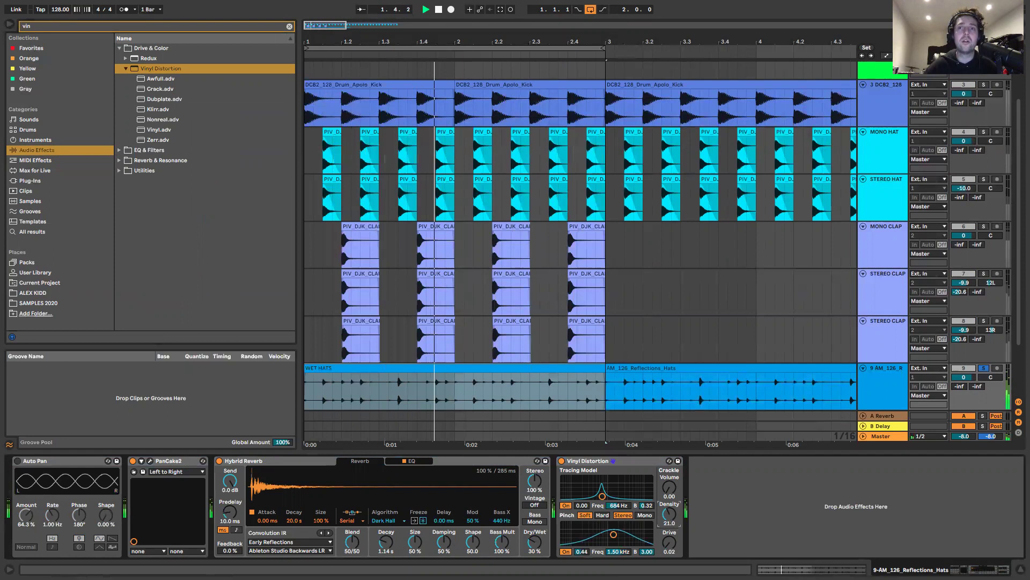
{"action": "left_click_drag", "start_coordinate": [602, 496], "coordinate": [614, 482]}
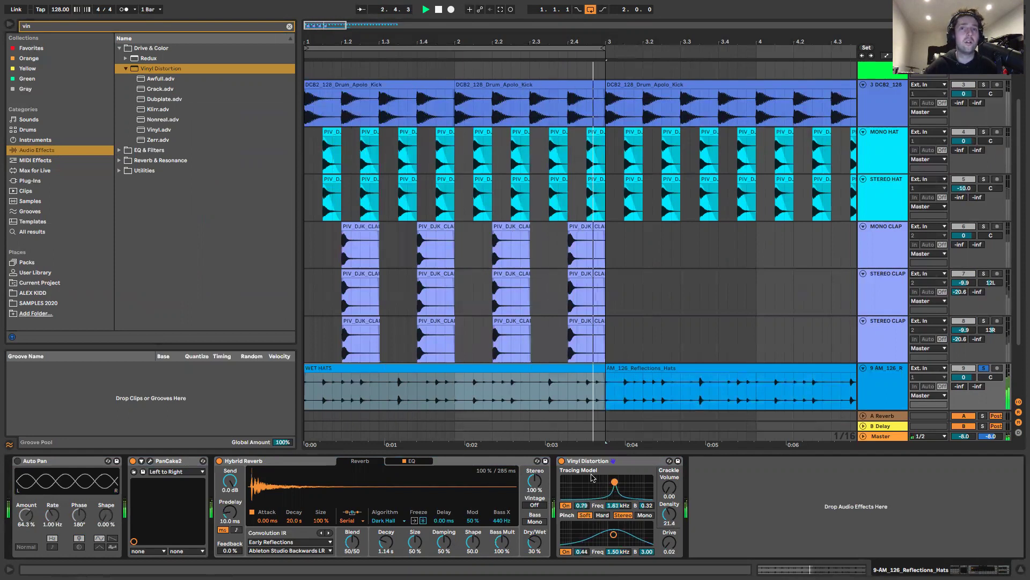
{"action": "left_click", "coordinate": [562, 460]}
{"action": "left_click", "coordinate": [562, 460]}
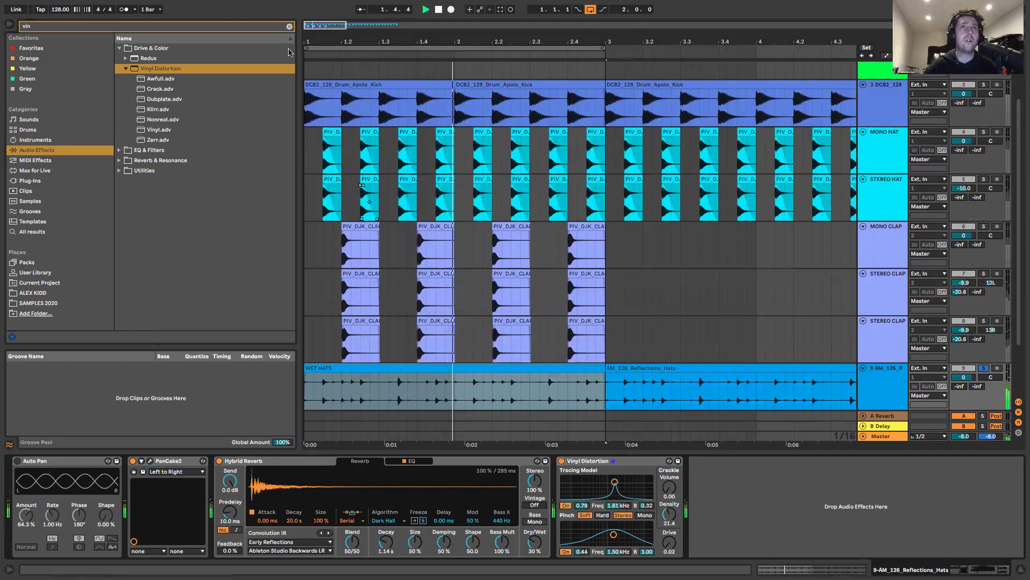
Clear the effects search, unsolo the hat loop track and set the WET HATS clip gain to 2.81 dB against the full beat.
{"action": "left_click", "coordinate": [289, 27]}
{"action": "scroll", "coordinate": [381, 279], "scroll_direction": "down", "scroll_amount": 3}
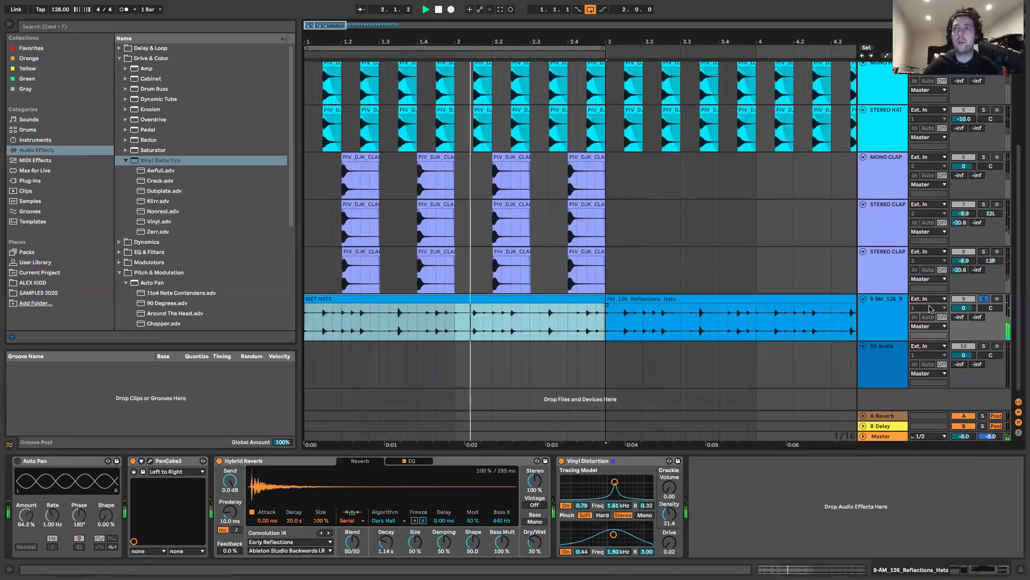
{"action": "left_click", "coordinate": [396, 301]}
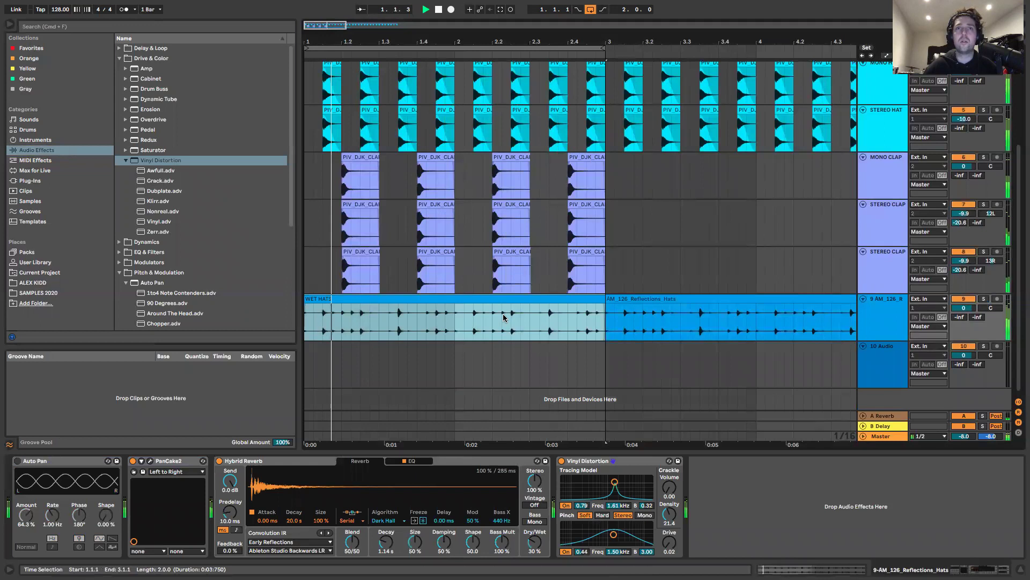
{"action": "double_click", "coordinate": [396, 301]}
{"action": "left_click_drag", "start_coordinate": [174, 446], "coordinate": [174, 411]}
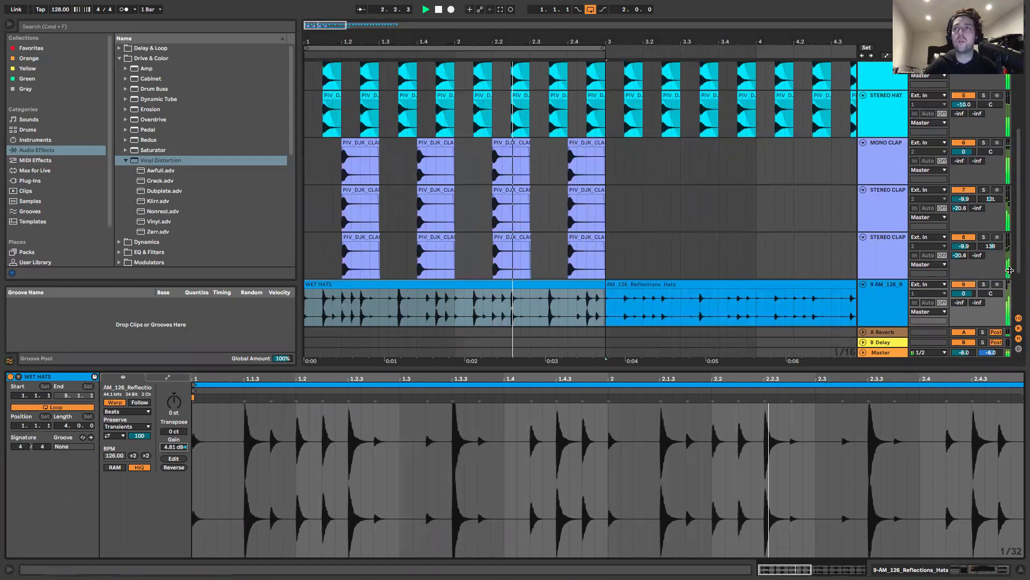
{"action": "left_click", "coordinate": [984, 284]}
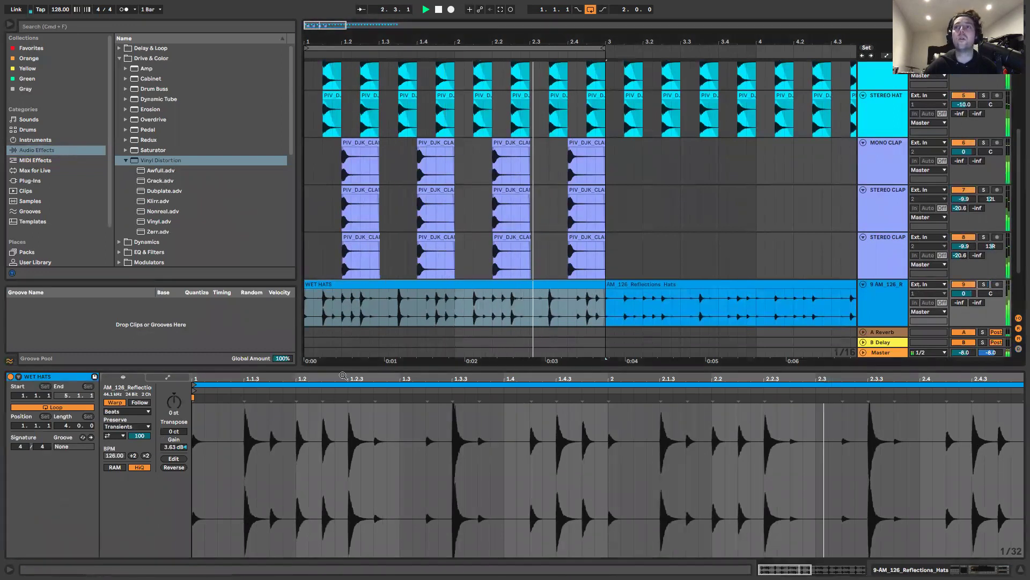
{"action": "left_click", "coordinate": [984, 284]}
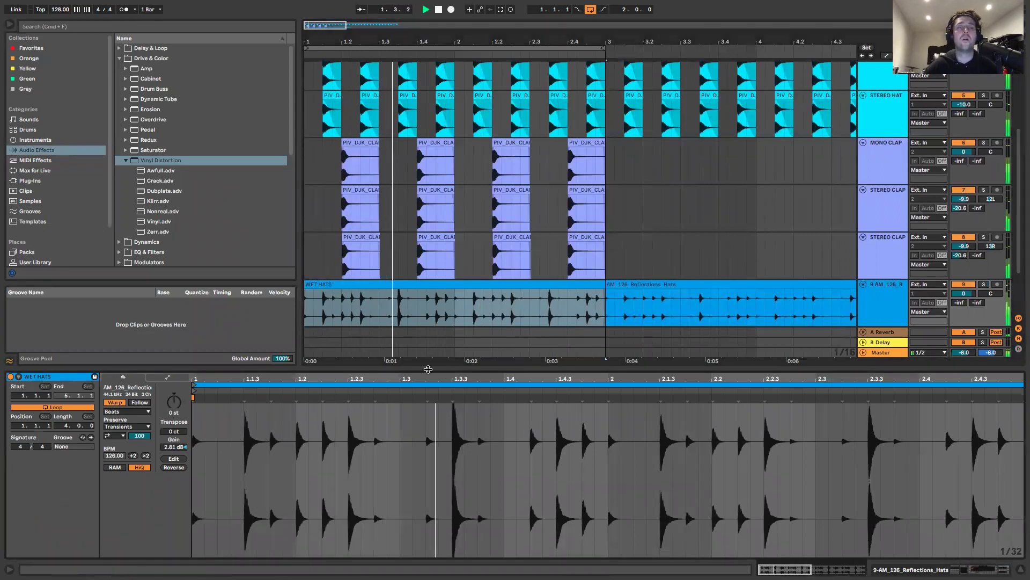
{"action": "key", "text": "super+alt+l"}
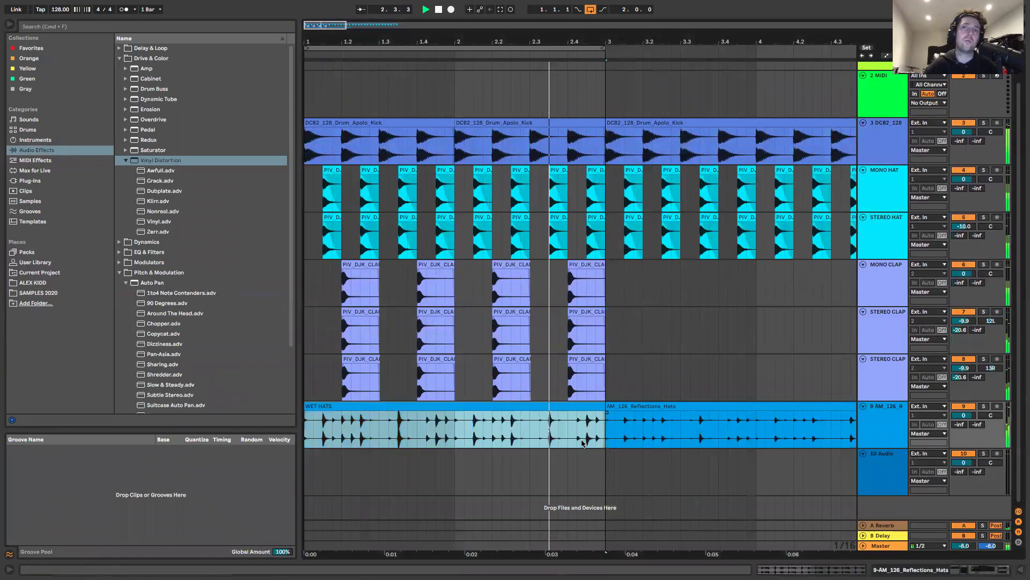
Duplicate the WET HATS clip so the copy starts at bar 3.
{"action": "key", "text": "super+d"}
{"action": "scroll", "coordinate": [608, 427], "scroll_direction": "up", "scroll_amount": 2}
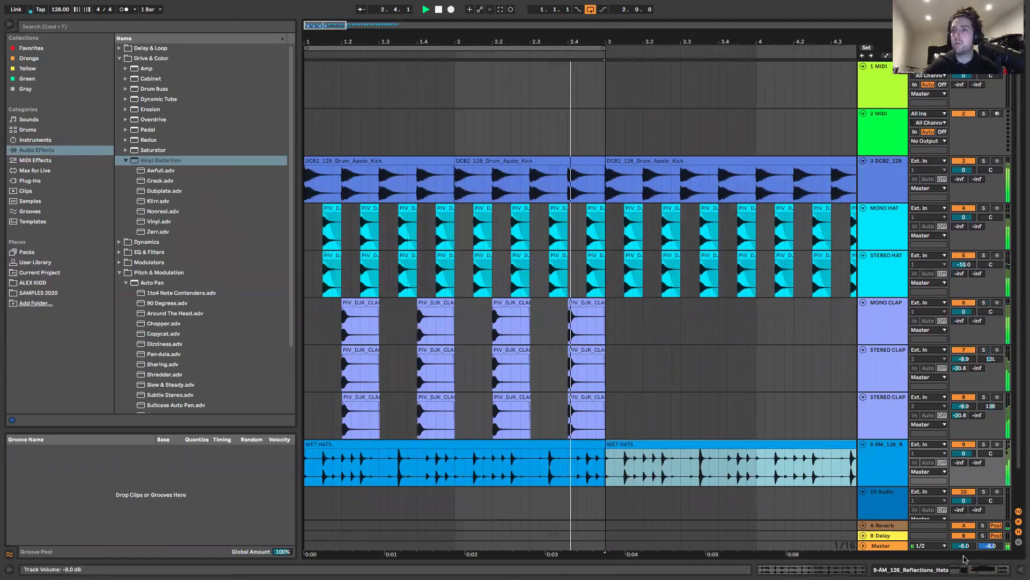
Lower Hybrid Reverb's dry/wet to 21% and set the hat loop track's volume to -4.0 dB.
{"action": "key", "text": "super+alt+l"}
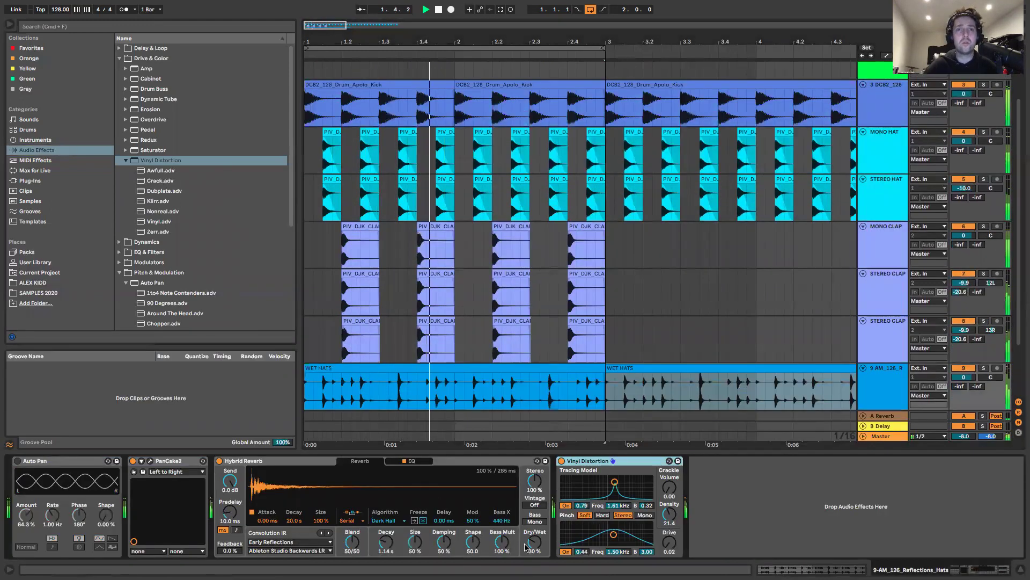
{"action": "left_click_drag", "start_coordinate": [535, 541], "coordinate": [534, 552]}
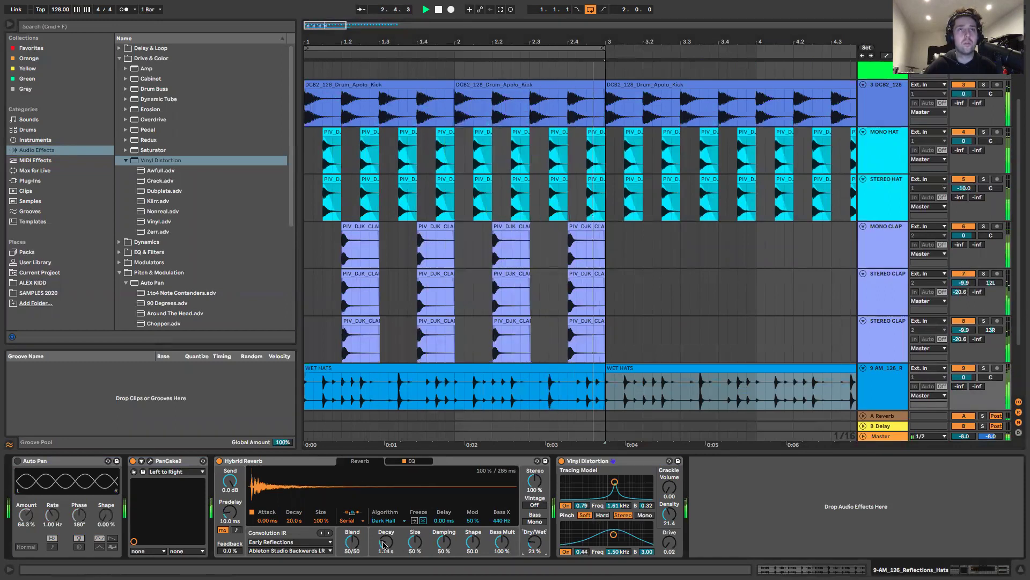
{"action": "left_click_drag", "start_coordinate": [964, 377], "coordinate": [963, 390]}
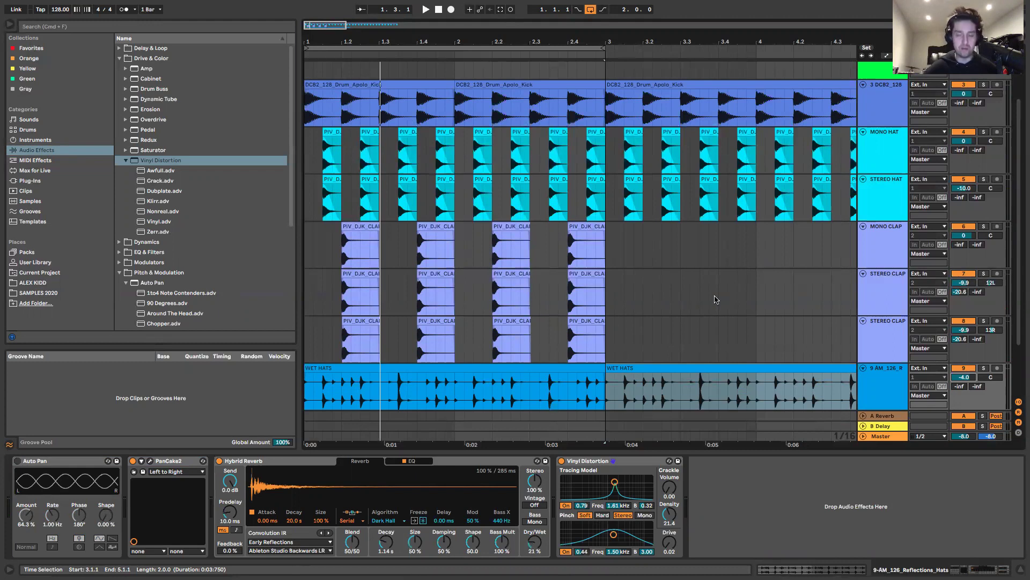
{"action": "left_click_drag", "start_coordinate": [453, 451], "coordinate": [453, 561]}
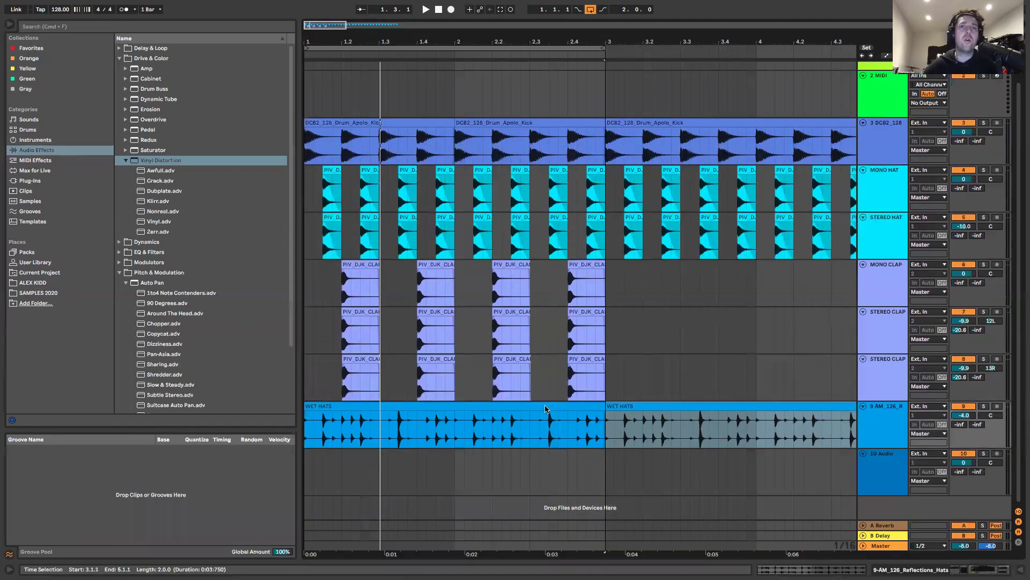
{"action": "left_click", "coordinate": [448, 347]}
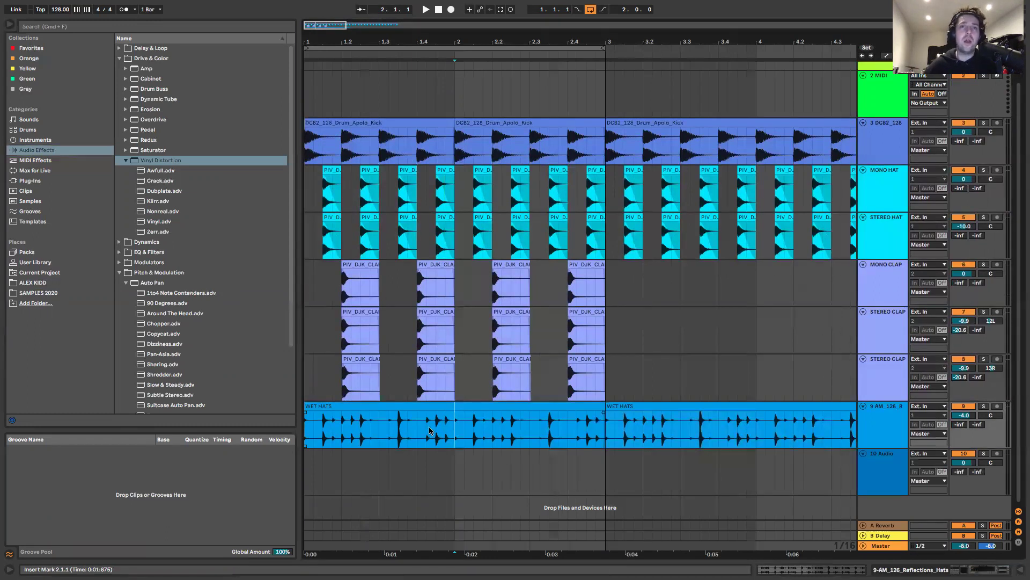
Search the audio effects for "eq" and add EQ Eight after Vinyl Distortion on the hat loop track.
{"action": "left_click", "coordinate": [126, 159]}
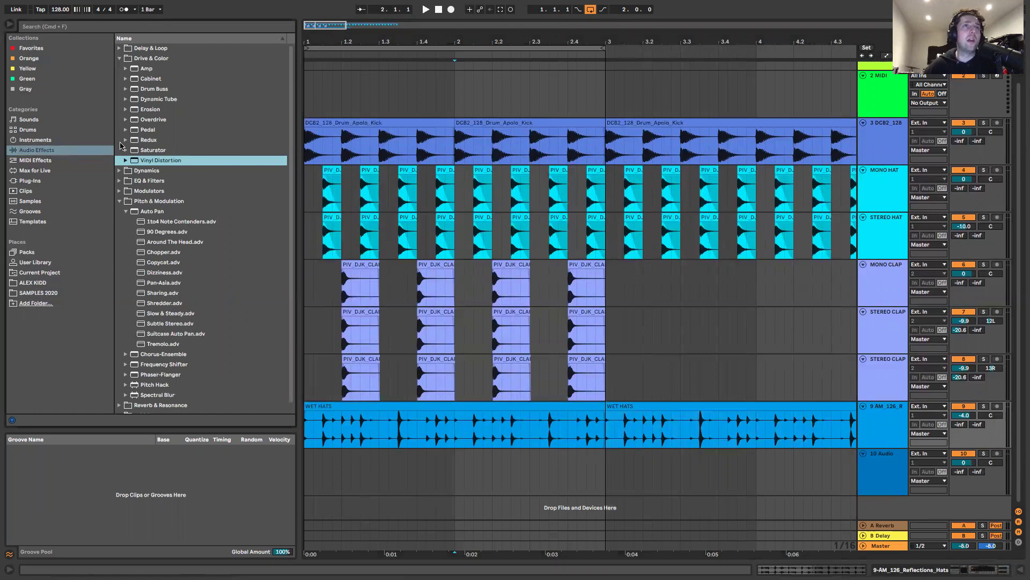
{"action": "left_click", "coordinate": [94, 28]}
{"action": "type", "text": "eq"}
{"action": "left_click", "coordinate": [119, 59]}
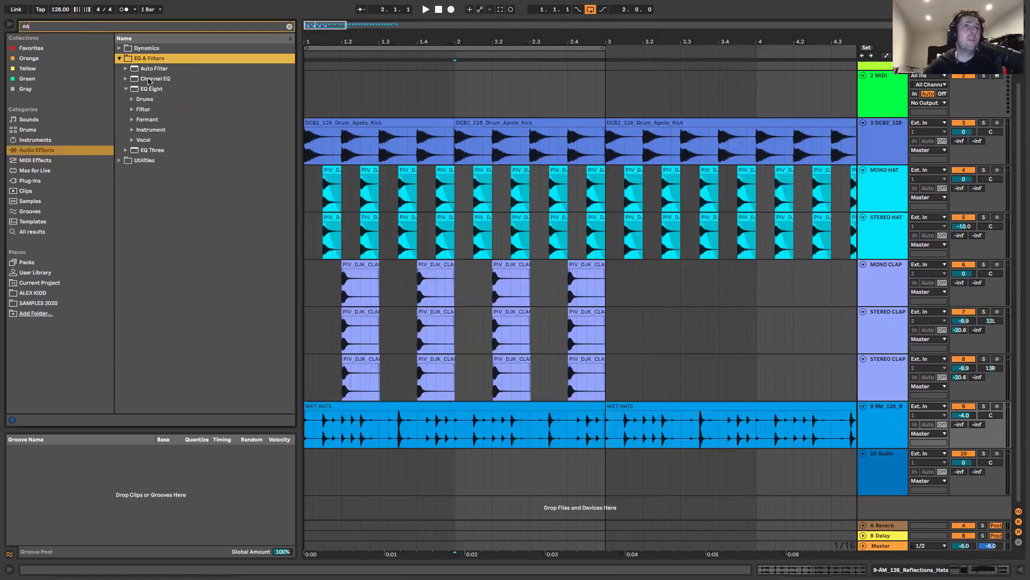
{"action": "double_click", "coordinate": [142, 87]}
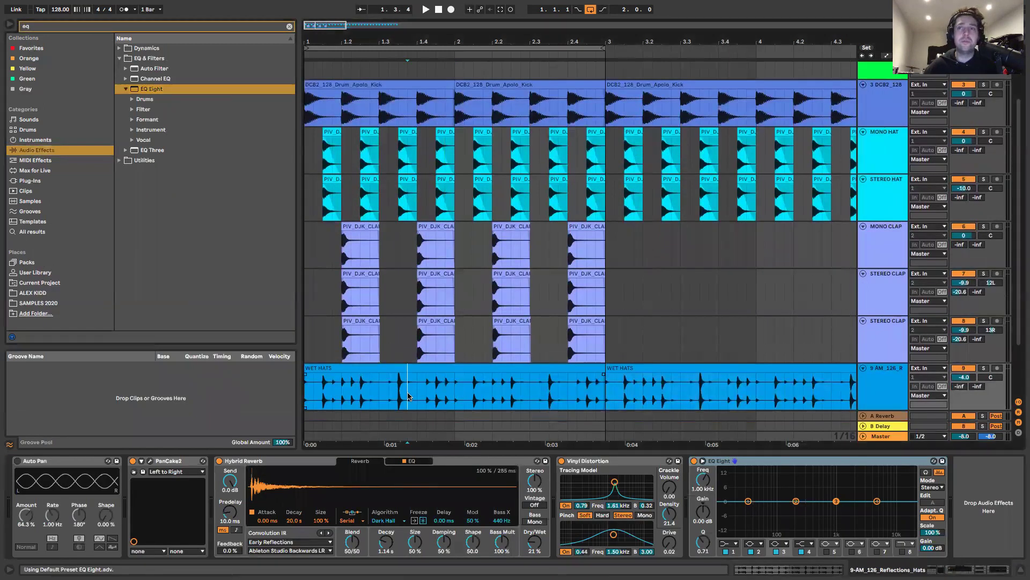
Narrow the browser beside EQ Eight's enlarged display and play the hat loop soloed to view its spectrum.
{"action": "left_click", "coordinate": [702, 461]}
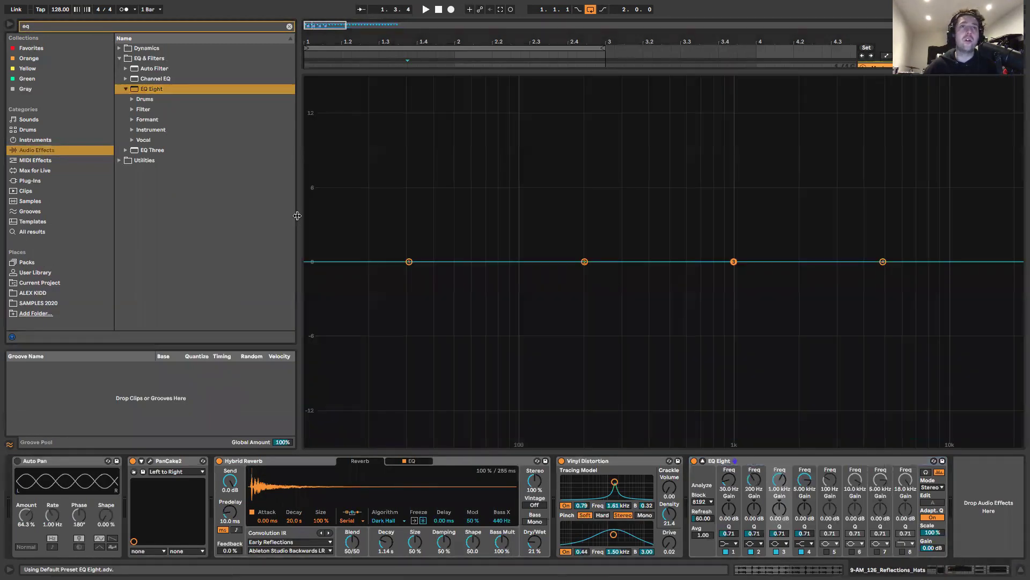
{"action": "left_click_drag", "start_coordinate": [298, 215], "coordinate": [129, 258]}
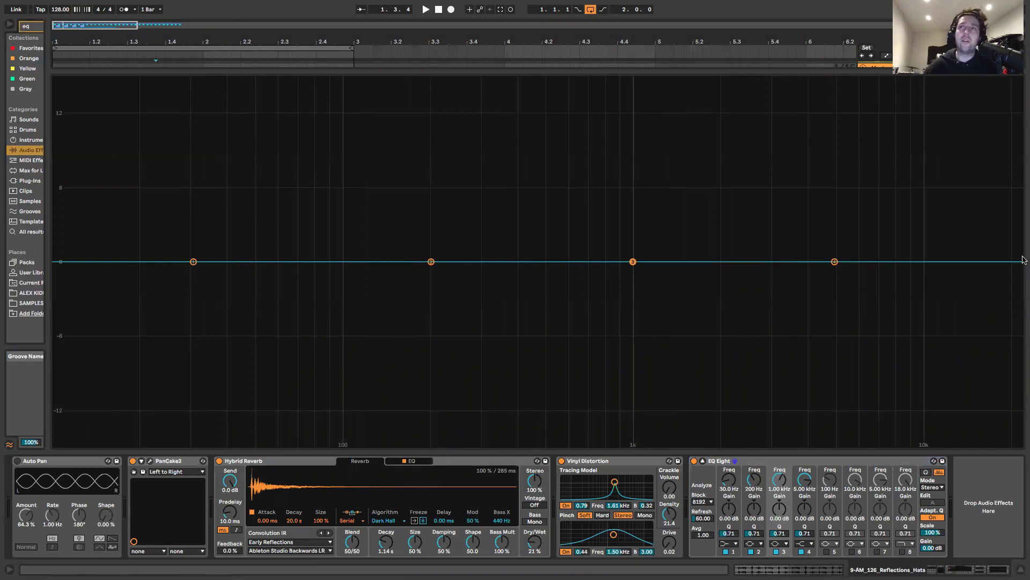
{"action": "left_click", "coordinate": [431, 261]}
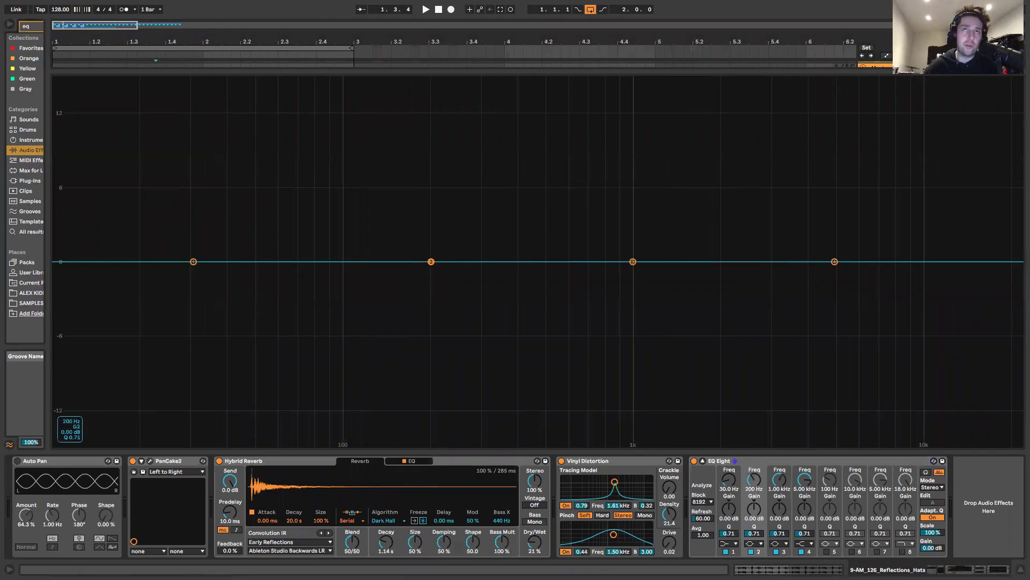
{"action": "key", "text": "space"}
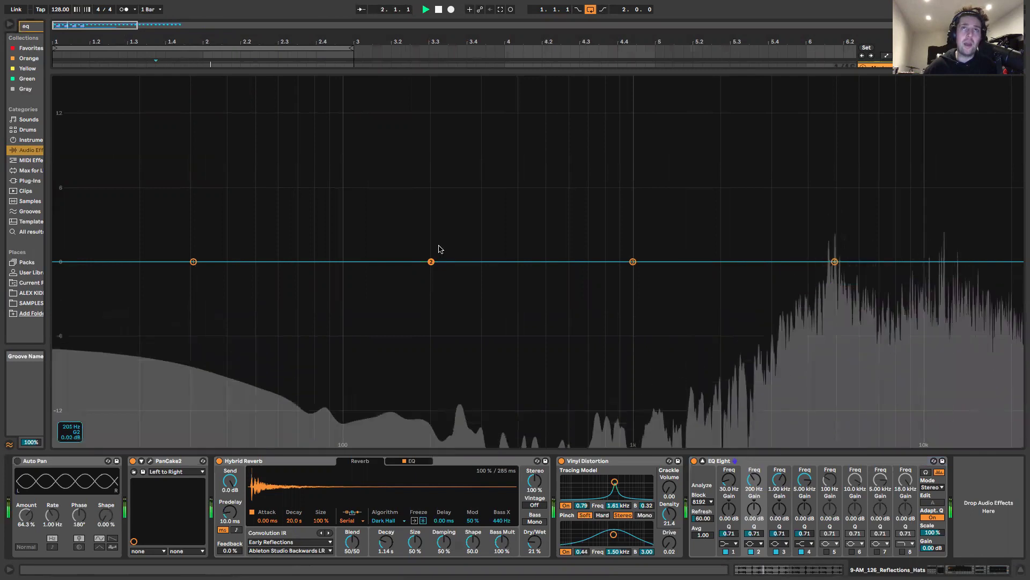
{"action": "key", "text": "Escape"}
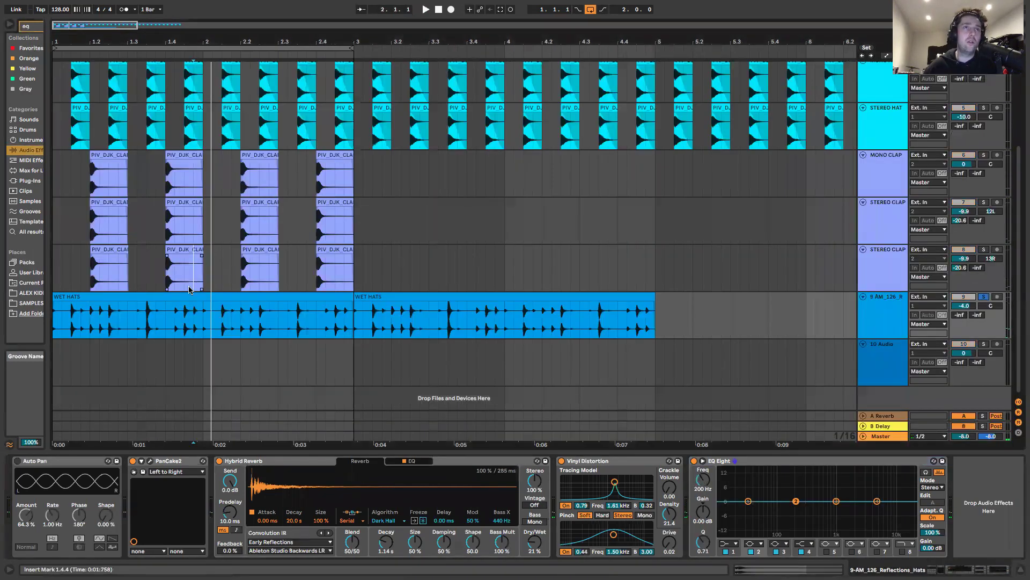
Move EQ Eight's band 2 to 4.87 kHz with a 0.18 dB gain.
{"action": "left_click", "coordinate": [193, 292]}
{"action": "left_click", "coordinate": [925, 472]}
{"action": "key", "text": "space"}
{"action": "key", "text": "space"}
{"action": "left_click_drag", "start_coordinate": [431, 261], "coordinate": [825, 259]}
{"action": "key", "text": "space"}
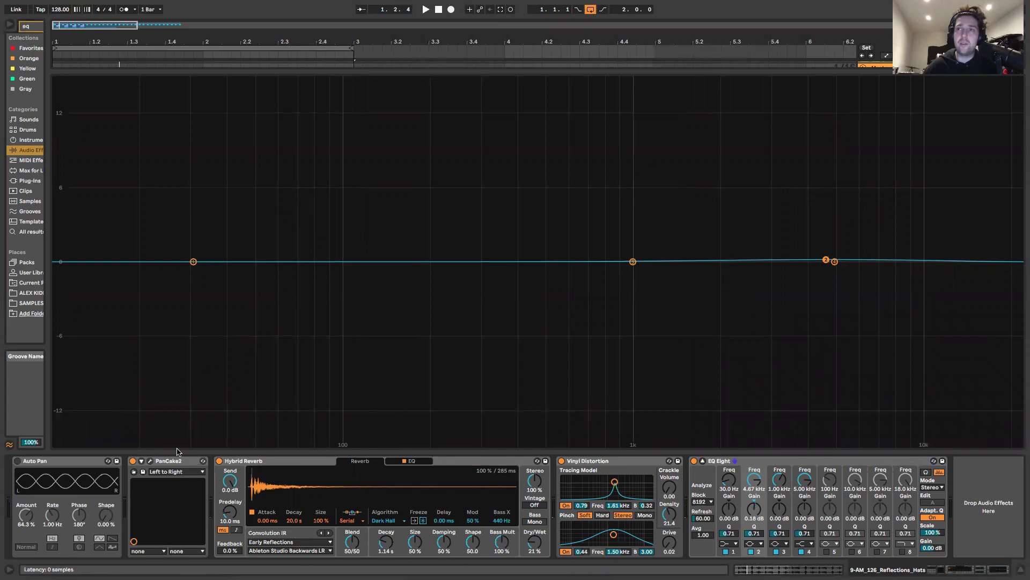
Change EQ Eight's mode to M/S and alternate between editing the mid and side curves, ending on mid.
{"action": "left_click", "coordinate": [941, 488]}
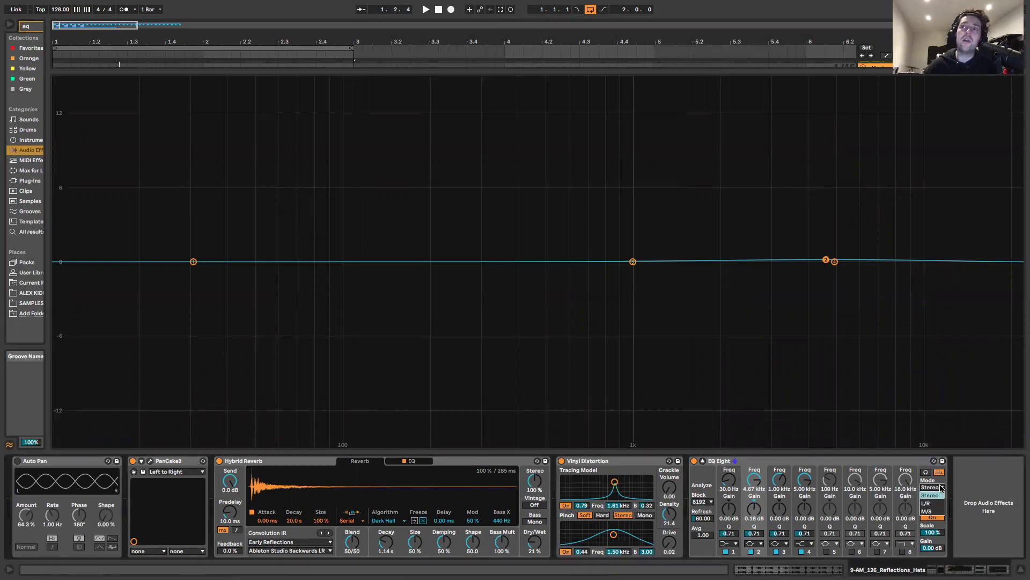
{"action": "left_click", "coordinate": [928, 512]}
{"action": "left_click", "coordinate": [931, 504]}
{"action": "left_click", "coordinate": [931, 503]}
{"action": "left_click", "coordinate": [932, 504]}
{"action": "left_click", "coordinate": [932, 503]}
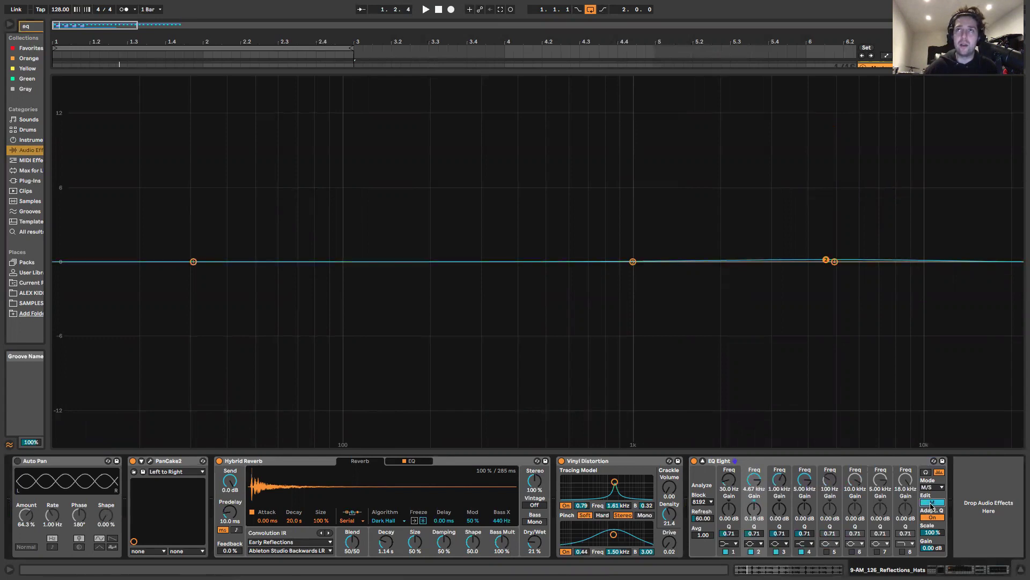
Cut the mid curve by 8.25 dB at 4.71 kHz and boost the side curve by 7.85 dB at 5.33 kHz.
{"action": "key", "text": "space"}
{"action": "left_click_drag", "start_coordinate": [633, 261], "coordinate": [830, 341]}
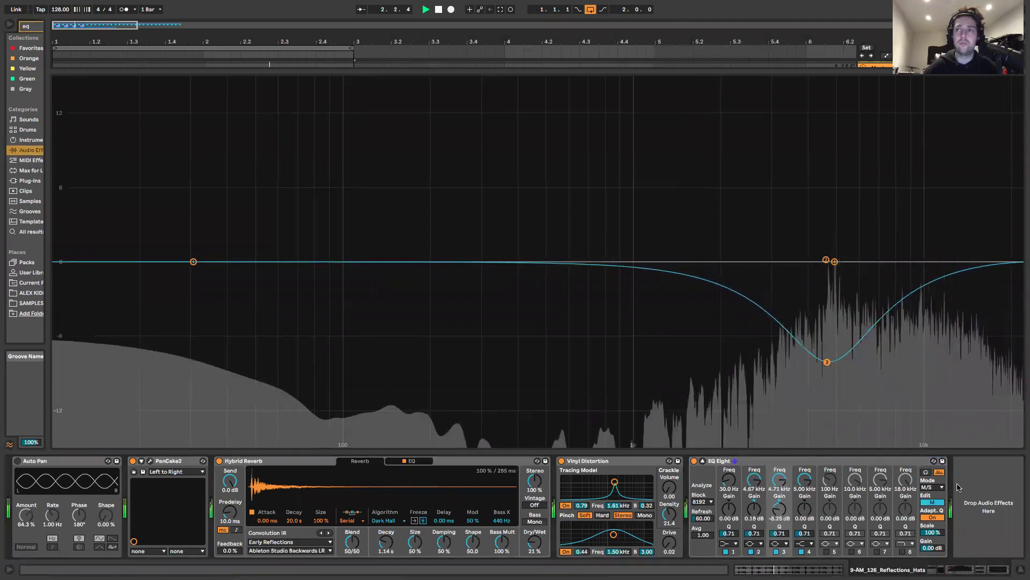
{"action": "left_click", "coordinate": [931, 502]}
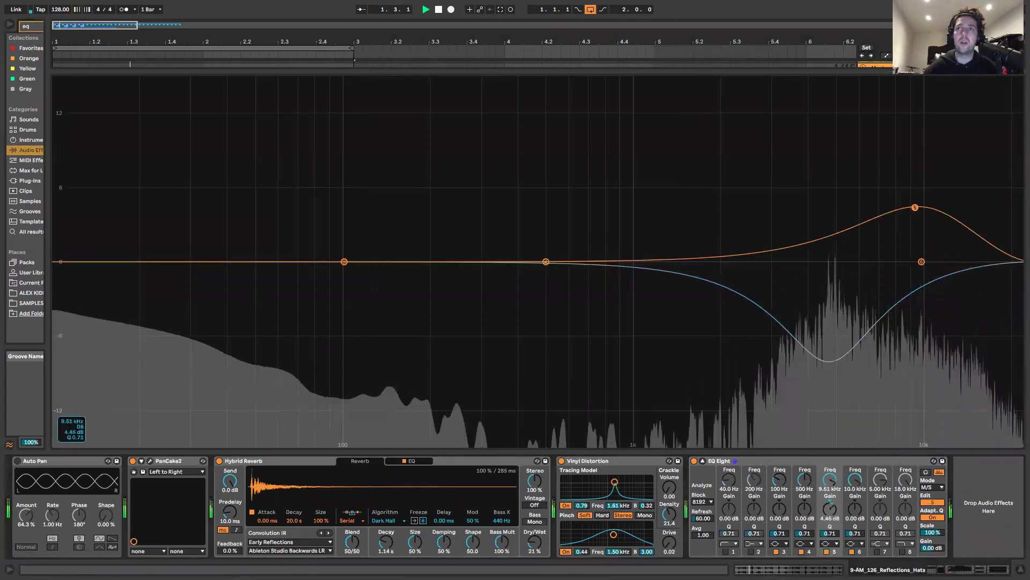
{"action": "left_click", "coordinate": [931, 502]}
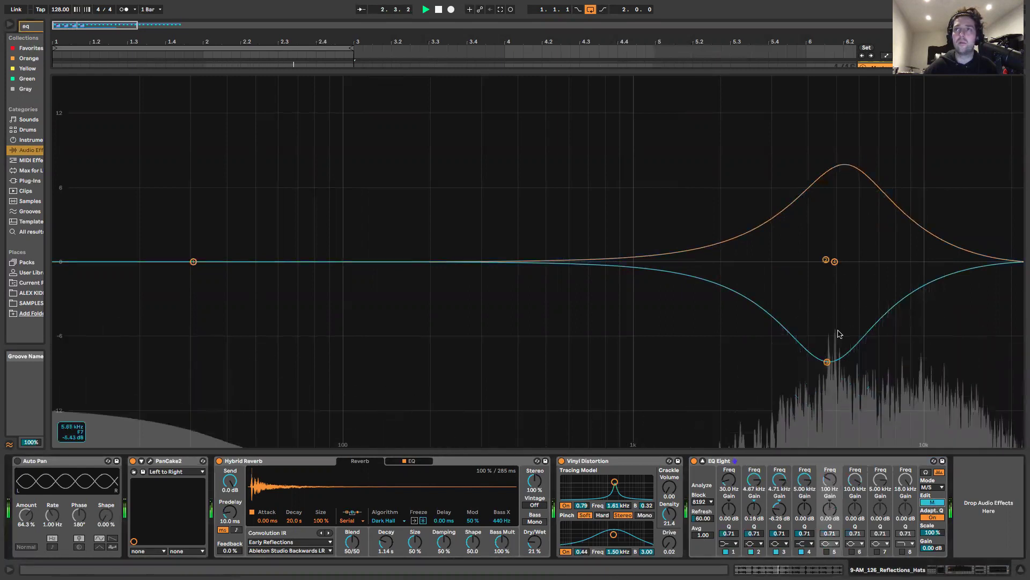
Turn band 3 of the mid curve into a low cut at about 1.4 kHz.
{"action": "left_click_drag", "start_coordinate": [802, 257], "coordinate": [404, 285]}
{"action": "left_click", "coordinate": [810, 544]}
{"action": "left_click", "coordinate": [805, 493]}
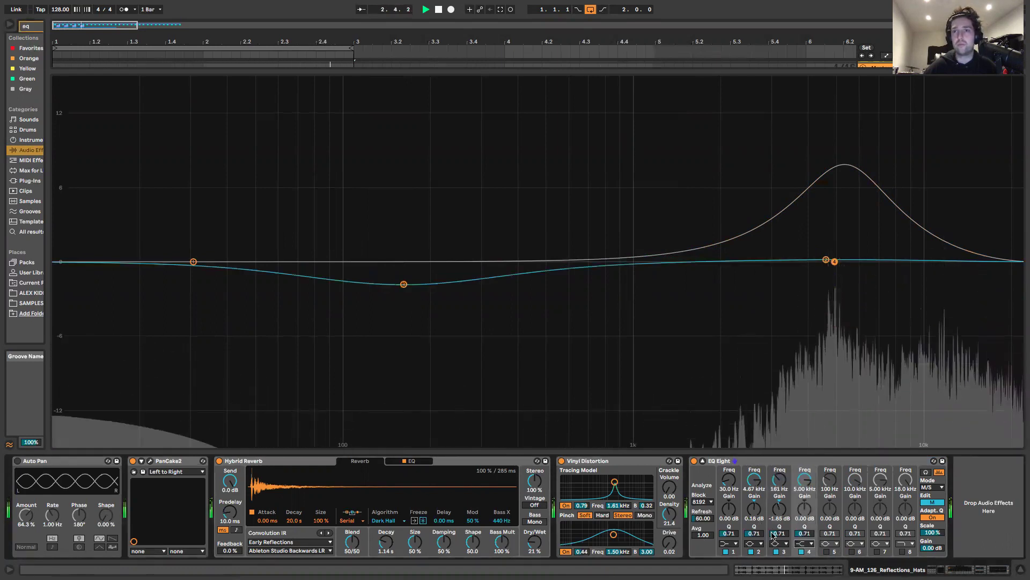
{"action": "left_click", "coordinate": [783, 544]}
{"action": "left_click", "coordinate": [779, 493]}
{"action": "left_click_drag", "start_coordinate": [403, 307], "coordinate": [676, 310]}
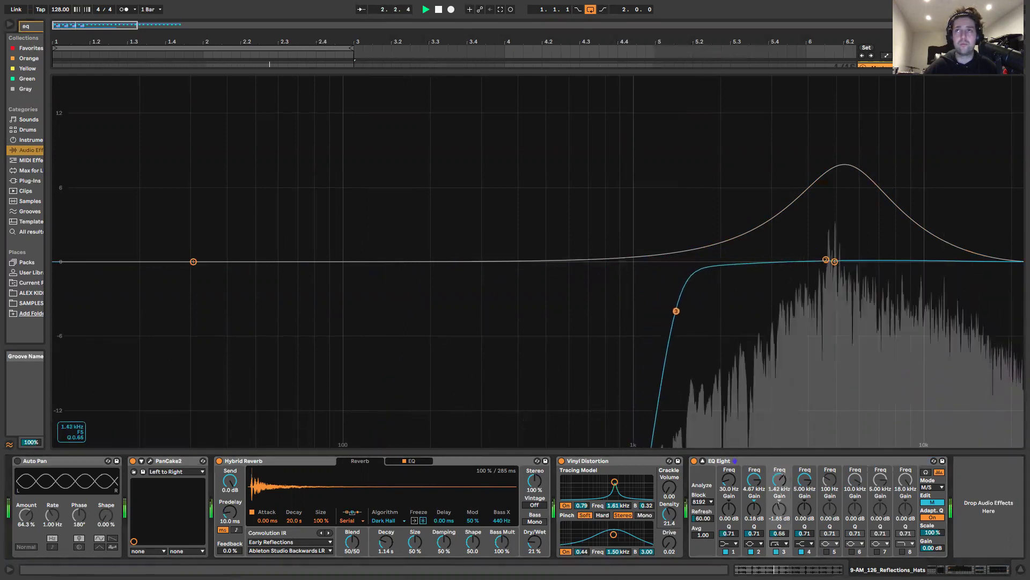
On the side curve, boost band 6 by 2.65 dB at 9.59 kHz and make band 3 a low cut at 1.20 kHz.
{"action": "left_click", "coordinate": [938, 502]}
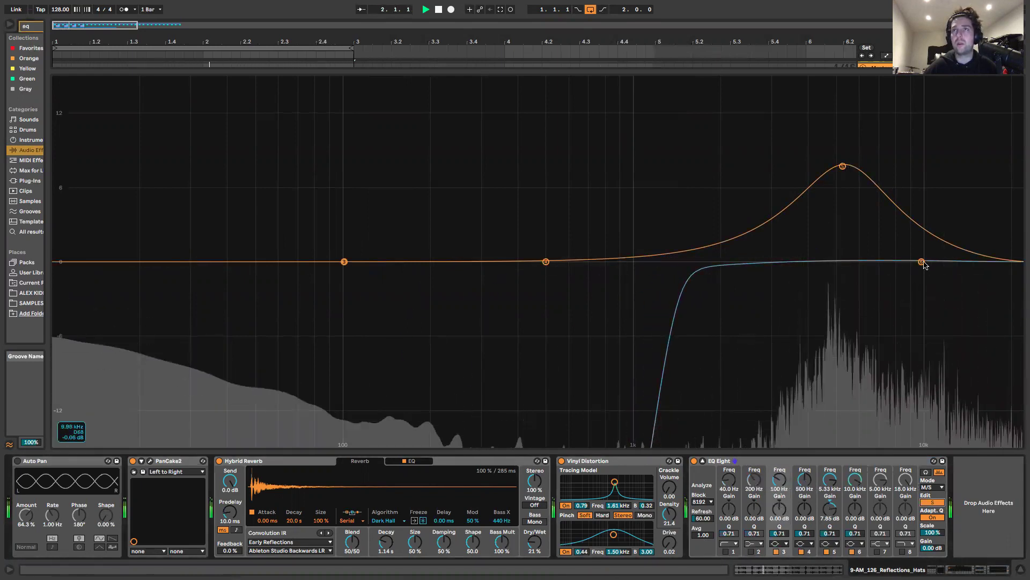
{"action": "left_click_drag", "start_coordinate": [924, 264], "coordinate": [918, 232]}
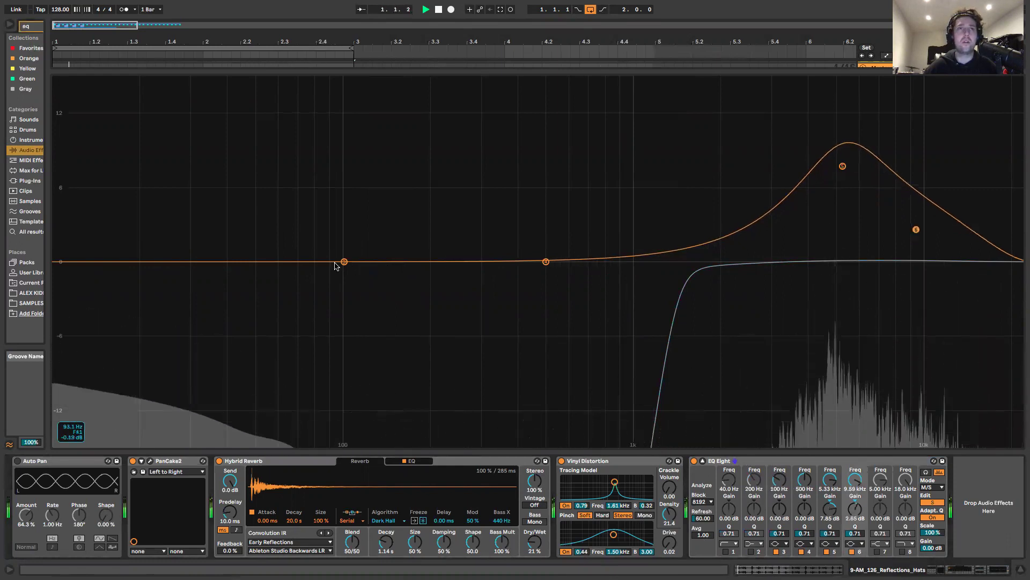
{"action": "left_click_drag", "start_coordinate": [344, 262], "coordinate": [349, 318]}
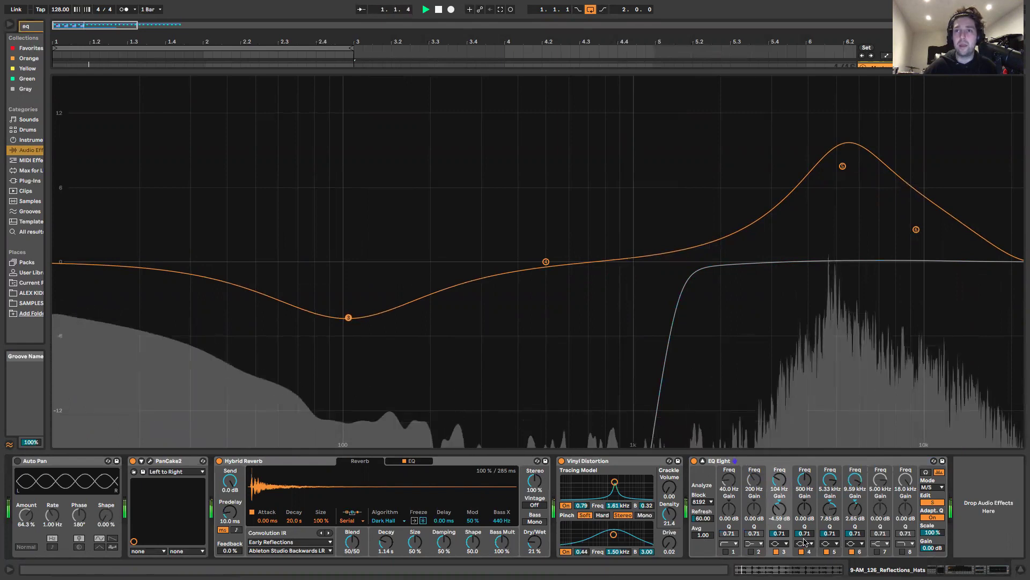
{"action": "left_click", "coordinate": [779, 543]}
{"action": "left_click_drag", "start_coordinate": [349, 307], "coordinate": [656, 307]}
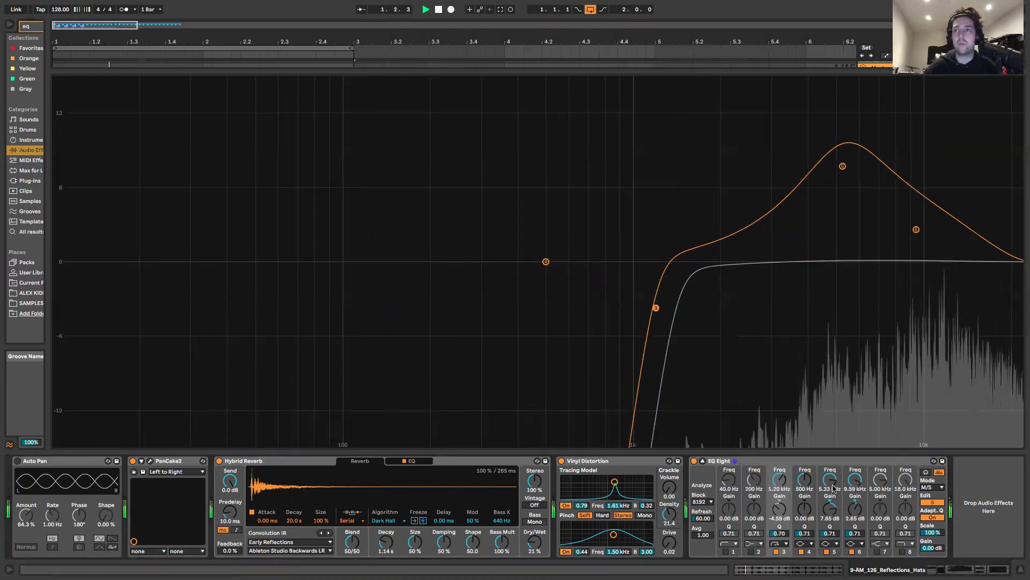
Lower the mid curve's low cut to 72.3 Hz and alternate between the mid and side curves, ending on side.
{"action": "left_click", "coordinate": [933, 501]}
{"action": "left_click_drag", "start_coordinate": [676, 310], "coordinate": [303, 305]}
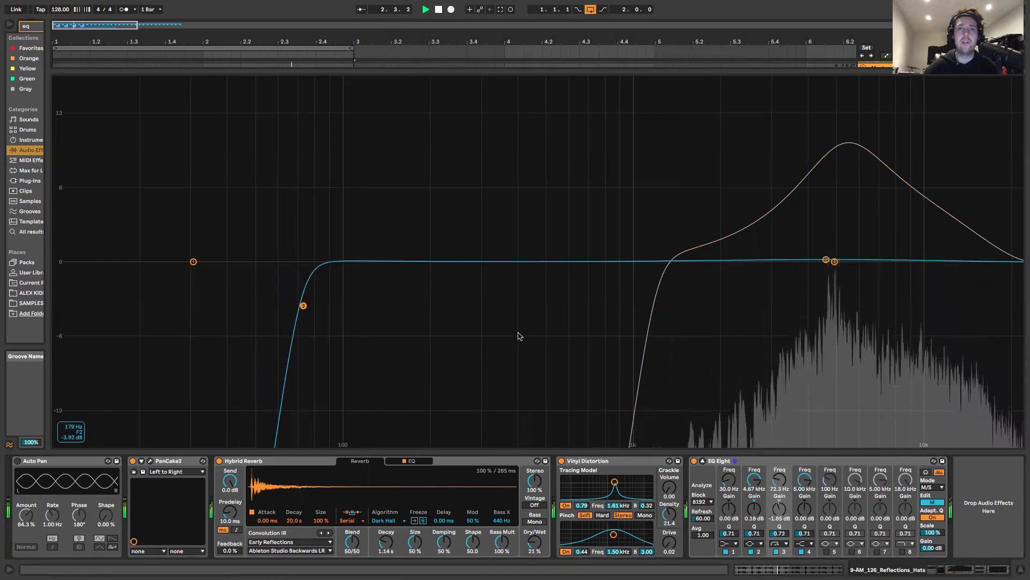
{"action": "left_click", "coordinate": [939, 503]}
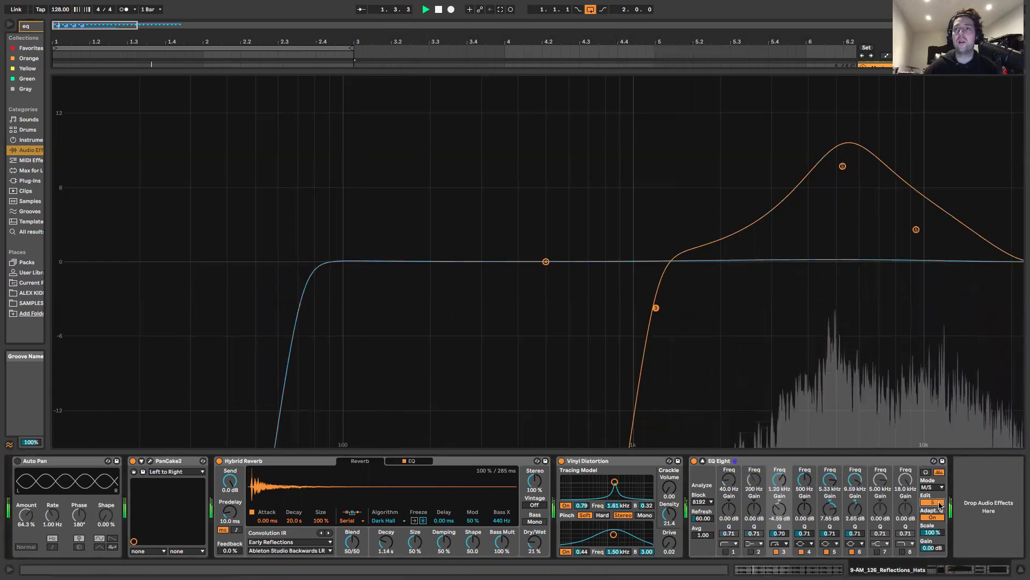
{"action": "left_click", "coordinate": [939, 503]}
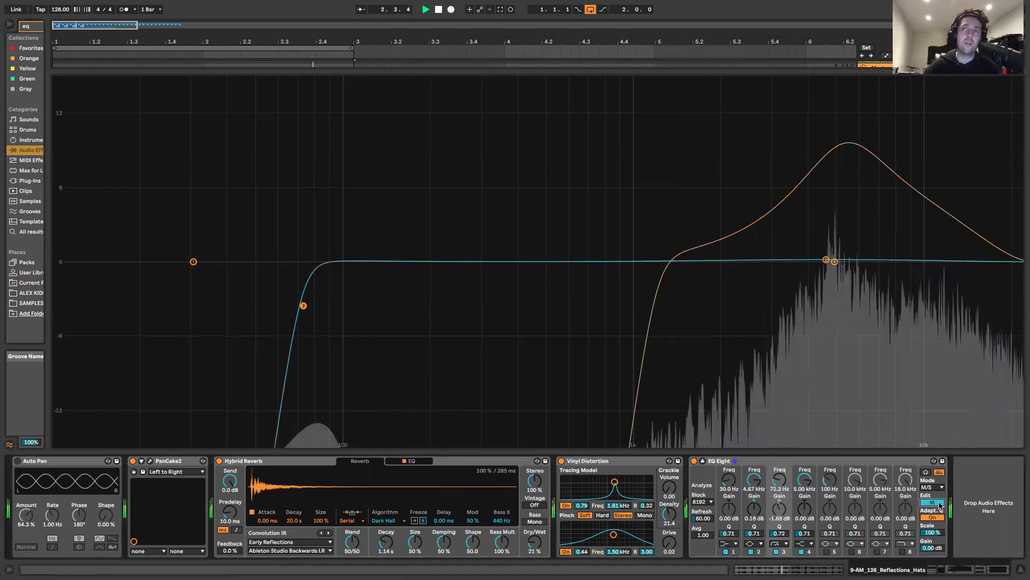
{"action": "left_click", "coordinate": [939, 503]}
{"action": "left_click", "coordinate": [939, 504]}
{"action": "left_click", "coordinate": [939, 503]}
Compare the hats with EQ Eight off and on, and try its Stereo and L/R modes, ending on Stereo.
{"action": "left_click", "coordinate": [694, 461]}
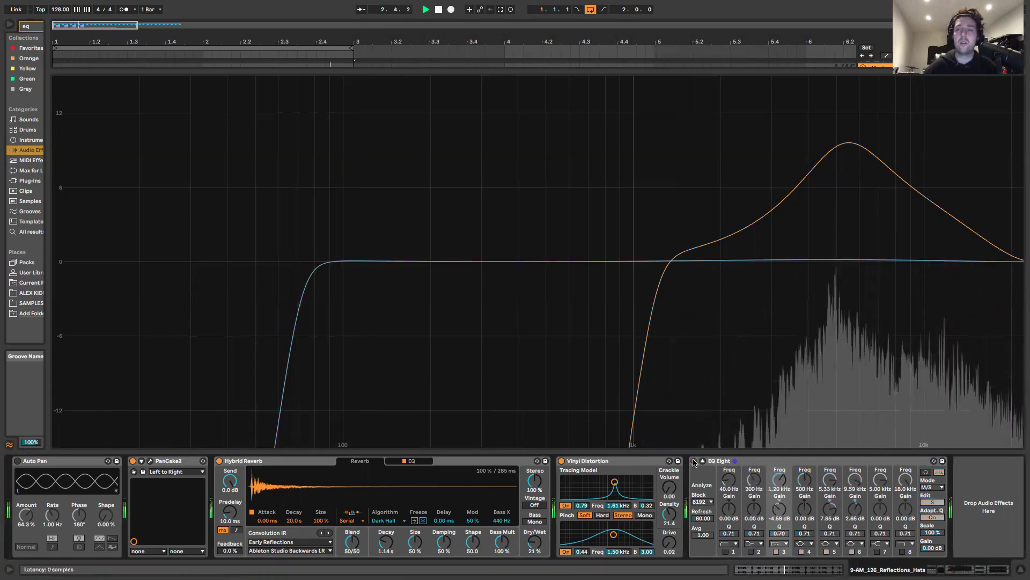
{"action": "left_click", "coordinate": [694, 460]}
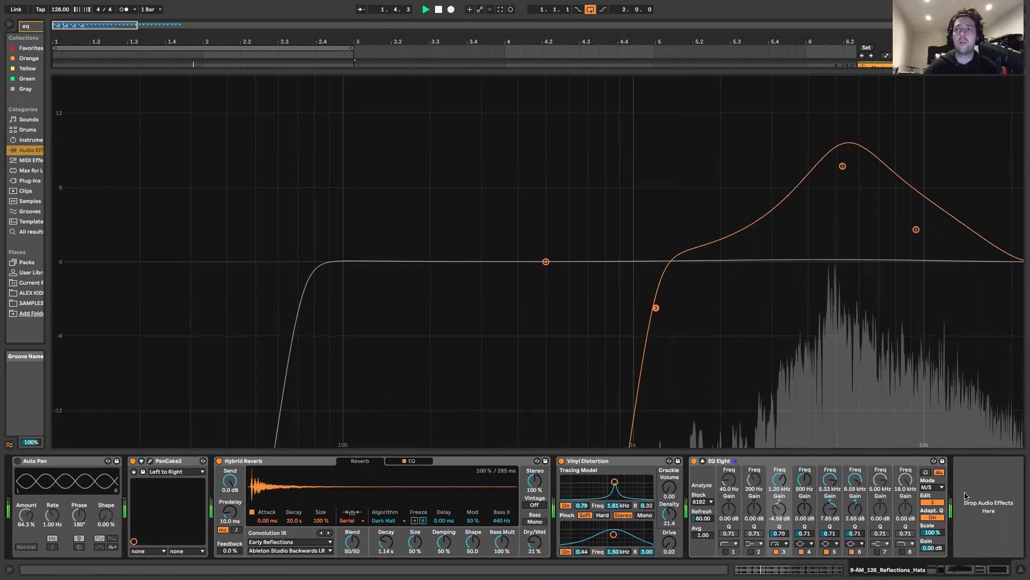
{"action": "left_click", "coordinate": [933, 487]}
{"action": "left_click", "coordinate": [934, 494]}
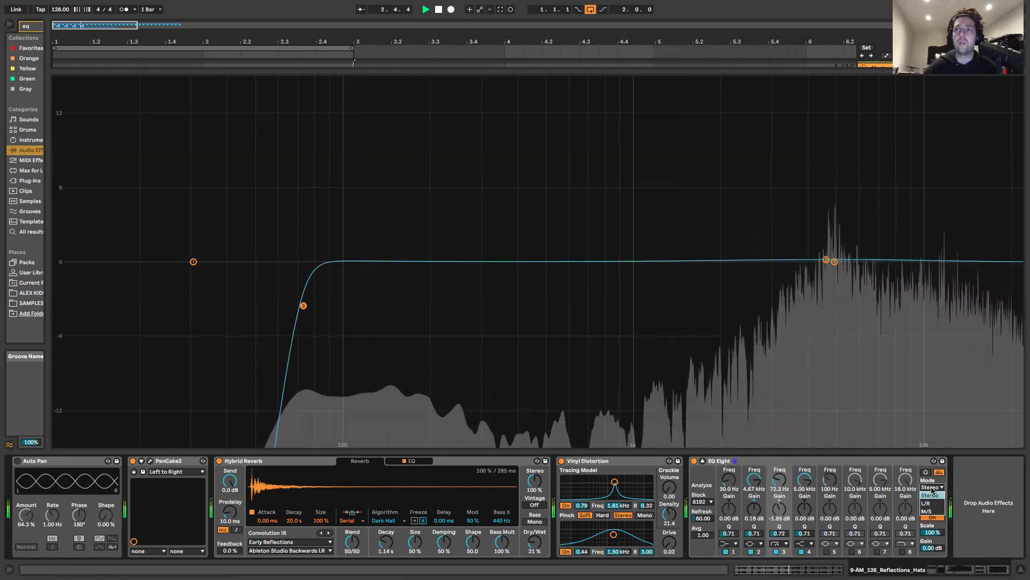
{"action": "left_click", "coordinate": [933, 487]}
{"action": "left_click", "coordinate": [934, 502]}
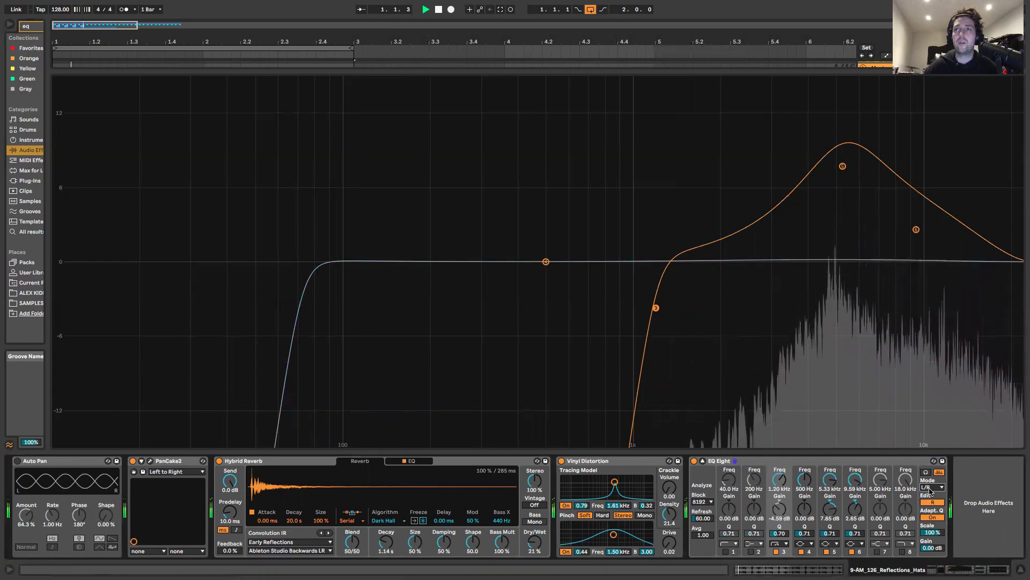
{"action": "left_click", "coordinate": [933, 486]}
{"action": "left_click", "coordinate": [932, 495]}
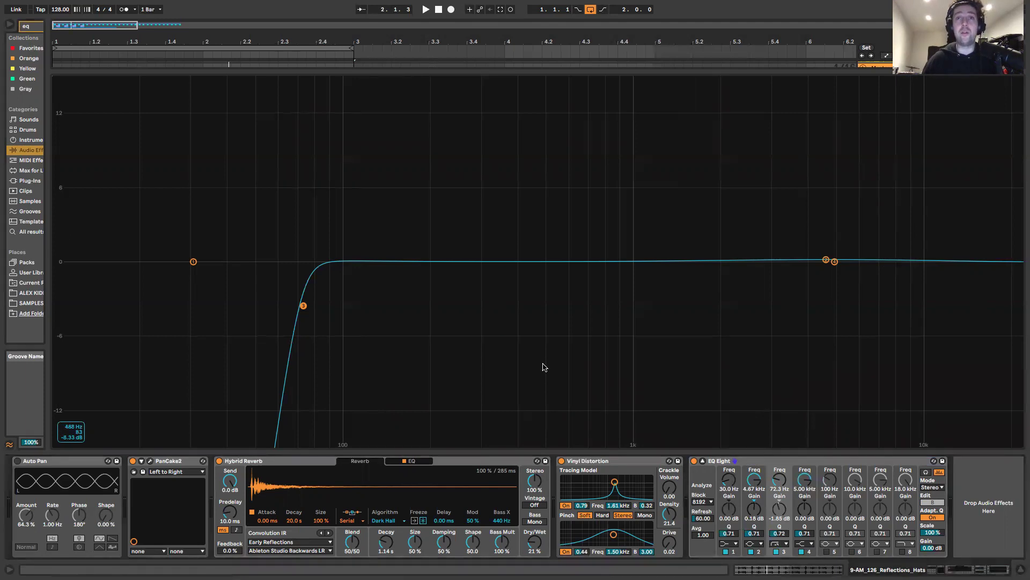
Close EQ Eight's enlarged display and delete EQ Eight from the hat loop track.
{"action": "key", "text": "Tab"}
{"action": "left_click", "coordinate": [778, 463]}
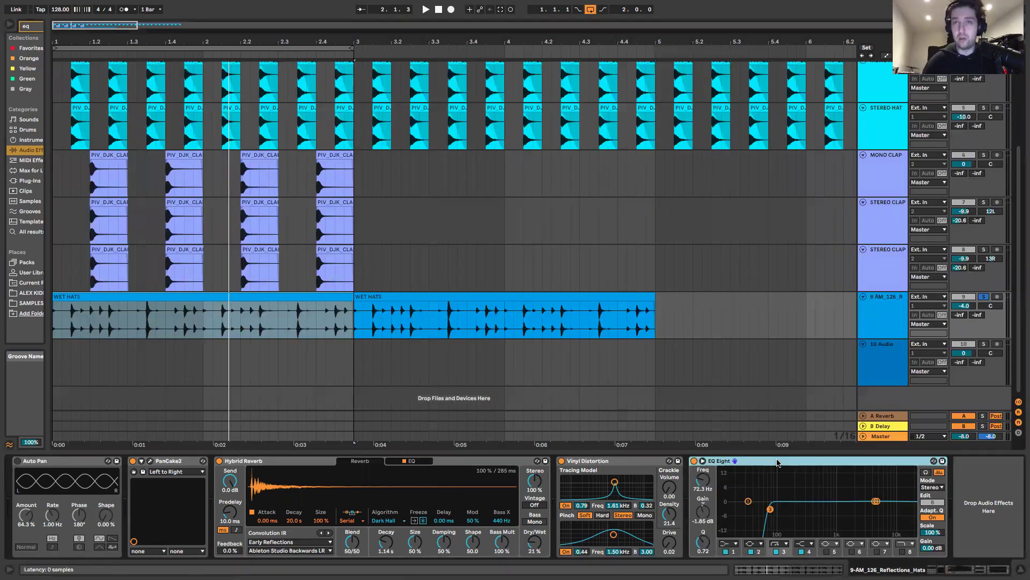
{"action": "key", "text": "Delete"}
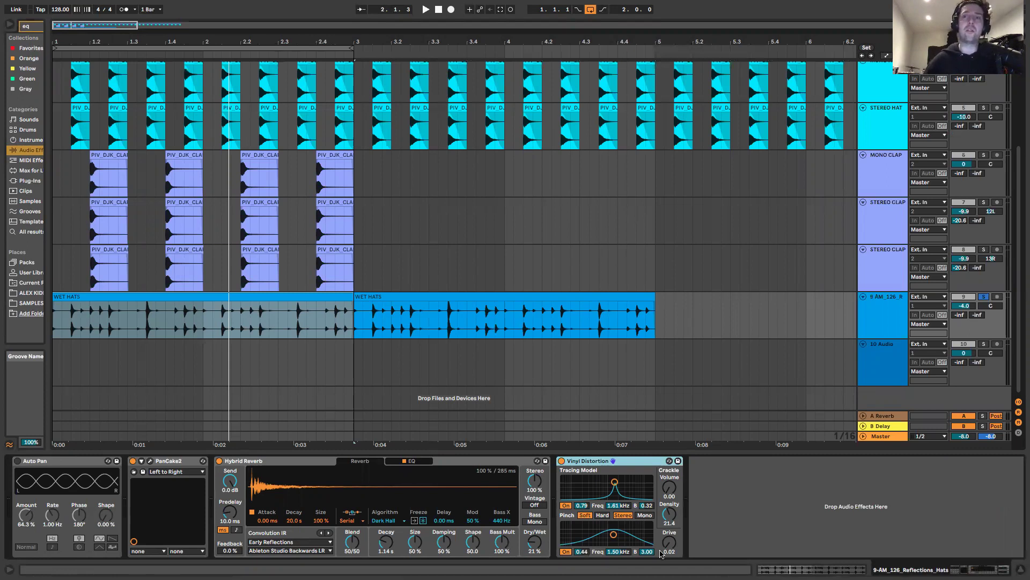
Unsolo the hat loop track and play it together with the rest of the beat.
{"action": "key", "text": "space"}
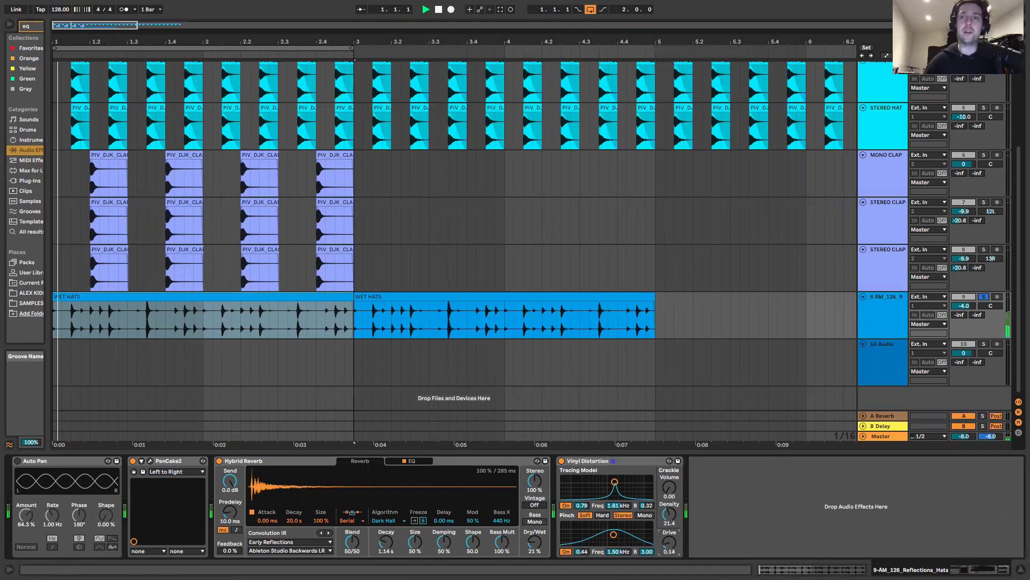
{"action": "left_click", "coordinate": [983, 296]}
{"action": "left_click", "coordinate": [483, 315]}
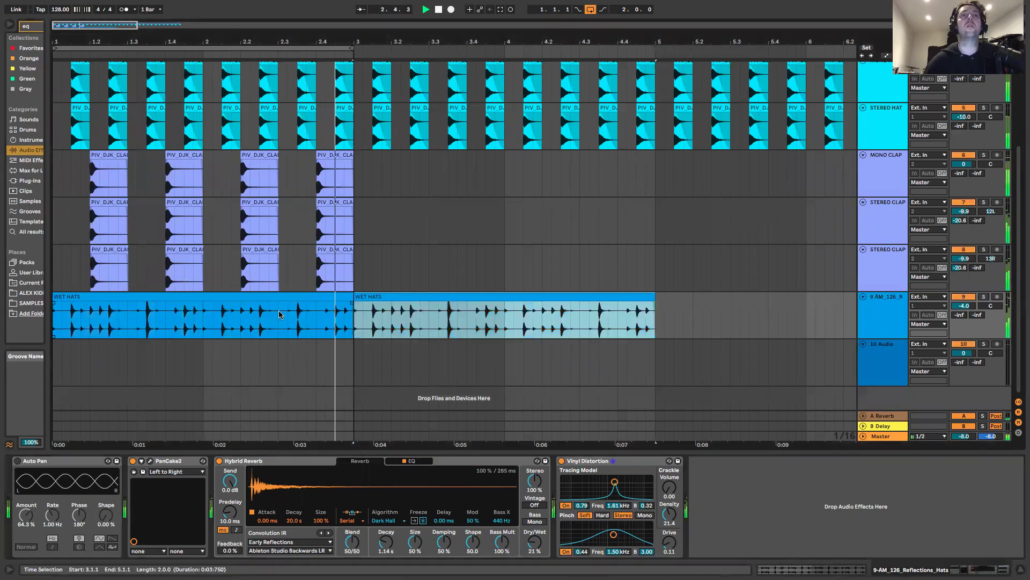
{"action": "scroll", "coordinate": [279, 314], "scroll_direction": "up", "scroll_amount": 3}
{"action": "scroll", "coordinate": [306, 376], "scroll_direction": "down", "scroll_amount": 1}
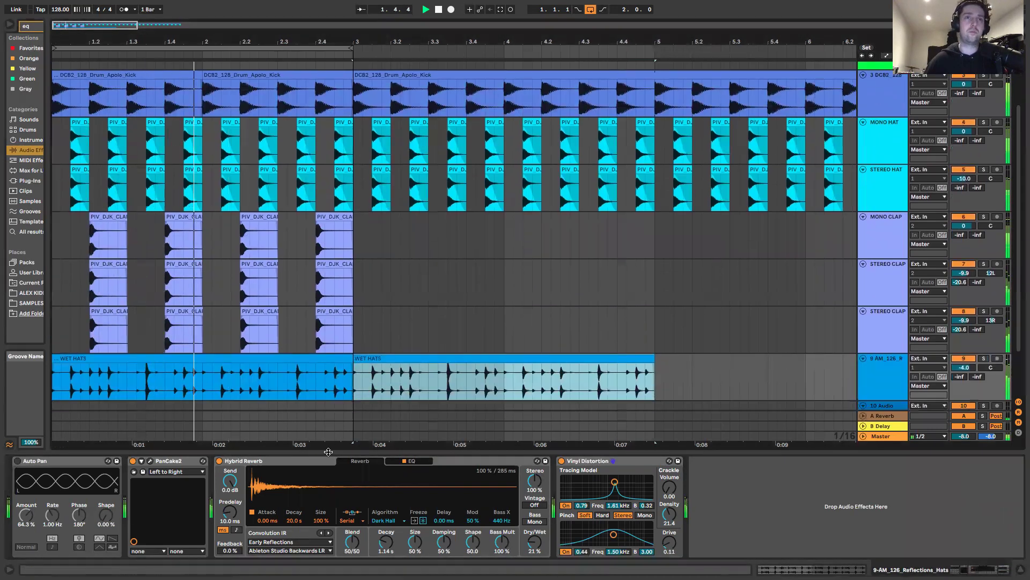
{"action": "left_click", "coordinate": [198, 389]}
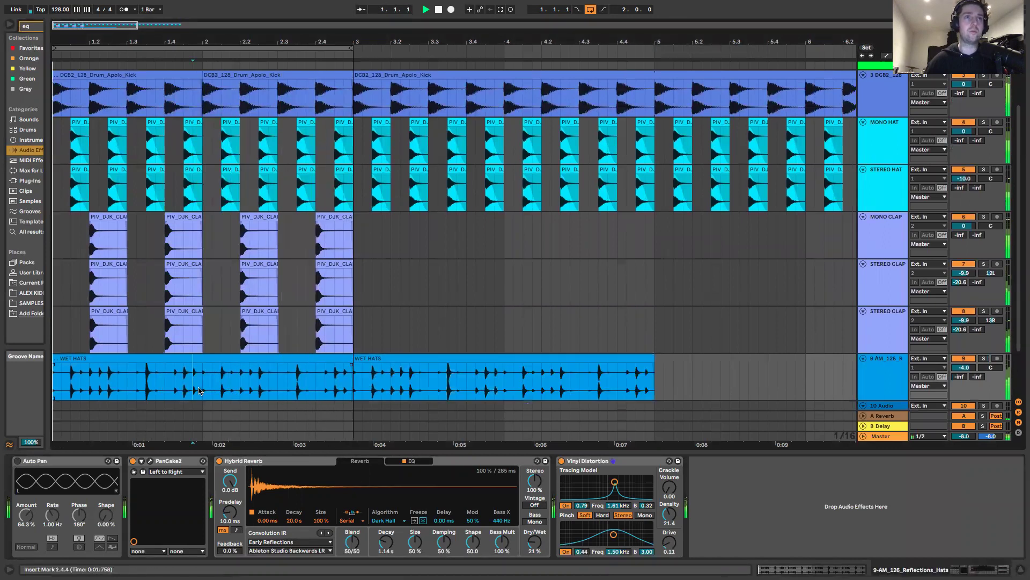
Widen the browser, clear its search, and insert a new audio track directly below the hat loop track.
{"action": "left_click_drag", "start_coordinate": [49, 60], "coordinate": [275, 28]}
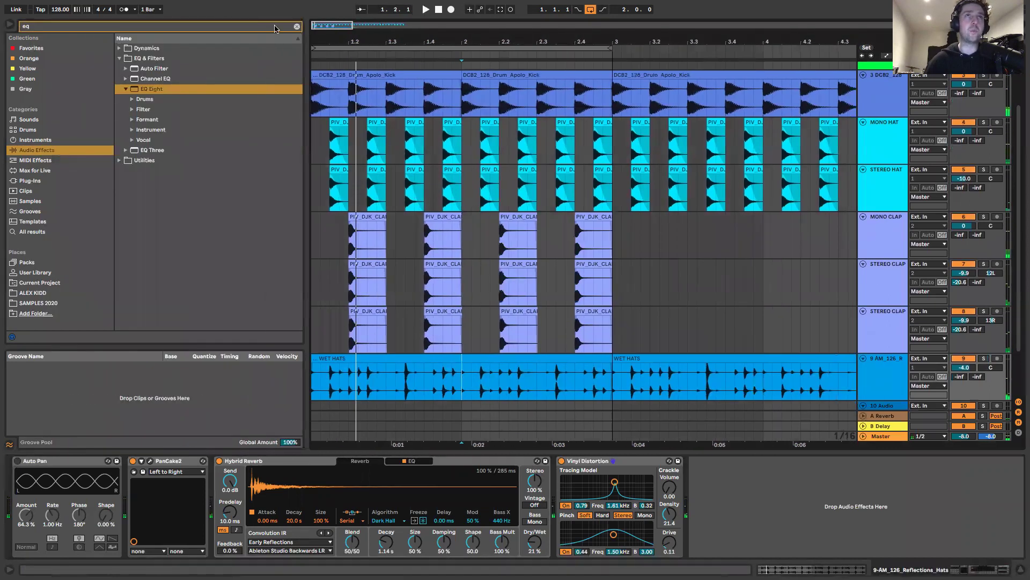
{"action": "left_click", "coordinate": [297, 27]}
{"action": "key", "text": "plus"}
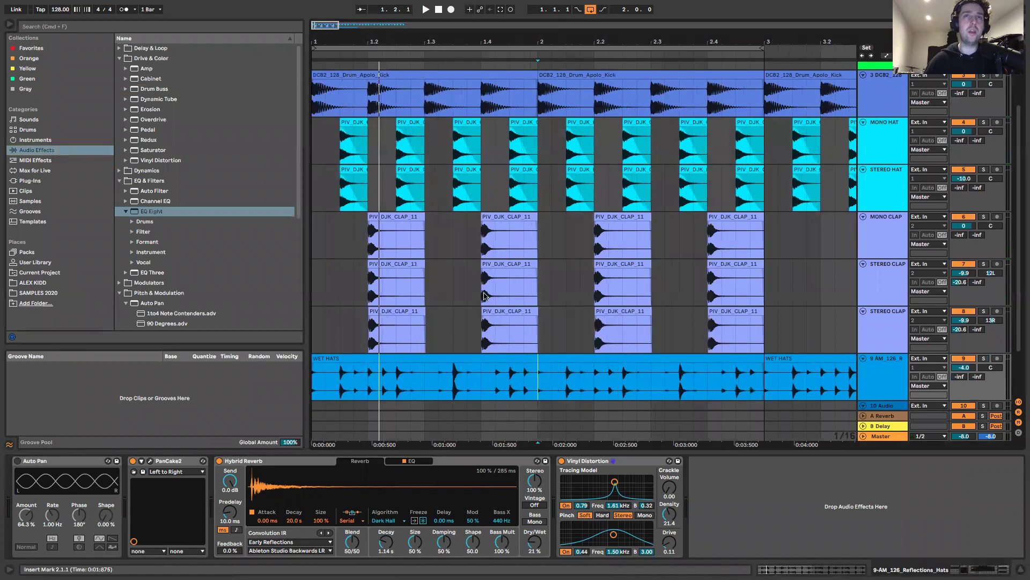
{"action": "scroll", "coordinate": [485, 295], "scroll_direction": "down", "scroll_amount": 3}
{"action": "scroll", "coordinate": [454, 159], "scroll_direction": "up", "scroll_amount": 3}
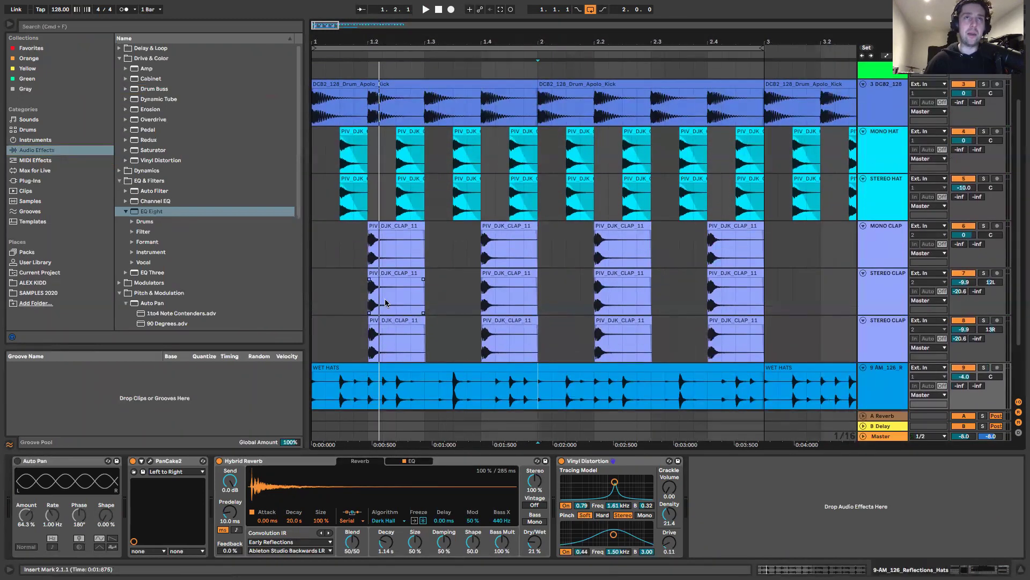
{"action": "scroll", "coordinate": [385, 302], "scroll_direction": "down", "scroll_amount": 3}
{"action": "left_click", "coordinate": [371, 324]}
{"action": "key", "text": "super+t"}
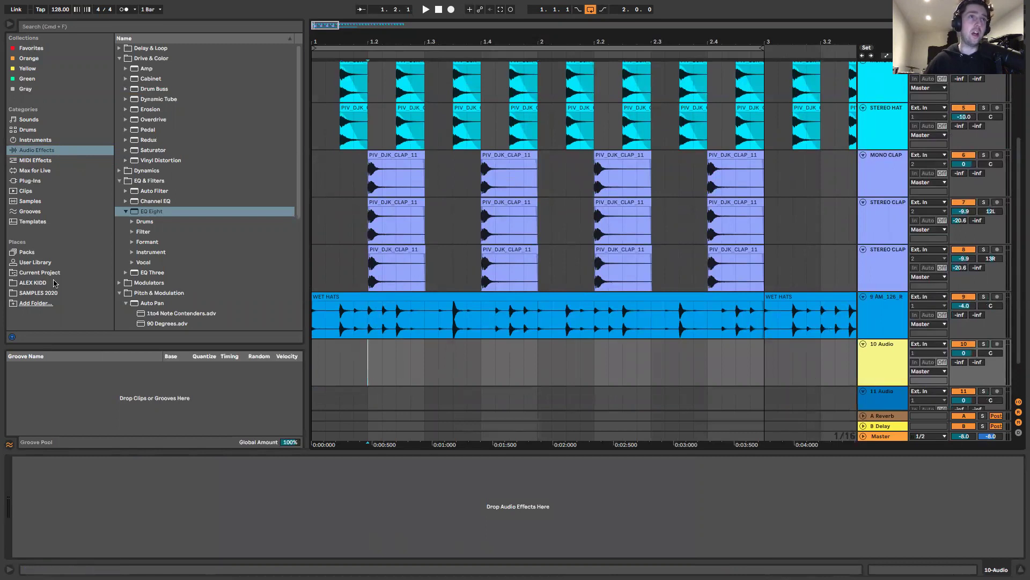
Browse SAMPLES 2020 to the PERC folder inside SINGLE HITS of the HYPER_ATMOSPHERIC_MINIMAL_WAV pack.
{"action": "left_click", "coordinate": [38, 293]}
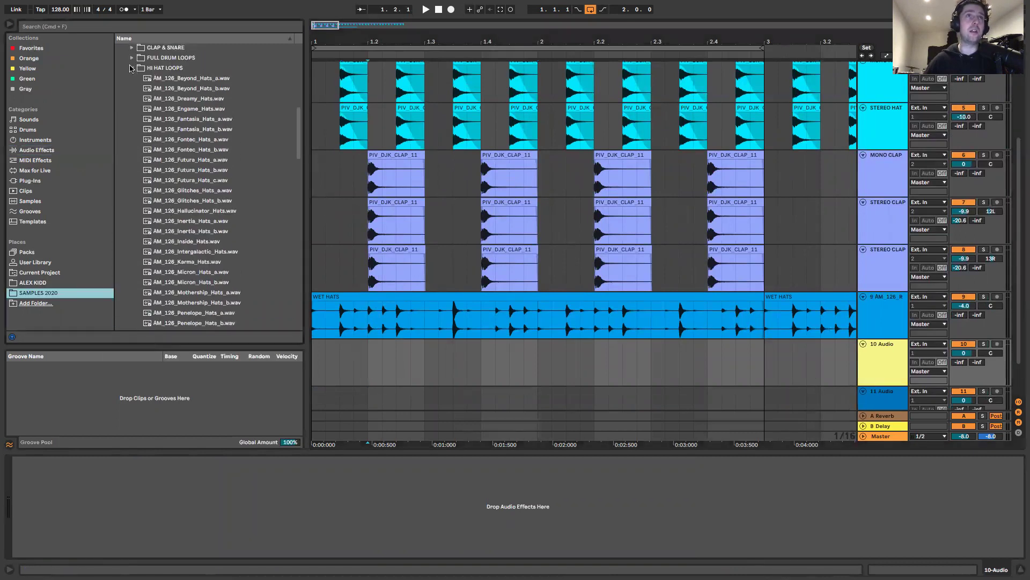
{"action": "left_click", "coordinate": [132, 67]}
{"action": "left_click", "coordinate": [125, 108]}
{"action": "left_click", "coordinate": [125, 48]}
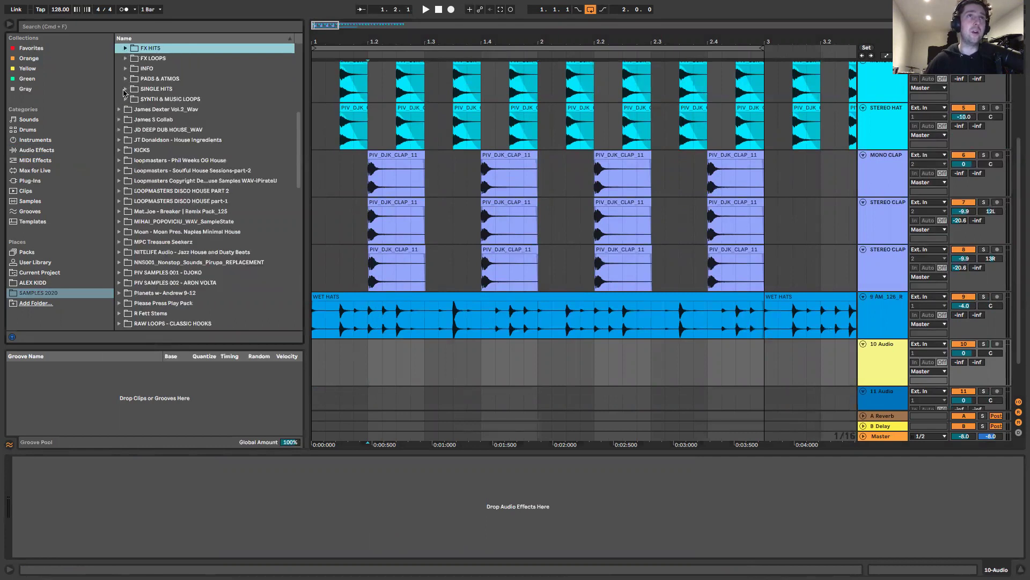
{"action": "left_click", "coordinate": [125, 89]}
{"action": "left_click", "coordinate": [132, 140]}
Audition several perc samples and place AM_Perc_10.wav on the new audio track at about 1.1.3.
{"action": "left_click", "coordinate": [187, 180]}
{"action": "left_click", "coordinate": [169, 202]}
{"action": "left_click", "coordinate": [173, 222]}
{"action": "left_click", "coordinate": [174, 232]}
{"action": "left_click", "coordinate": [169, 241]}
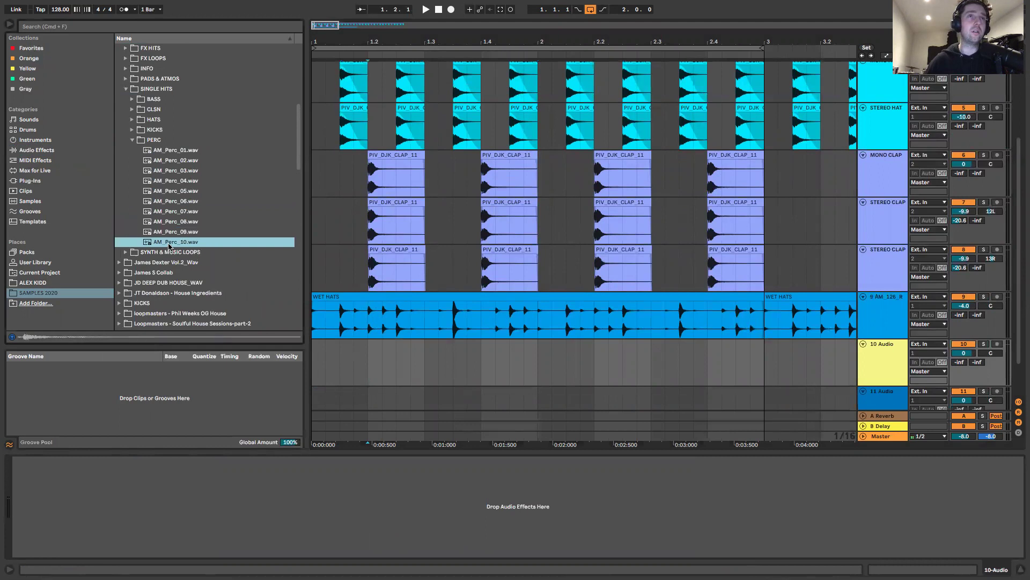
{"action": "scroll", "coordinate": [169, 244], "scroll_direction": "down", "scroll_amount": 3}
{"action": "left_click_drag", "start_coordinate": [166, 185], "coordinate": [330, 367]}
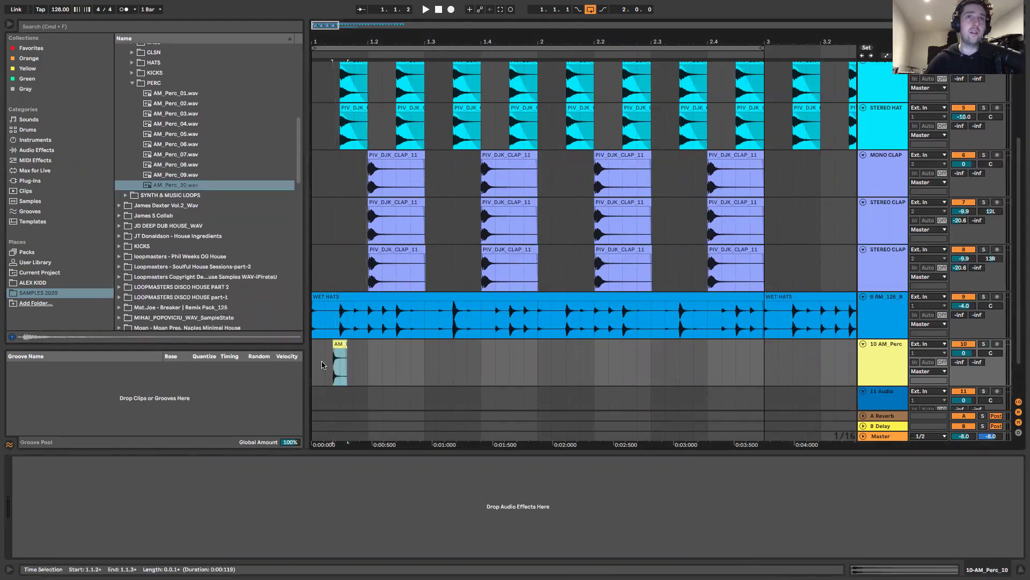
Set the perc track to -11.4 dB with its A-Reverb send at 0 dB, try the clip near 1.2, and return it to about 1.1.3.
{"action": "key", "text": "space"}
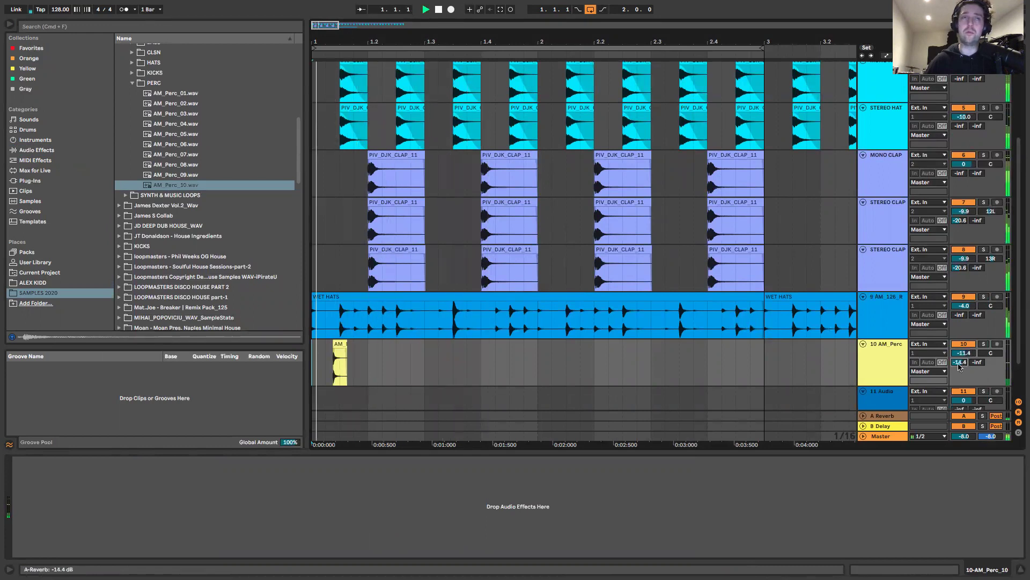
{"action": "left_click_drag", "start_coordinate": [344, 350], "coordinate": [375, 350]}
{"action": "key", "text": "space"}
{"action": "left_click_drag", "start_coordinate": [964, 361], "coordinate": [964, 333]}
{"action": "key", "text": "space"}
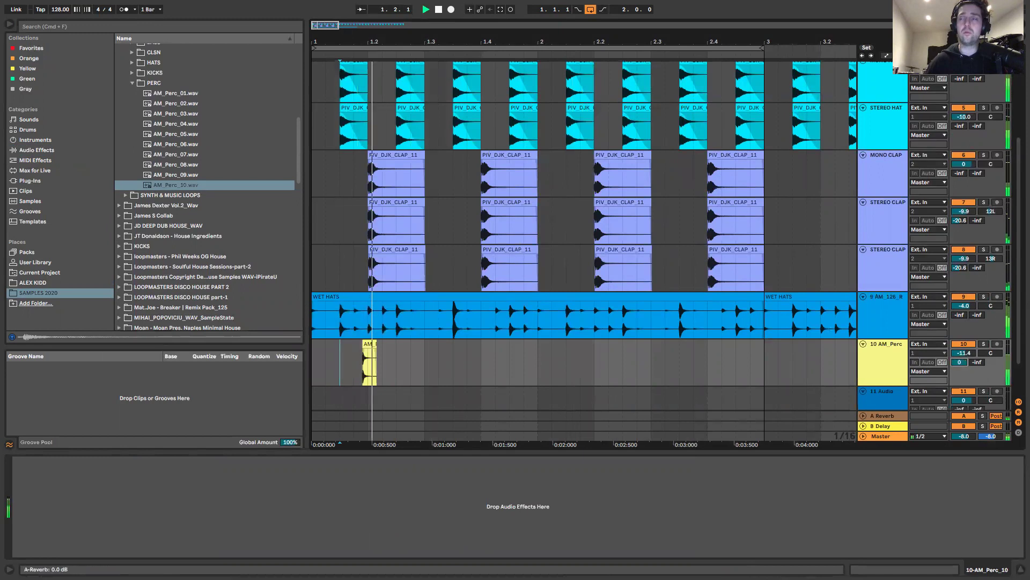
{"action": "key", "text": "space"}
{"action": "left_click_drag", "start_coordinate": [374, 357], "coordinate": [342, 356]}
Search the audio effects for "delay", add Echo to the perc track, and play the beat.
{"action": "left_click", "coordinate": [35, 150]}
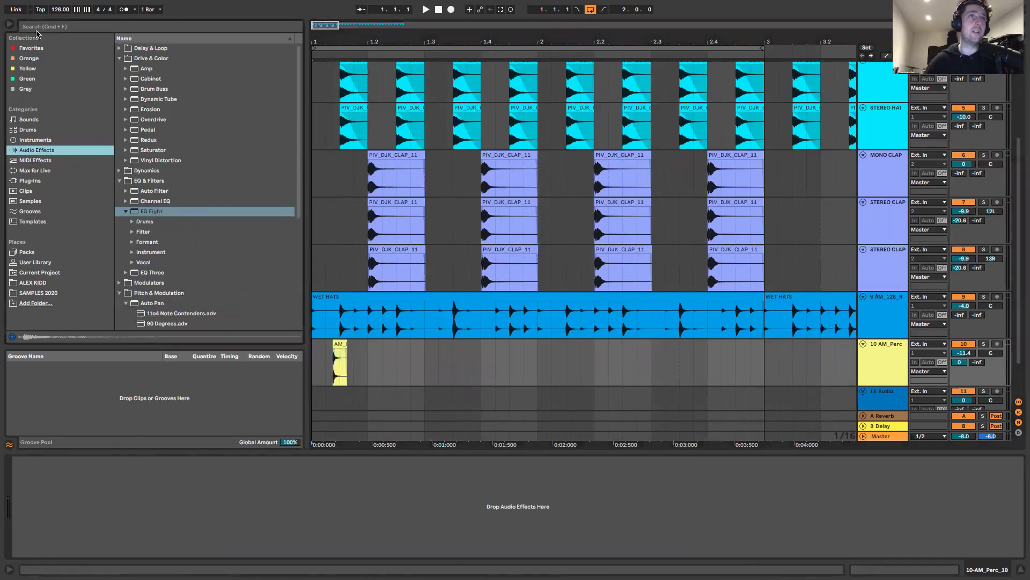
{"action": "left_click", "coordinate": [37, 27]}
{"action": "type", "text": "delay"}
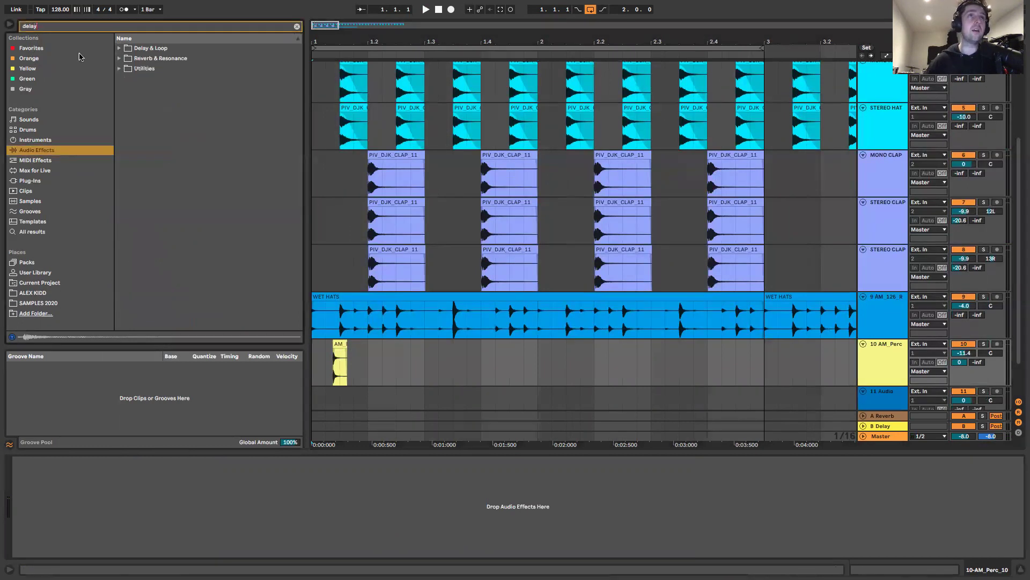
{"action": "left_click", "coordinate": [120, 49]}
{"action": "left_click_drag", "start_coordinate": [144, 77], "coordinate": [89, 542]}
{"action": "key", "text": "space"}
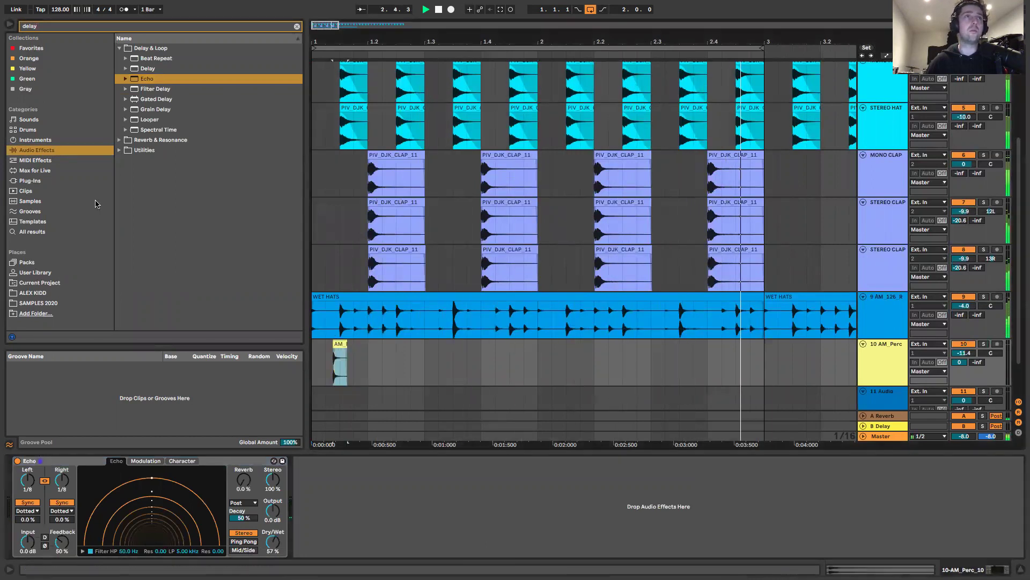
Return to the SAMPLES 2020 perc samples, clear the search, and place another perc hit just before 2.2 on the perc track.
{"action": "left_click", "coordinate": [39, 303]}
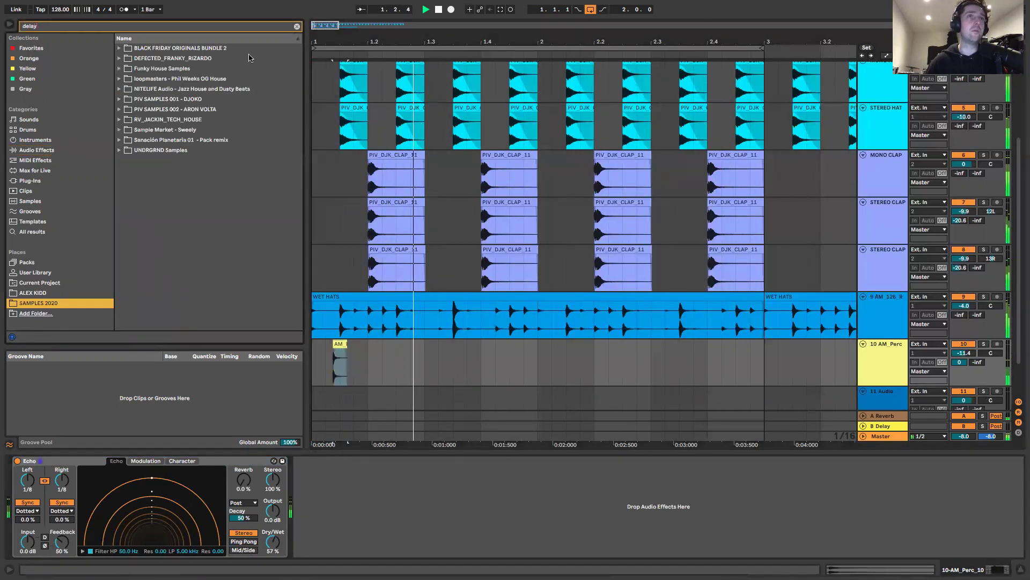
{"action": "left_click", "coordinate": [297, 26]}
{"action": "mouse_move", "coordinate": [177, 143]}
{"action": "left_mouse_down"}
{"action": "mouse_move", "coordinate": [528, 277]}
{"action": "mouse_move", "coordinate": [582, 355]}
{"action": "left_mouse_up"}
{"action": "left_click", "coordinate": [176, 185]}
{"action": "mouse_move", "coordinate": [176, 185]}
{"action": "left_mouse_down"}
{"action": "mouse_move", "coordinate": [508, 359]}
{"action": "mouse_move", "coordinate": [479, 361]}
{"action": "left_mouse_up"}
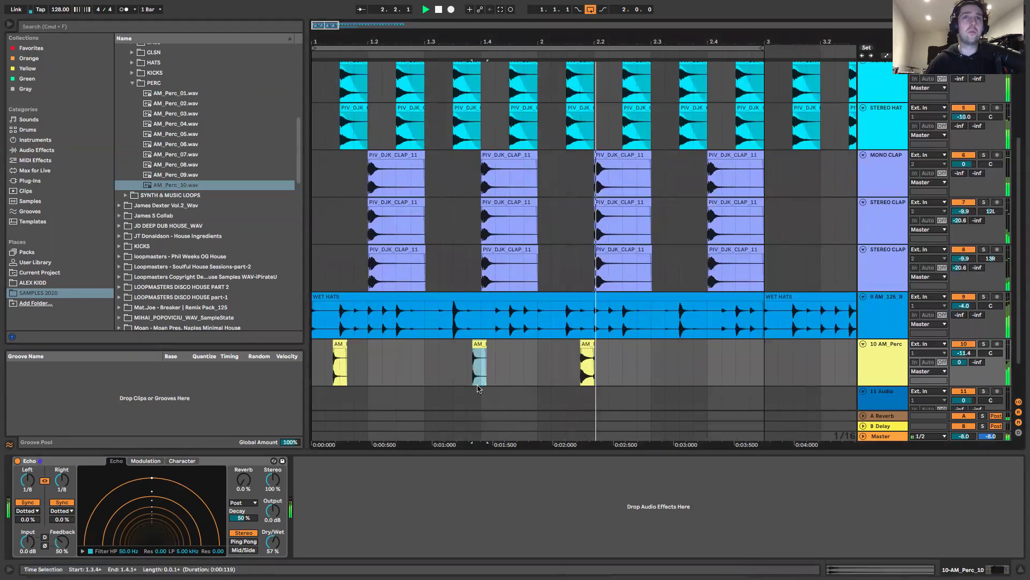
{"action": "key", "text": "BackSpace"}
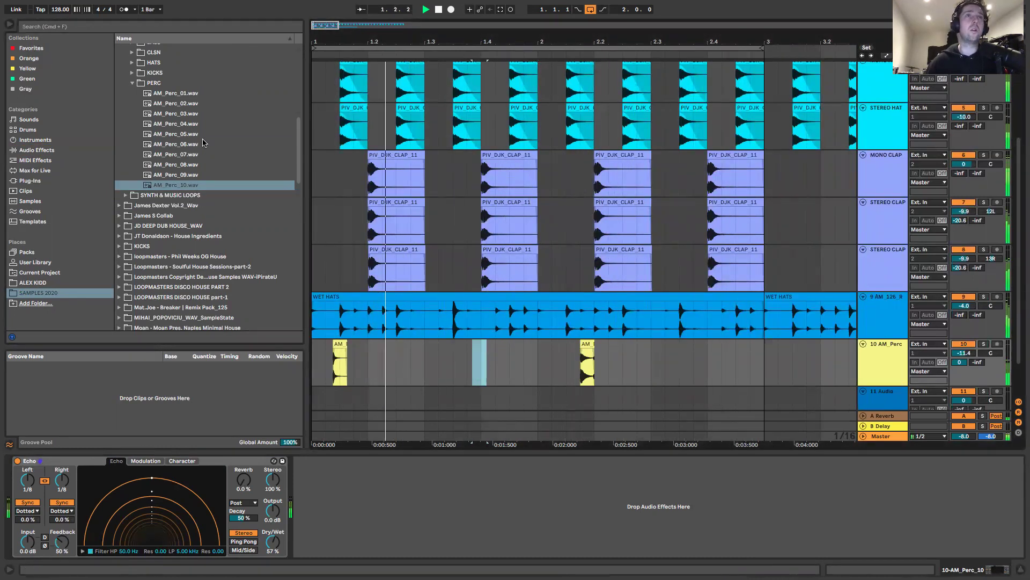
Place AM_Perc_02.wav at about 2.3.3 and AM_Perc_01.wav at about 2.4.4 on the perc track.
{"action": "left_click_drag", "start_coordinate": [176, 103], "coordinate": [692, 365]}
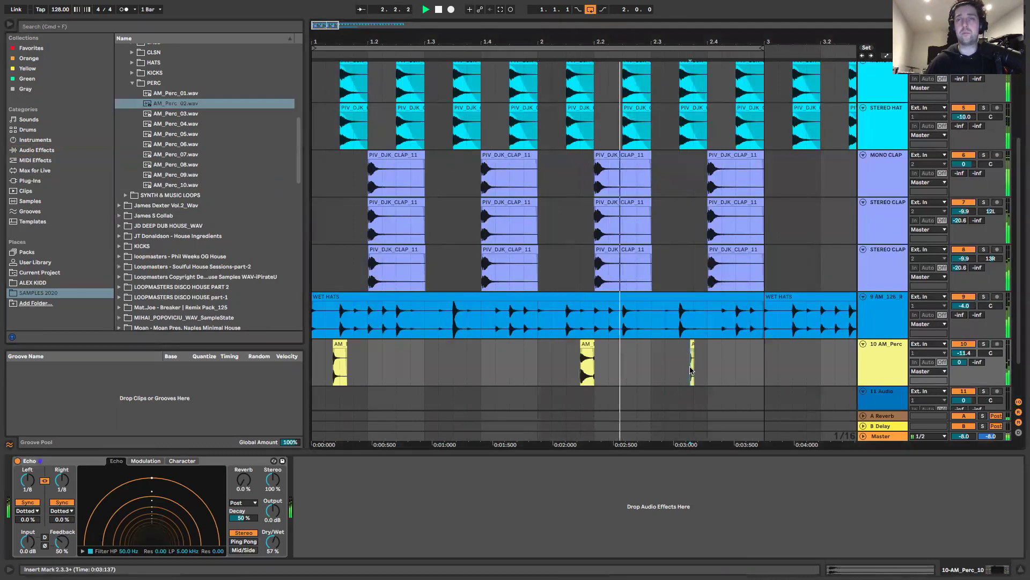
{"action": "left_click_drag", "start_coordinate": [176, 92], "coordinate": [752, 370]}
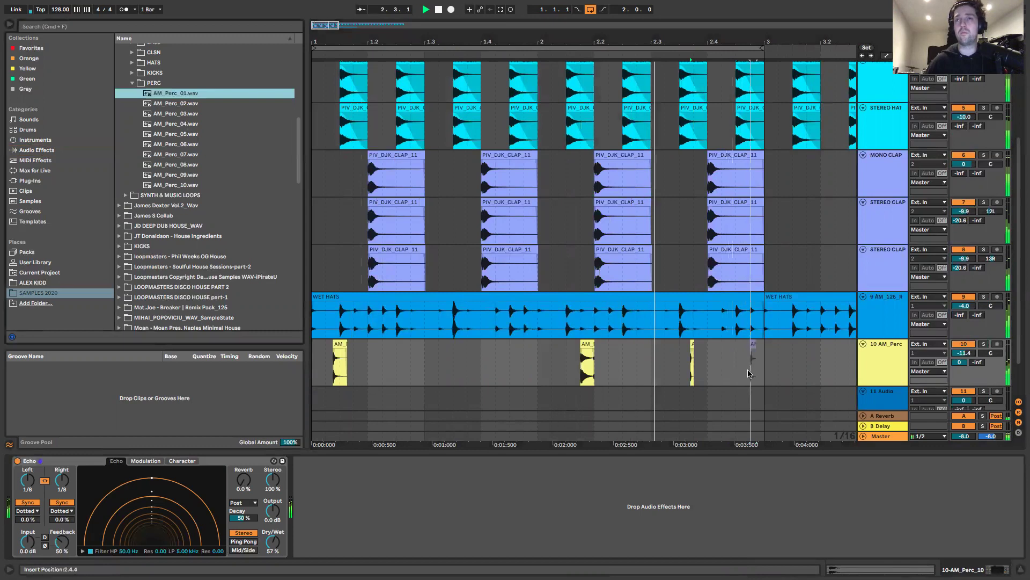
{"action": "left_click", "coordinate": [171, 195]}
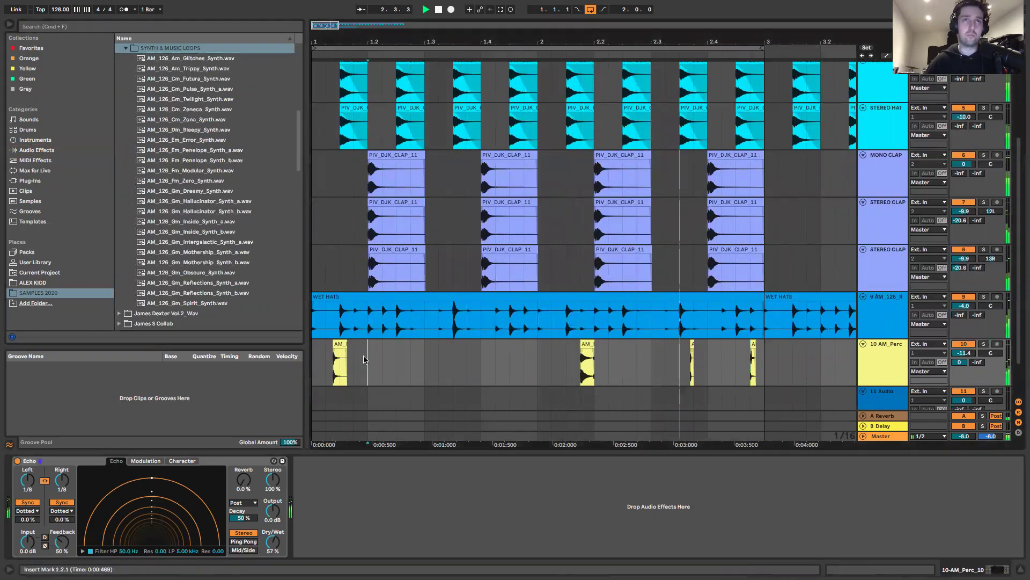
{"action": "scroll", "coordinate": [155, 185], "scroll_direction": "down", "scroll_amount": 5}
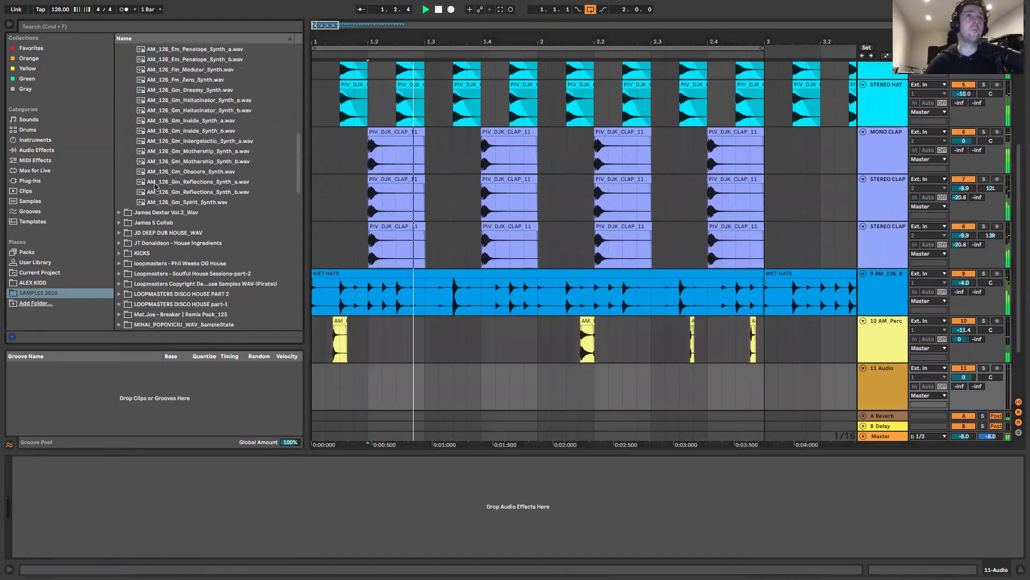
{"action": "scroll", "coordinate": [132, 212], "scroll_direction": "up", "scroll_amount": 8}
{"action": "left_click", "coordinate": [127, 214]}
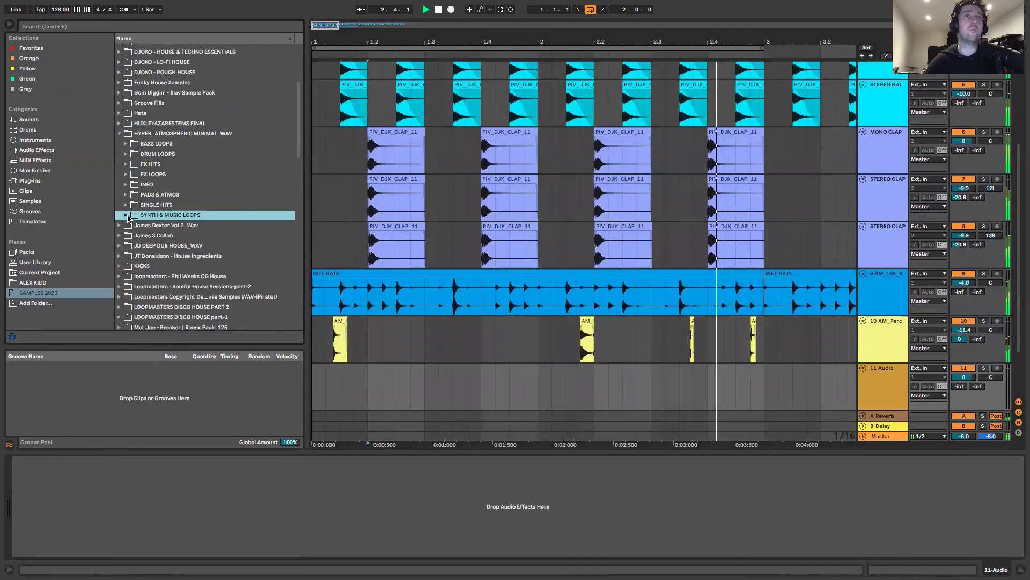
Place AM_126_SFX_05.wav from FX HITS on the track below and copy its opening section to the perc track at 1.2.3.
{"action": "left_click", "coordinate": [127, 164]}
{"action": "left_click_drag", "start_coordinate": [174, 215], "coordinate": [470, 386]}
{"action": "key", "text": "ctrl+c"}
{"action": "left_click", "coordinate": [396, 338]}
{"action": "key", "text": "ctrl+v"}
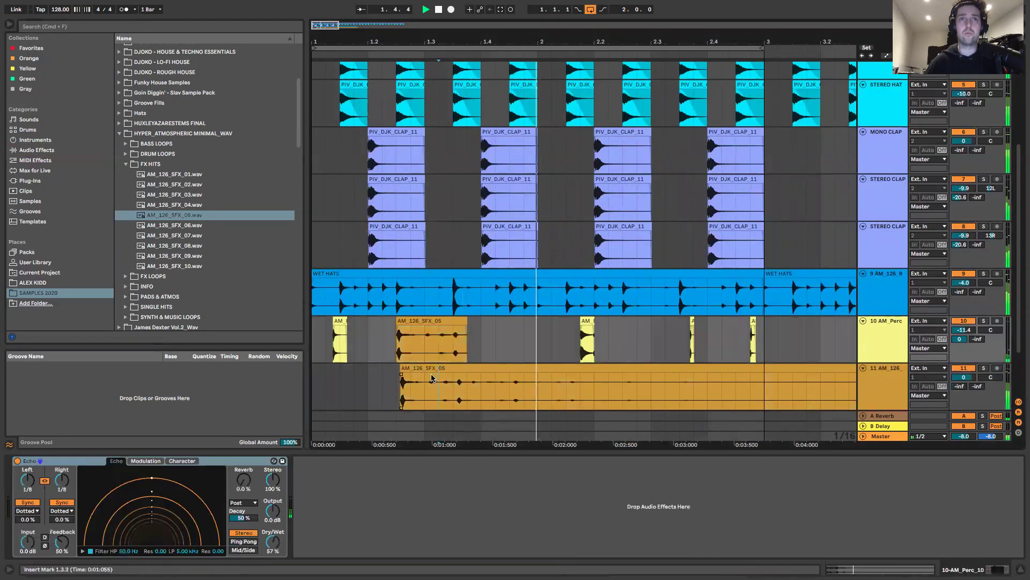
Delete the original AM_126_SFX_05 clip from the lower track and solo the perc track.
{"action": "left_click", "coordinate": [415, 370]}
{"action": "key", "text": "Delete"}
{"action": "left_click", "coordinate": [391, 355]}
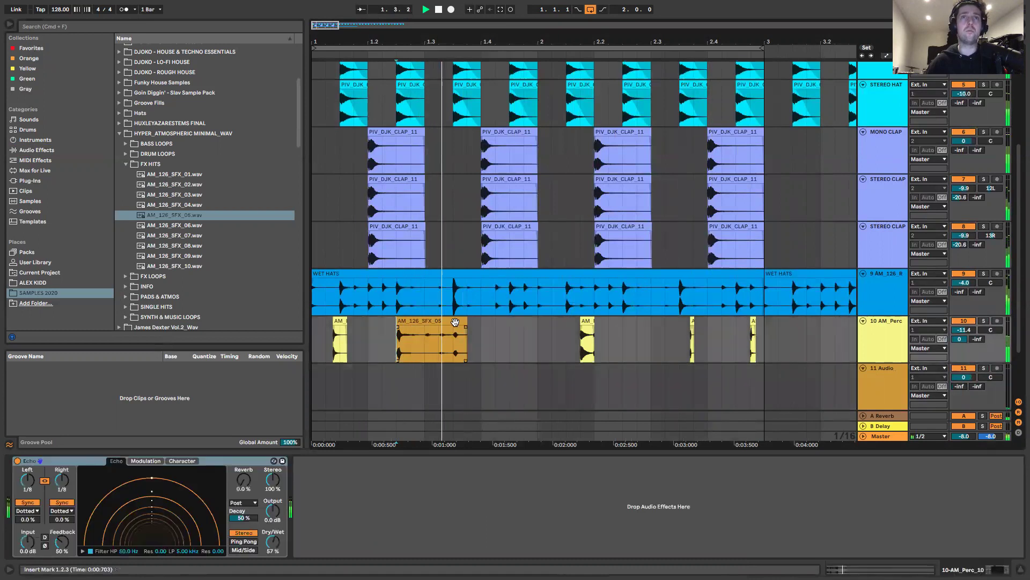
{"action": "left_click", "coordinate": [453, 319]}
{"action": "key", "text": "s"}
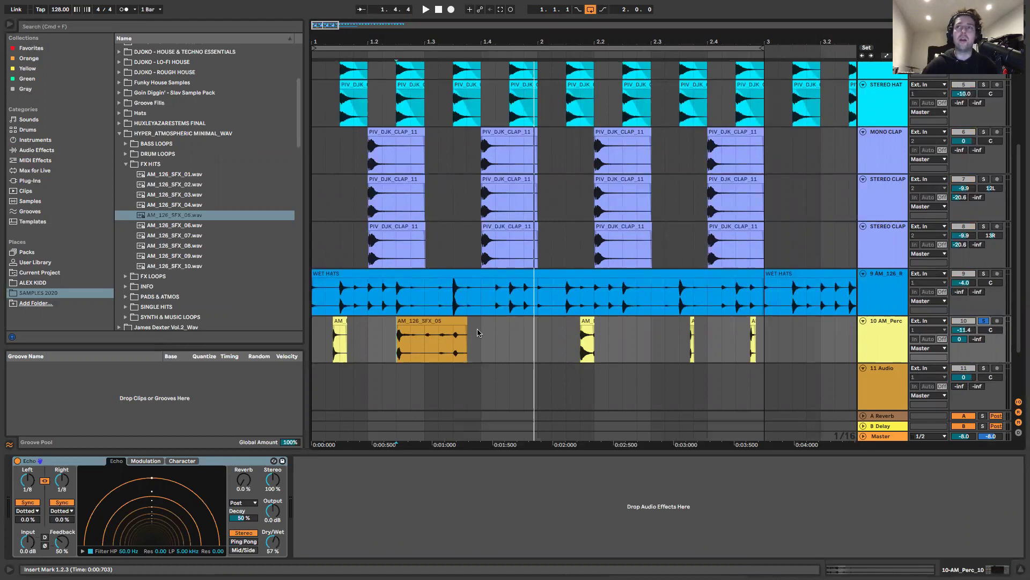
Rename the perc track STEREO DELAYED HITS.
{"action": "left_click", "coordinate": [874, 337]}
{"action": "key", "text": "super+r"}
{"action": "type", "text": "STER"}
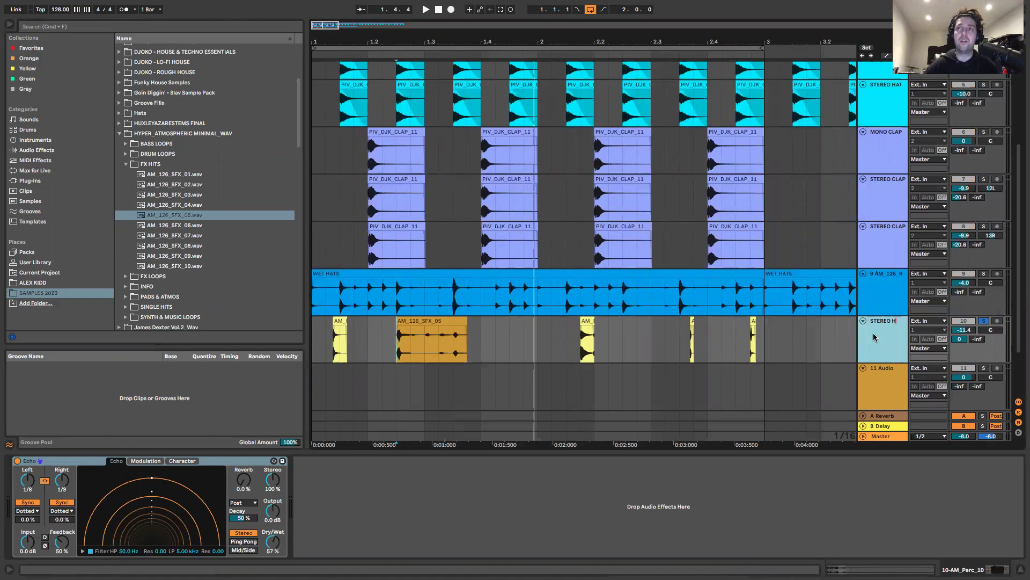
{"action": "type", "text": "EO DELAYED HITS"}
{"action": "key", "text": "Return"}
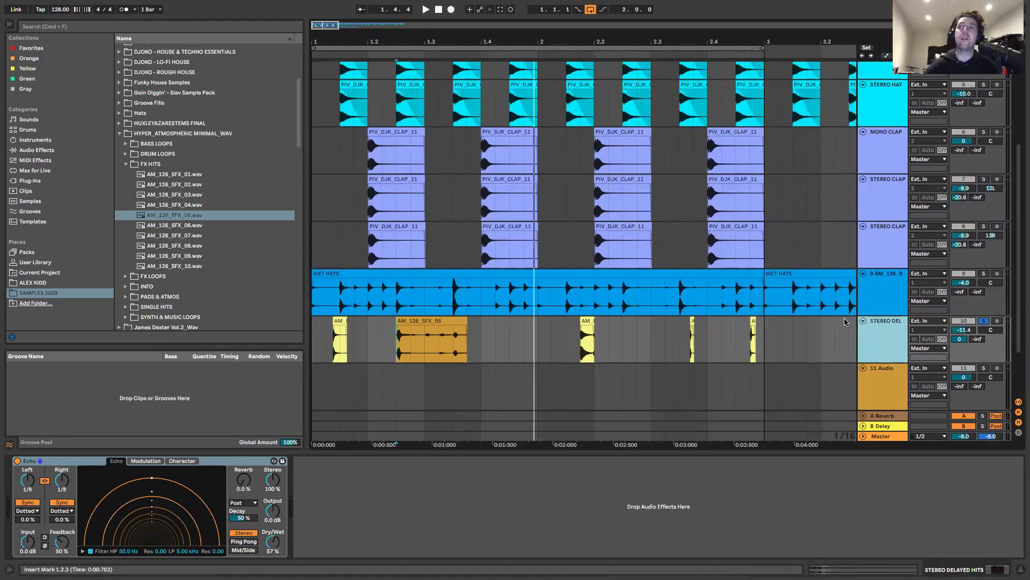
Insert an audio track below the hat loop track and rename the hat loop track PANNED CLOSED GROOVE.
{"action": "left_click", "coordinate": [880, 288]}
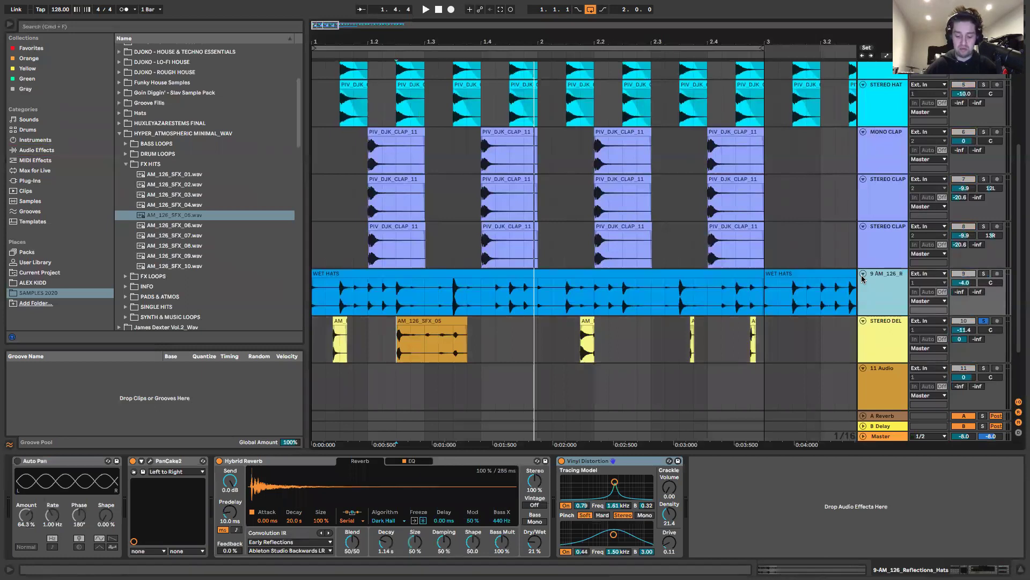
{"action": "key", "text": "super+t"}
{"action": "left_click", "coordinate": [873, 287]}
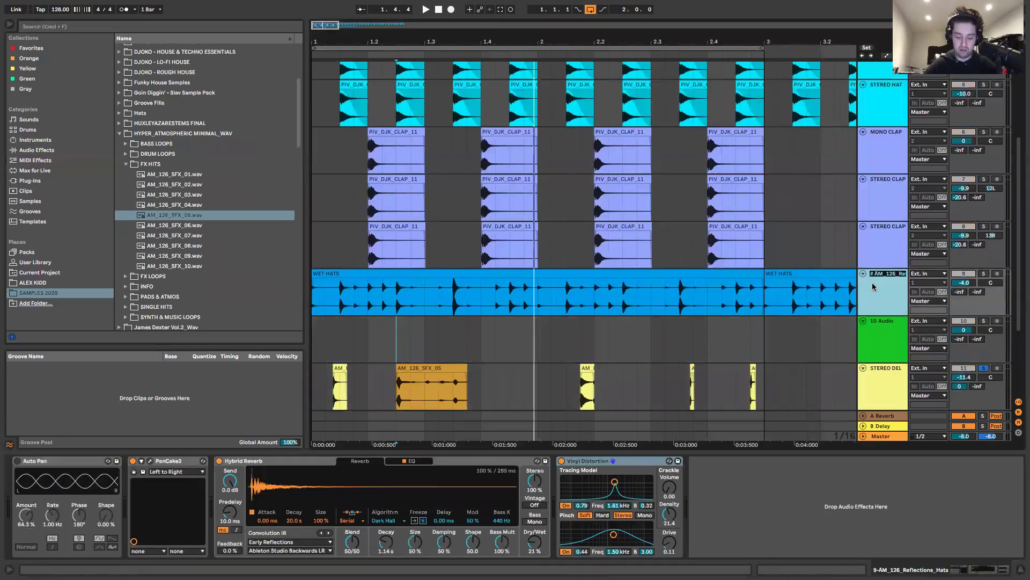
{"action": "type", "text": "PANNED CL"}
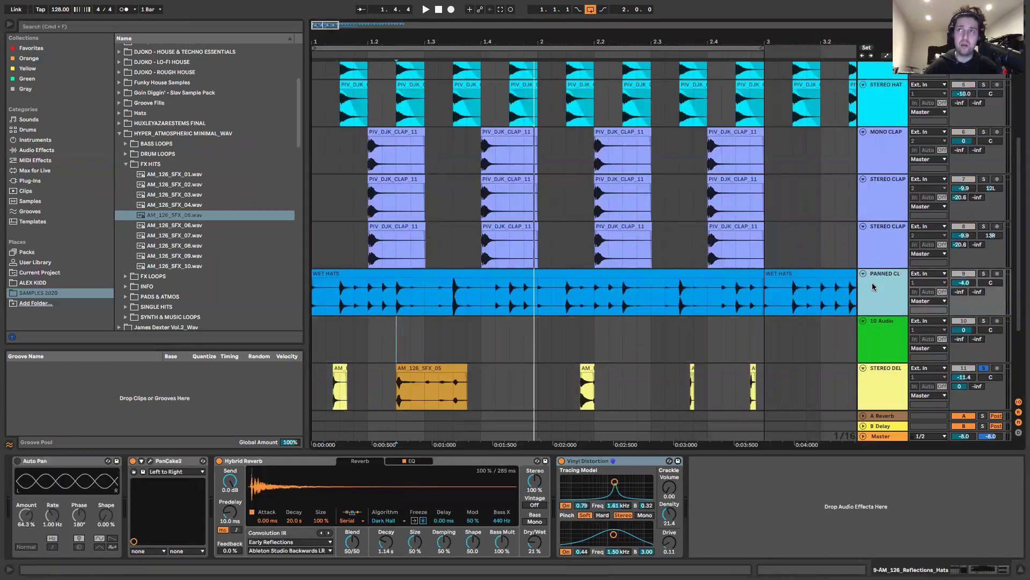
{"action": "type", "text": "OSed"}
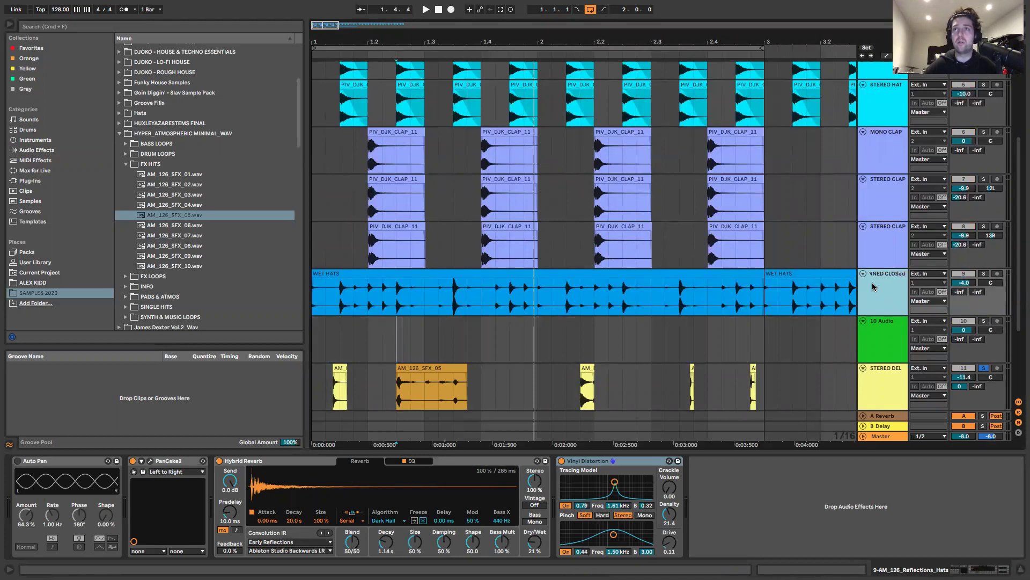
{"action": "type", "text": " GROOVE"}
{"action": "key", "text": "Return"}
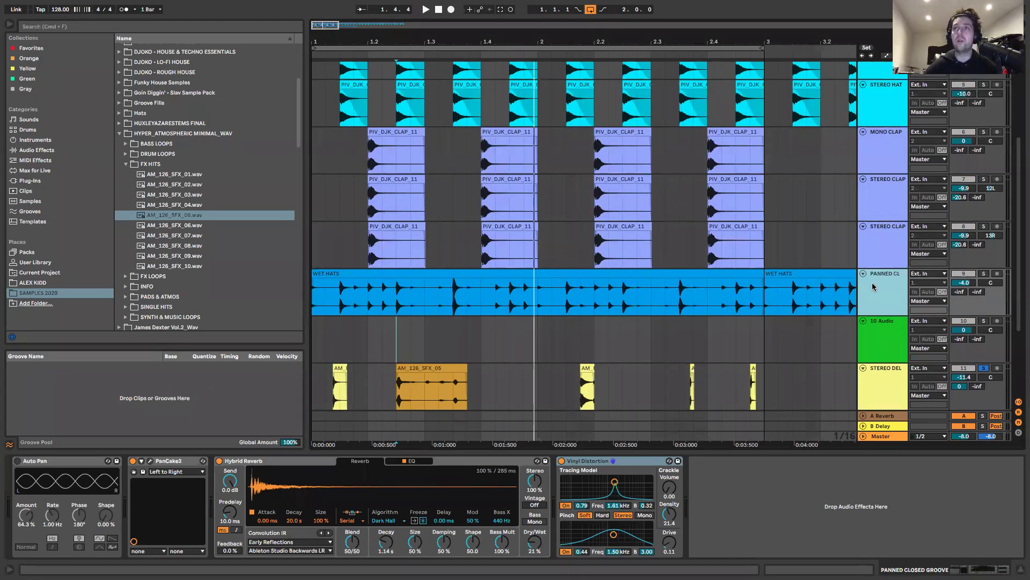
Widen the track header area to show full names and rename the kick track MONO KICK.
{"action": "left_click_drag", "start_coordinate": [858, 255], "coordinate": [809, 257]}
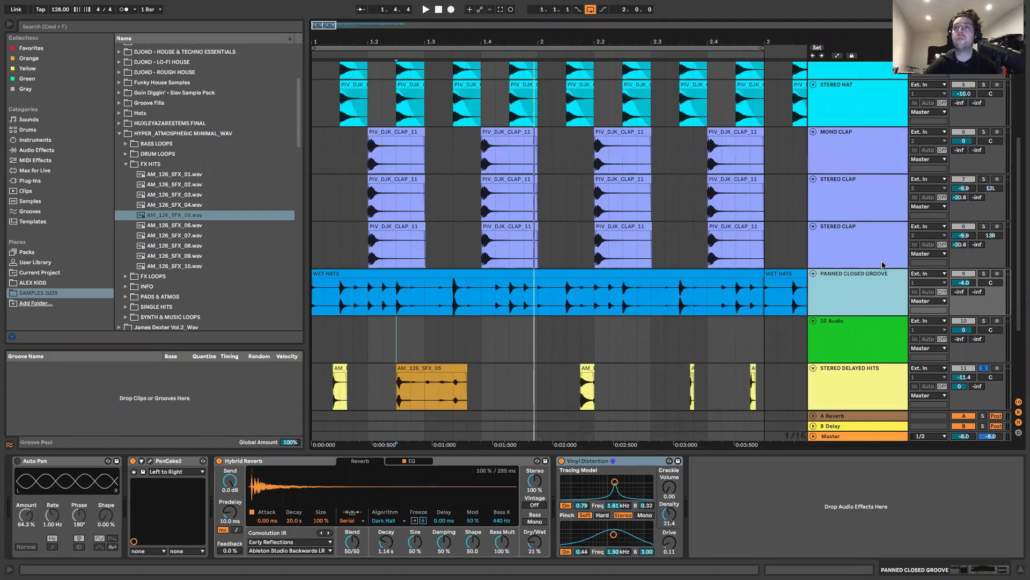
{"action": "scroll", "coordinate": [882, 265], "scroll_direction": "up", "scroll_amount": 3}
{"action": "left_click", "coordinate": [851, 271]}
{"action": "scroll", "coordinate": [859, 241], "scroll_direction": "up", "scroll_amount": 10}
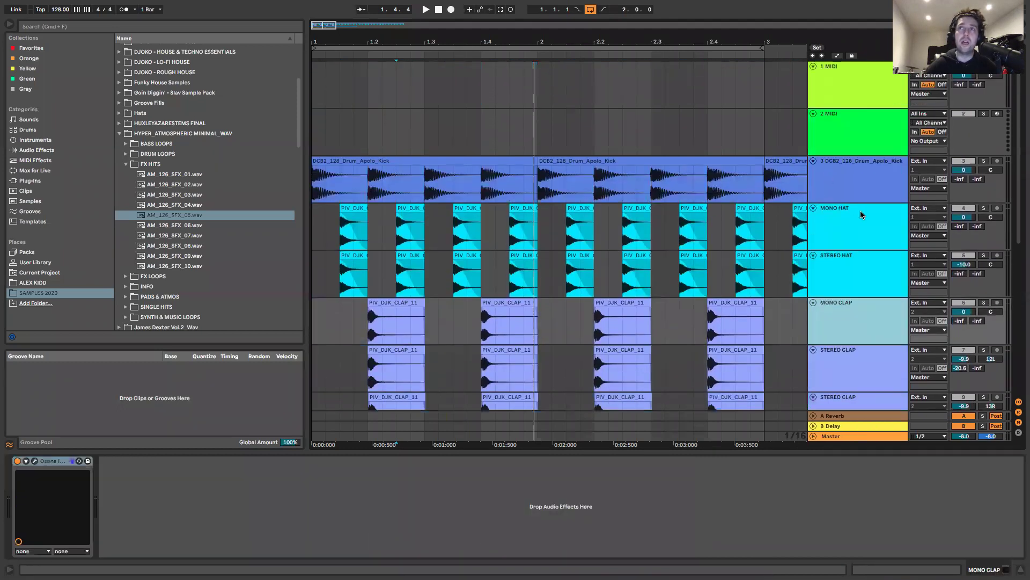
{"action": "left_click", "coordinate": [856, 199]}
{"action": "key", "text": "super+r"}
{"action": "type", "text": "MO"}
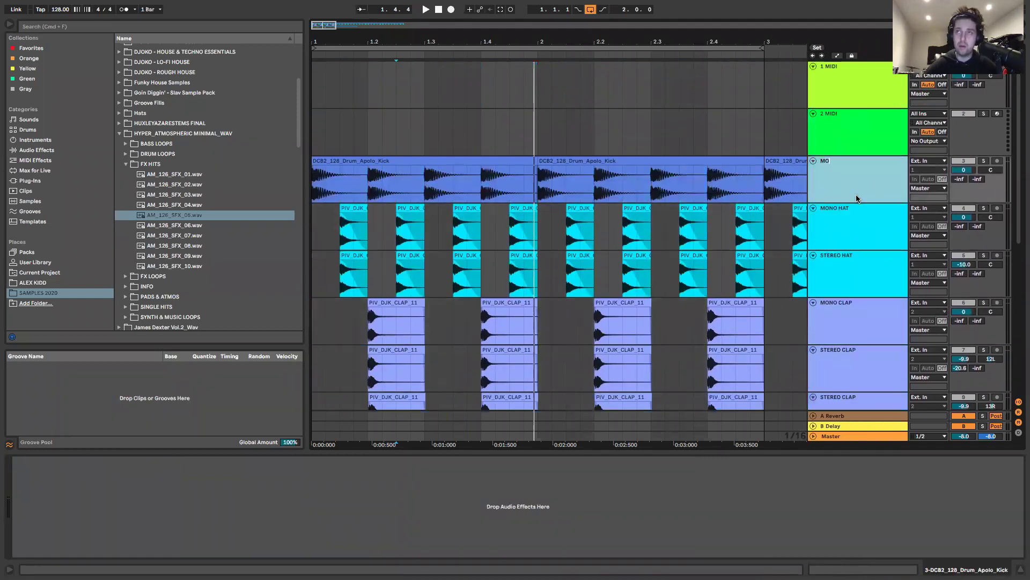
{"action": "key", "text": "Return"}
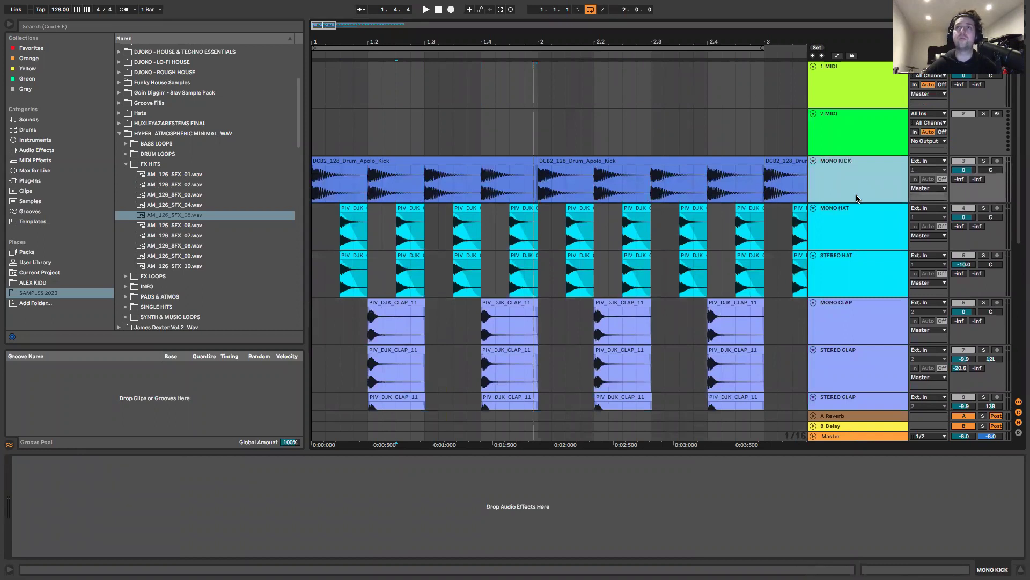
Delete the two empty MIDI tracks above the kick track.
{"action": "left_click", "coordinate": [857, 135]}
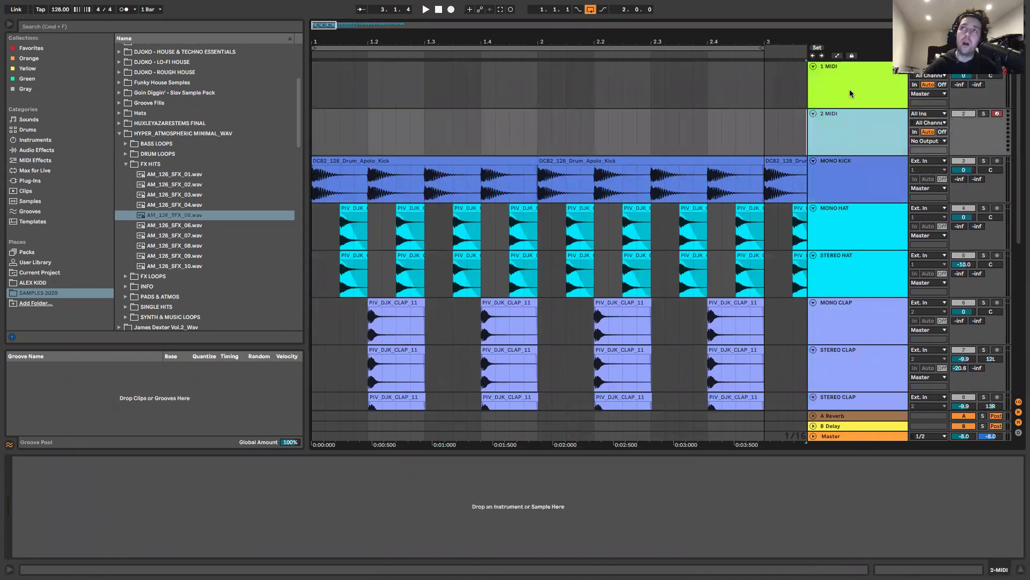
{"action": "left_click", "coordinate": [850, 93]}
{"action": "key", "text": "Delete"}
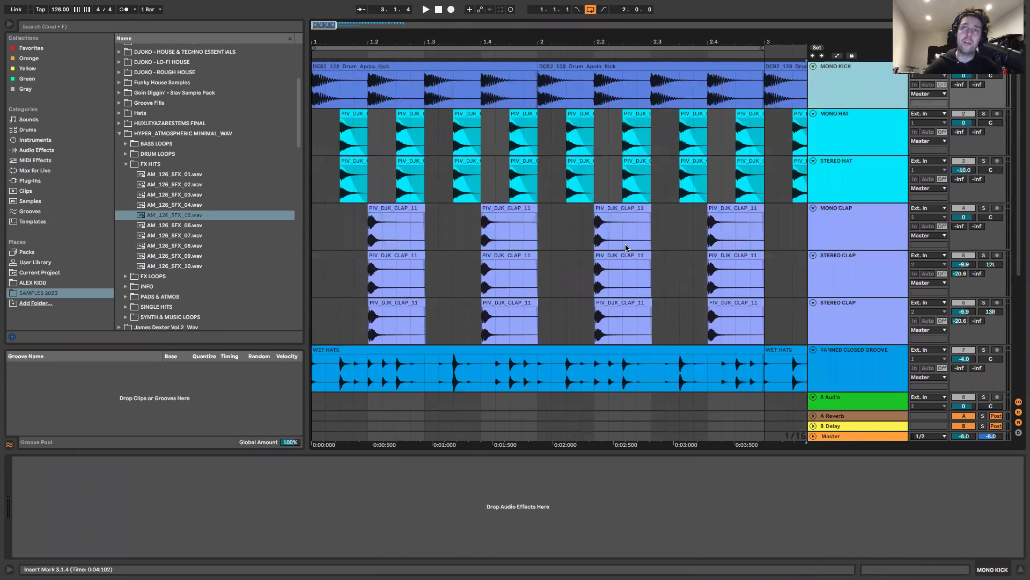
Highlight each gap between the claps across the mono clap and both stereo clap tracks, from 1.3.1 through 3.2.1.
{"action": "left_click_drag", "start_coordinate": [316, 330], "coordinate": [789, 337]}
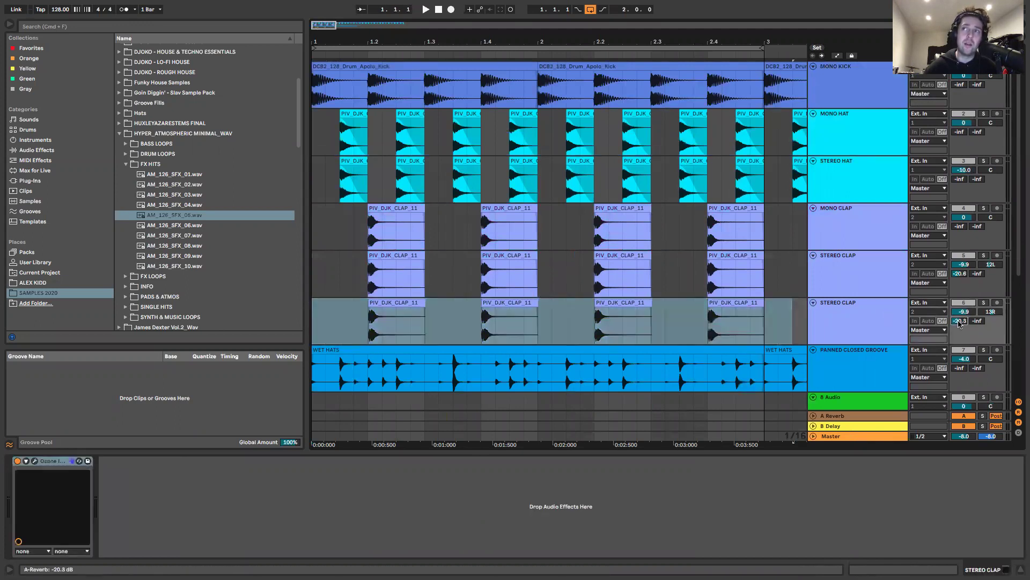
{"action": "left_click", "coordinate": [552, 322]}
{"action": "left_click", "coordinate": [327, 317]}
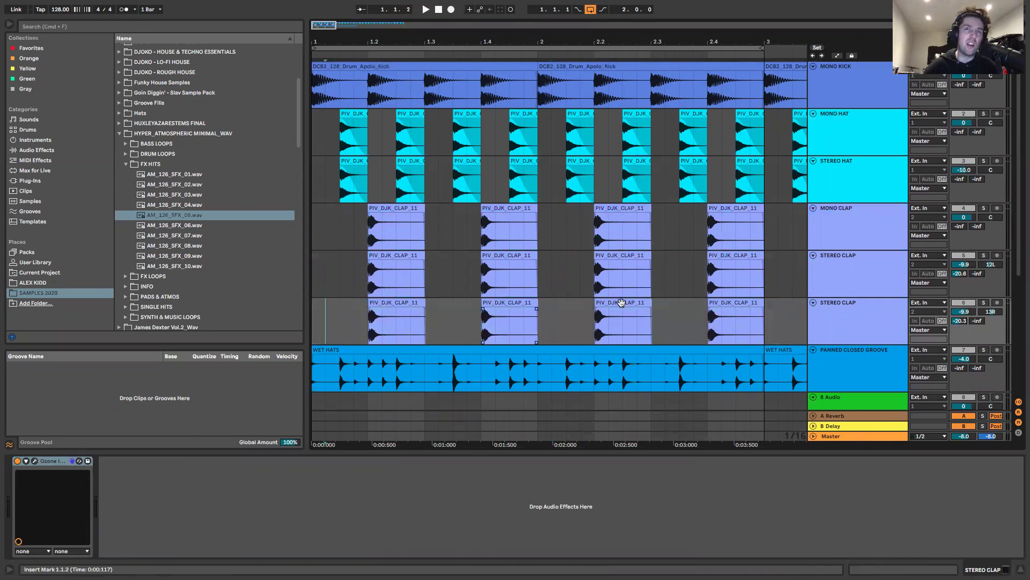
{"action": "left_click", "coordinate": [375, 324]}
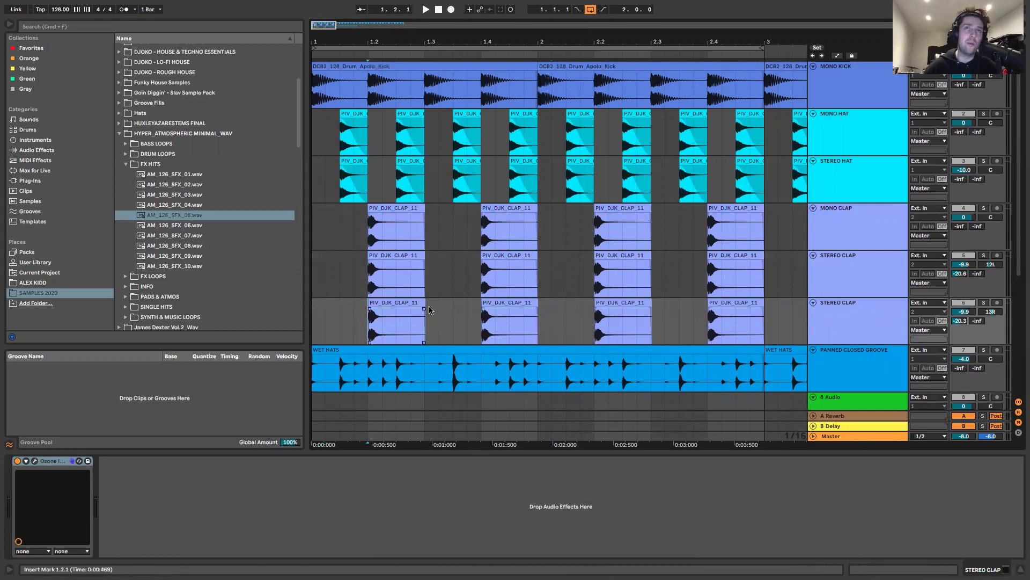
{"action": "left_click_drag", "start_coordinate": [428, 312], "coordinate": [476, 215]}
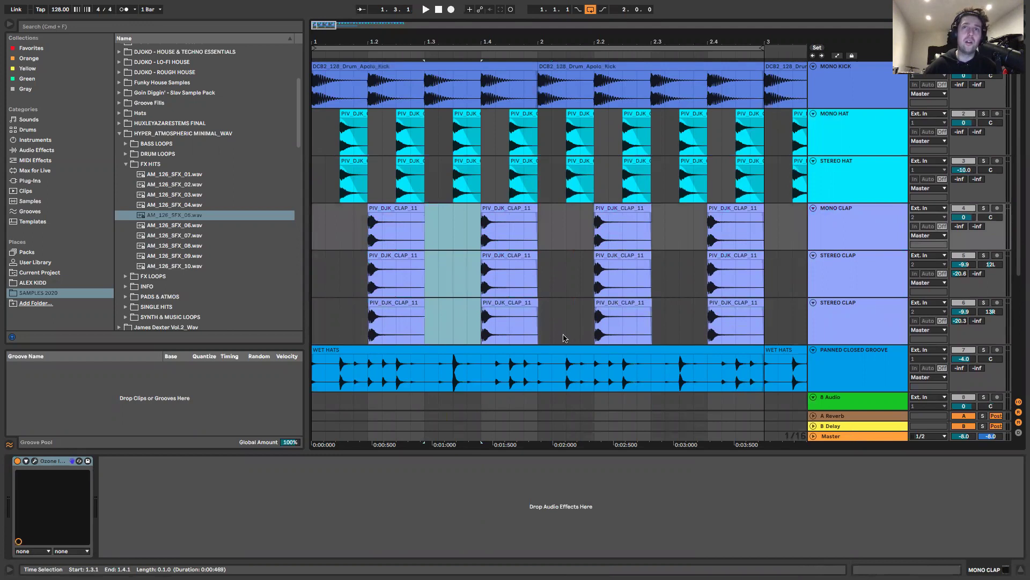
{"action": "left_click_drag", "start_coordinate": [539, 339], "coordinate": [594, 218]}
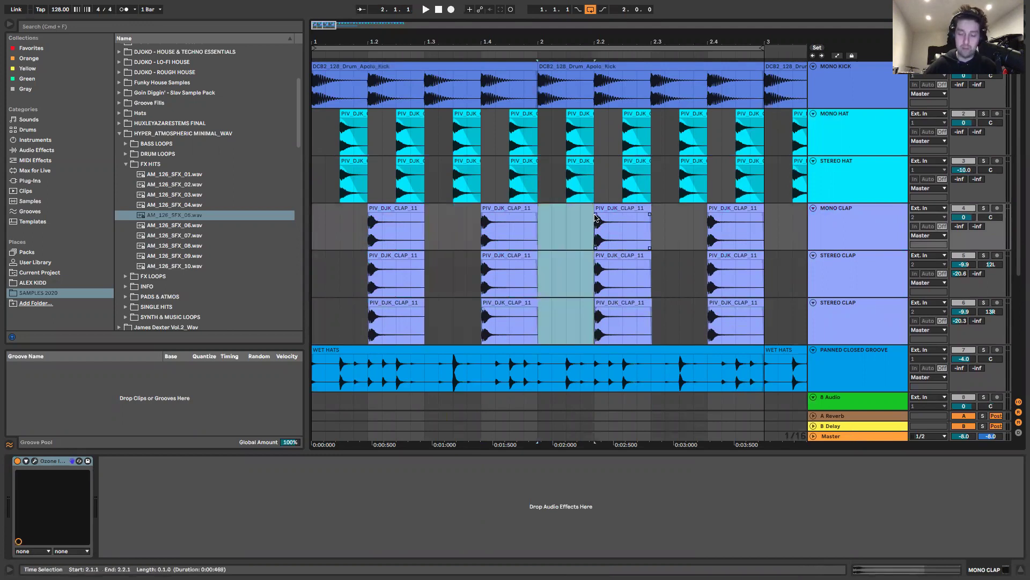
{"action": "left_click_drag", "start_coordinate": [652, 322], "coordinate": [702, 217]}
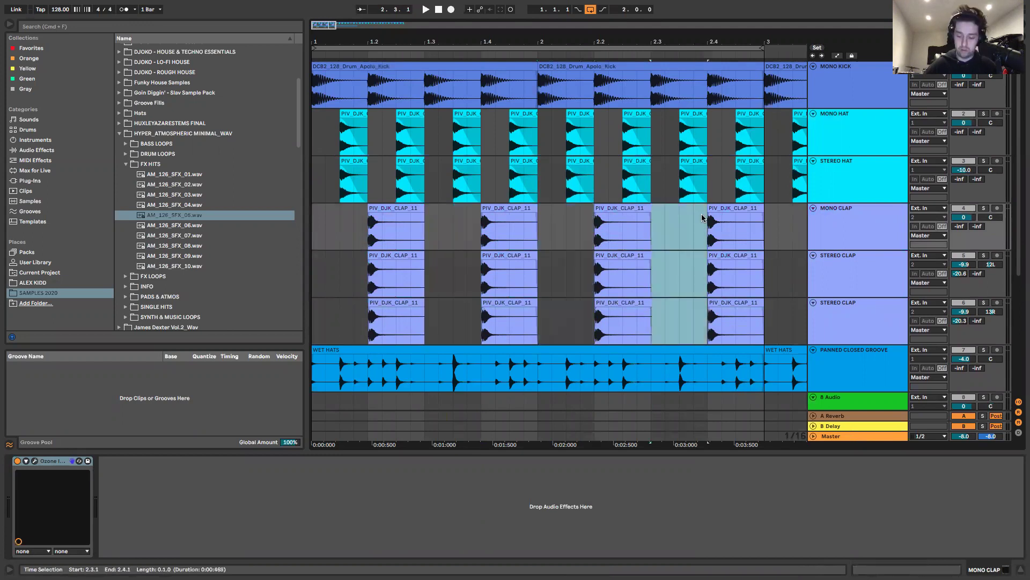
{"action": "left_click_drag", "start_coordinate": [765, 333], "coordinate": [784, 213]}
Duplicate the two-bar clap pattern three times on all three clap tracks, filling them up to 9.1.1.
{"action": "scroll", "coordinate": [502, 284], "scroll_direction": "right", "scroll_amount": 10}
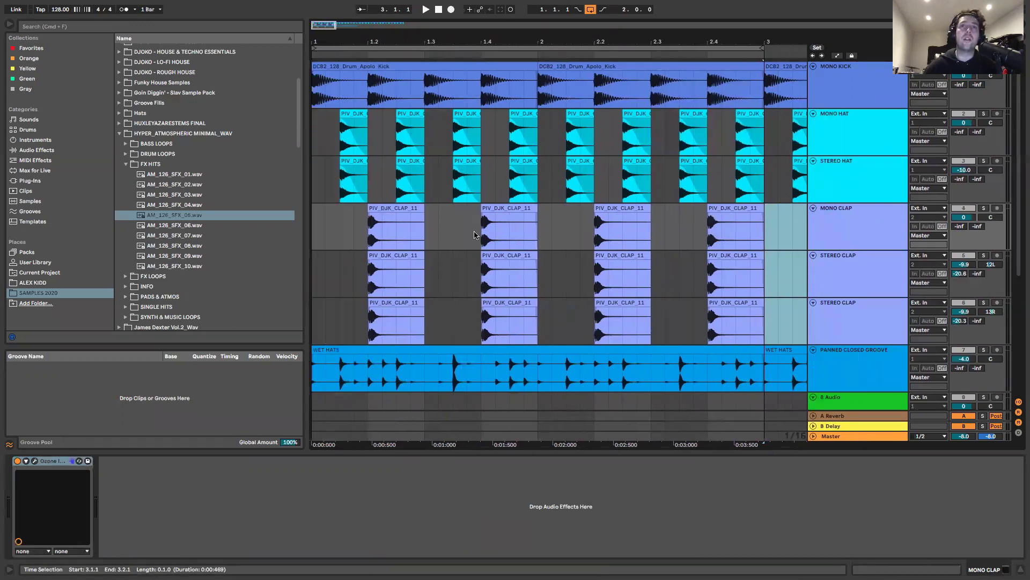
{"action": "scroll", "coordinate": [502, 284], "scroll_direction": "right", "scroll_amount": 2}
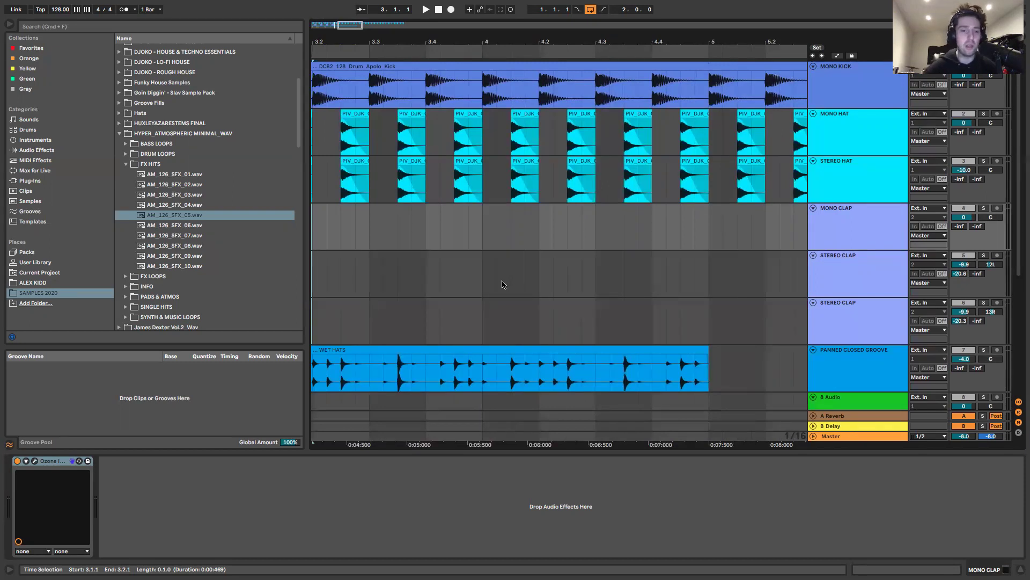
{"action": "key", "text": "Home"}
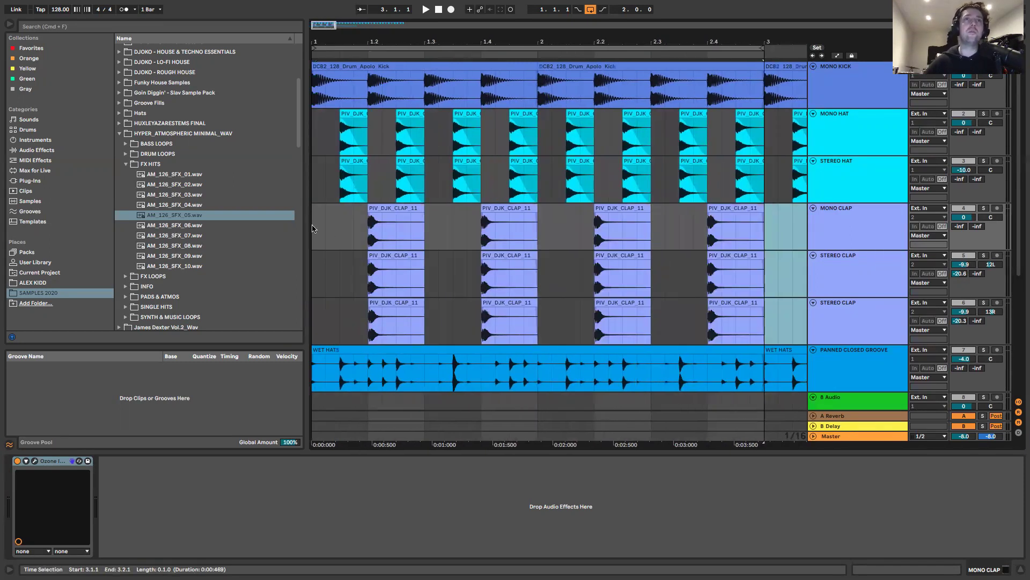
{"action": "left_click_drag", "start_coordinate": [403, 36], "coordinate": [403, 177]}
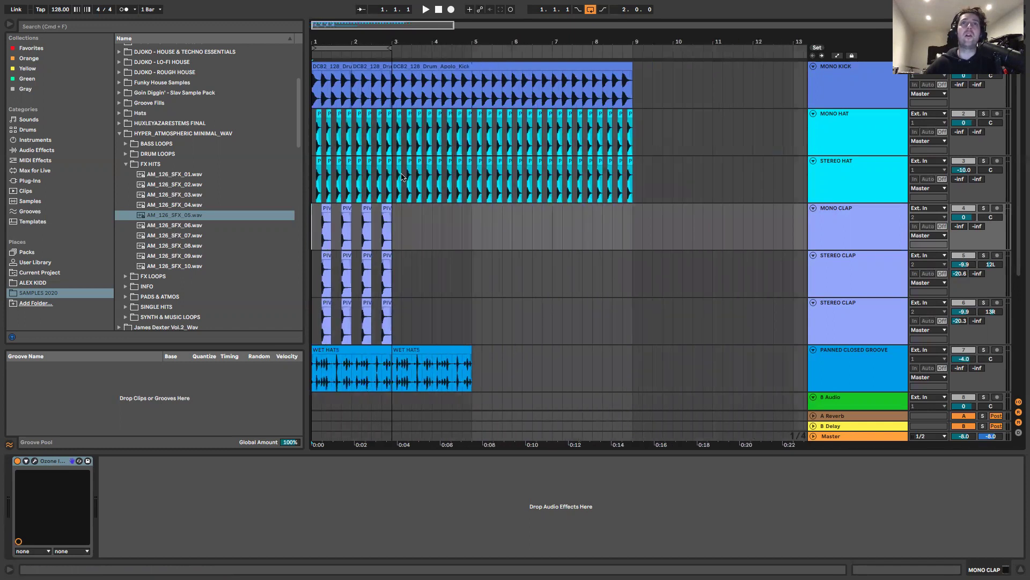
{"action": "left_click_drag", "start_coordinate": [398, 301], "coordinate": [312, 209]}
{"action": "key", "text": "super+d"}
{"action": "key", "text": "super+d"}
{"action": "key", "text": "super+d"}
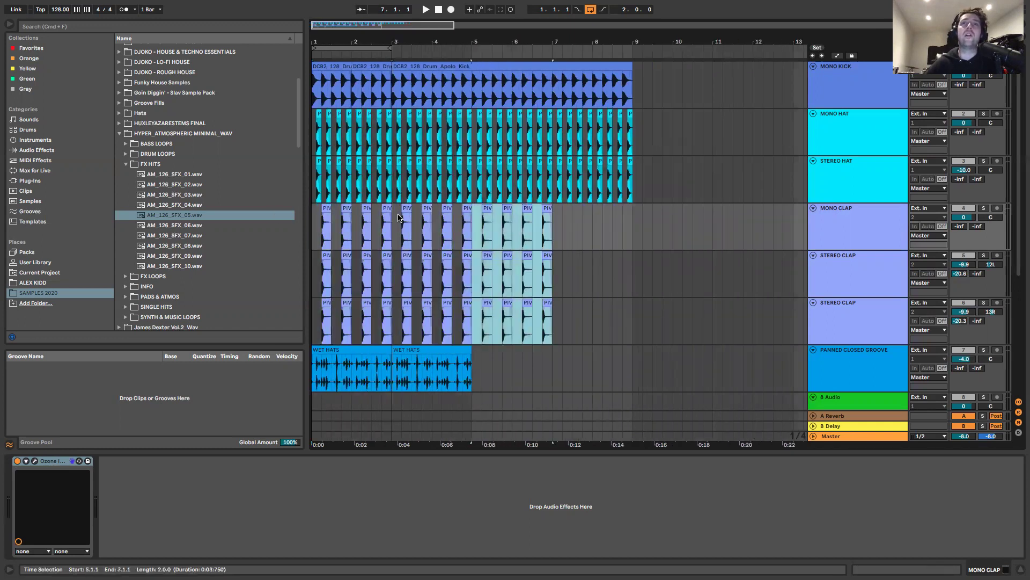
Duplicate the WET HATS clip twice on the PANNED CLOSED GROOVE track so it runs to 9.1.1.
{"action": "left_click", "coordinate": [456, 370]}
{"action": "key", "text": "super+d"}
{"action": "key", "text": "super+d"}
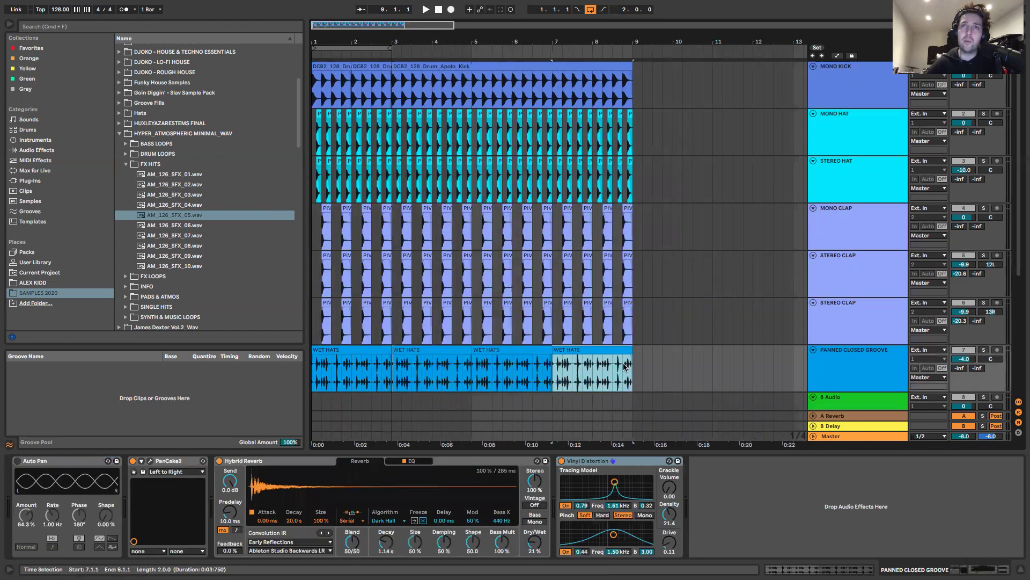
Duplicate the two-bar pattern on the STEREO DELAYED HITS track three times, up to 9.1.1.
{"action": "left_click", "coordinate": [388, 357], "text": "shift"}
{"action": "scroll", "coordinate": [410, 368], "scroll_direction": "down", "scroll_amount": 3}
{"action": "left_click", "coordinate": [386, 371]}
{"action": "key", "text": "super+d"}
{"action": "key", "text": "super+d"}
{"action": "key", "text": "super+d"}
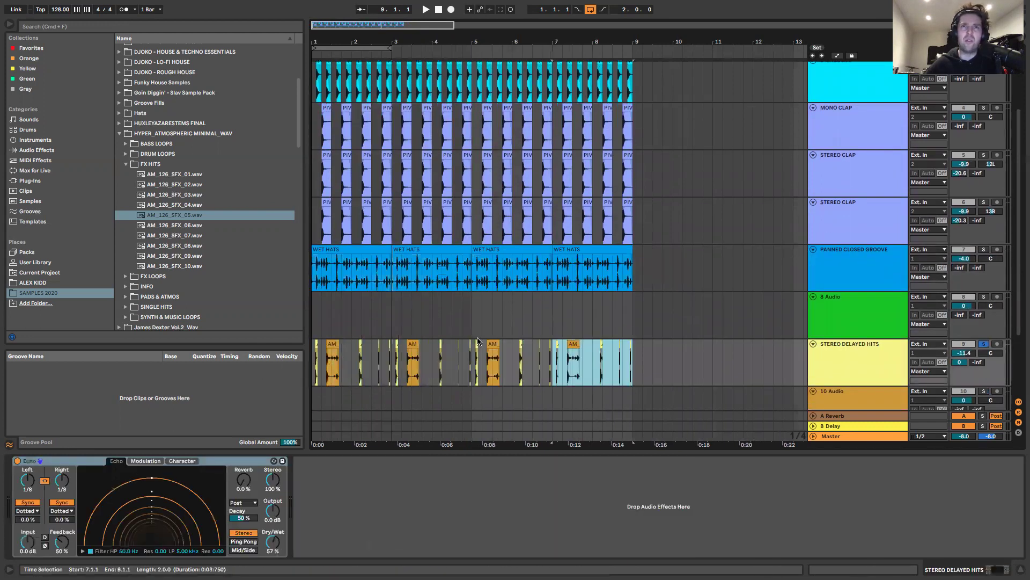
Extend the arrangement loop to four bars and select the first four bars of the empty green audio track.
{"action": "left_click_drag", "start_coordinate": [386, 320], "coordinate": [284, 327]}
{"action": "left_click", "coordinate": [393, 328]}
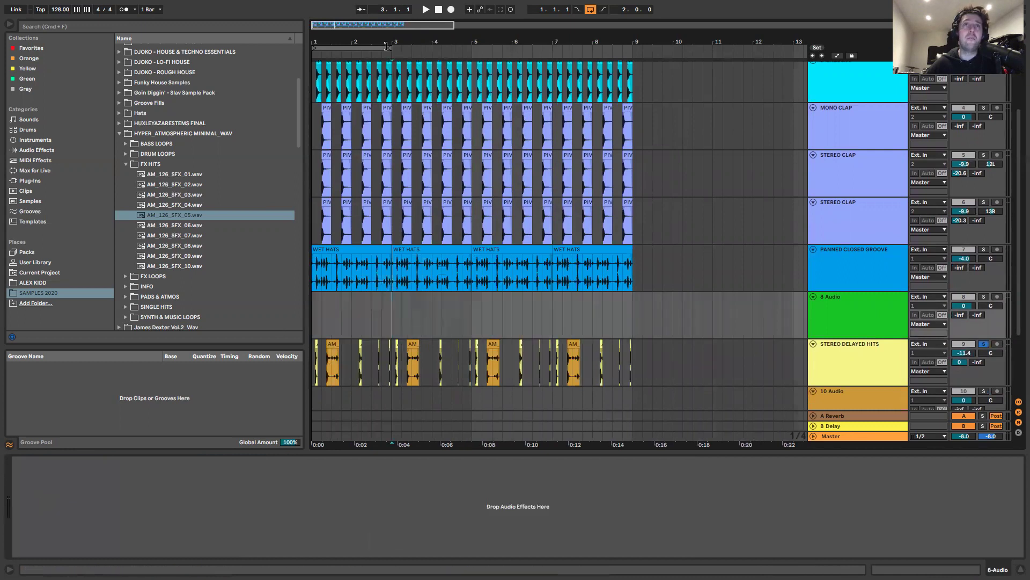
{"action": "left_click_drag", "start_coordinate": [386, 46], "coordinate": [471, 54]}
{"action": "left_click_drag", "start_coordinate": [466, 328], "coordinate": [277, 295]}
{"action": "scroll", "coordinate": [386, 330], "scroll_direction": "up", "scroll_amount": 3}
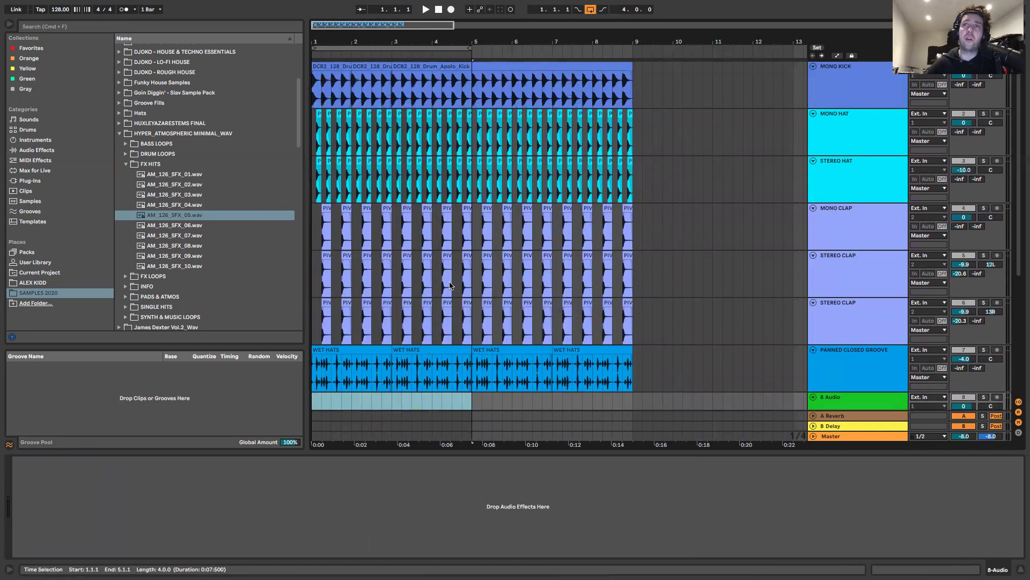
{"action": "scroll", "coordinate": [392, 325], "scroll_direction": "down", "scroll_amount": 4}
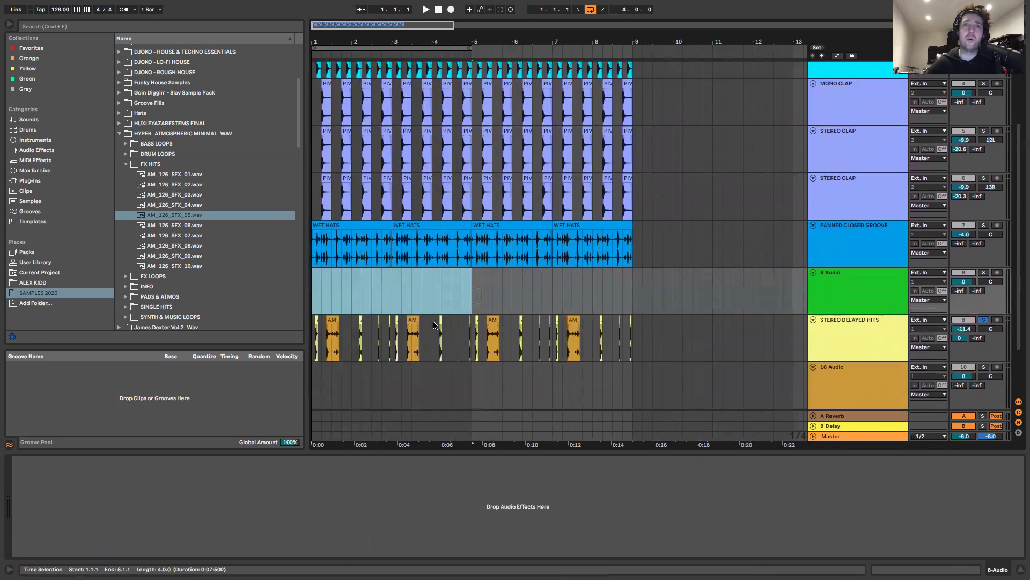
Highlight the first four bars across the tracks from the green audio track up to MONO KICK.
{"action": "left_click", "coordinate": [474, 352], "text": "shift"}
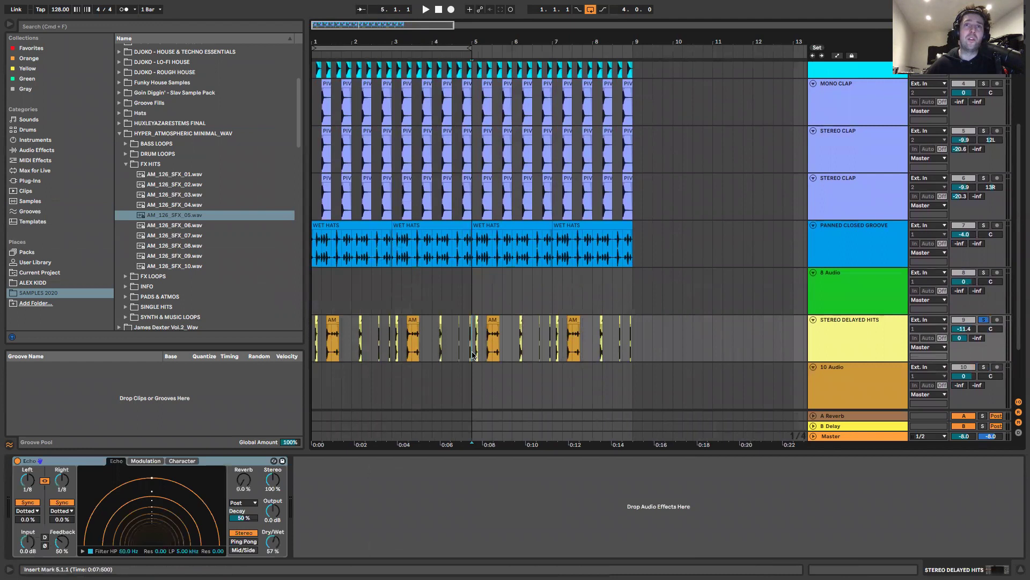
{"action": "key", "text": "shift+Up"}
{"action": "key", "text": "shift+Up"}
{"action": "key", "text": "shift+Up"}
{"action": "key", "text": "shift+Up"}
{"action": "key", "text": "shift+Up"}
{"action": "key", "text": "shift+Up"}
{"action": "key", "text": "shift+Up"}
{"action": "scroll", "coordinate": [505, 286], "scroll_direction": "up", "scroll_amount": 4}
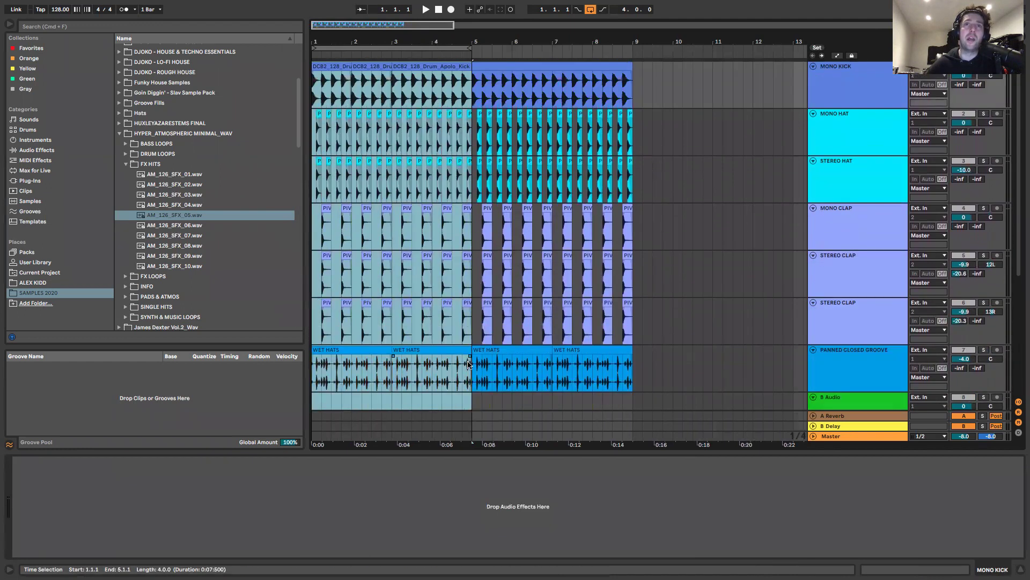
Clear the four-bar selection and extend the arrangement loop to eight bars, ending at 9.1.1.
{"action": "left_click", "coordinate": [472, 180]}
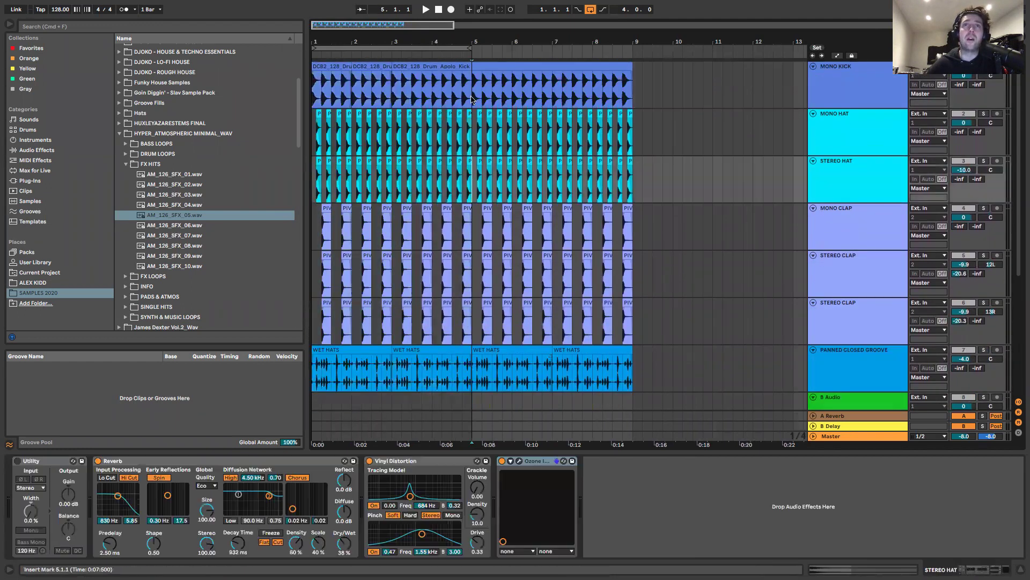
{"action": "left_click_drag", "start_coordinate": [469, 51], "coordinate": [633, 70]}
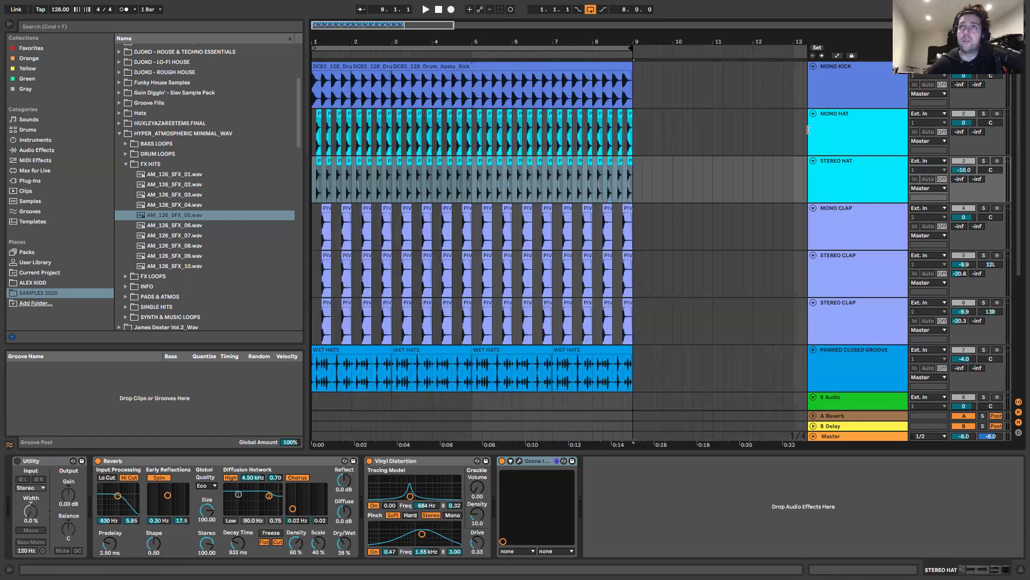